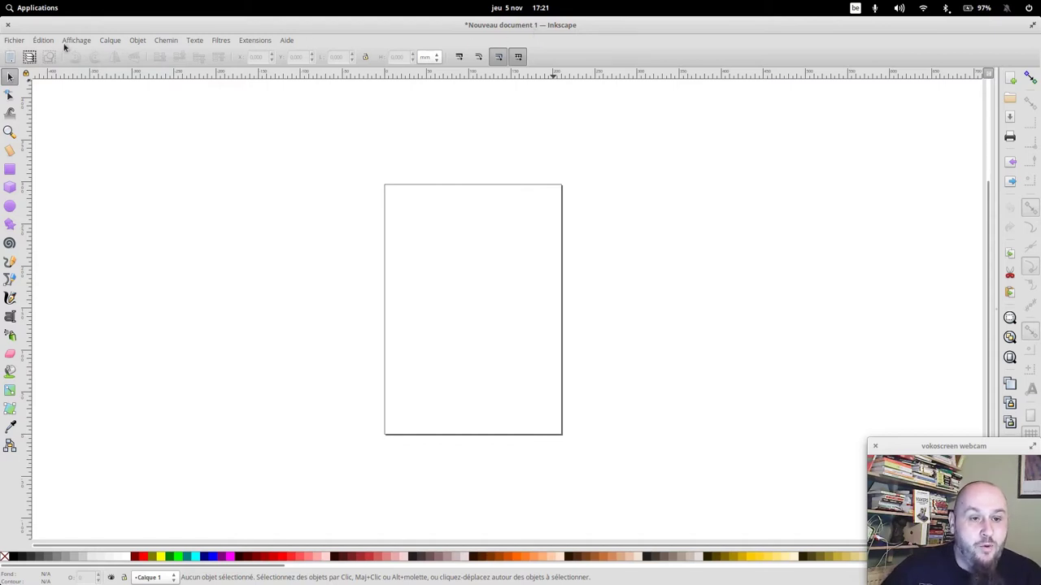
Browse the help, Fichier and Chemin menus, then enable 'Activer le magnétisme' snapping.
click(293, 40)
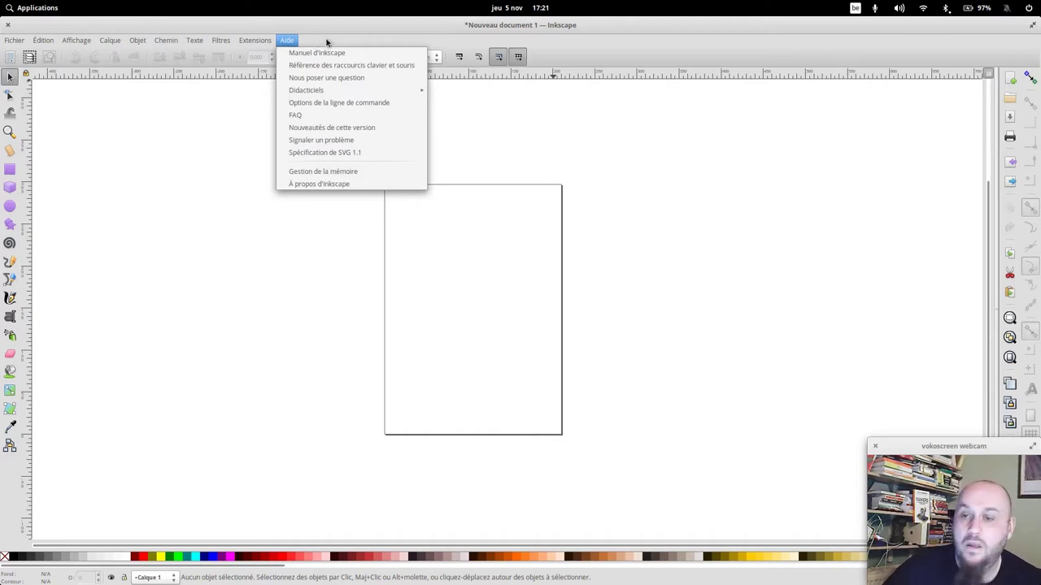
click(1009, 59)
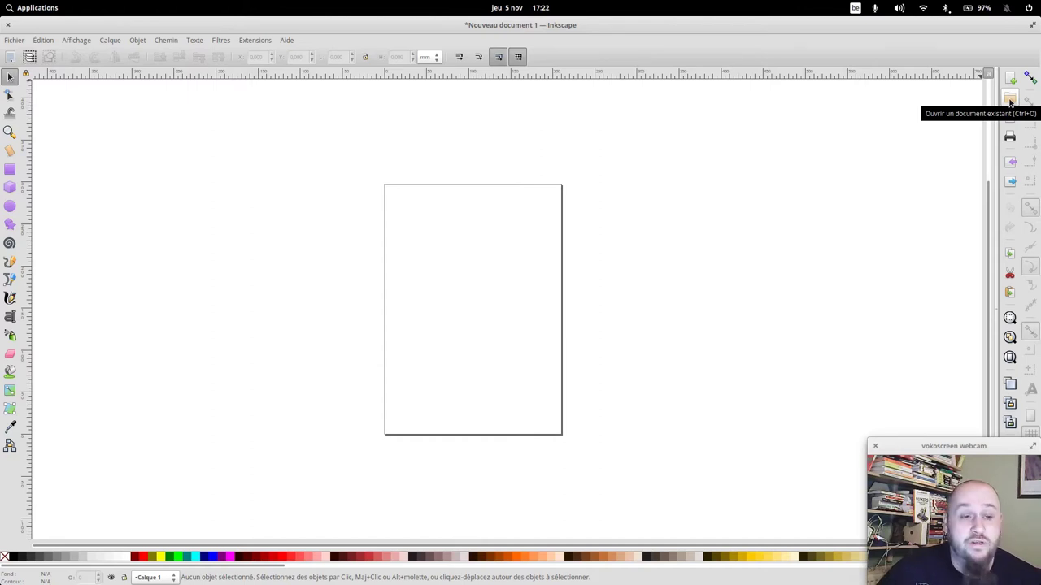
click(21, 42)
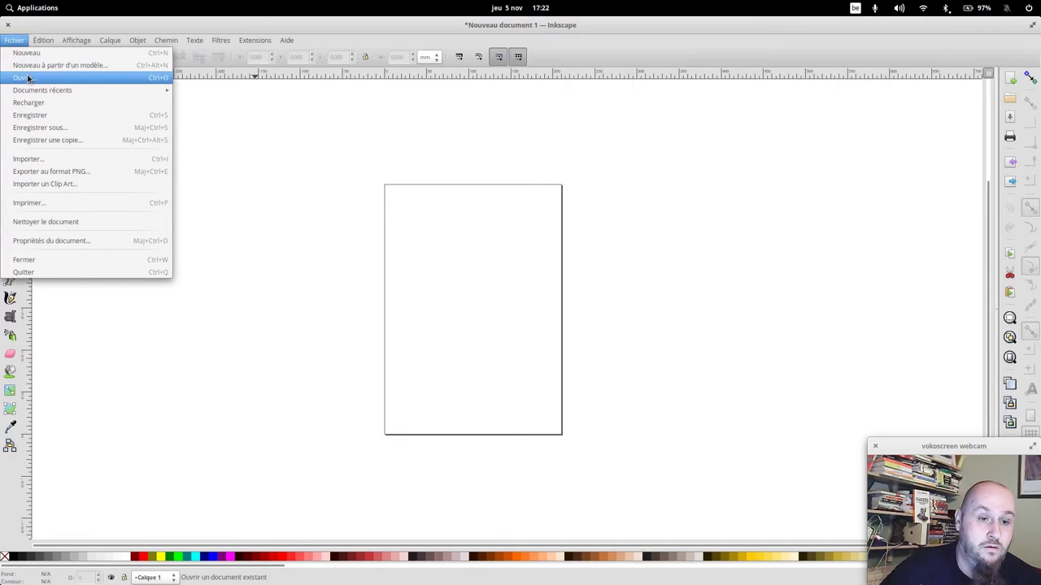
key(alt+c)
click(692, 42)
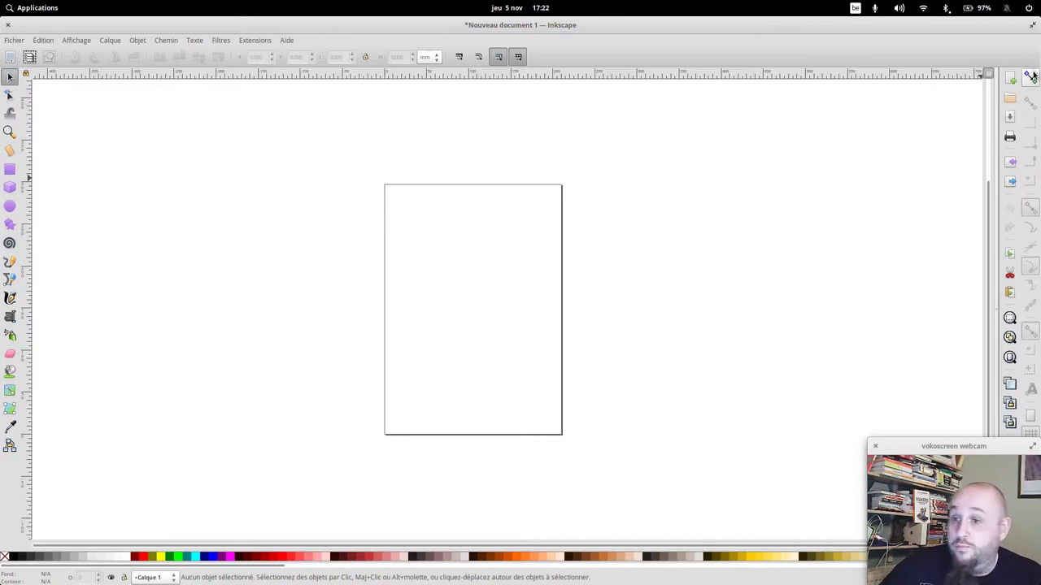
click(1031, 76)
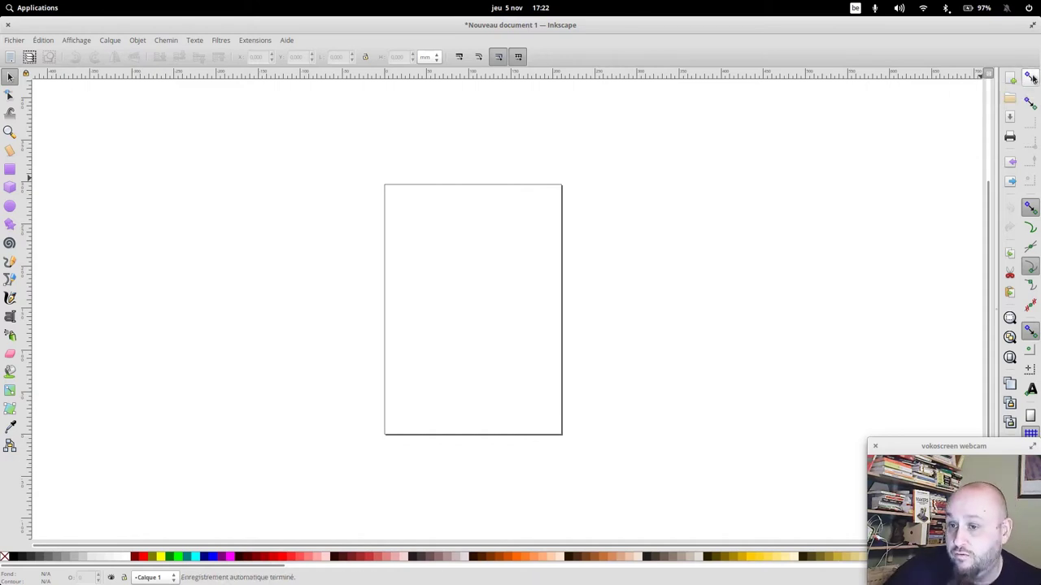
Switch 'Activer le magnétisme' snapping off again.
click(1031, 77)
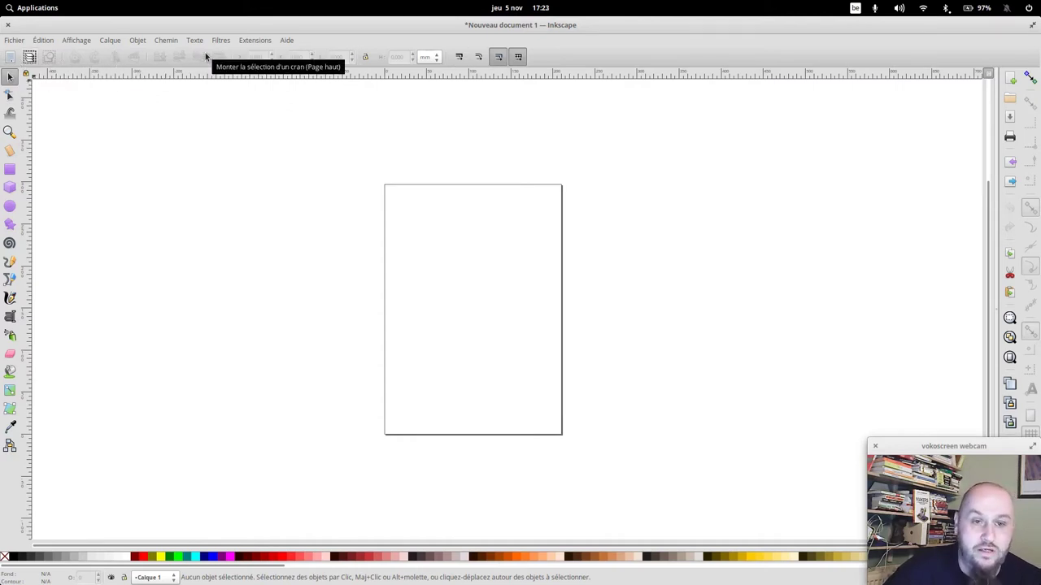
click(13, 171)
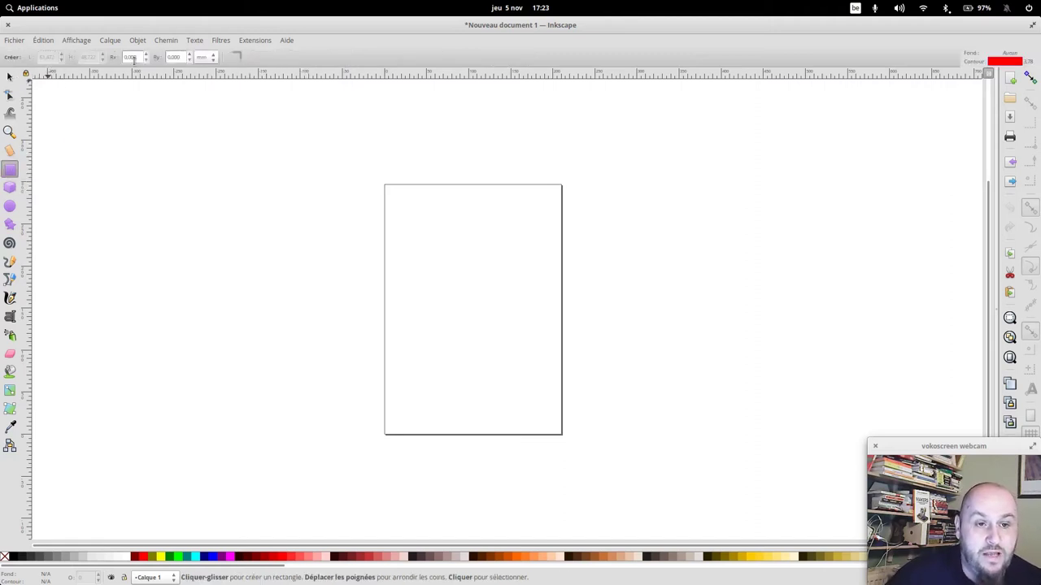
click(9, 132)
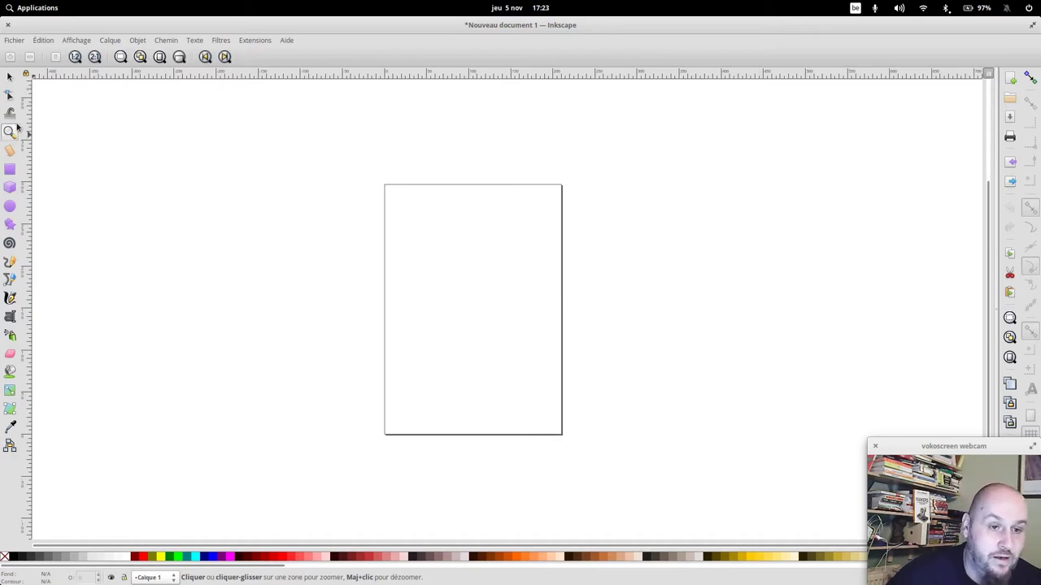
click(10, 96)
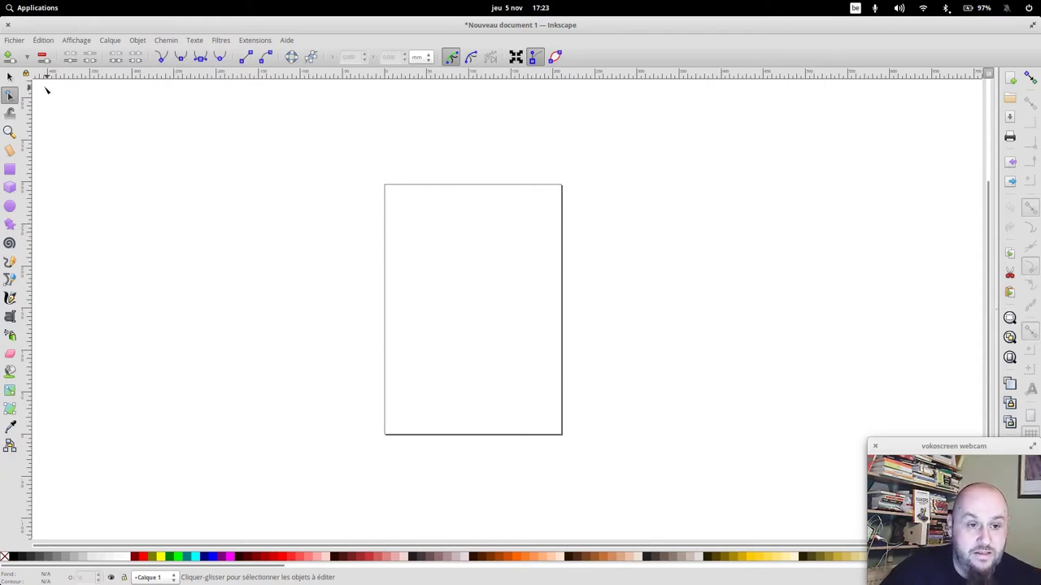
click(9, 76)
click(450, 248)
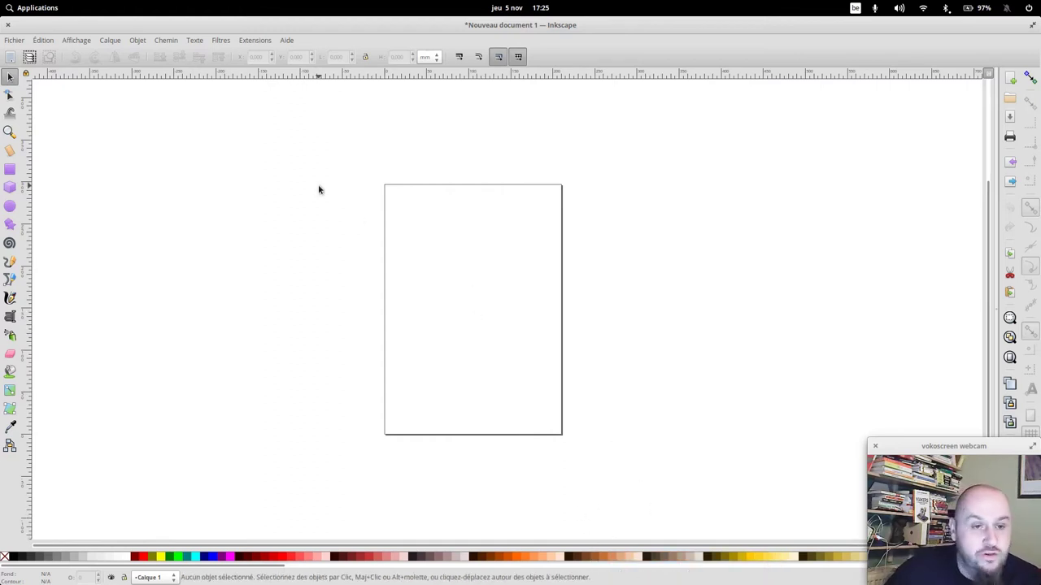
Drag a horizontal guide from the top ruler onto the page at about 194.48 mm.
click(28, 179)
click(277, 74)
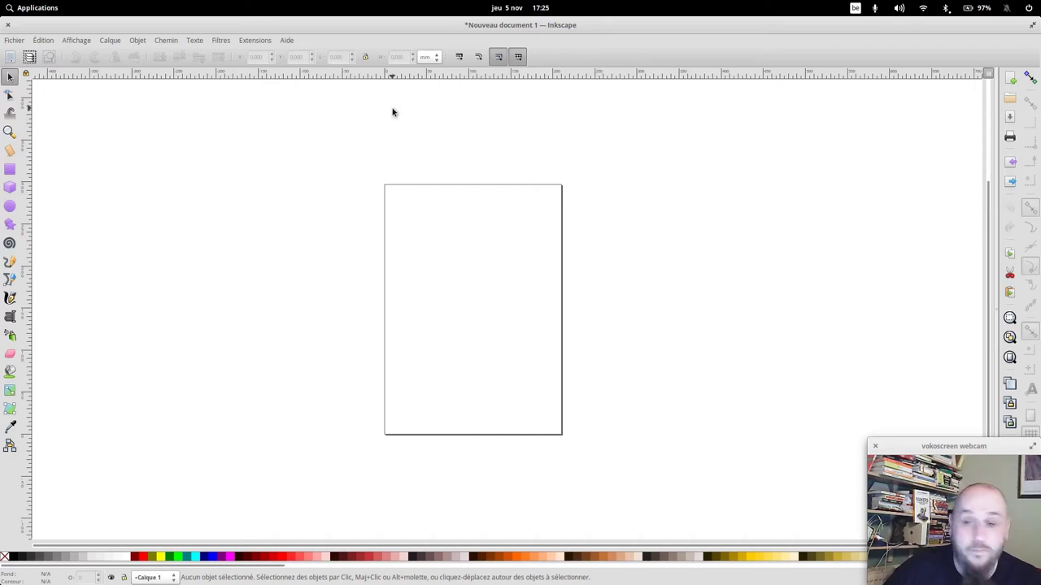
click(411, 75)
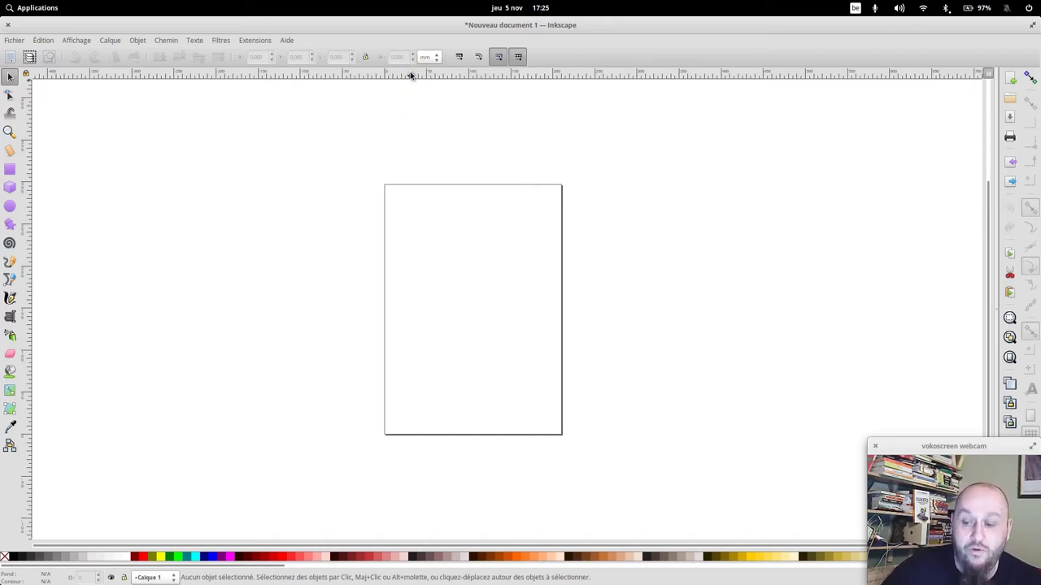
drag(411, 75, 405, 273)
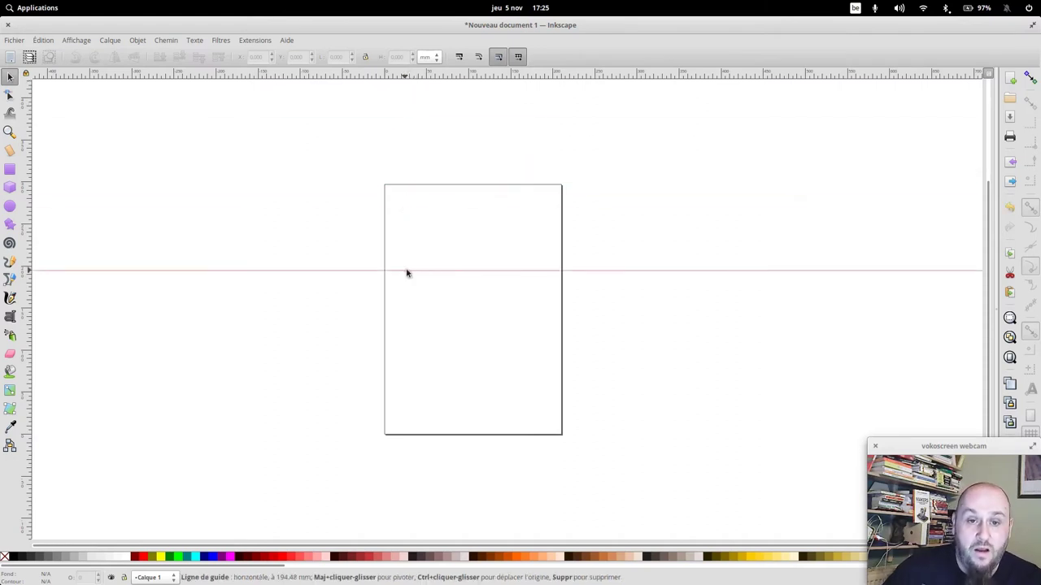
Delete the horizontal guide through its 'Ligne de guide' dialog with Supprimer.
double_click(405, 271)
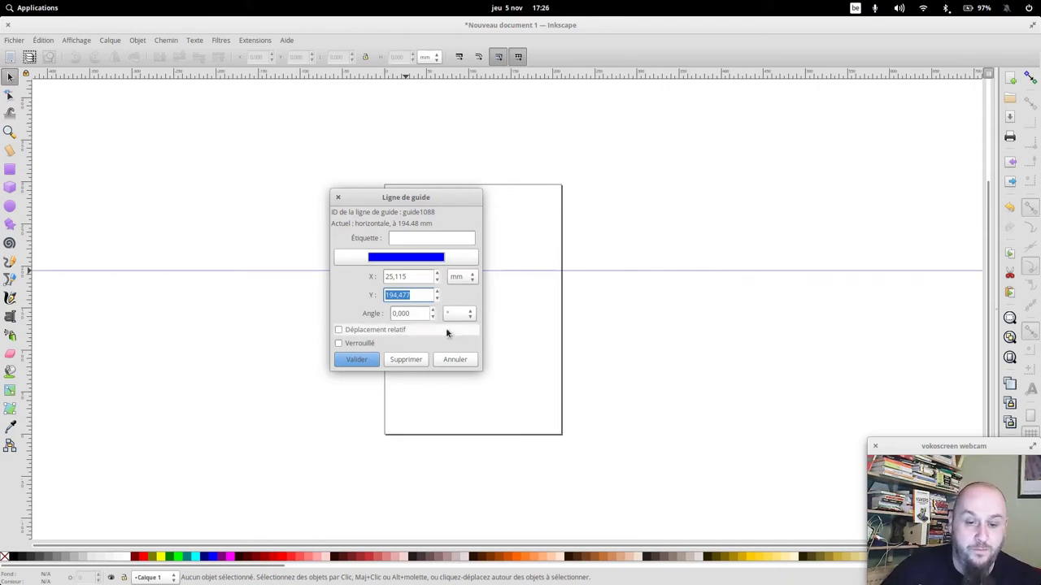
click(415, 360)
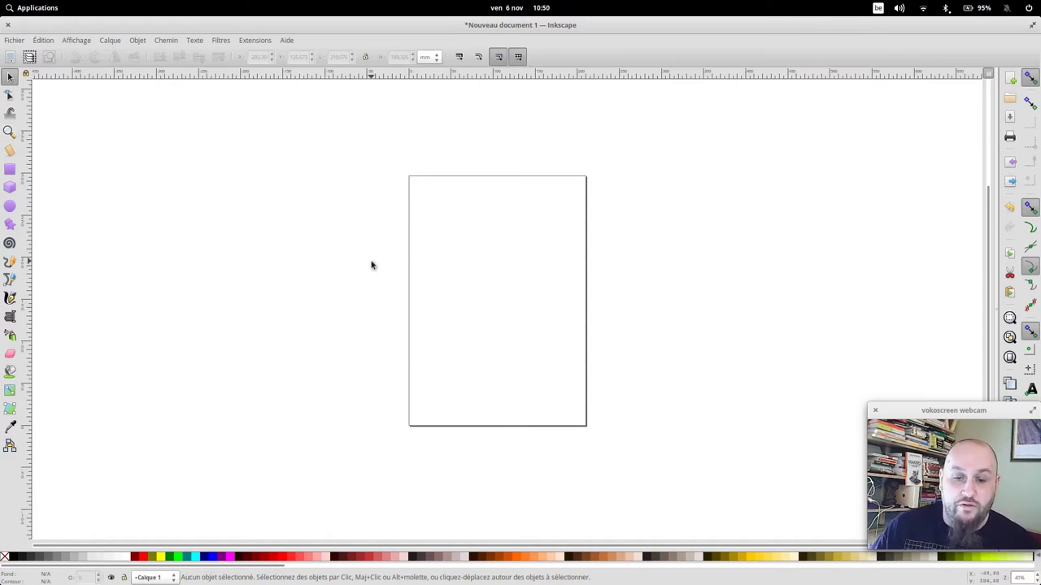
With the rectangle tool, draw a 171.29 × 171.29 mm red-outlined square left of the page.
key(plus)
key(plus)
key(minus)
key(minus)
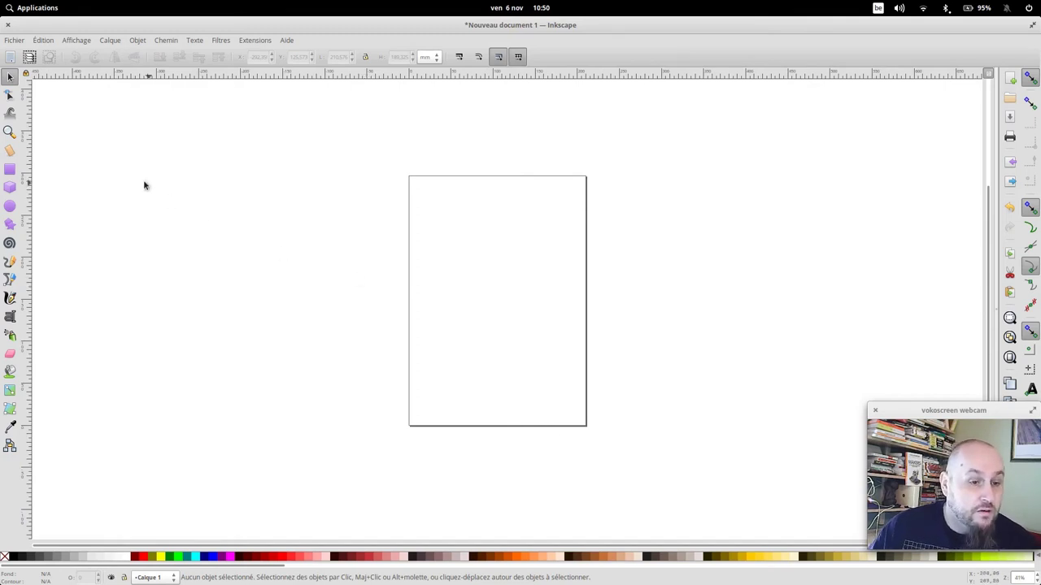
click(10, 170)
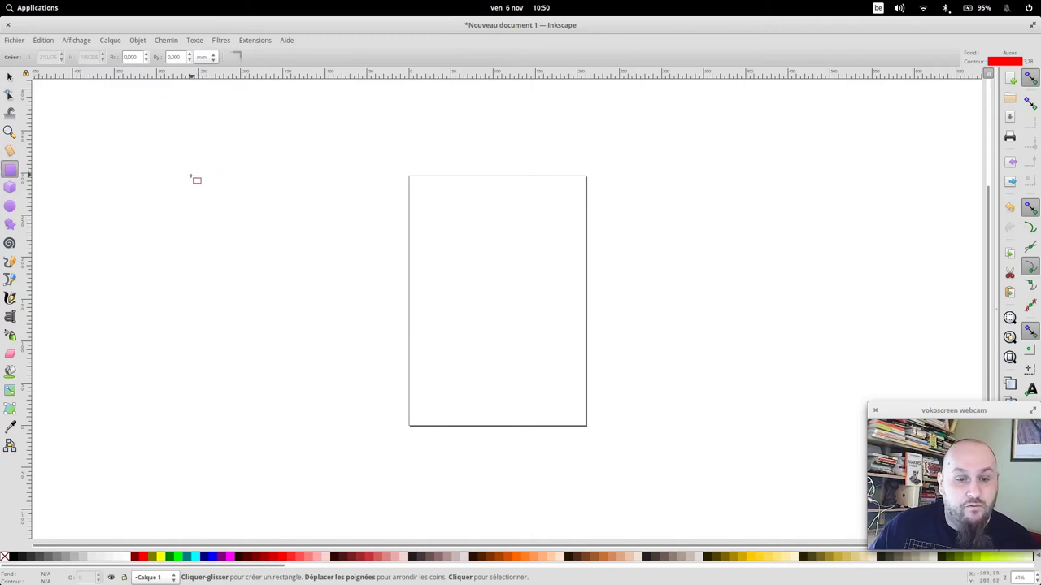
mouse_move(176, 176)
mouse_down()
mouse_move(341, 348)
mouse_move(365, 309)
mouse_move(369, 237)
mouse_move(363, 336)
mouse_move(278, 398)
mouse_move(365, 368)
mouse_move(346, 246)
mouse_move(262, 316)
mouse_move(318, 306)
mouse_move(315, 321)
mouse_move(340, 357)
mouse_move(306, 304)
mouse_move(321, 315)
mouse_up()
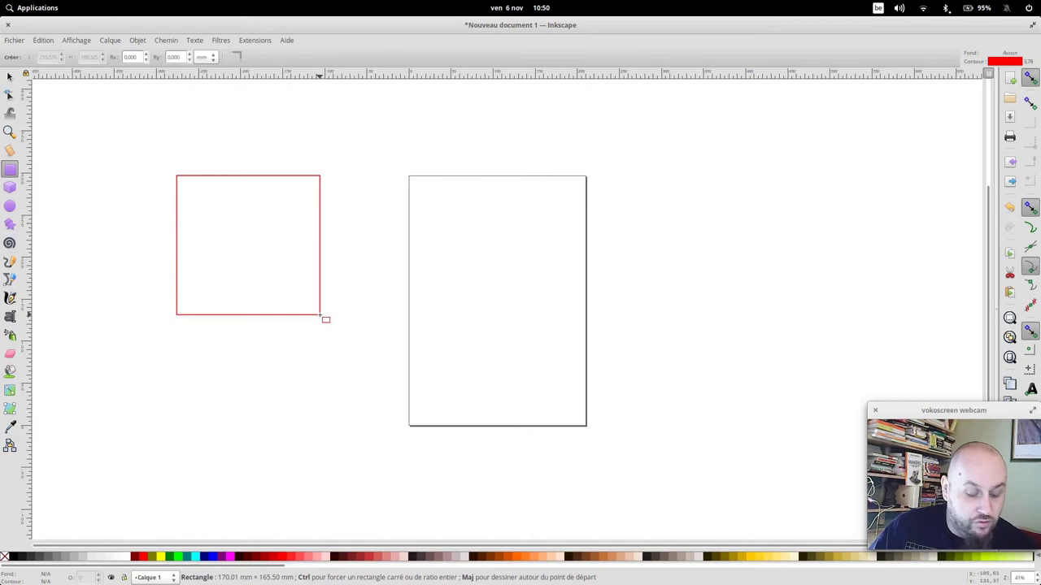
mouse_move(320, 316)
mouse_down()
mouse_move(446, 418)
mouse_move(275, 244)
mouse_move(290, 321)
mouse_move(384, 416)
mouse_move(269, 274)
mouse_move(321, 339)
mouse_move(277, 278)
mouse_move(322, 321)
mouse_up()
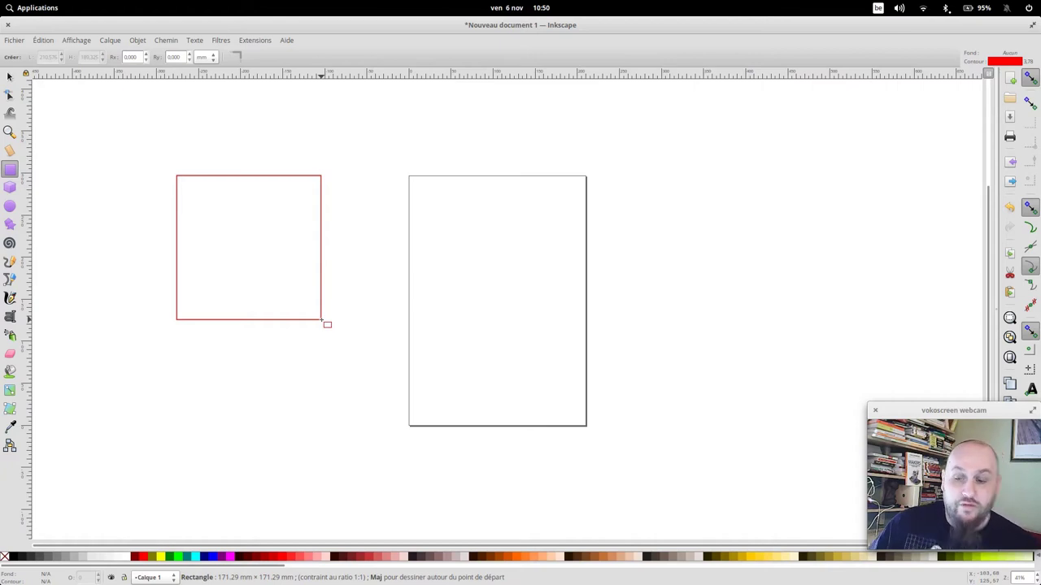
drag(322, 320, 322, 320)
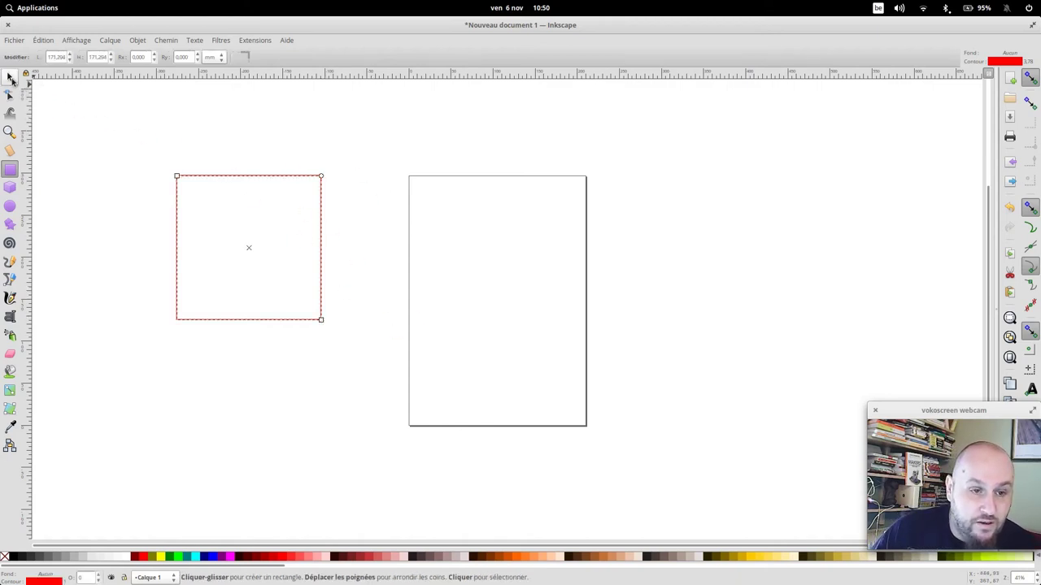
Stretch the square with the Selector handles into a roughly 198.48 × 126.22 mm rectangle.
click(11, 78)
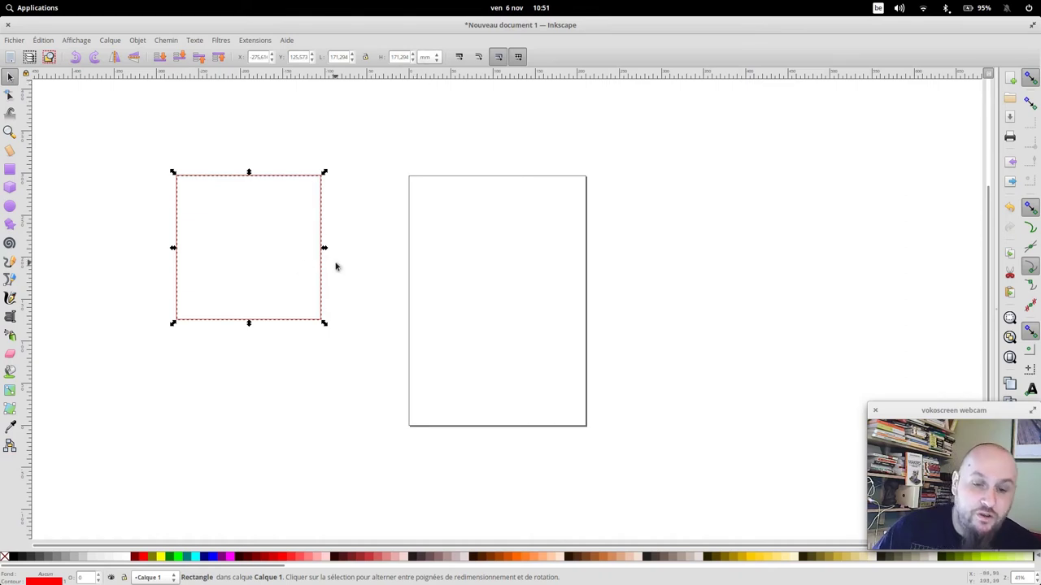
drag(324, 250, 415, 250)
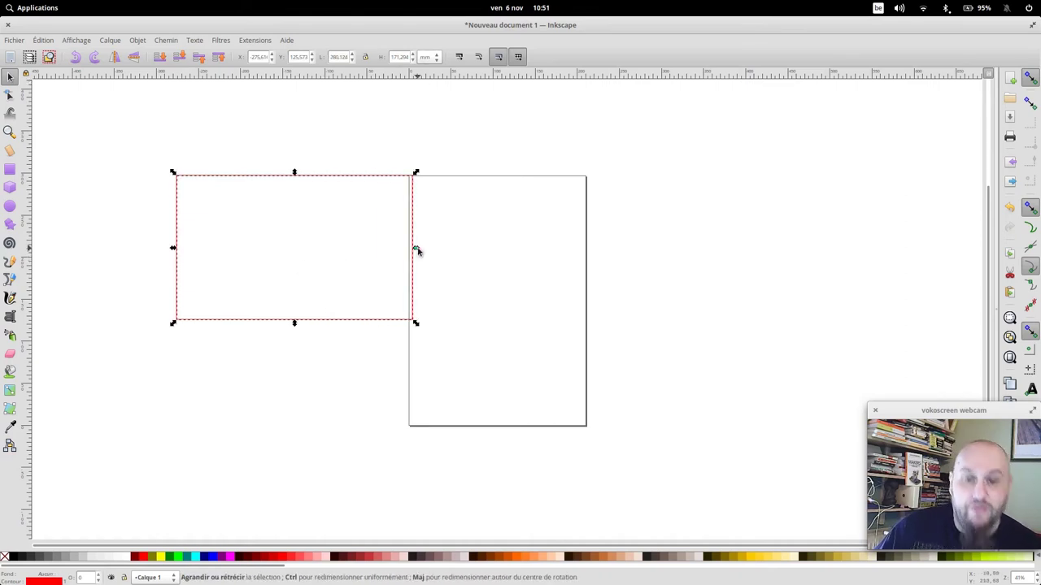
mouse_move(416, 172)
mouse_down()
mouse_move(287, 119)
mouse_move(274, 268)
mouse_move(427, 233)
mouse_move(314, 116)
mouse_move(396, 287)
mouse_move(360, 144)
mouse_move(302, 223)
mouse_move(388, 179)
mouse_move(371, 152)
mouse_move(344, 214)
mouse_up()
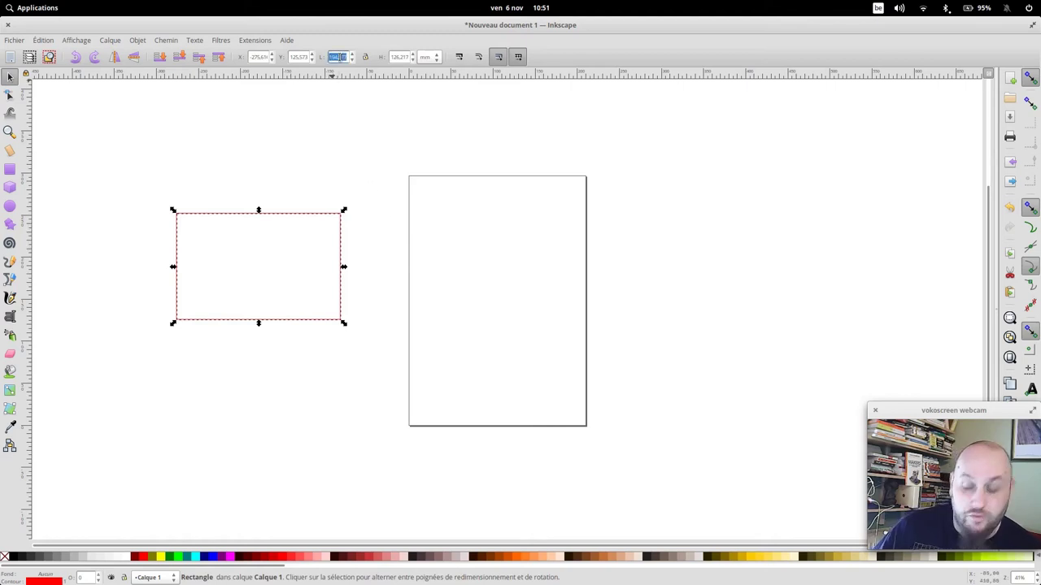
Enter 100 mm for W and H, then corner-drag the shape to a 94.204 mm square.
text(100)
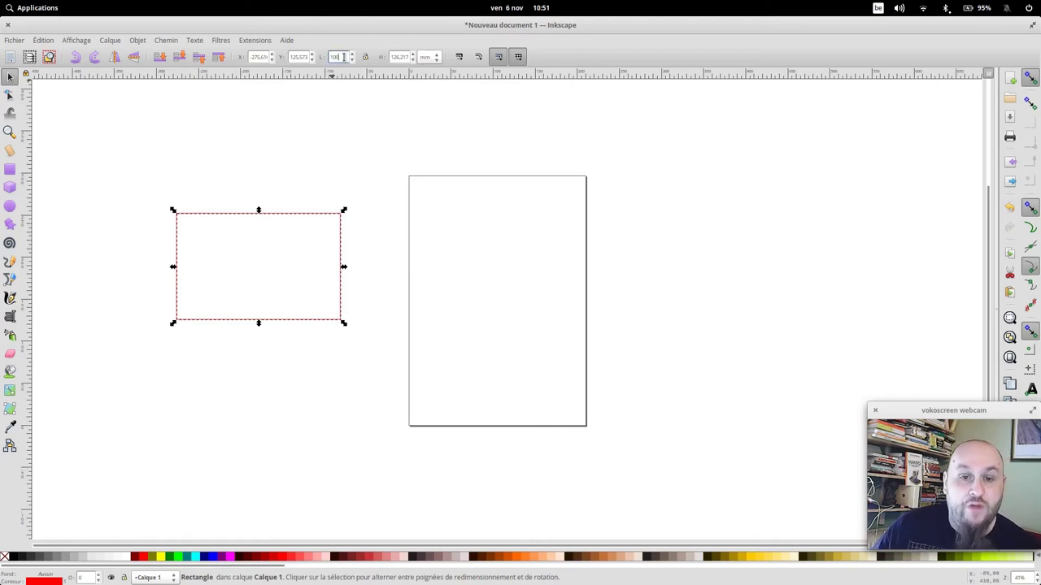
click(401, 58)
text(100)
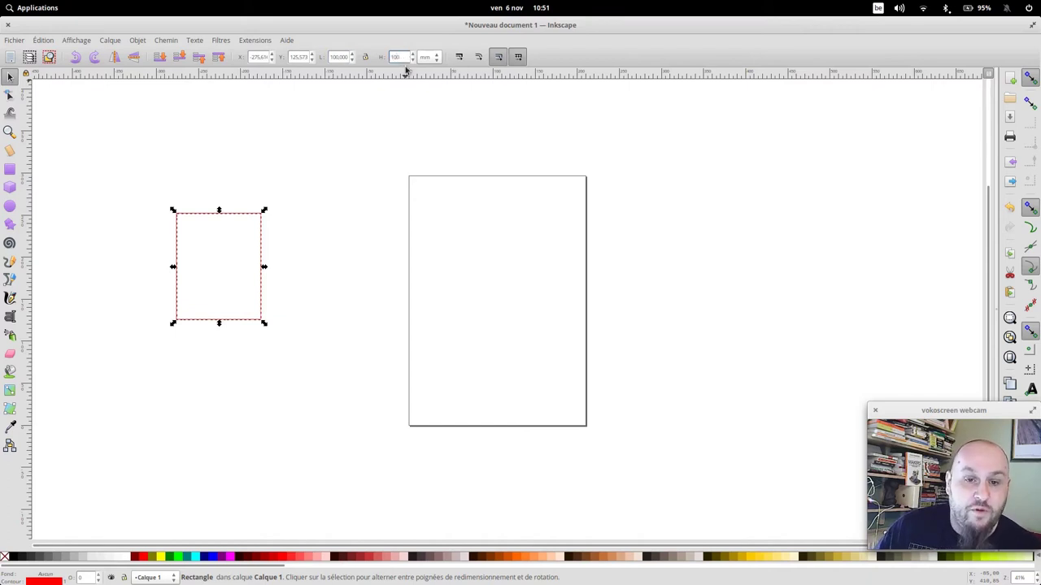
click(437, 59)
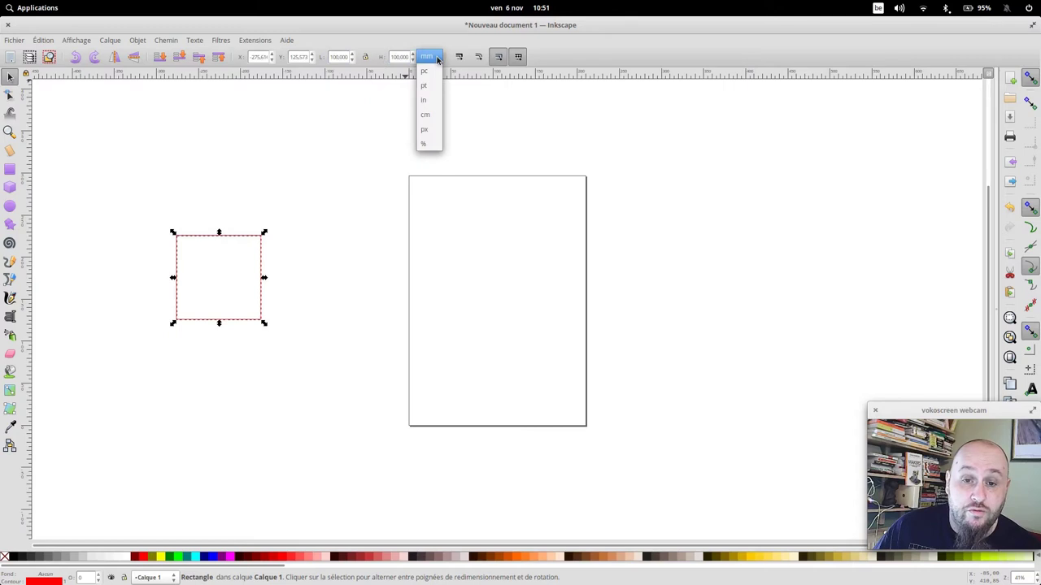
click(437, 60)
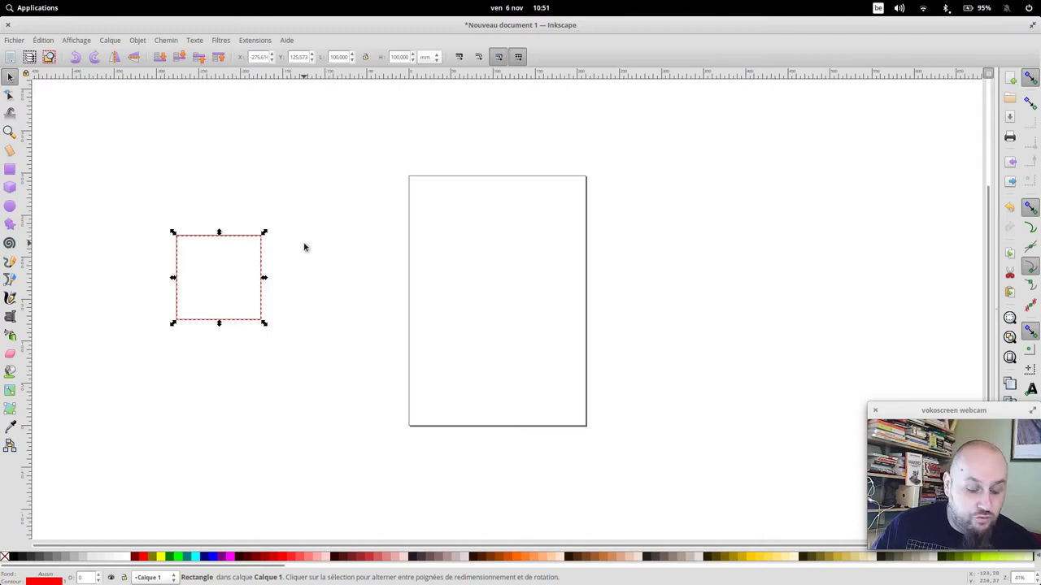
mouse_move(264, 233)
mouse_down()
mouse_move(364, 150)
mouse_move(255, 264)
mouse_move(274, 240)
mouse_up()
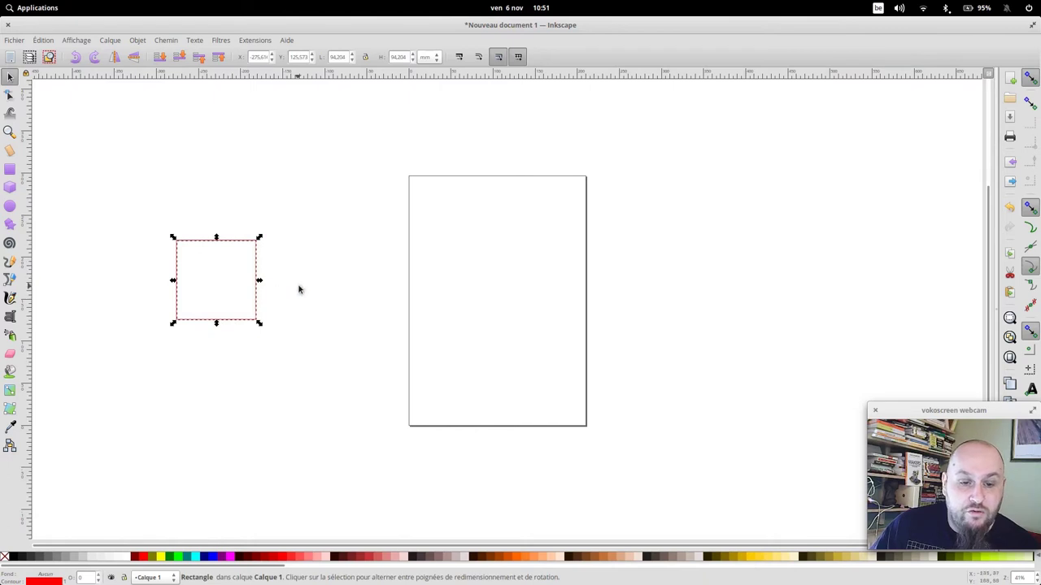
Lock the proportions and enter a width of 150, making a 150 × 150 mm square.
click(366, 57)
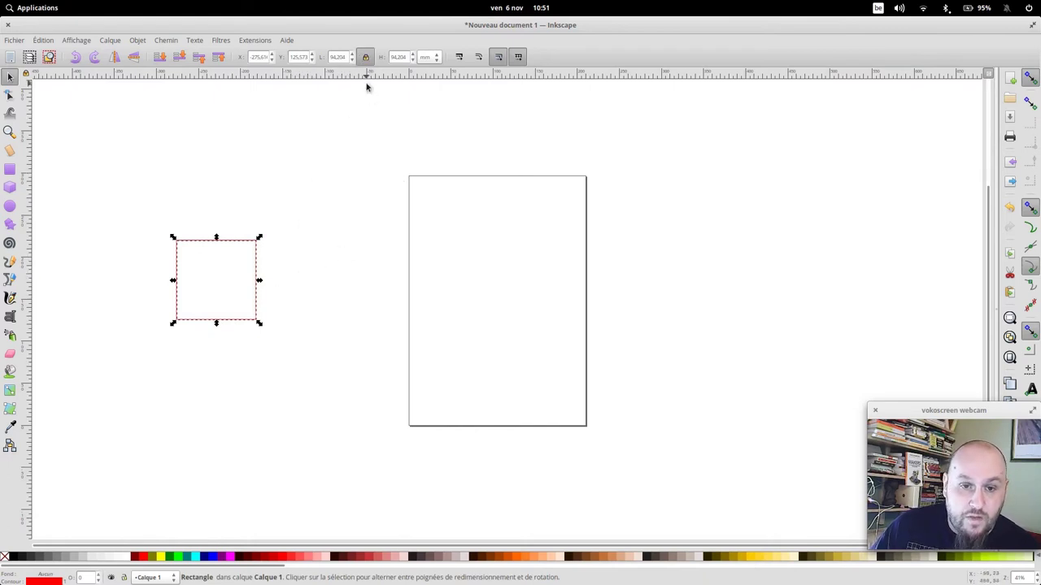
mouse_move(258, 237)
mouse_down()
mouse_move(257, 266)
mouse_move(340, 281)
mouse_up()
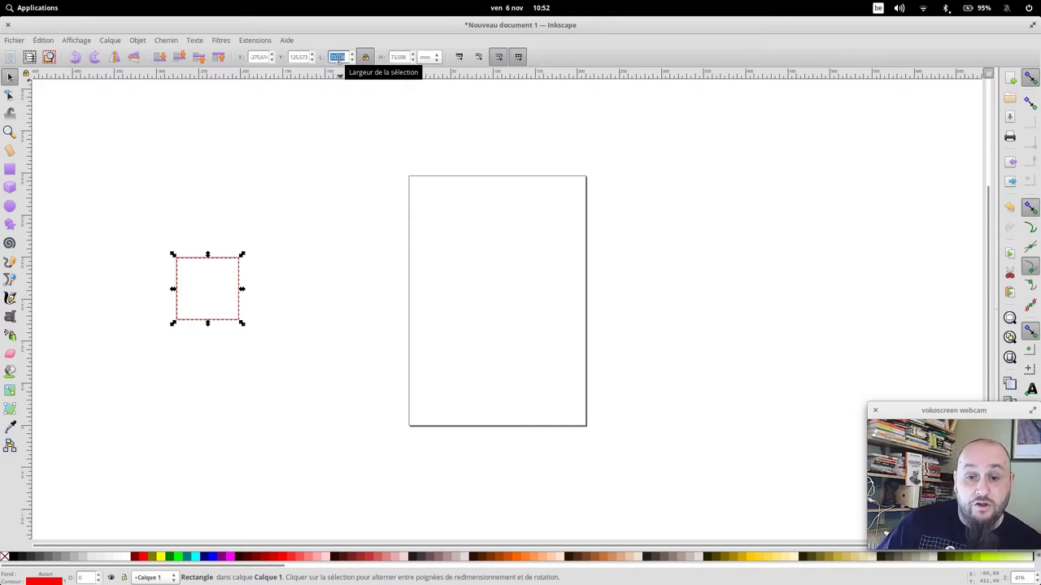
text(150)
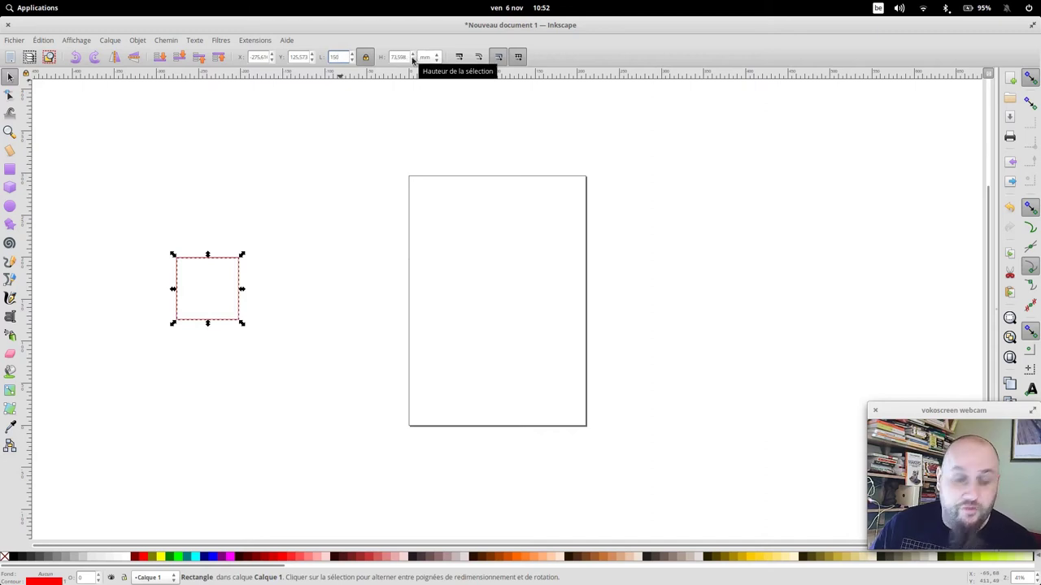
key(Return)
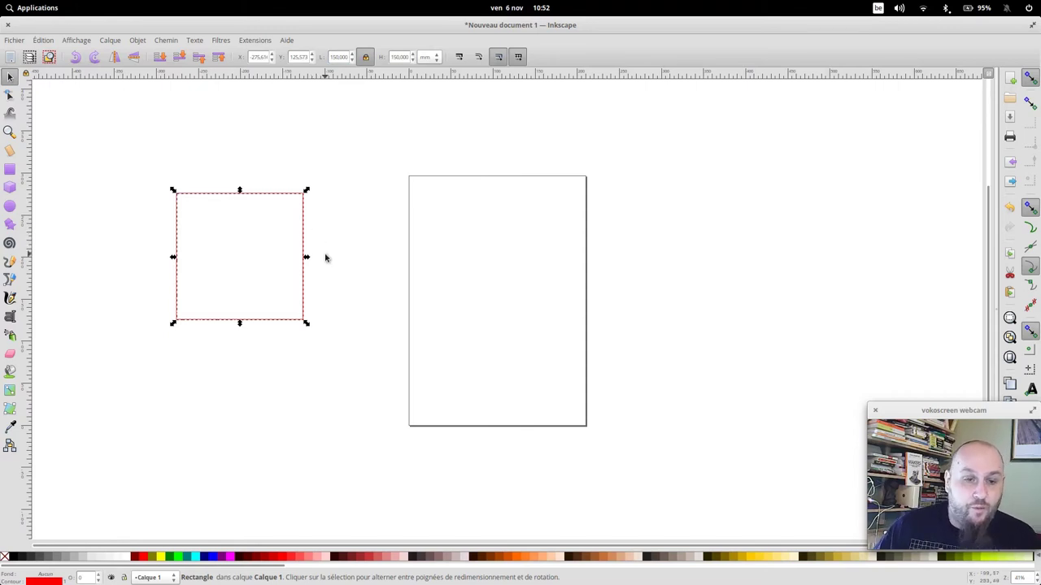
click(336, 245)
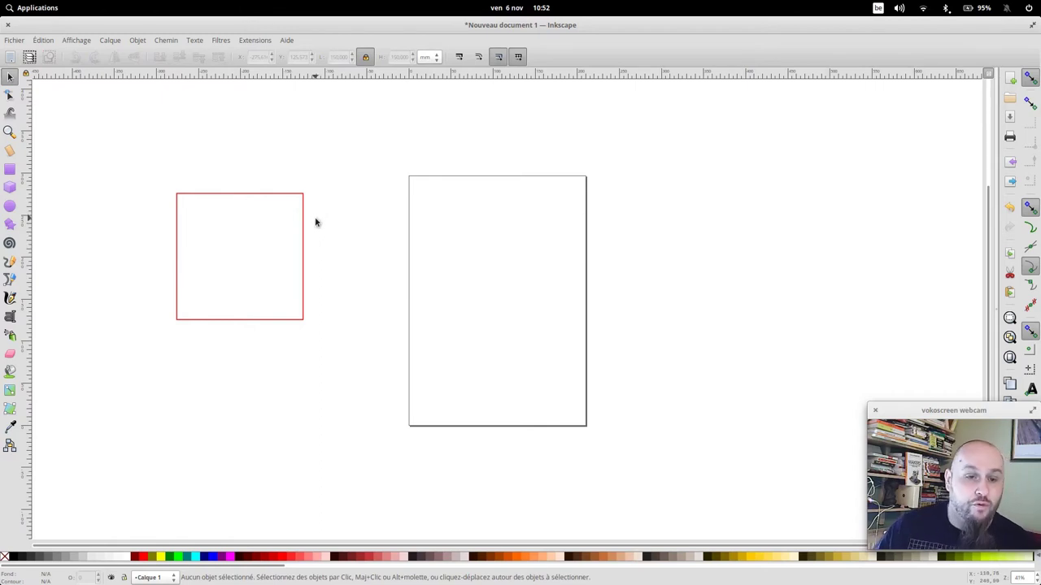
click(302, 227)
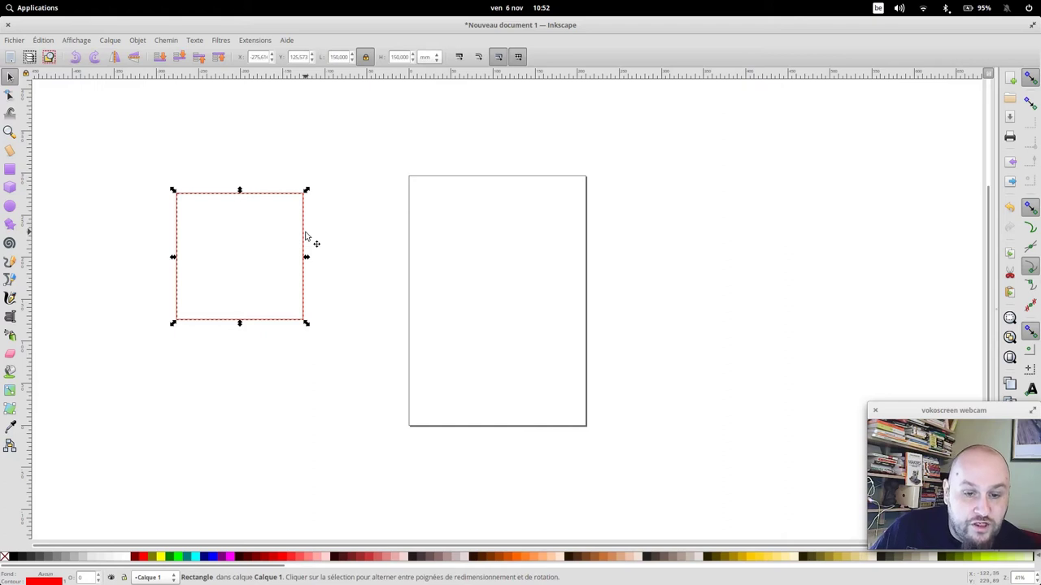
Drag the square closer to the page, then skew it and undo the skew.
mouse_move(305, 237)
mouse_down()
mouse_move(507, 230)
mouse_move(356, 252)
mouse_move(288, 198)
mouse_move(363, 208)
mouse_up()
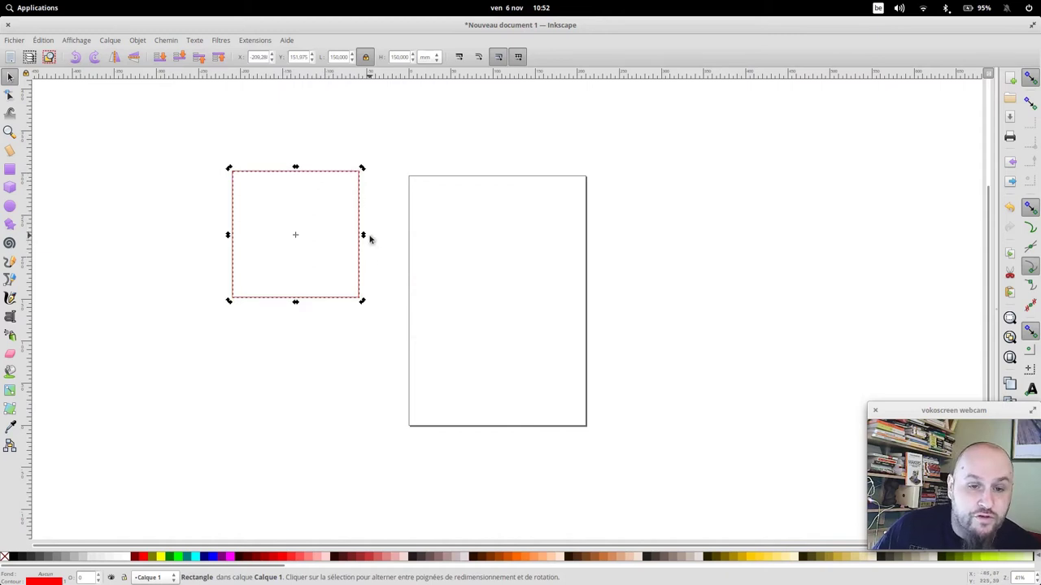
mouse_move(295, 169)
mouse_down()
mouse_move(238, 168)
mouse_move(329, 168)
mouse_up()
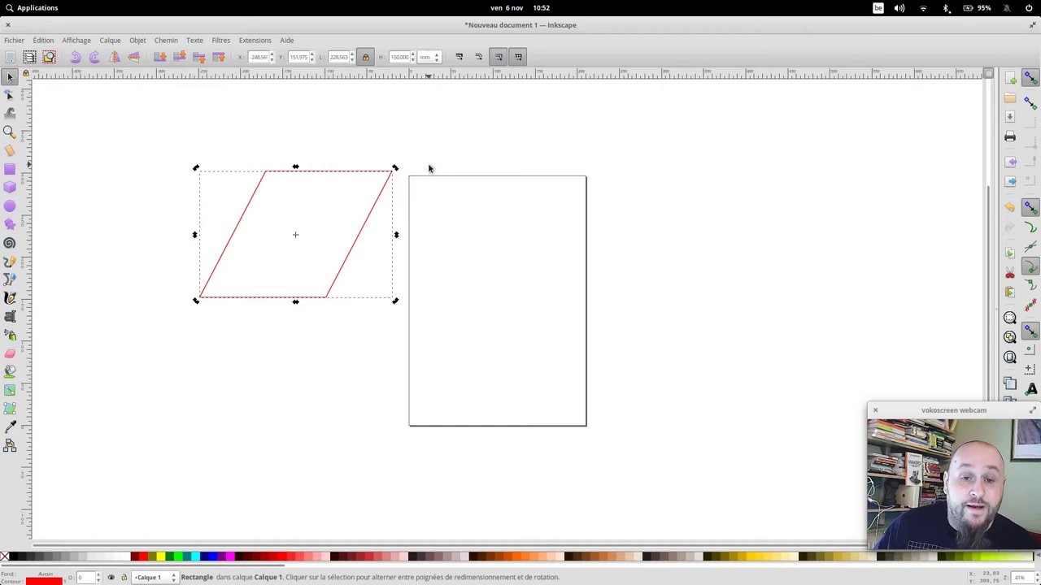
key(ctrl)
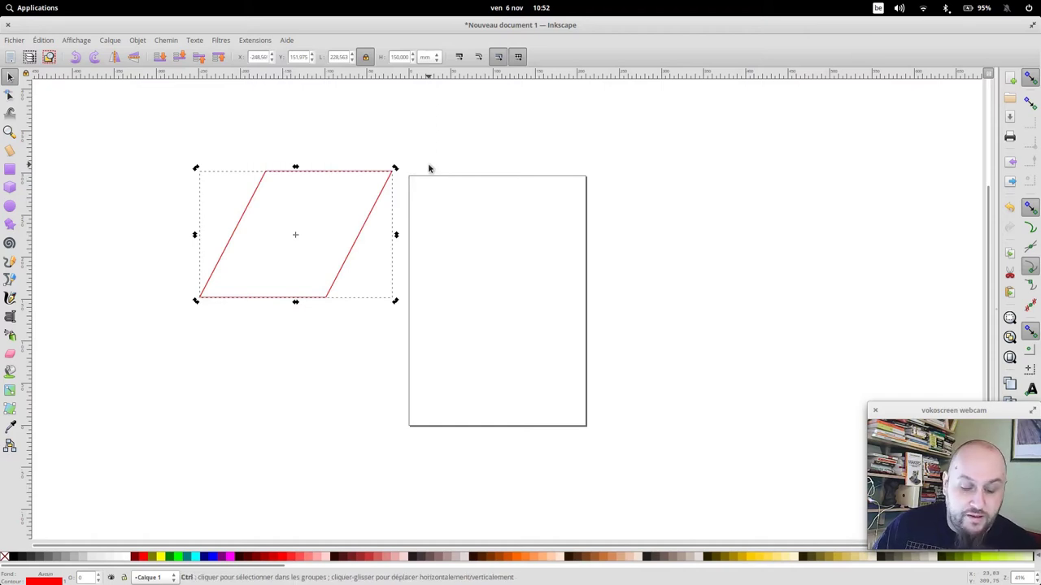
key(ctrl+z)
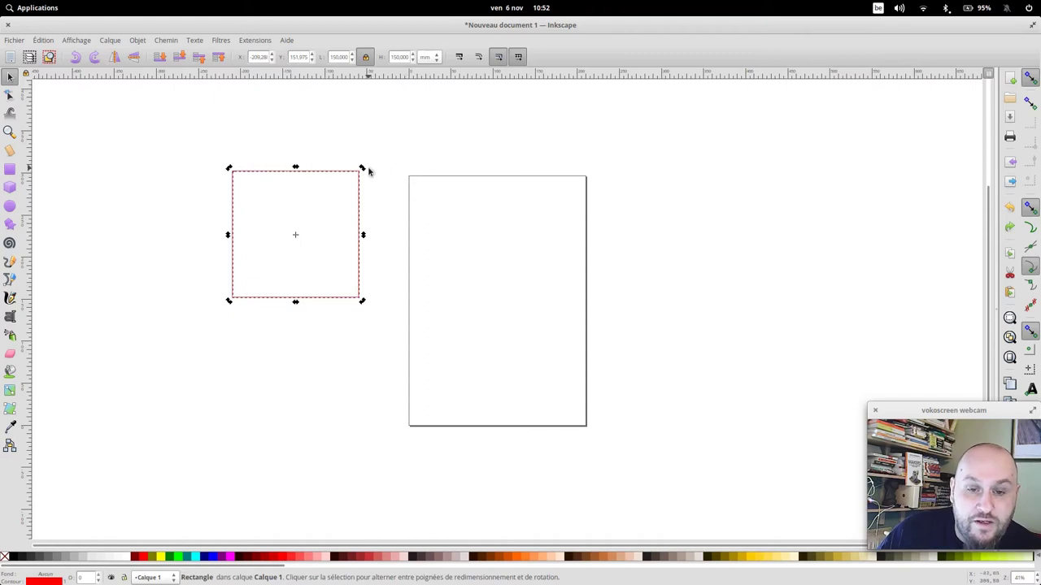
Rotate the square, return it upright at 0°, and bring up its rectangle corner handles.
mouse_move(363, 167)
mouse_down()
mouse_move(346, 155)
mouse_move(207, 348)
mouse_move(387, 333)
mouse_move(402, 204)
mouse_move(411, 263)
mouse_move(396, 170)
mouse_up()
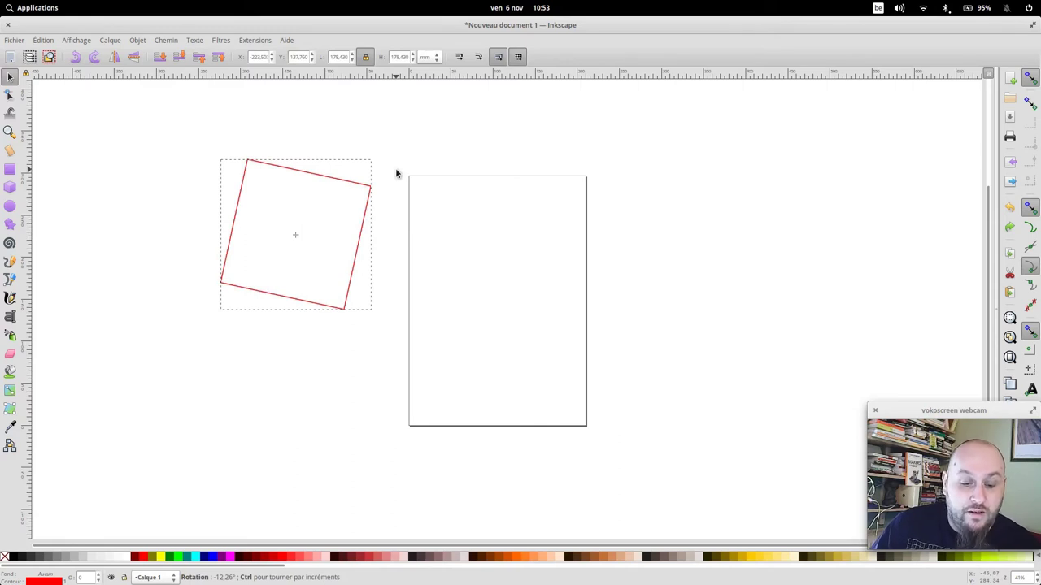
mouse_move(396, 171)
mouse_down()
mouse_move(383, 159)
mouse_move(179, 163)
mouse_move(154, 233)
mouse_move(191, 316)
mouse_move(318, 363)
mouse_move(383, 301)
mouse_move(385, 209)
mouse_move(341, 144)
mouse_move(217, 143)
mouse_up()
drag(178, 251, 219, 322)
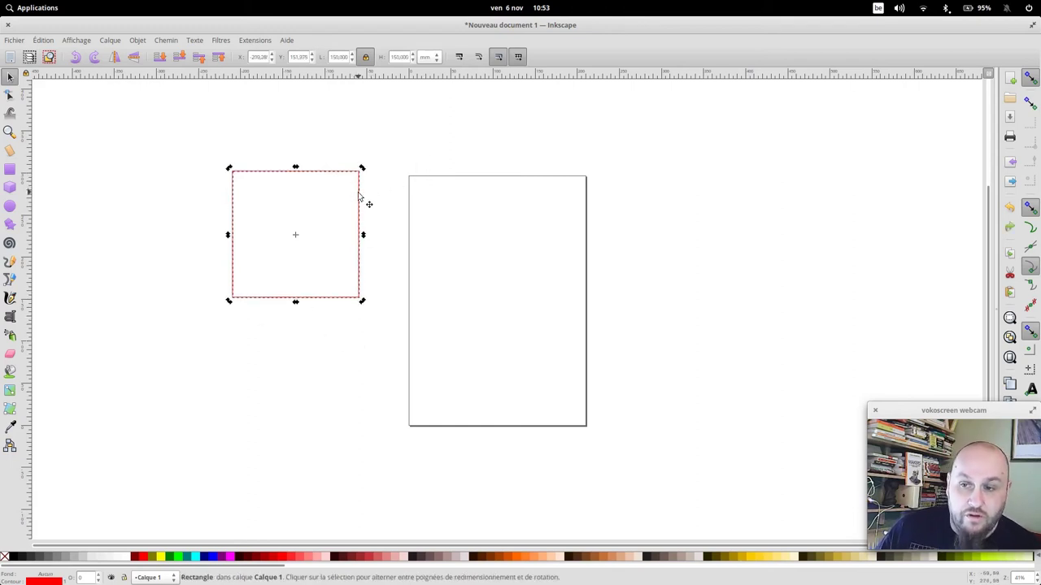
click(415, 169)
click(359, 205)
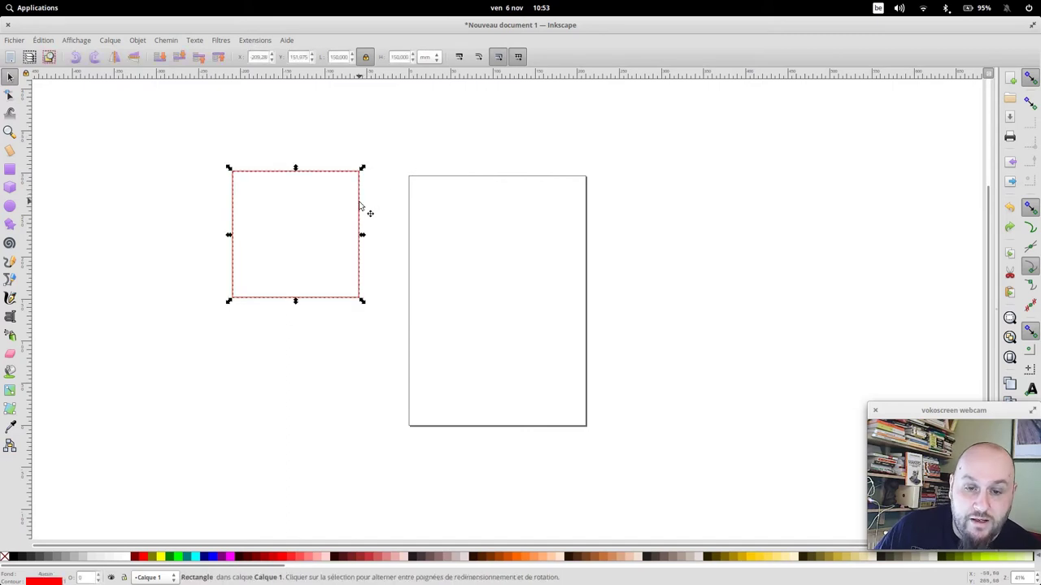
click(360, 205)
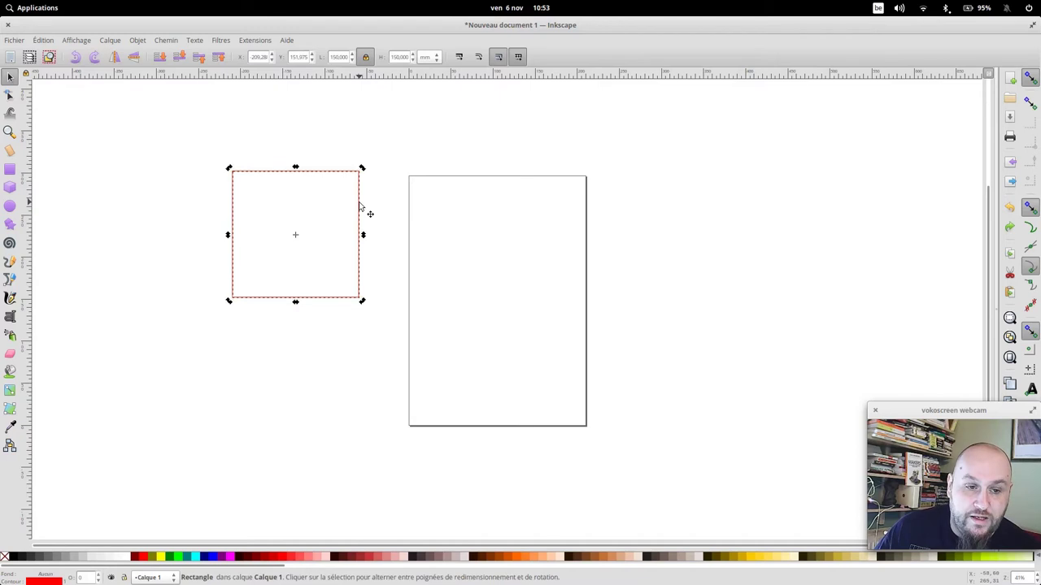
key(r)
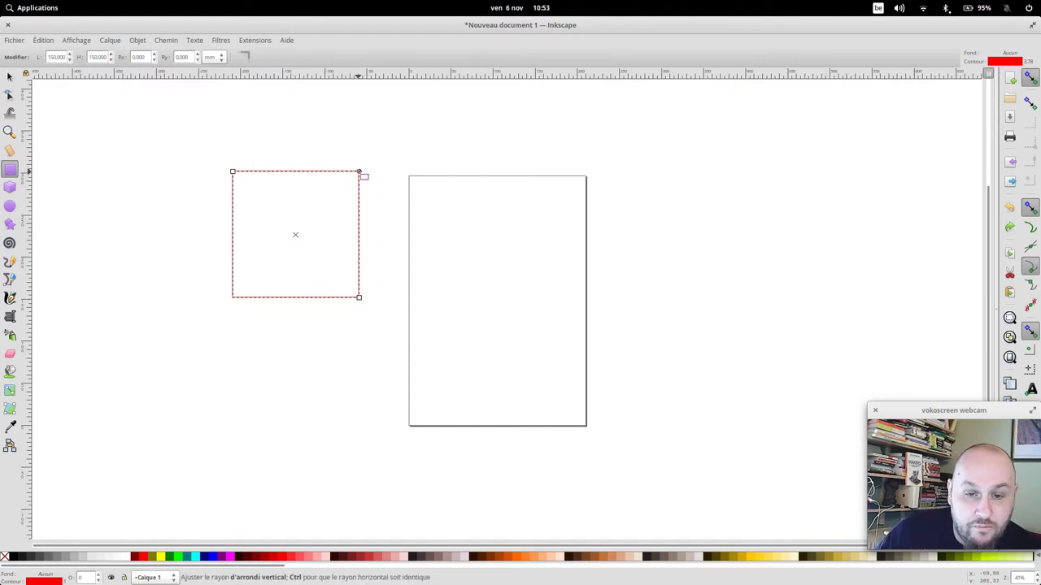
Round the square's corners, reset them to sharp, then round them to about 19.96 mm radius.
drag(359, 173, 360, 193)
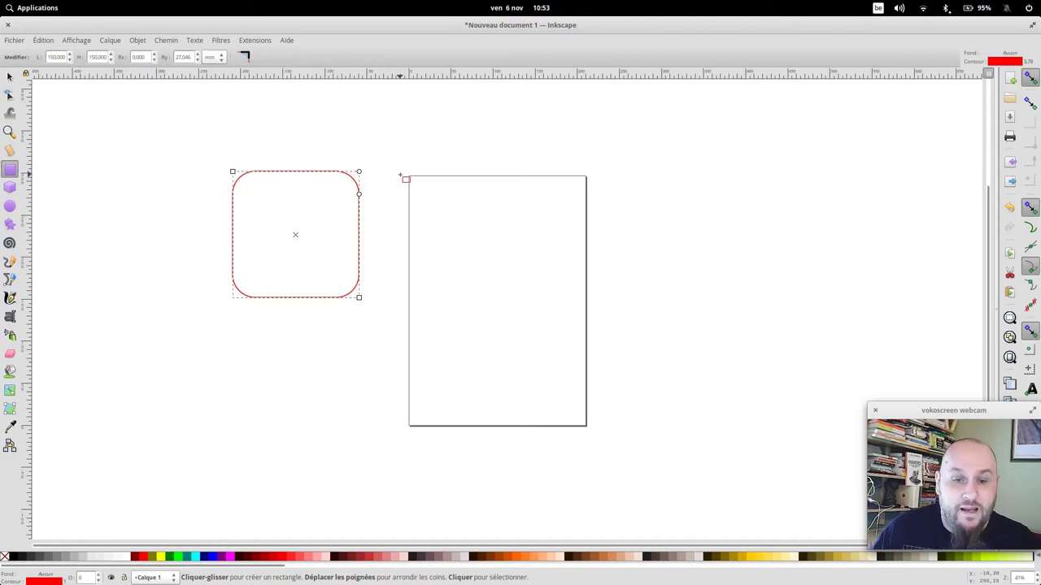
mouse_move(360, 194)
mouse_down()
mouse_move(360, 166)
mouse_move(382, 211)
mouse_up()
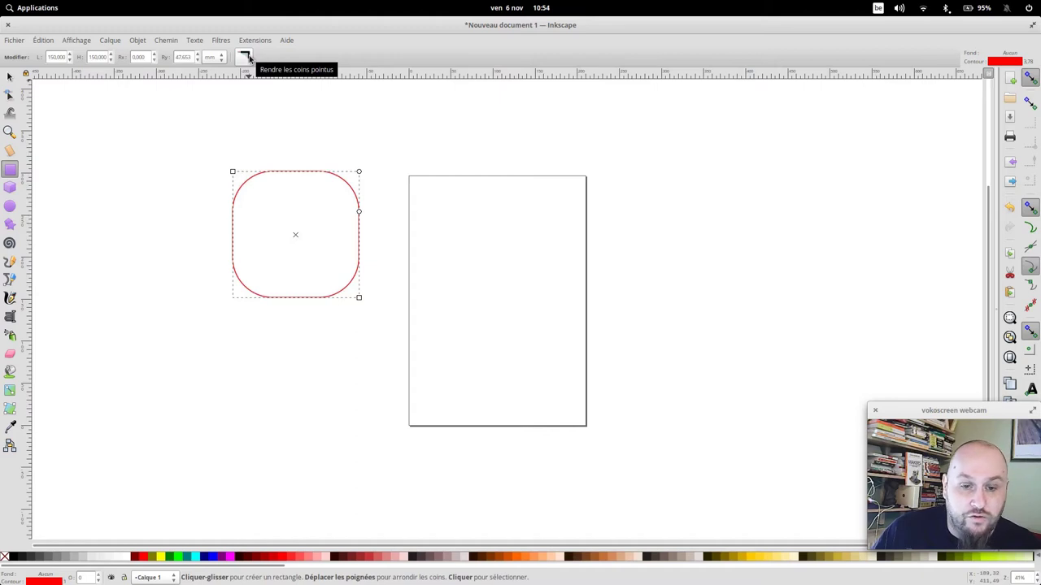
click(245, 57)
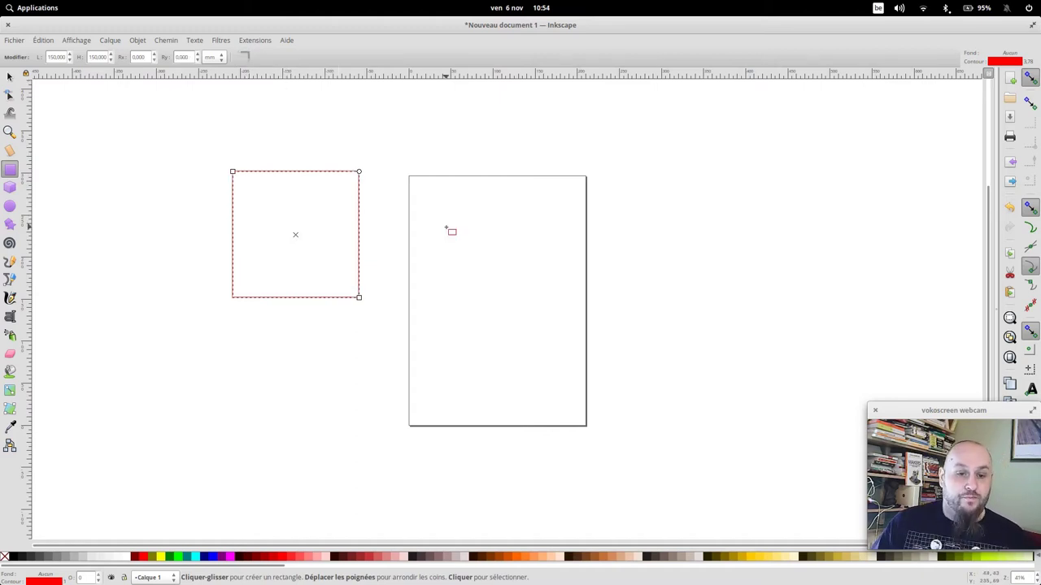
drag(359, 173, 358, 187)
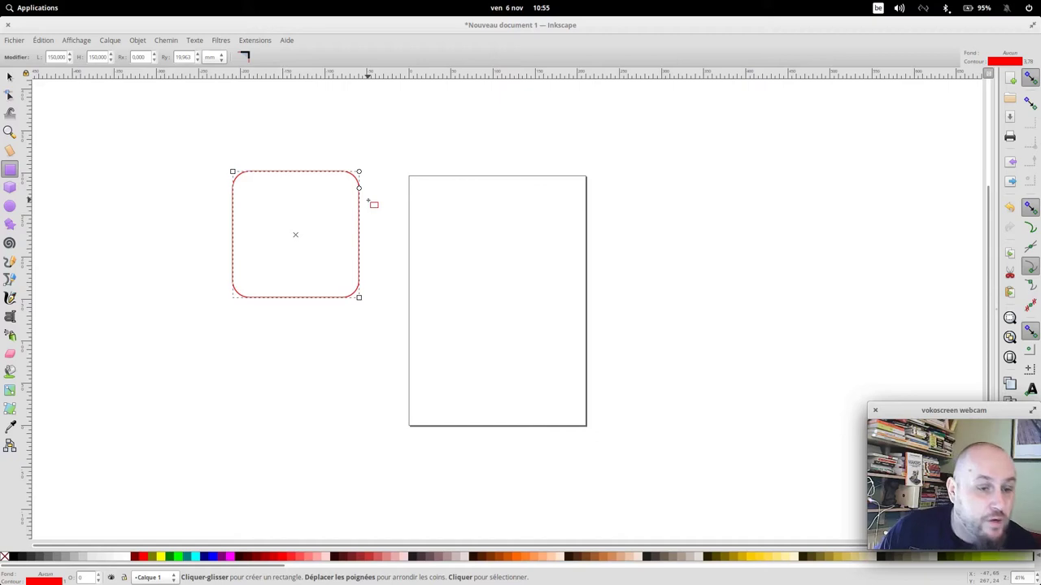
Draw a red-outlined circle right of the page and set its width to 100 mm.
click(10, 208)
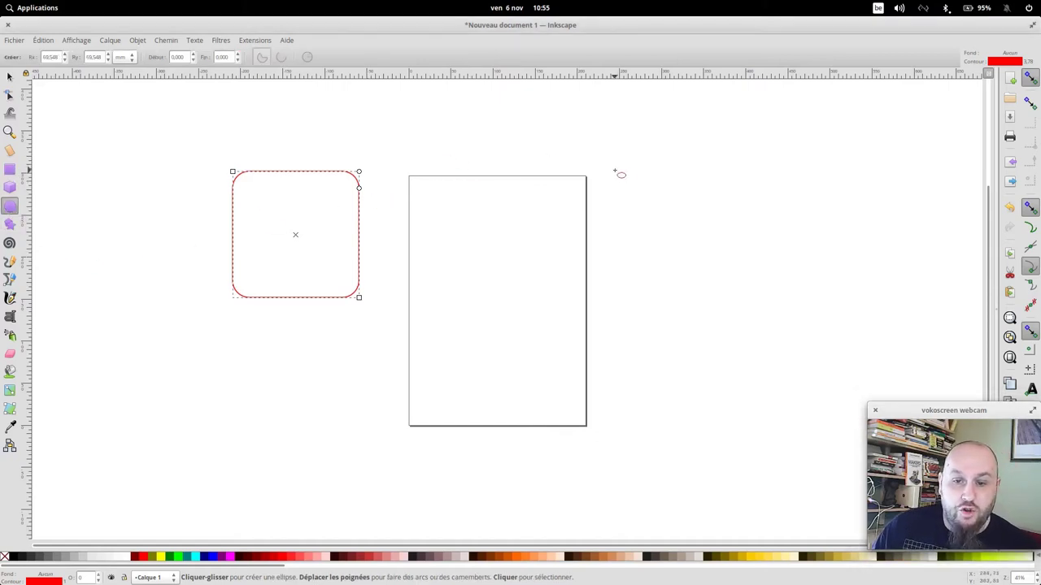
mouse_move(615, 170)
mouse_down()
mouse_move(747, 265)
mouse_move(695, 261)
mouse_move(735, 239)
mouse_up()
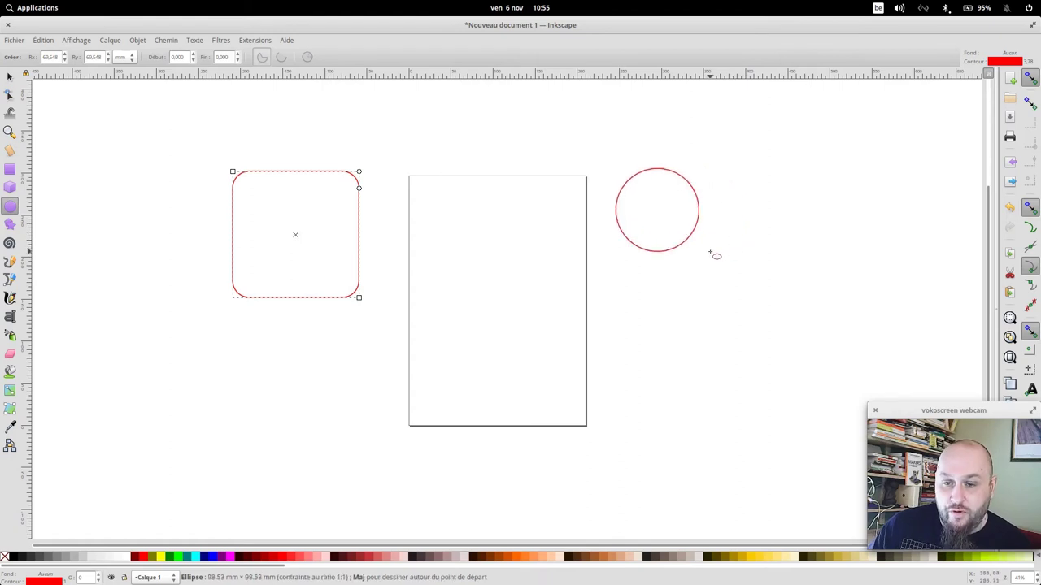
mouse_move(735, 240)
mouse_down()
mouse_move(762, 313)
mouse_move(743, 287)
mouse_move(729, 290)
mouse_move(736, 299)
mouse_up()
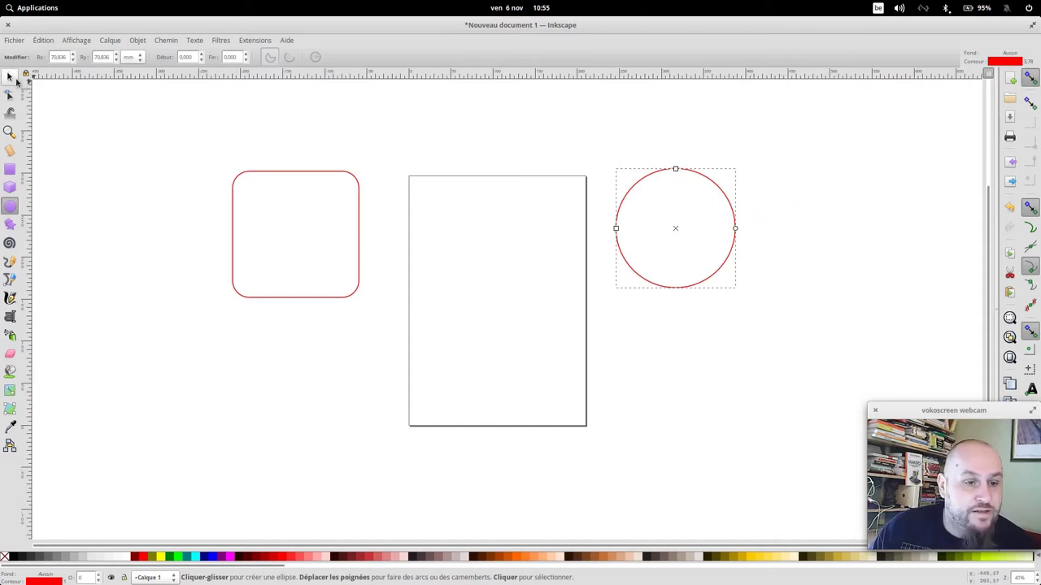
click(11, 77)
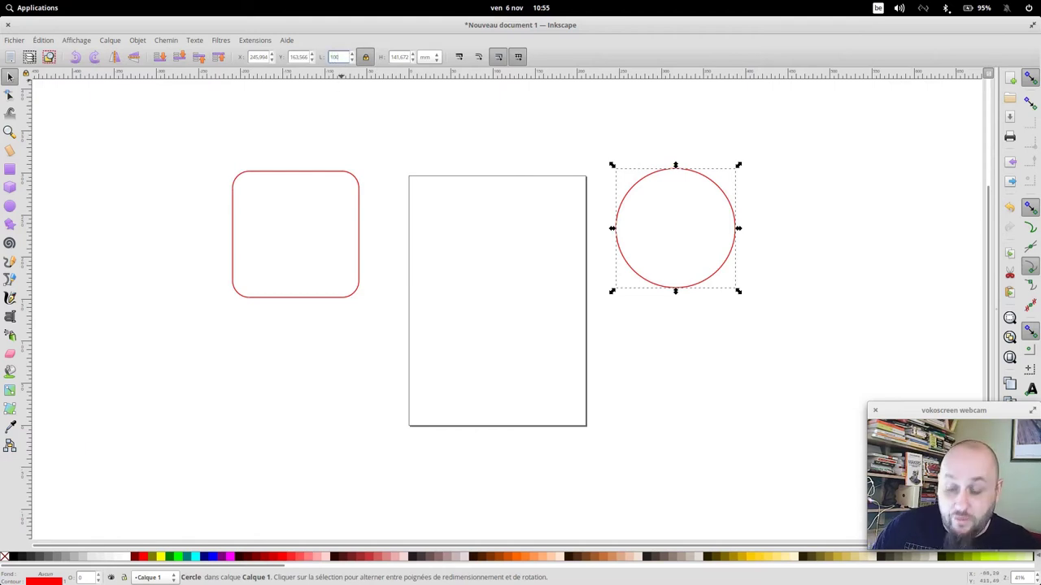
key(Return)
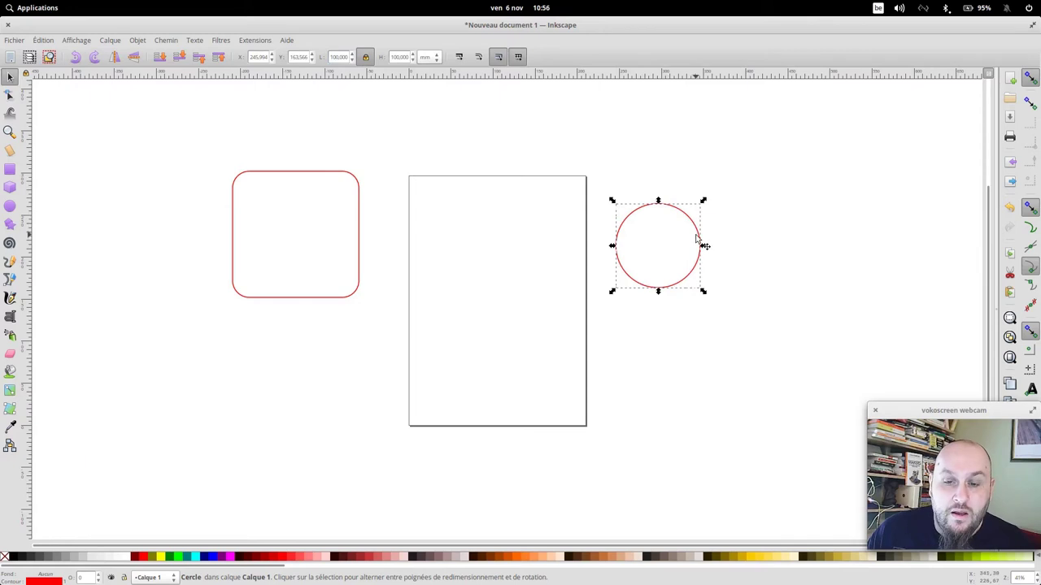
double_click(697, 228)
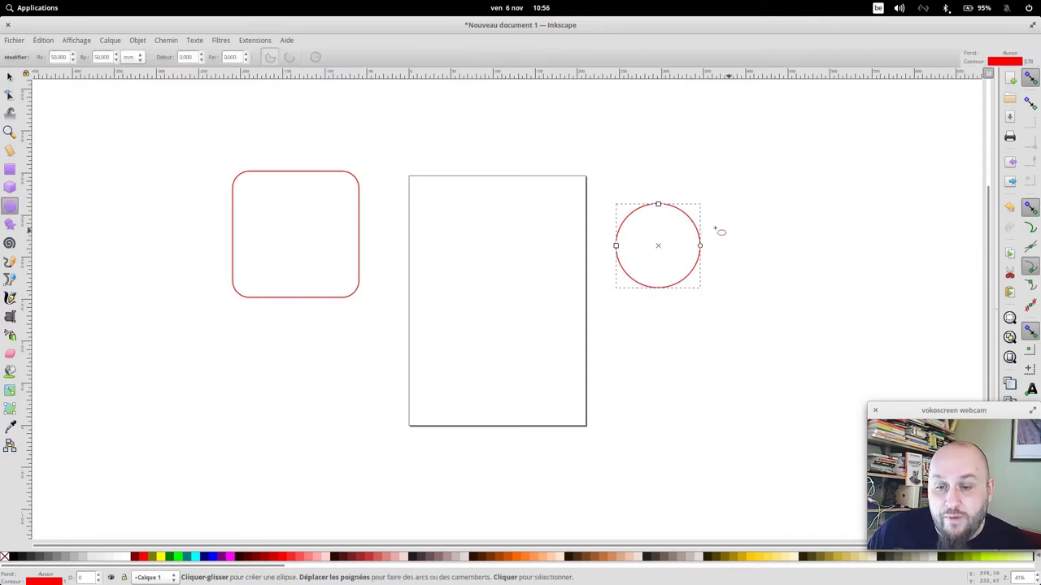
click(9, 76)
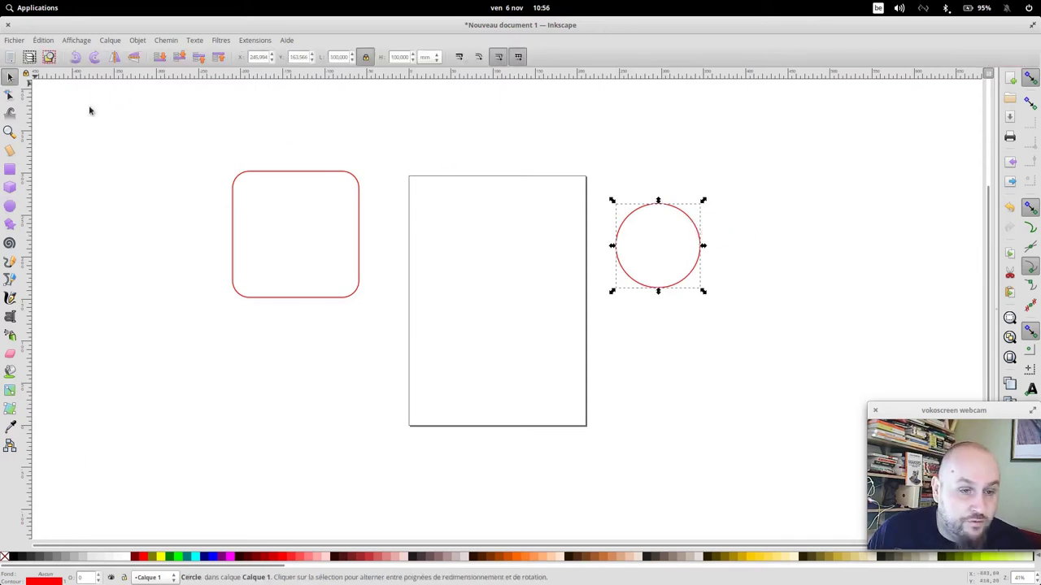
click(679, 216)
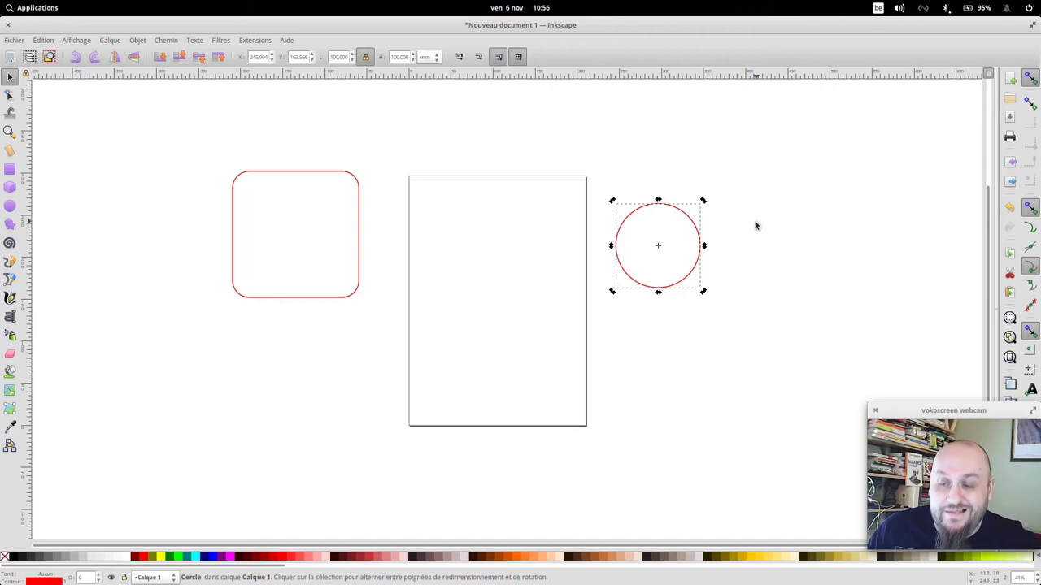
drag(661, 203, 643, 203)
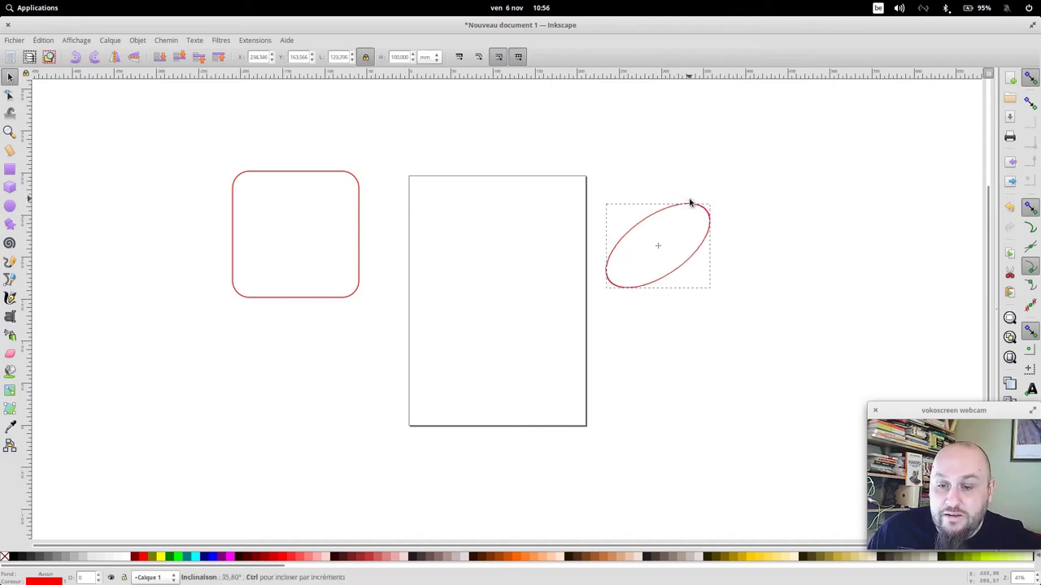
drag(643, 202, 738, 197)
key(ctrl+z)
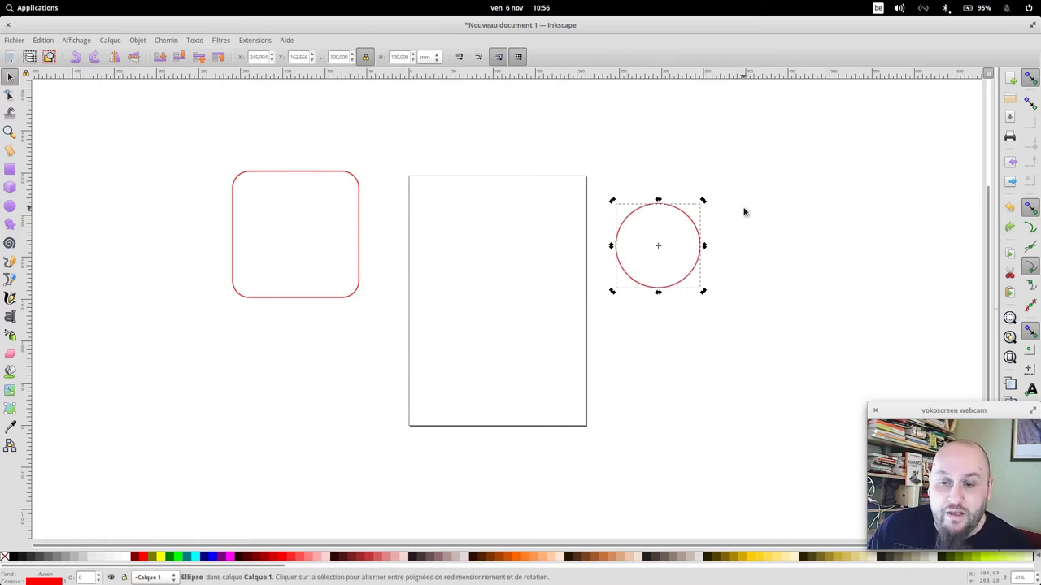
key(e)
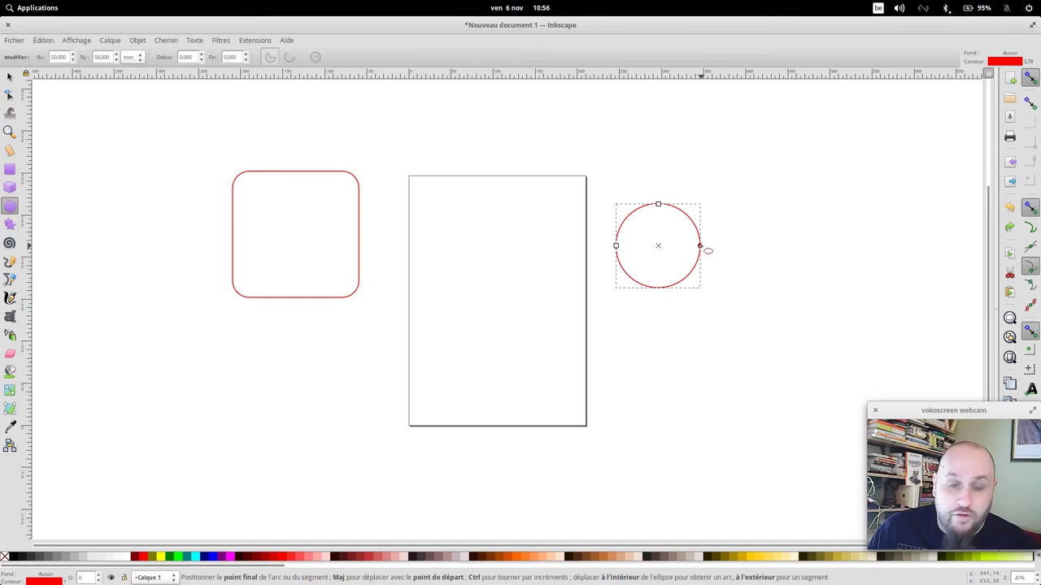
Turn the 100 mm circle into an arc and a pie, then restore it to a whole ellipse.
mouse_move(700, 245)
mouse_down()
mouse_move(620, 264)
mouse_move(650, 214)
mouse_move(684, 214)
mouse_up()
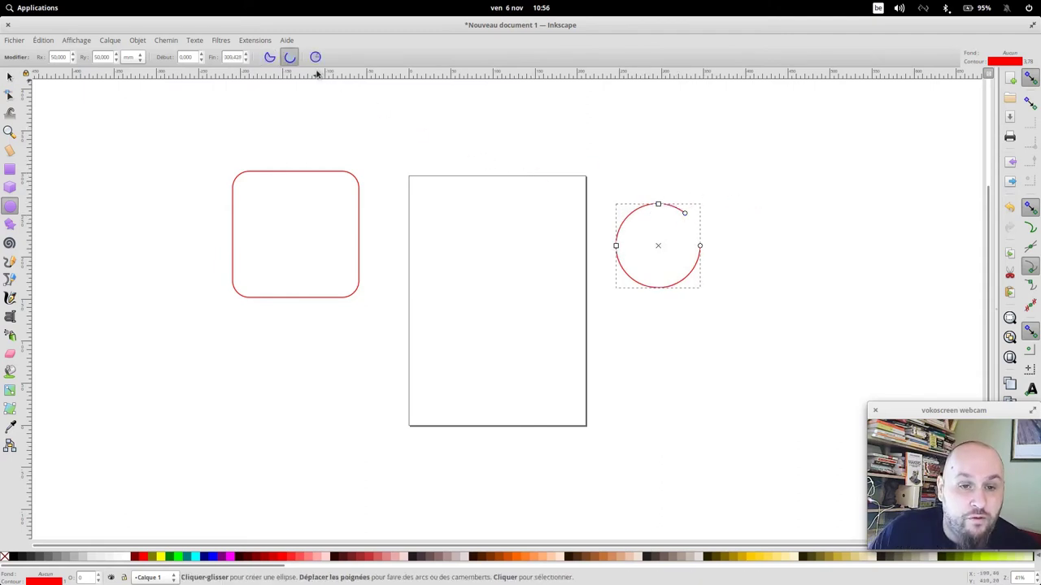
click(271, 57)
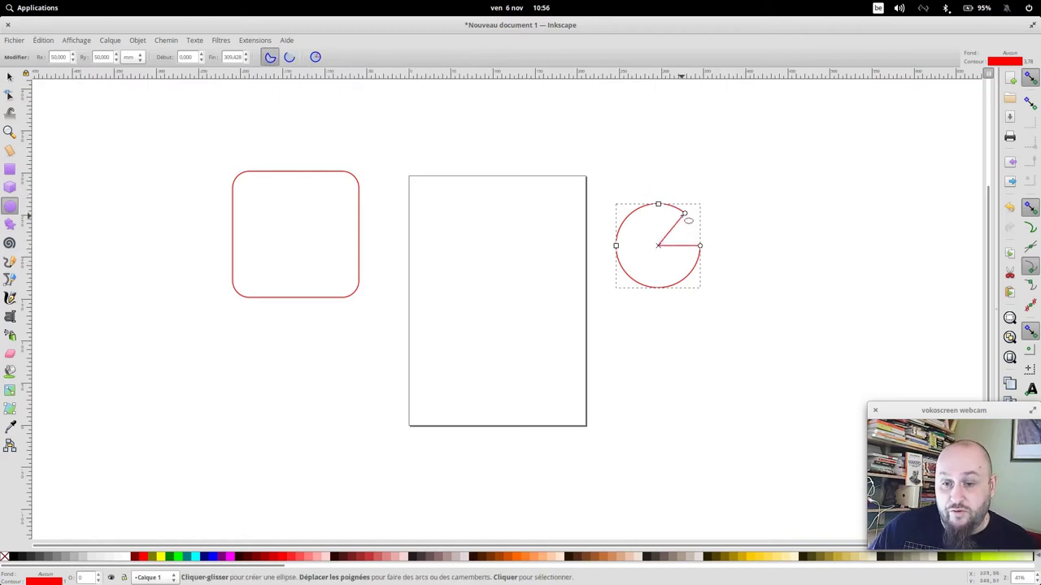
drag(685, 214, 684, 213)
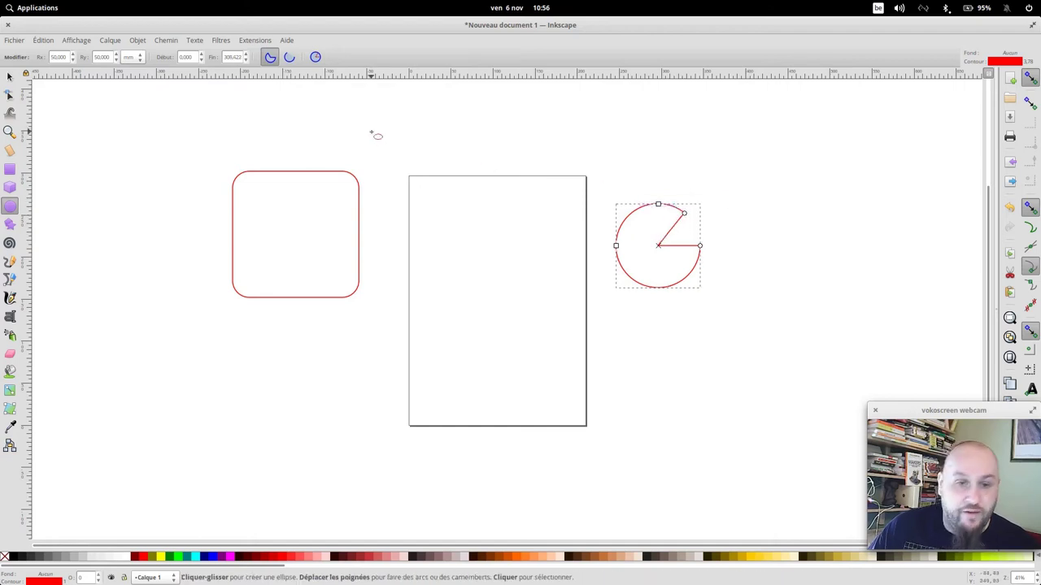
click(290, 57)
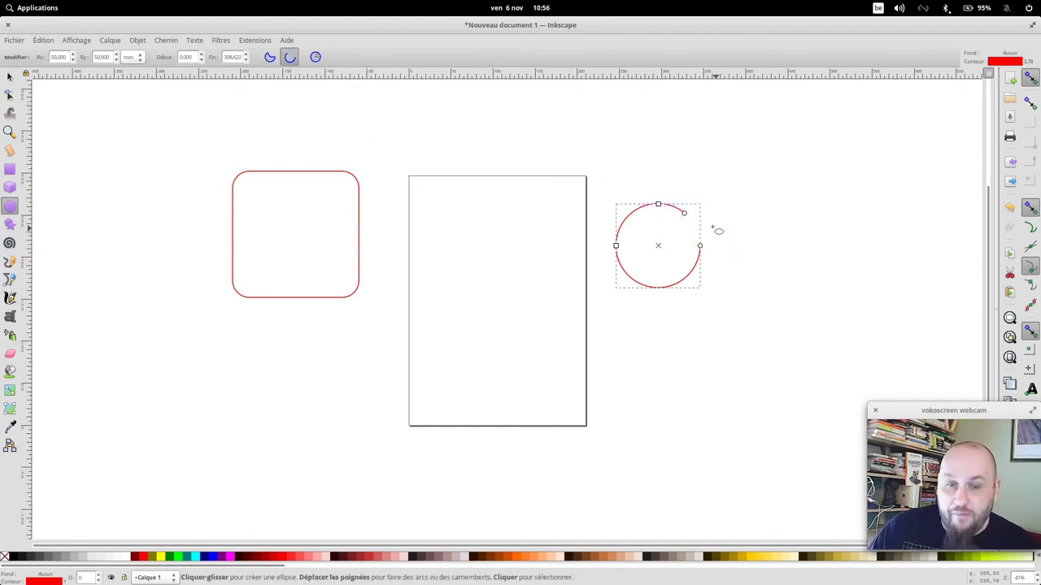
click(316, 58)
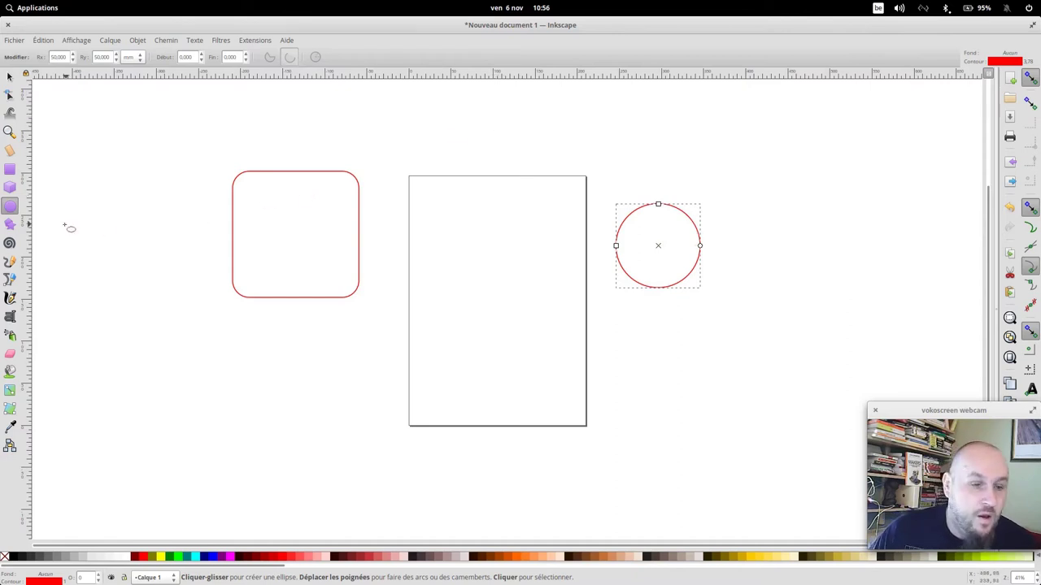
Draw a regular pentagon in the upper left of the canvas.
click(10, 225)
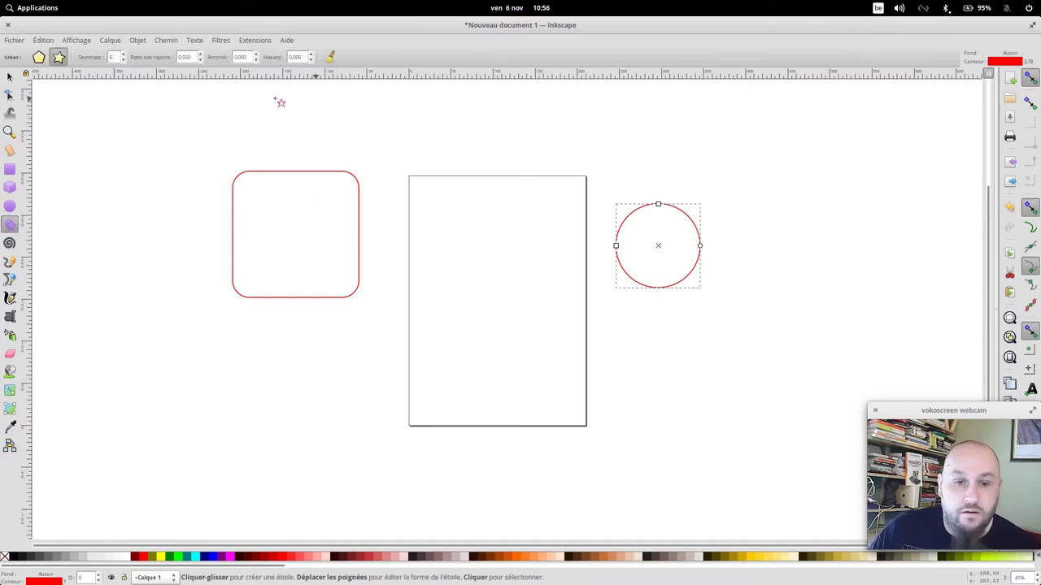
click(39, 57)
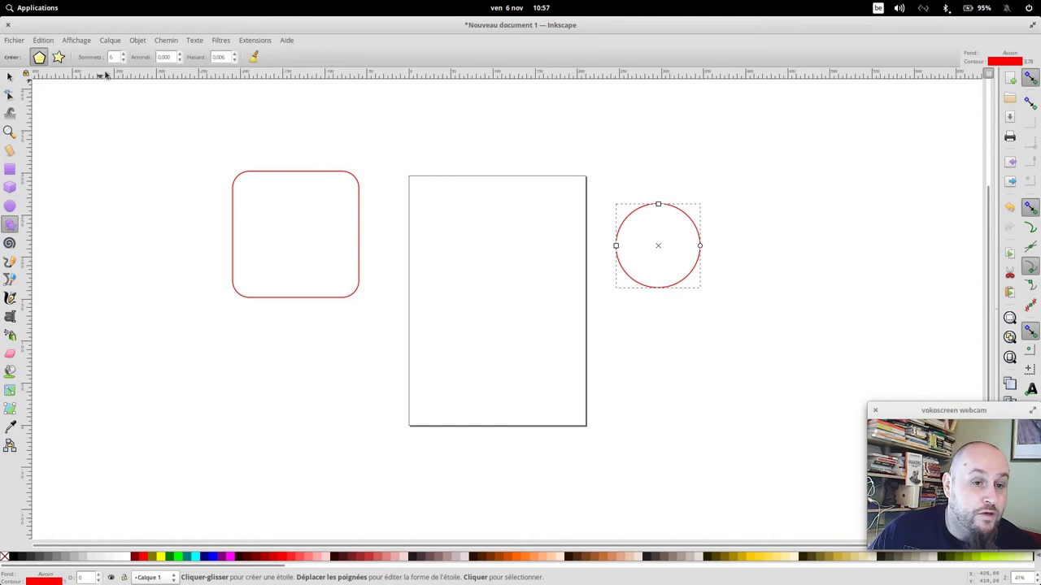
mouse_move(90, 169)
mouse_down()
mouse_move(136, 203)
mouse_move(143, 144)
mouse_up()
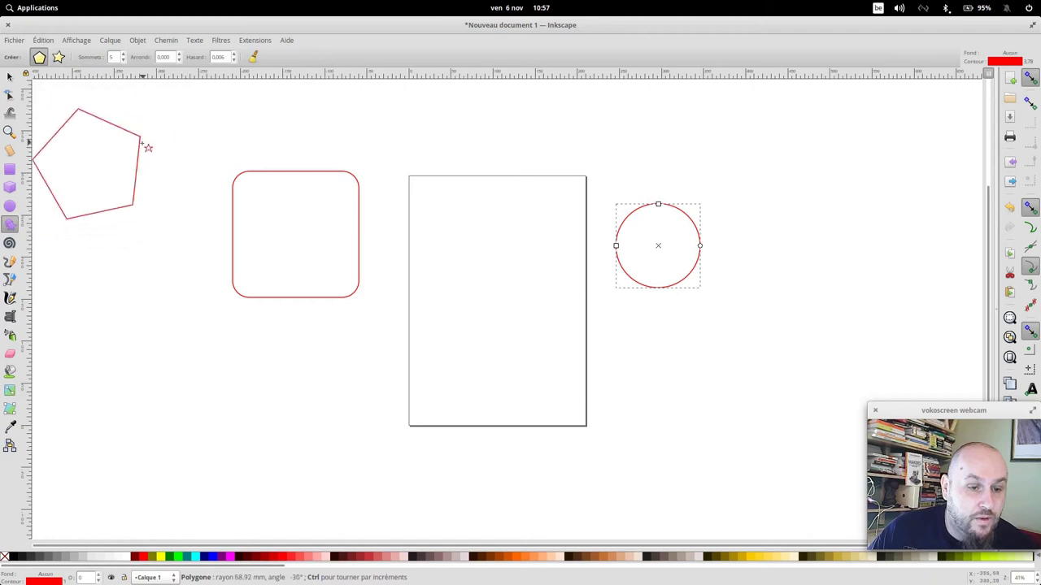
mouse_move(147, 148)
mouse_down()
mouse_move(46, 162)
mouse_move(110, 120)
mouse_move(156, 165)
mouse_move(160, 144)
mouse_move(139, 151)
mouse_move(142, 179)
mouse_move(180, 157)
mouse_move(126, 157)
mouse_up()
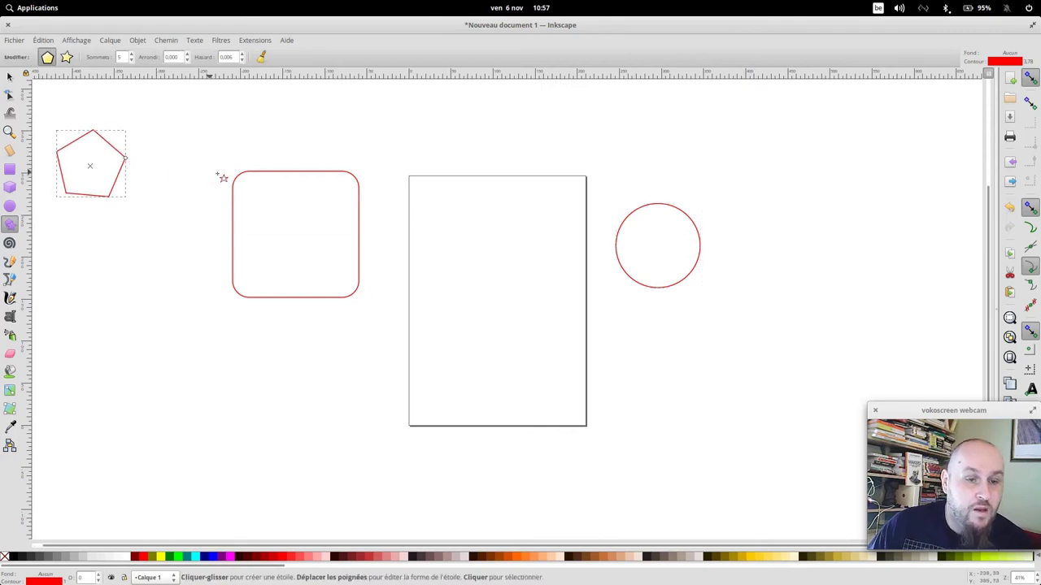
Turn the pentagon into a seven-pointed star with spiky points, spoke ratio about 0.476.
click(67, 57)
click(131, 54)
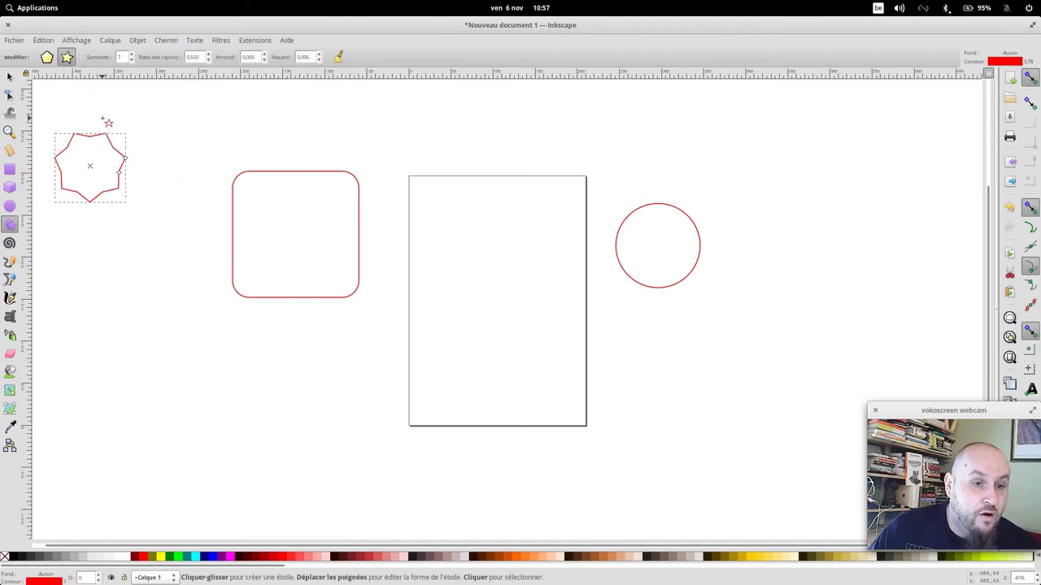
click(47, 57)
click(68, 58)
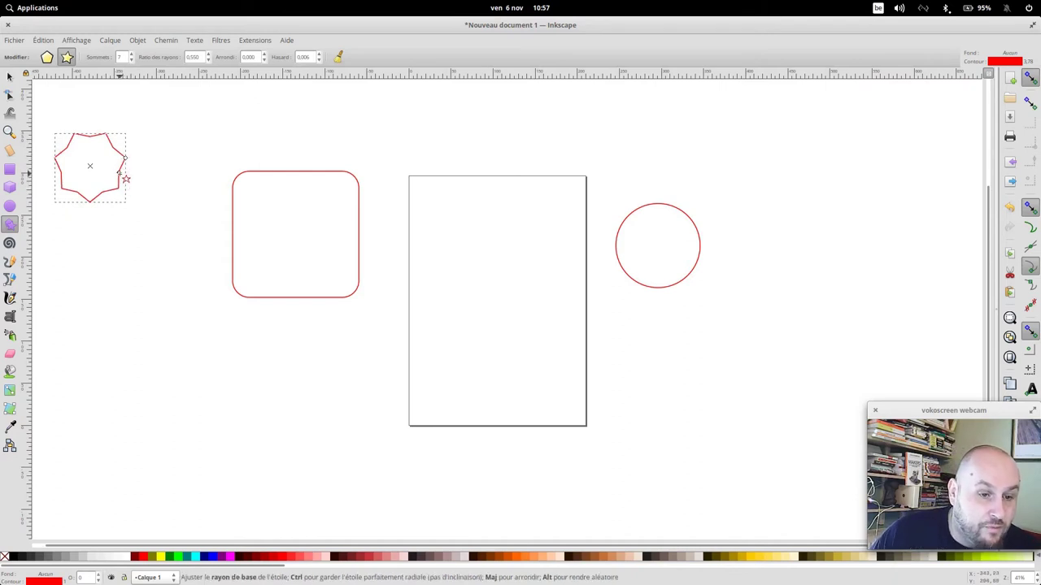
mouse_move(125, 177)
mouse_down()
mouse_move(112, 169)
mouse_move(114, 181)
mouse_up()
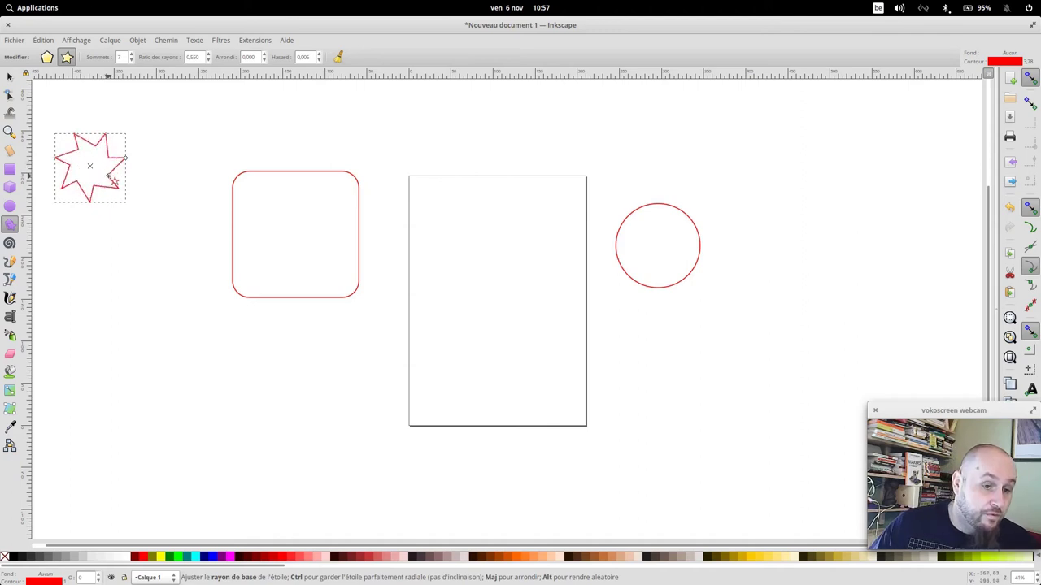
drag(114, 181, 107, 166)
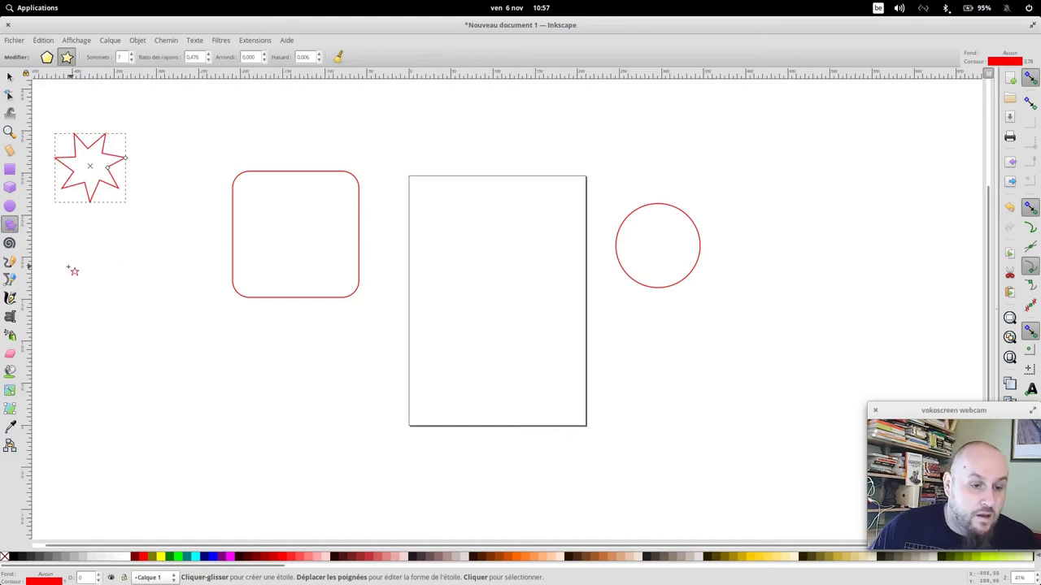
Draw a spiral of about 15.62 turns below the star.
click(11, 244)
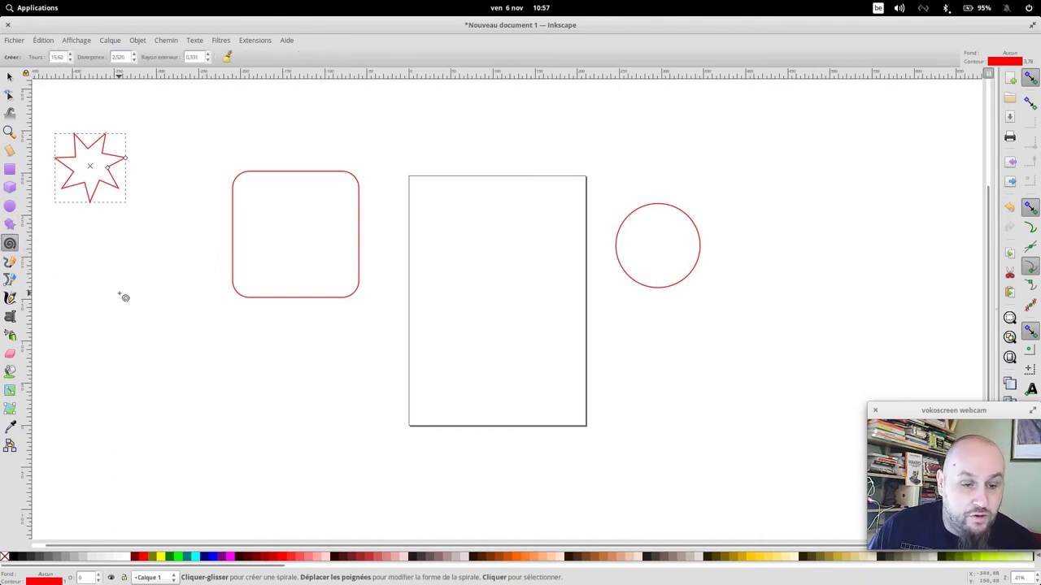
drag(119, 294, 181, 327)
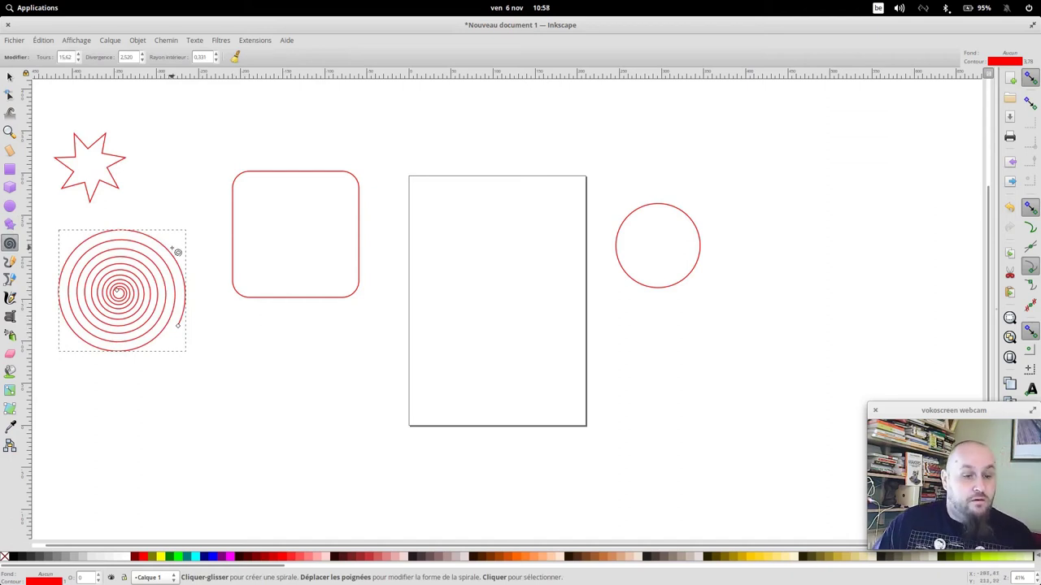
click(9, 262)
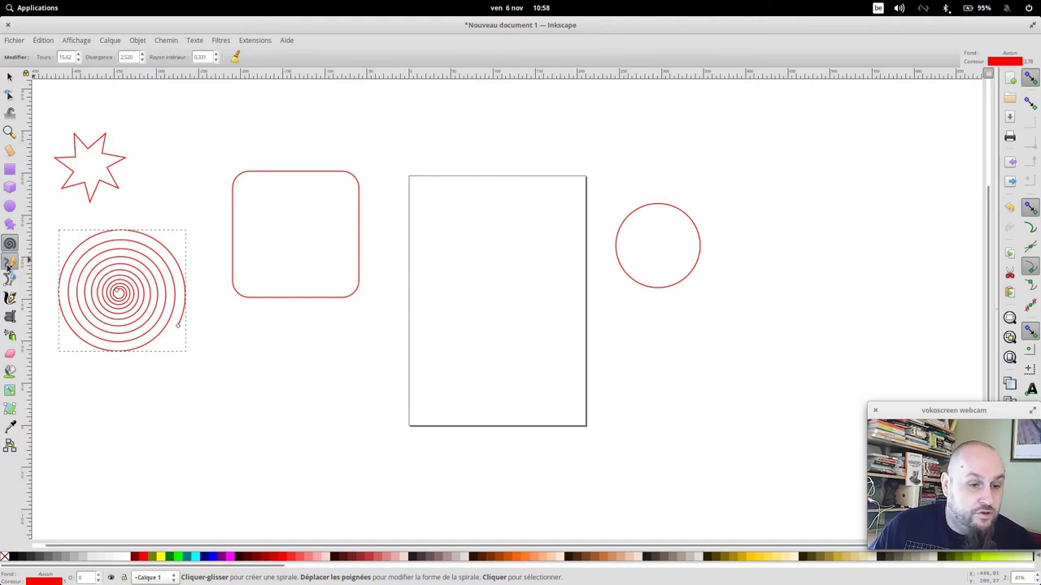
Draw a freehand wavy line and a closed angular polygon inside the page.
drag(428, 217, 579, 208)
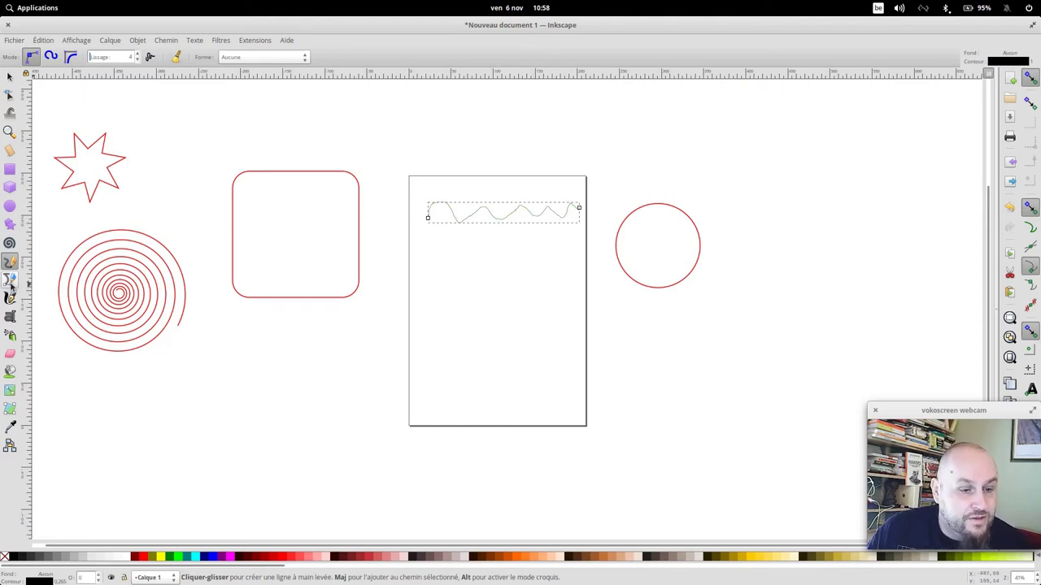
click(10, 280)
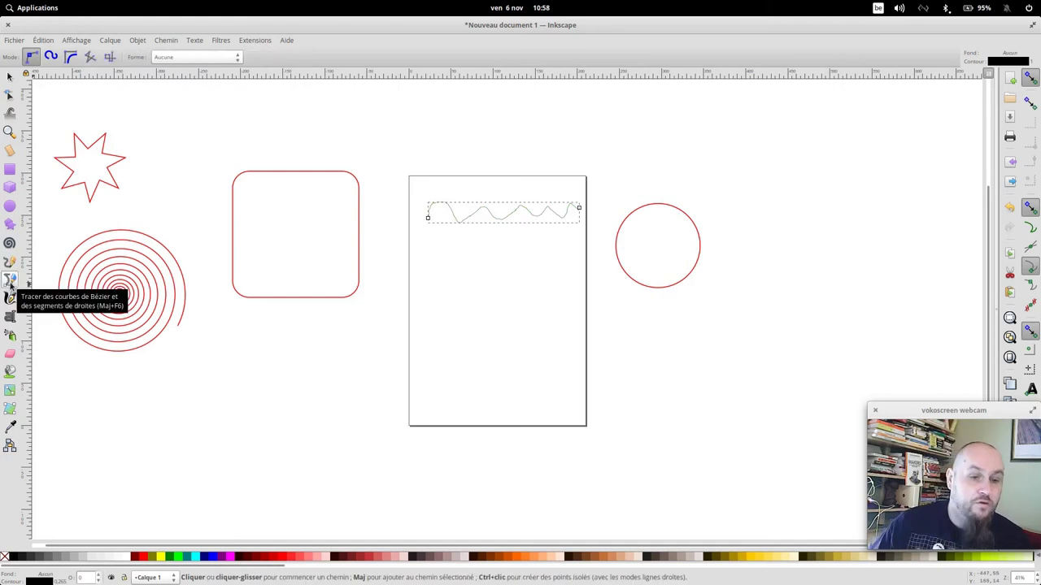
click(427, 270)
click(488, 239)
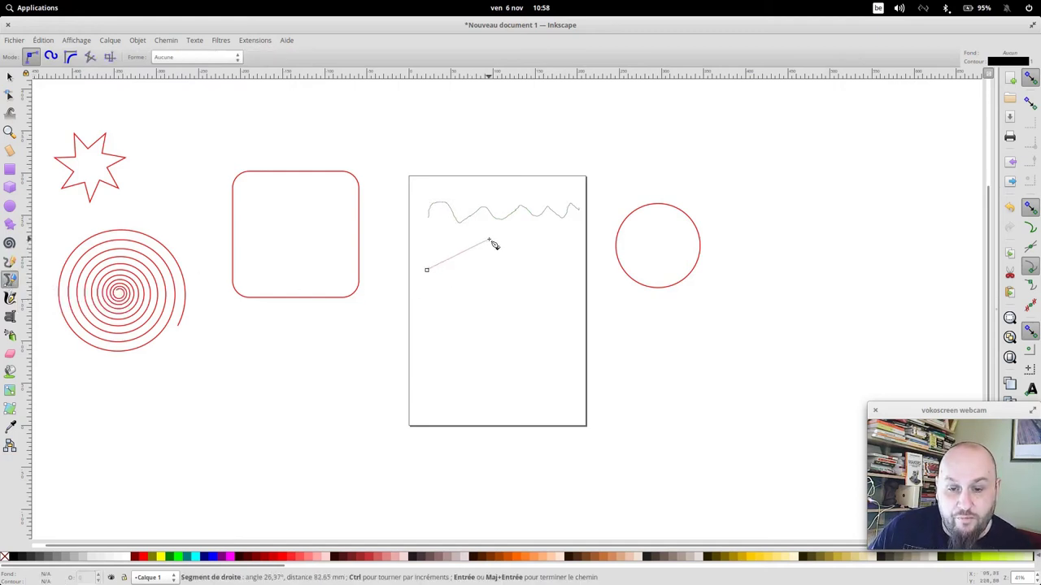
click(553, 264)
click(539, 308)
click(516, 285)
click(499, 322)
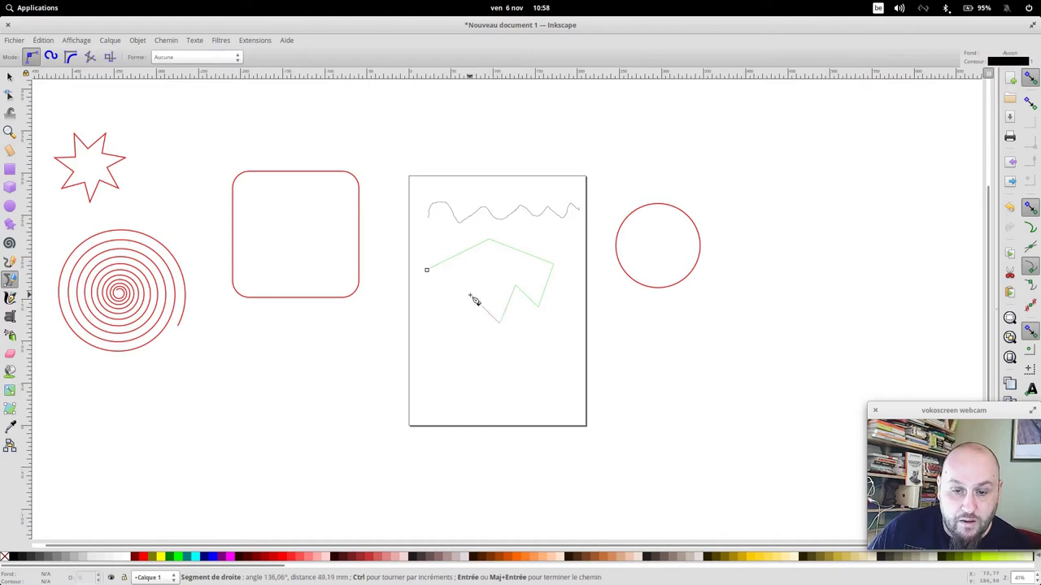
click(427, 271)
Draw a straight-segment zigzag path lower on the page.
click(427, 380)
click(450, 350)
click(523, 373)
click(553, 350)
click(575, 388)
click(534, 413)
click(496, 390)
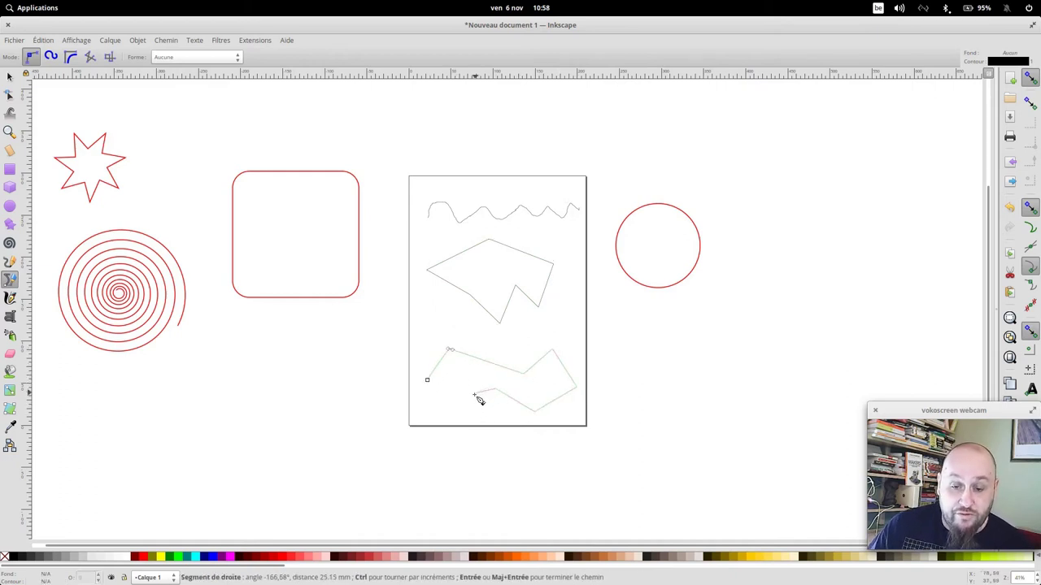
double_click(473, 408)
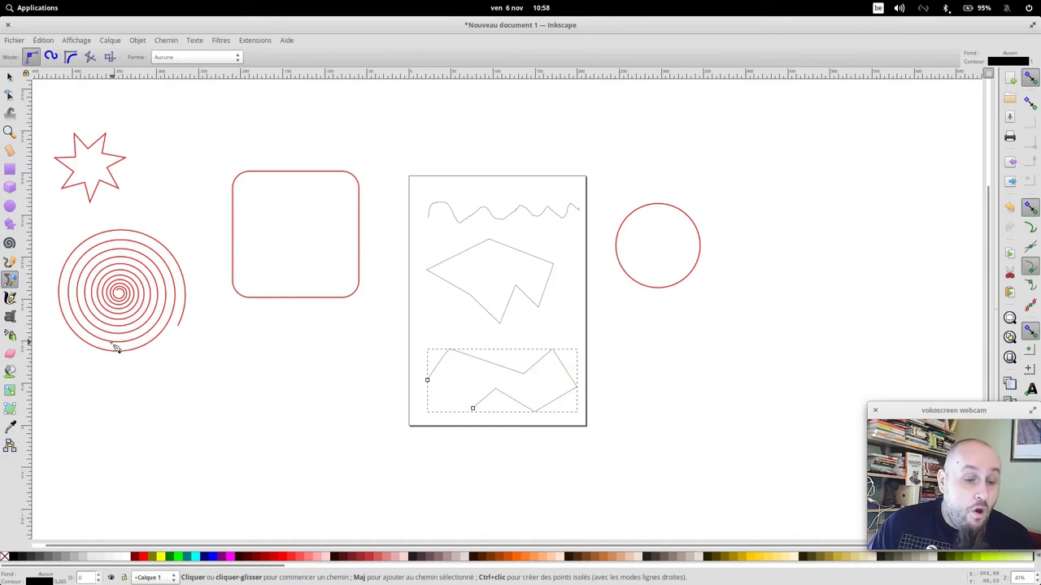
Paint a thick black calligraphic wave across the canvas above the page.
click(10, 300)
drag(276, 137, 517, 132)
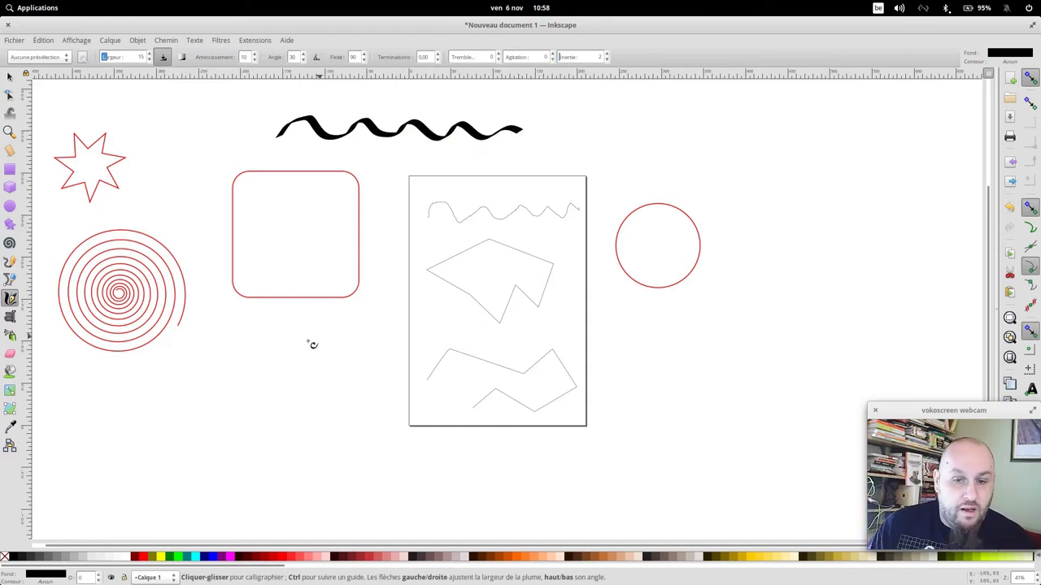
Add the text 'bonjour' below the rounded square.
click(9, 317)
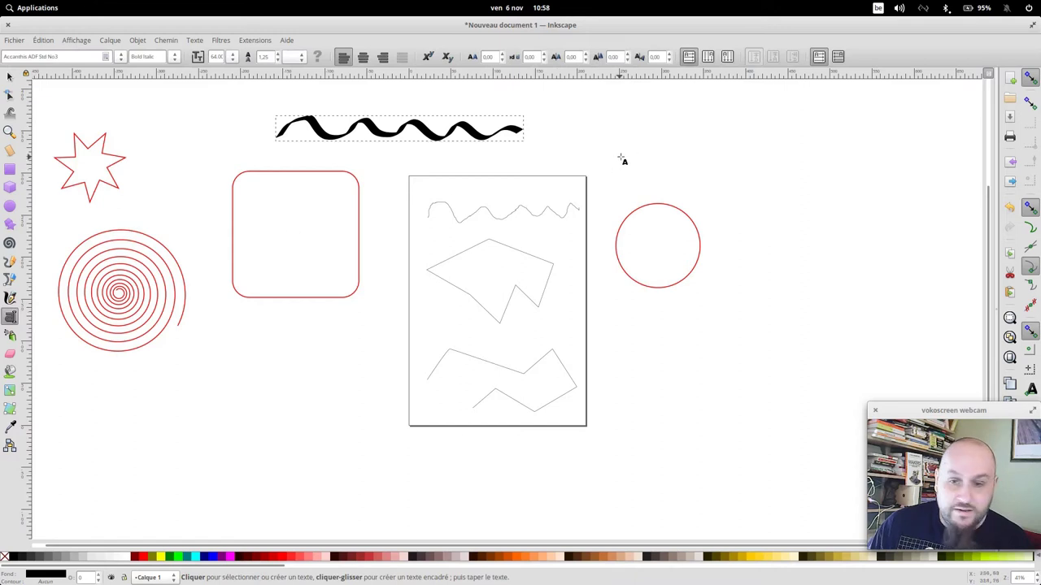
click(217, 366)
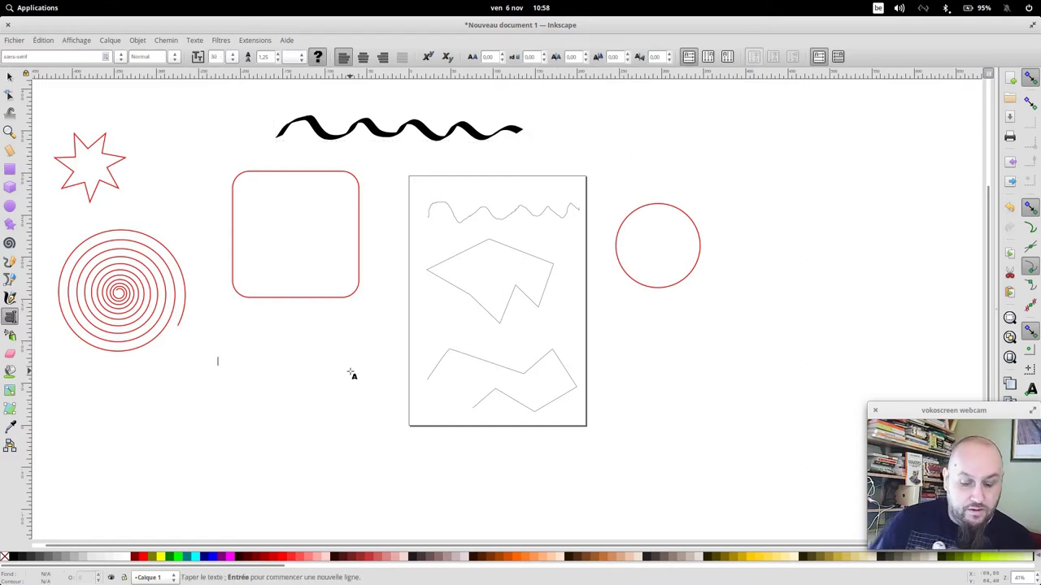
text(bonjour)
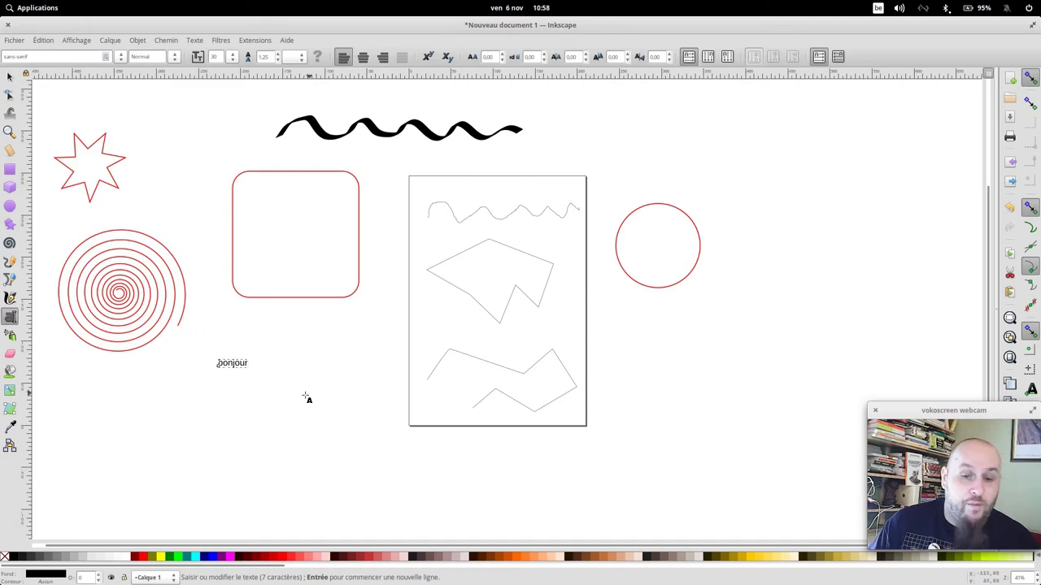
Set the bonjour text in the ADELE font at size 56.
double_click(237, 363)
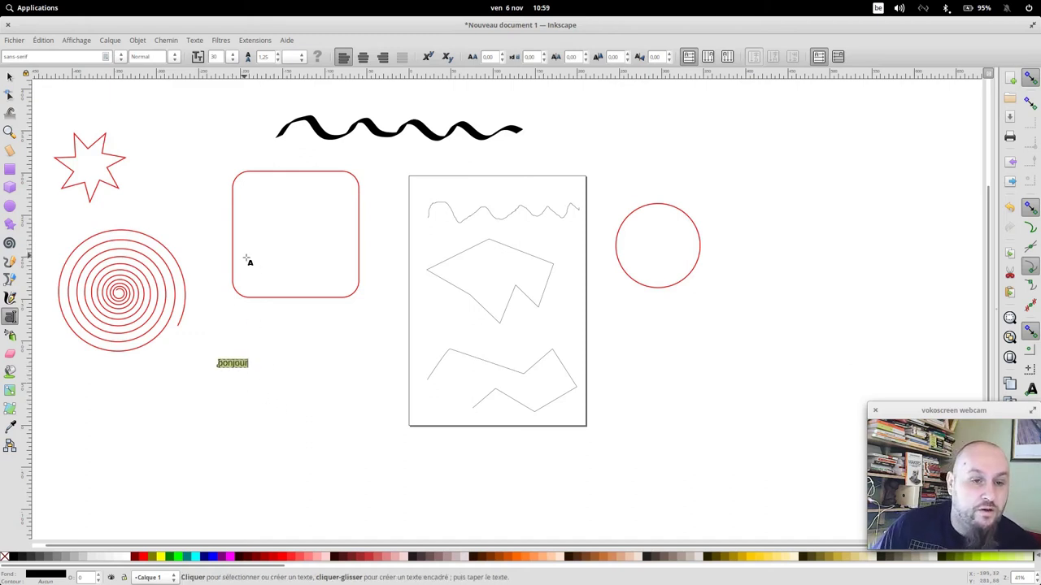
click(118, 59)
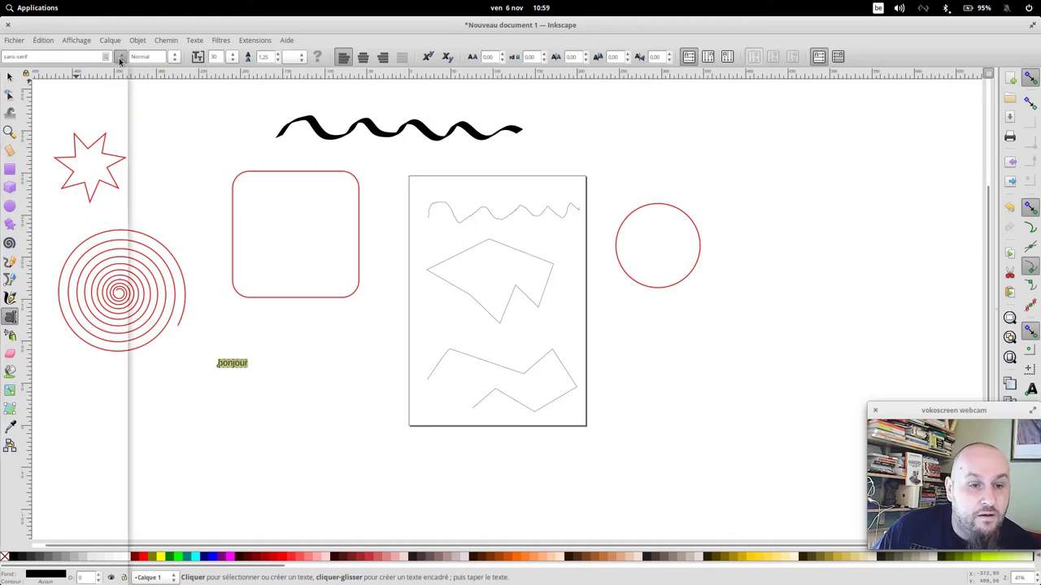
scroll(122, 244, up, 3)
scroll(122, 240, up, 3)
scroll(97, 231, up, 3)
scroll(82, 228, up, 3)
scroll(79, 226, up, 5)
scroll(75, 225, up, 5)
scroll(71, 222, up, 5)
scroll(69, 221, up, 5)
scroll(69, 221, up, 5)
scroll(61, 216, up, 5)
scroll(55, 213, up, 5)
scroll(55, 215, up, 5)
scroll(56, 217, up, 2)
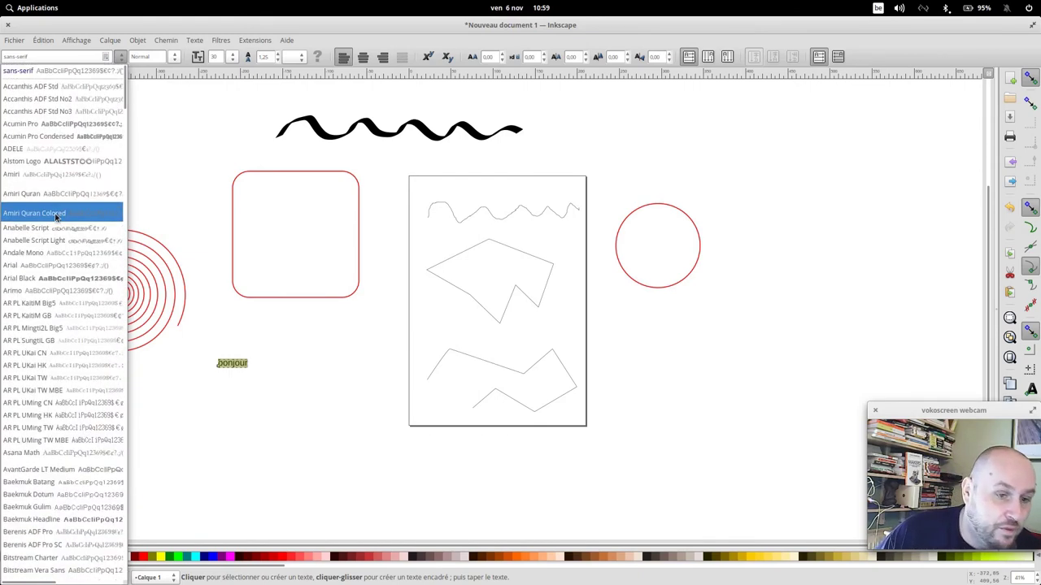
click(32, 151)
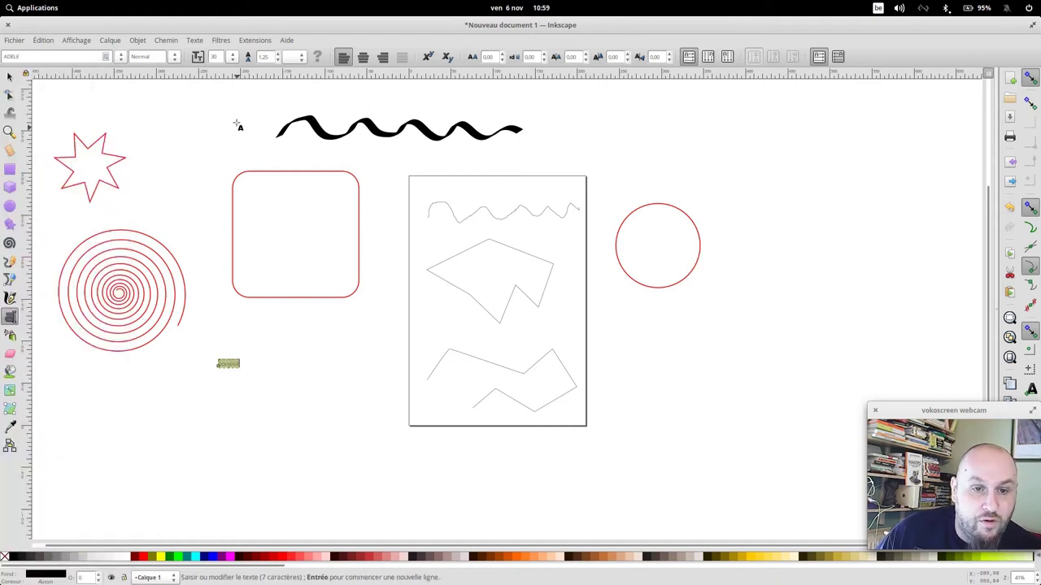
click(230, 56)
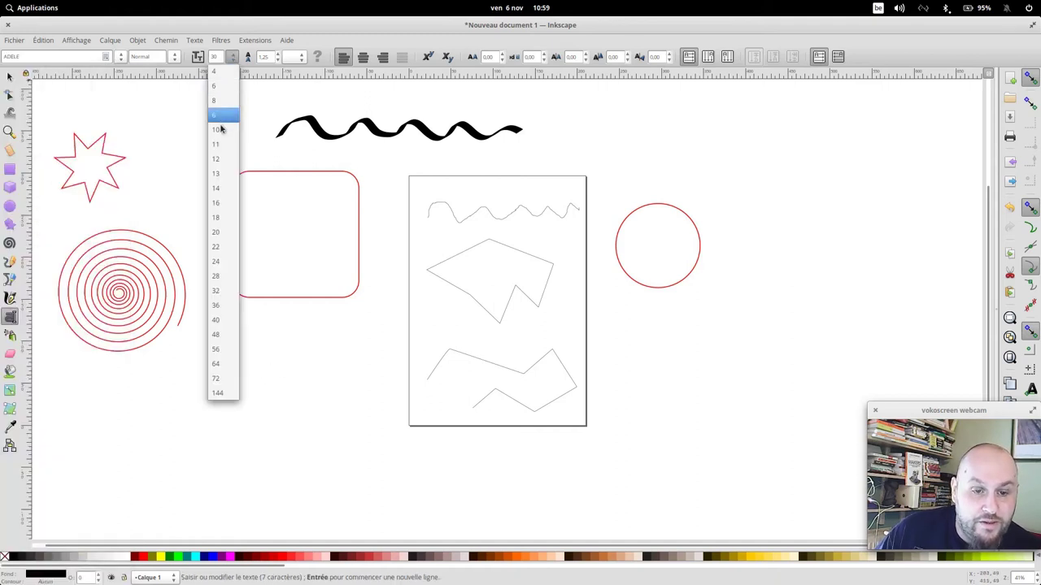
click(218, 351)
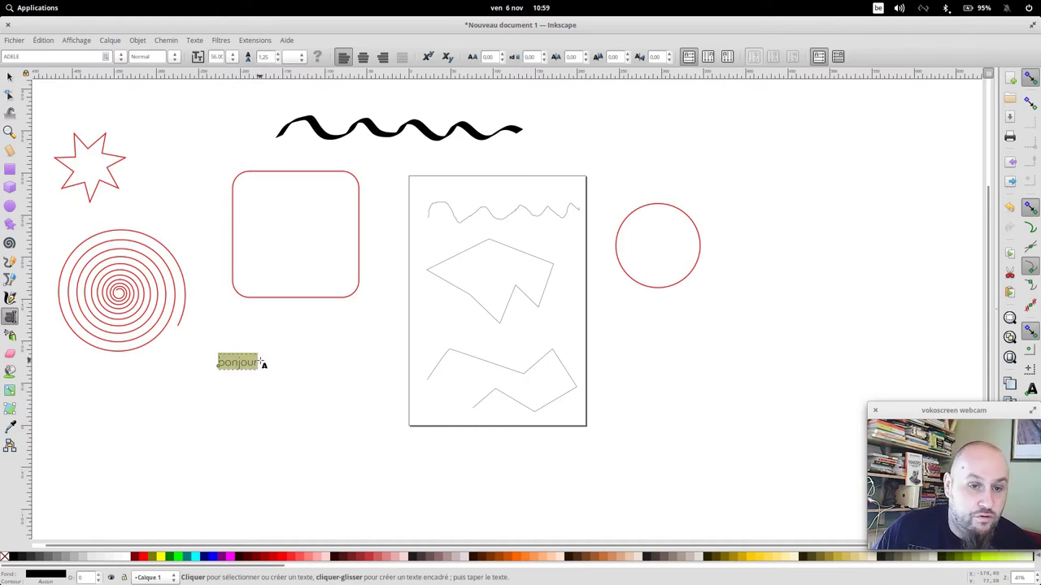
Apply Accanthis ADF Std No2 at size 144 via Texte et police, then deselect the text.
click(195, 41)
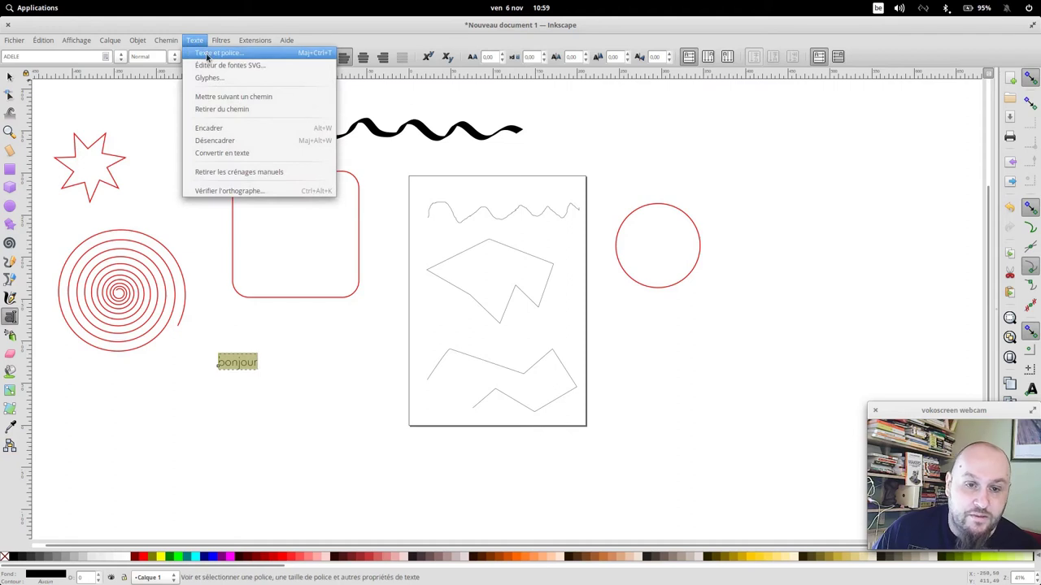
click(208, 53)
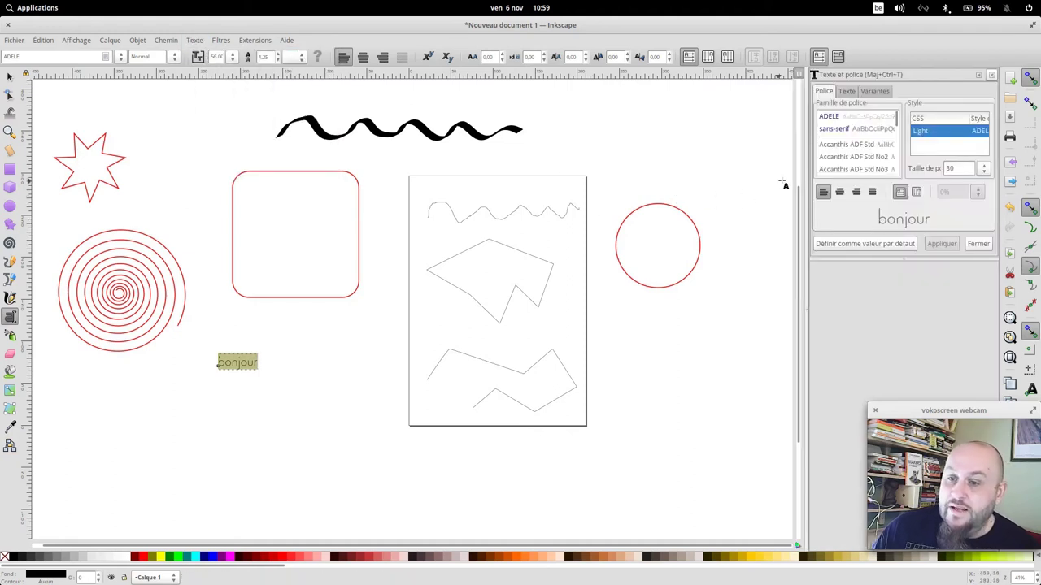
click(985, 168)
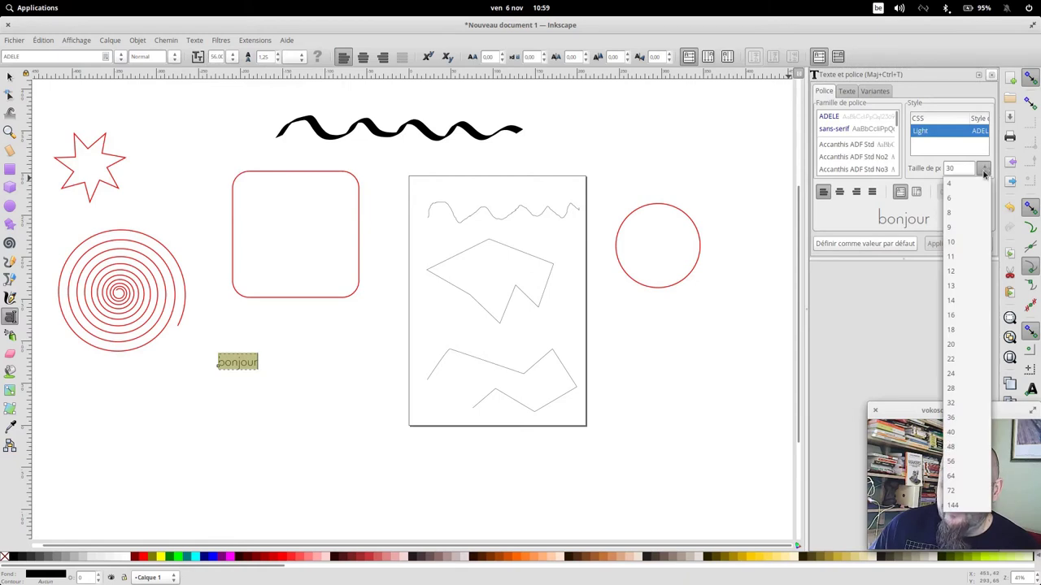
click(961, 505)
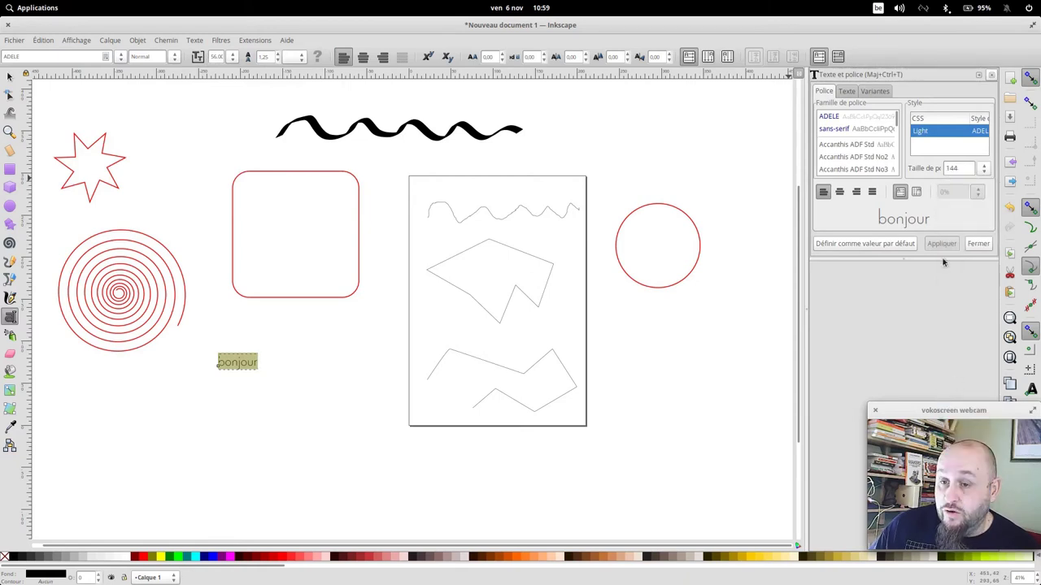
click(842, 145)
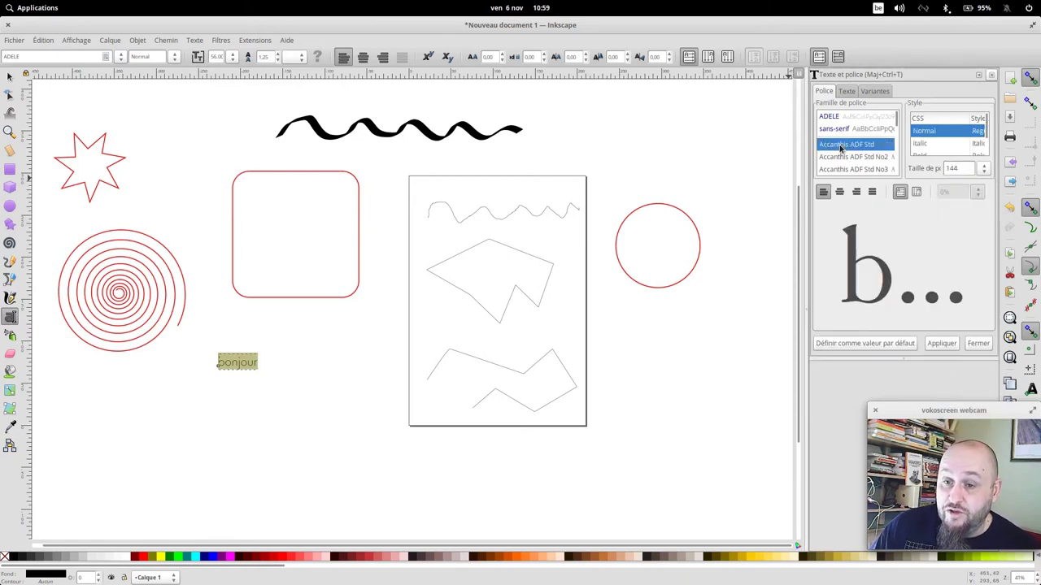
click(859, 157)
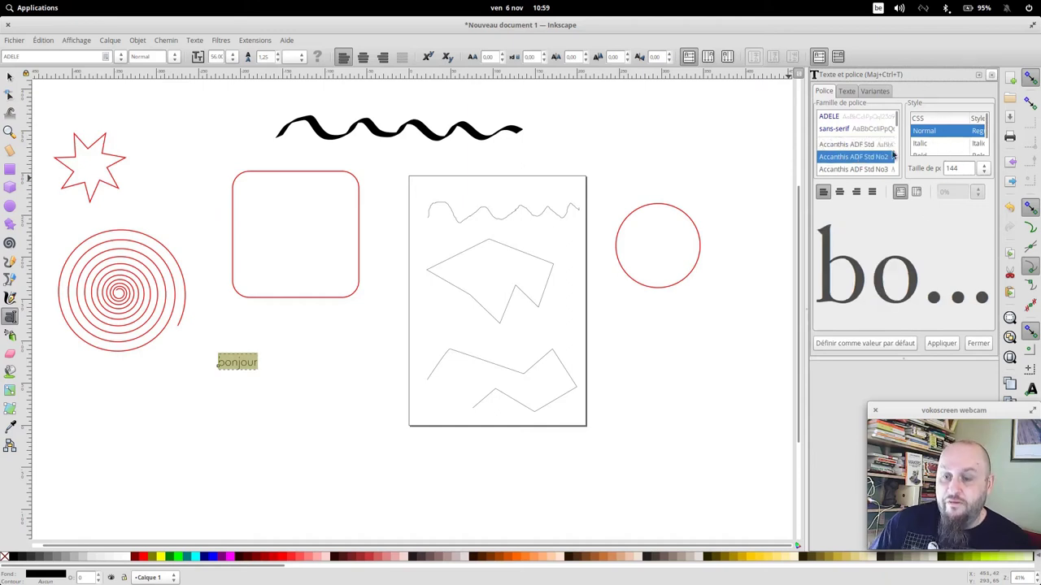
click(942, 343)
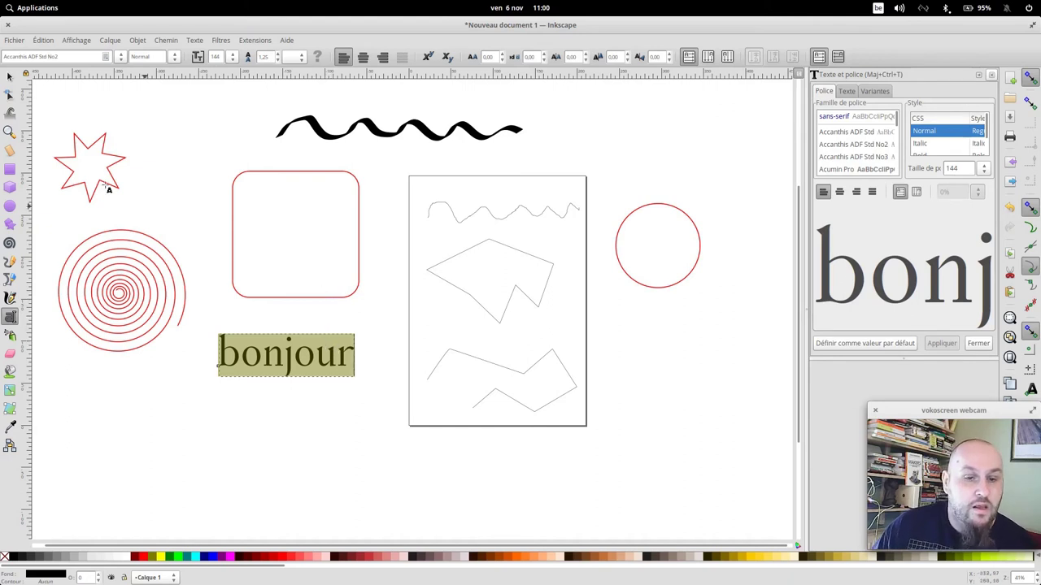
click(10, 78)
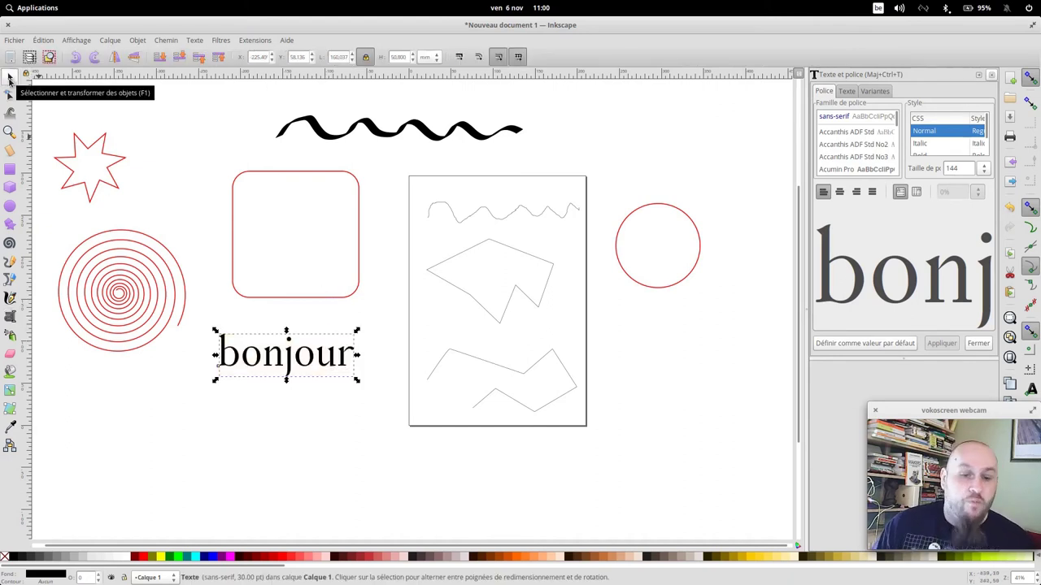
click(587, 120)
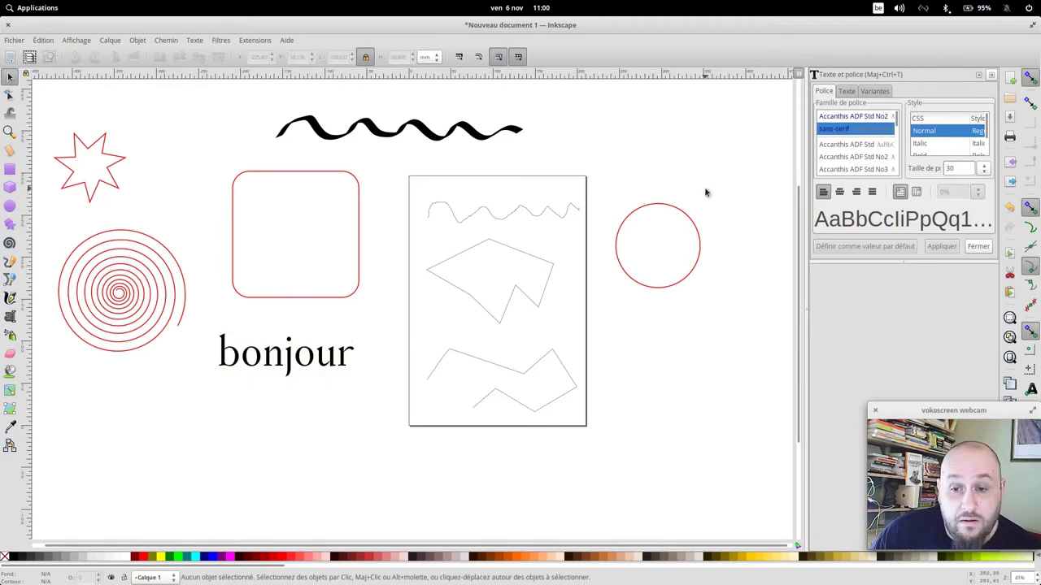
Import dessinvectorise.png as an embedded image.
click(16, 40)
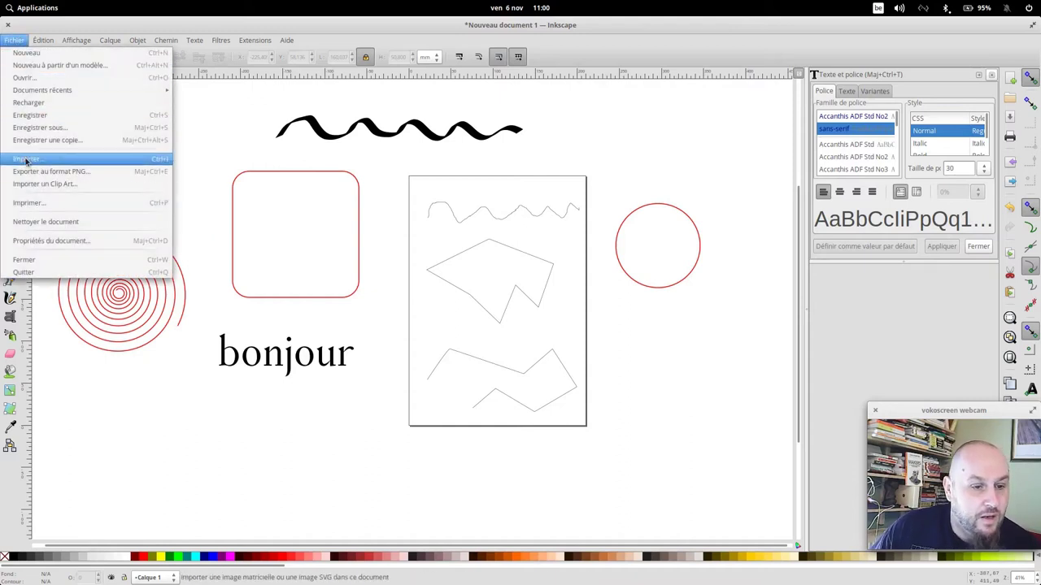
click(26, 161)
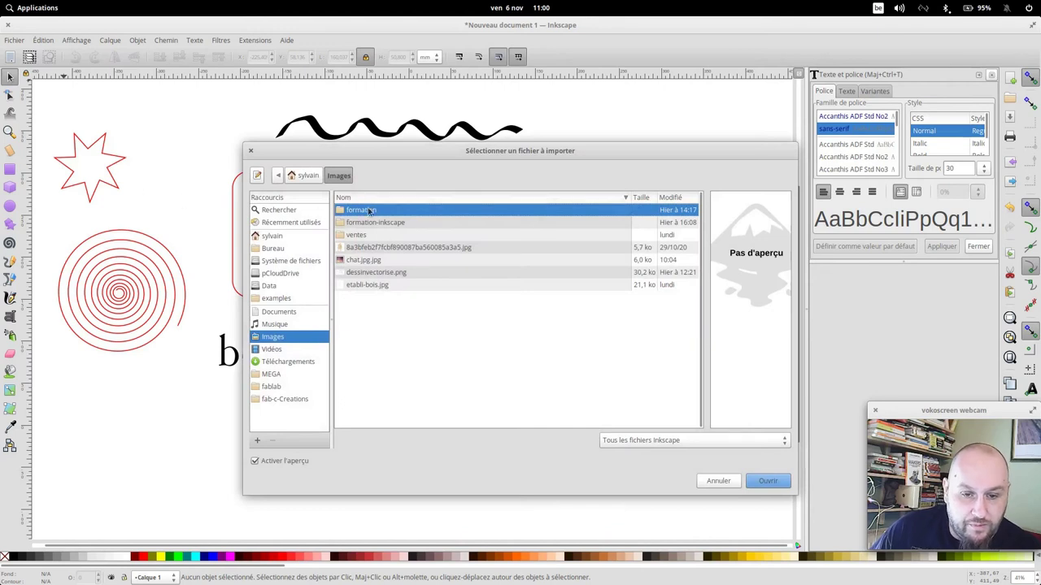
click(385, 274)
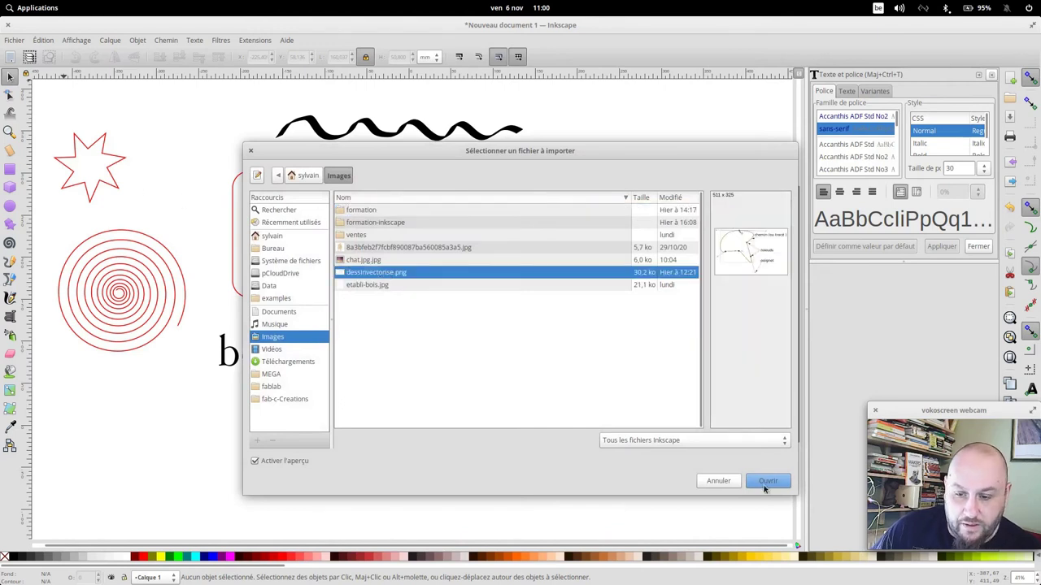
click(766, 483)
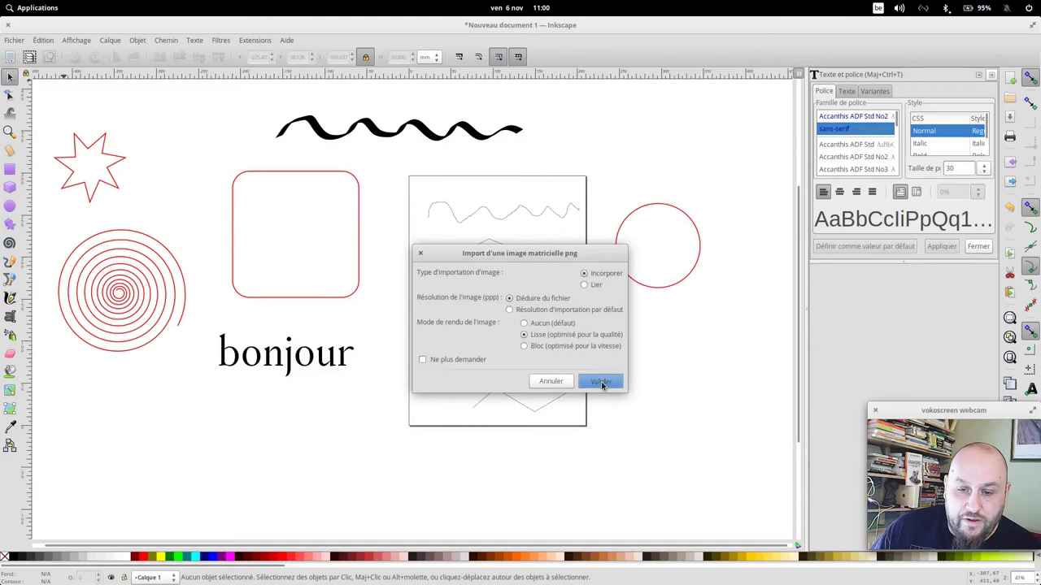
click(602, 385)
Shrink the imported diagram and place it at top right above the circle.
mouse_move(621, 399)
mouse_down()
mouse_move(484, 350)
mouse_move(310, 239)
mouse_up()
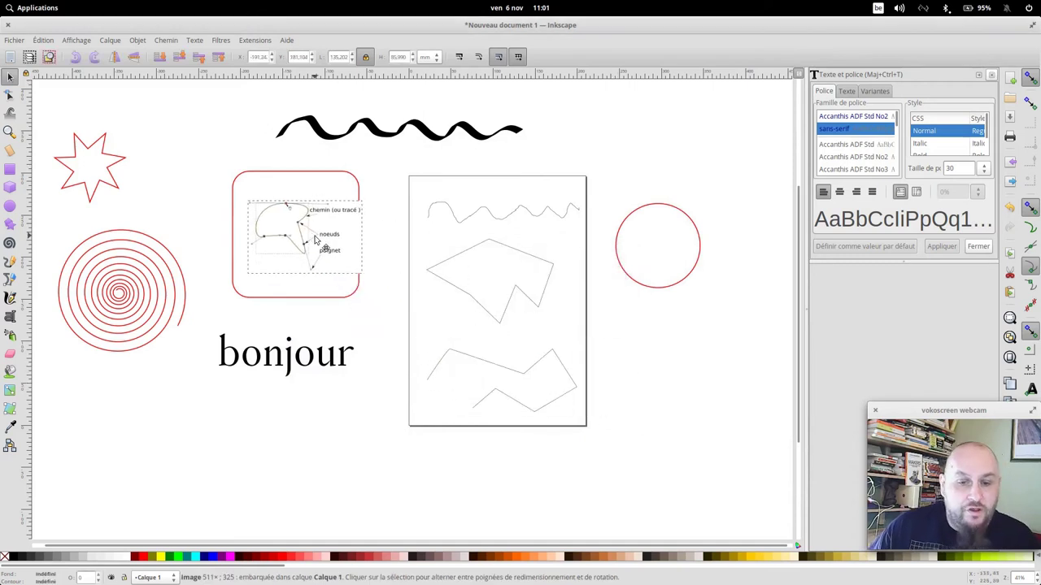
drag(370, 283, 598, 443)
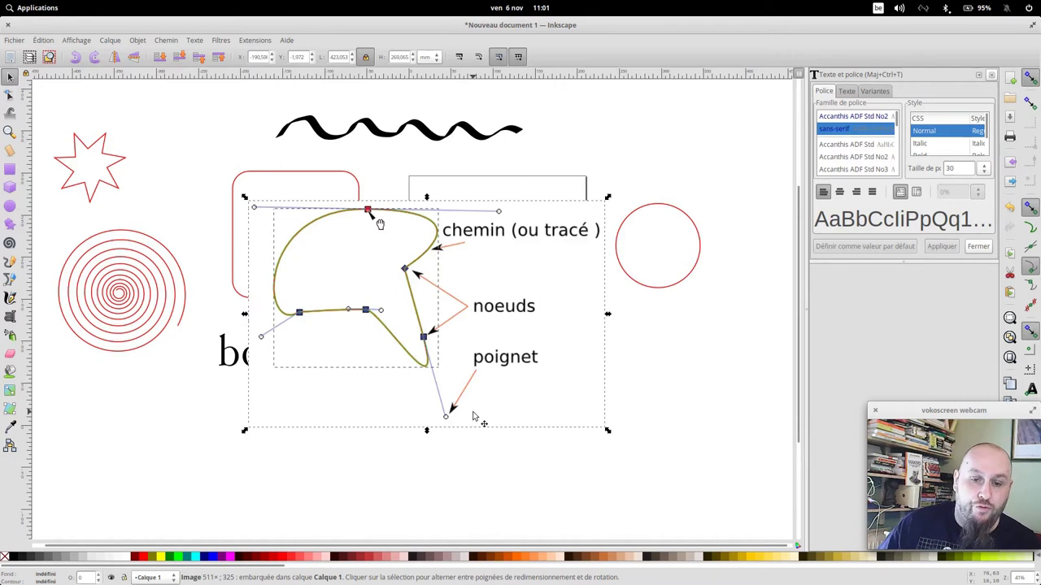
mouse_move(443, 280)
mouse_down()
mouse_move(760, 376)
mouse_move(440, 488)
mouse_up()
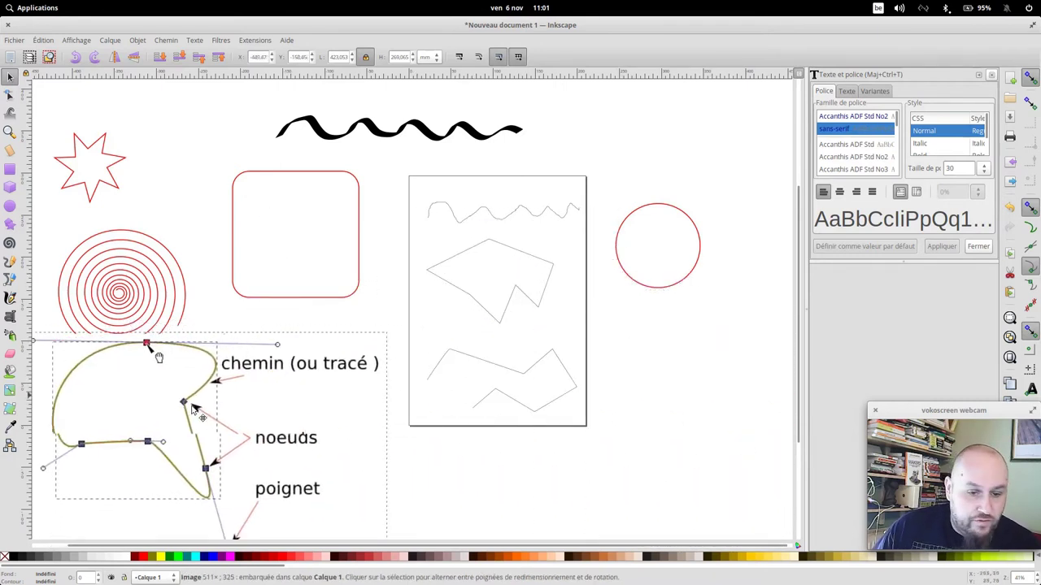
drag(514, 505, 330, 389)
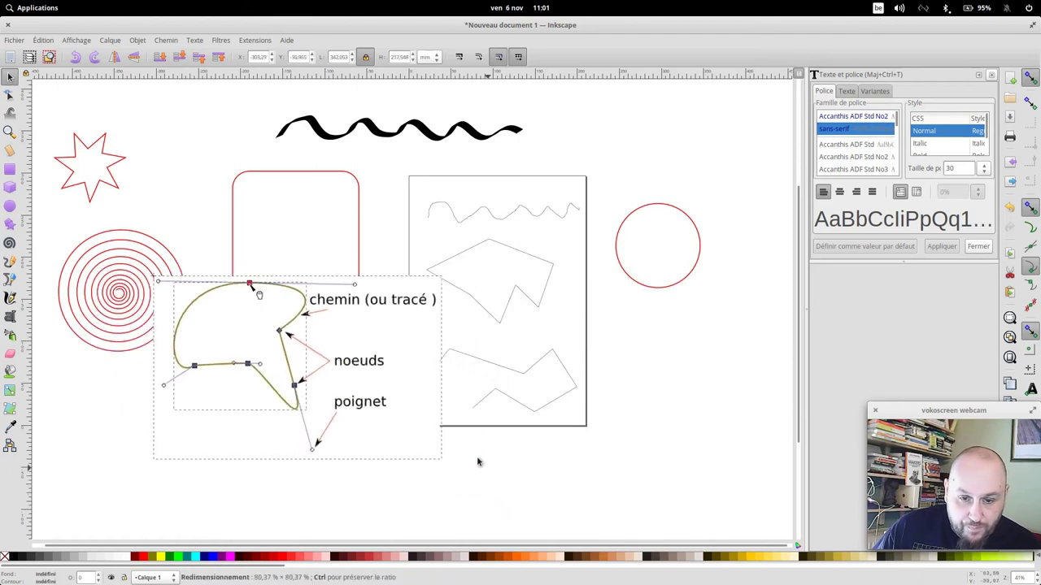
drag(230, 325, 665, 134)
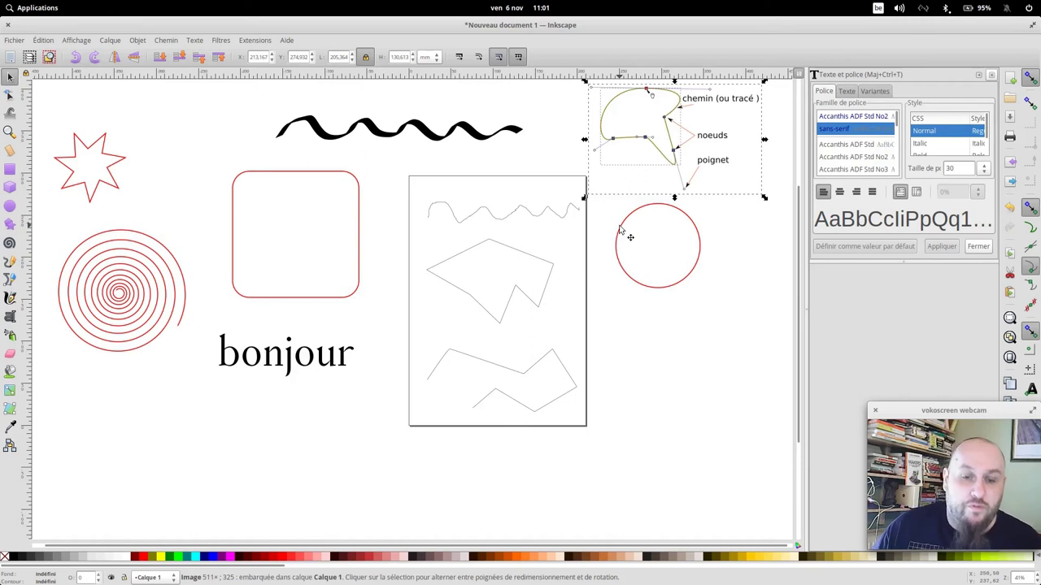
click(348, 179)
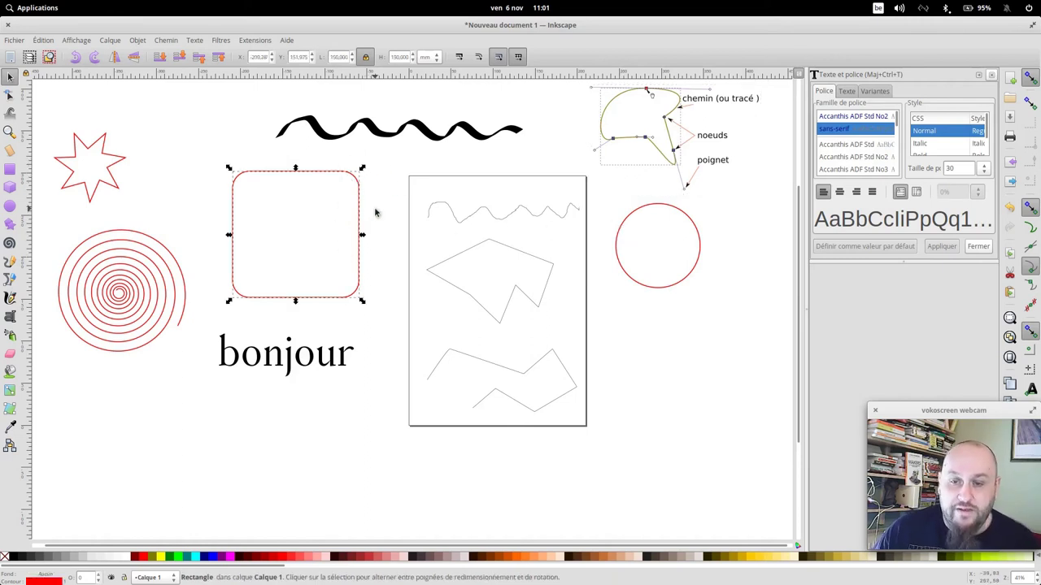
Convert the rounded square to a path with Chemin > Objet en chemin and show its nodes.
click(168, 41)
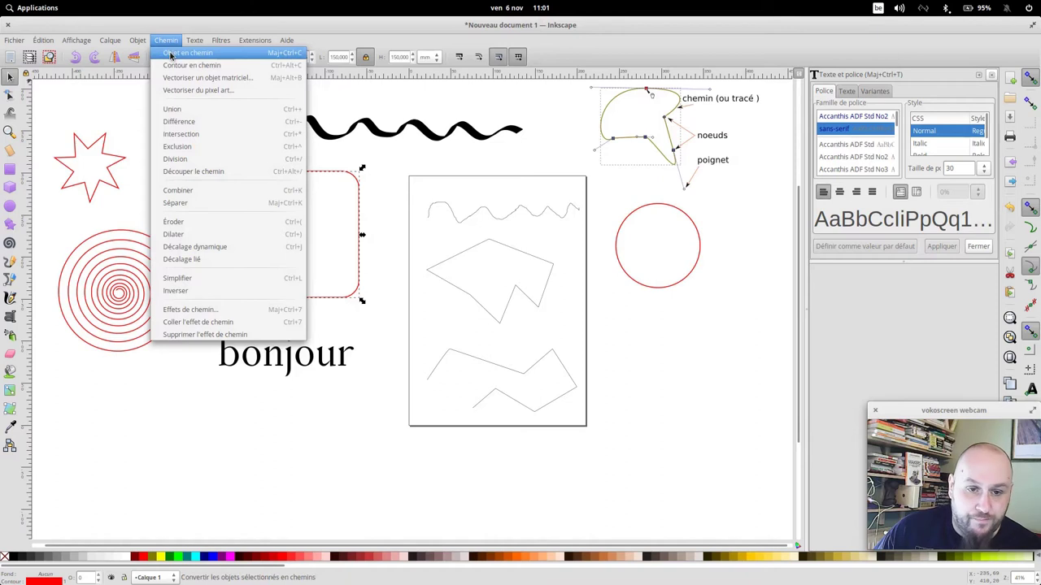
click(171, 54)
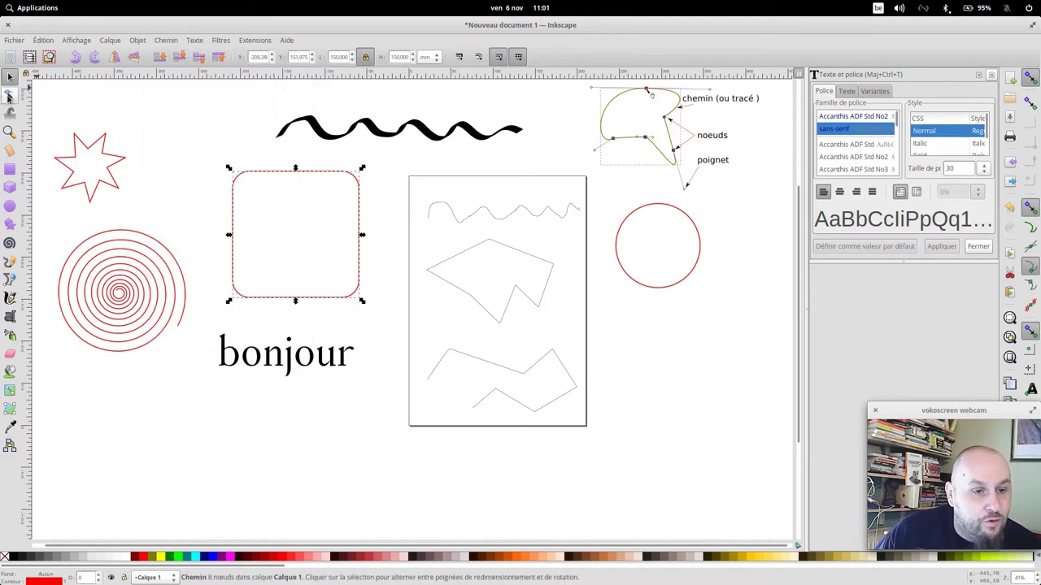
click(9, 96)
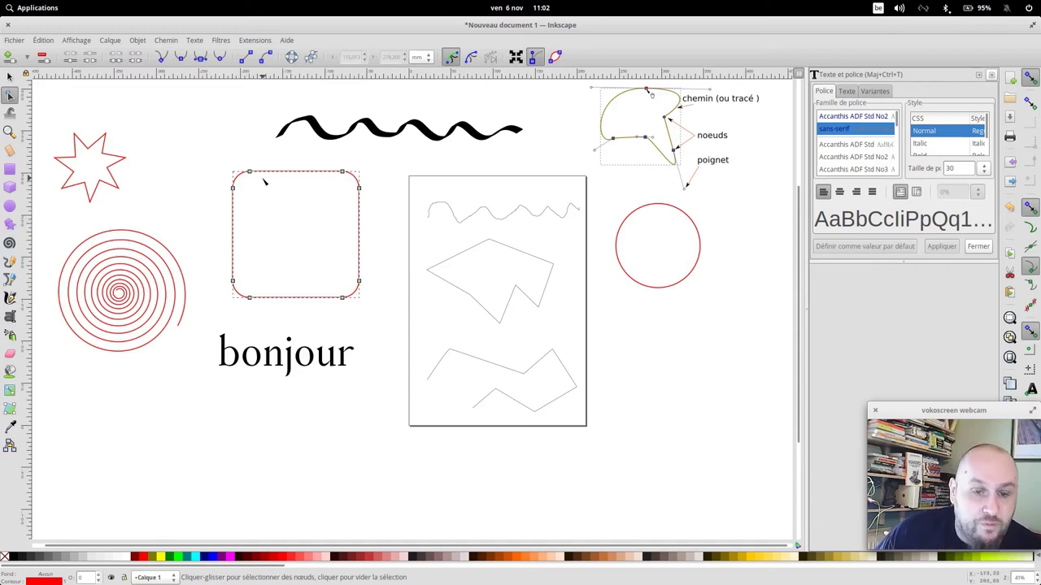
Pull the square's left node outward, adjust its curve, and make it a sharp corner.
key(plus)
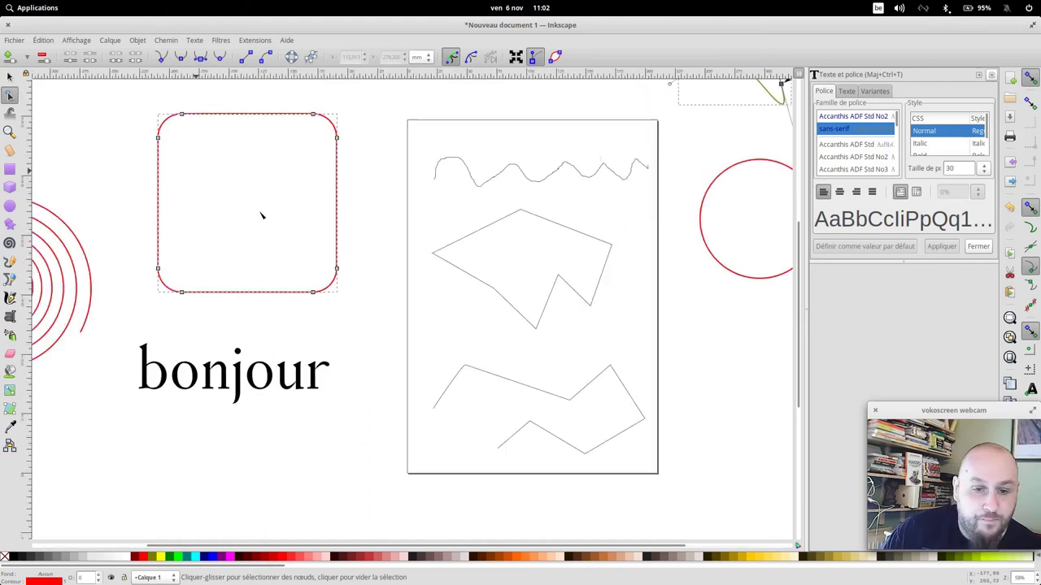
key(plus)
drag(263, 216, 562, 358)
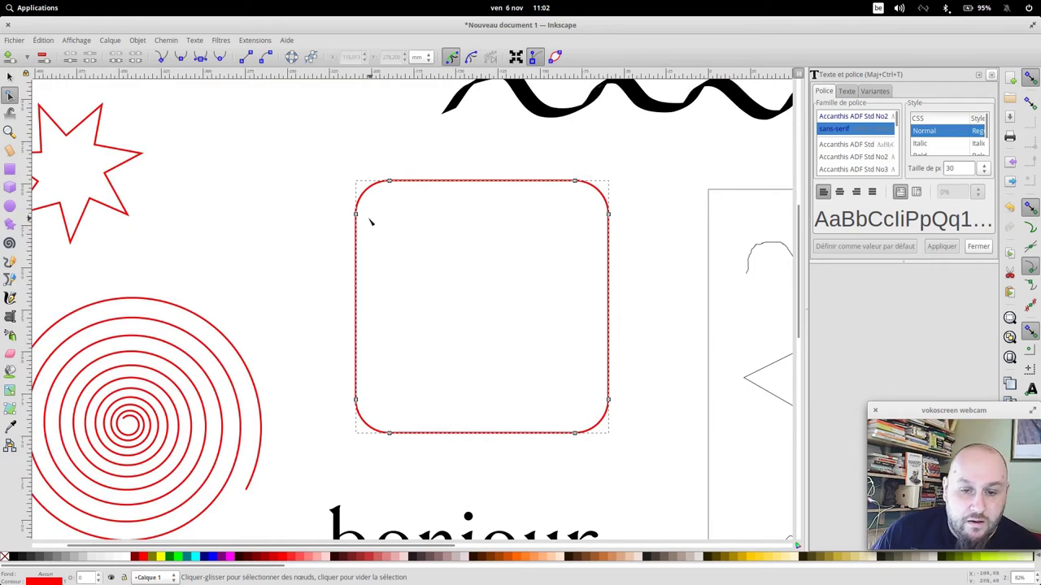
drag(357, 217, 257, 245)
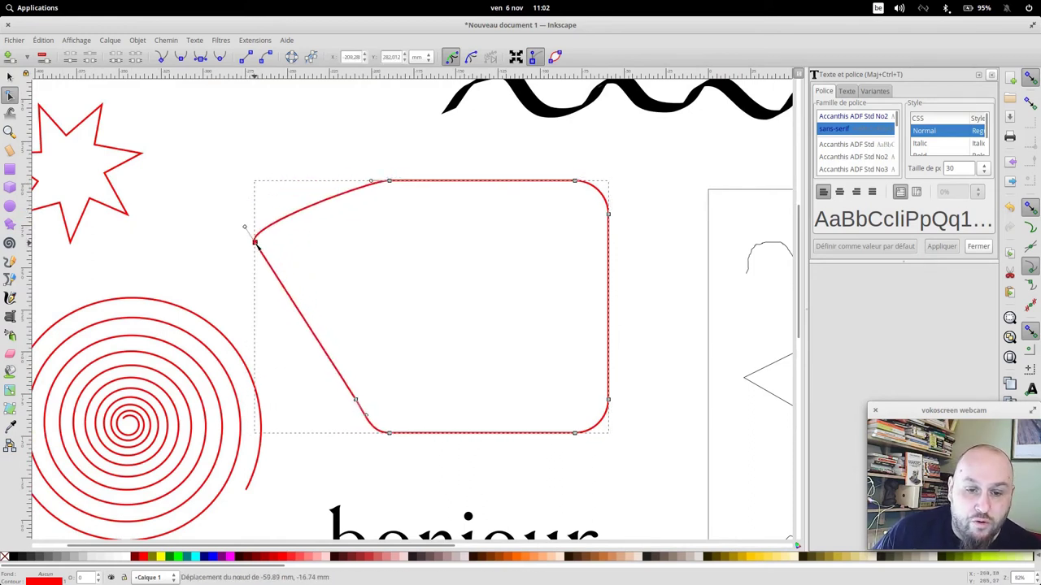
mouse_move(246, 229)
mouse_down()
mouse_move(248, 207)
mouse_move(205, 163)
mouse_move(215, 198)
mouse_up()
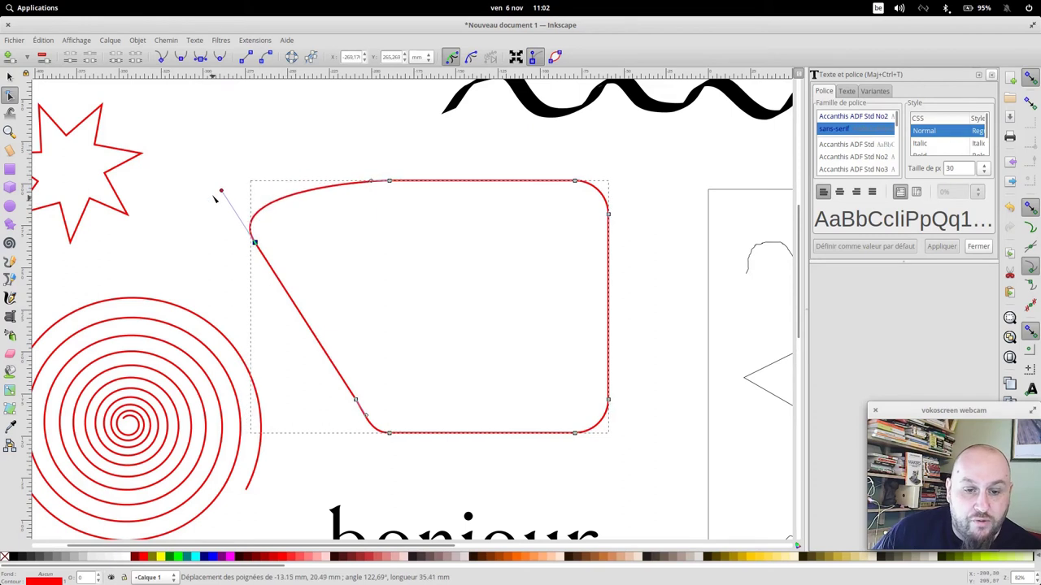
drag(216, 197, 219, 195)
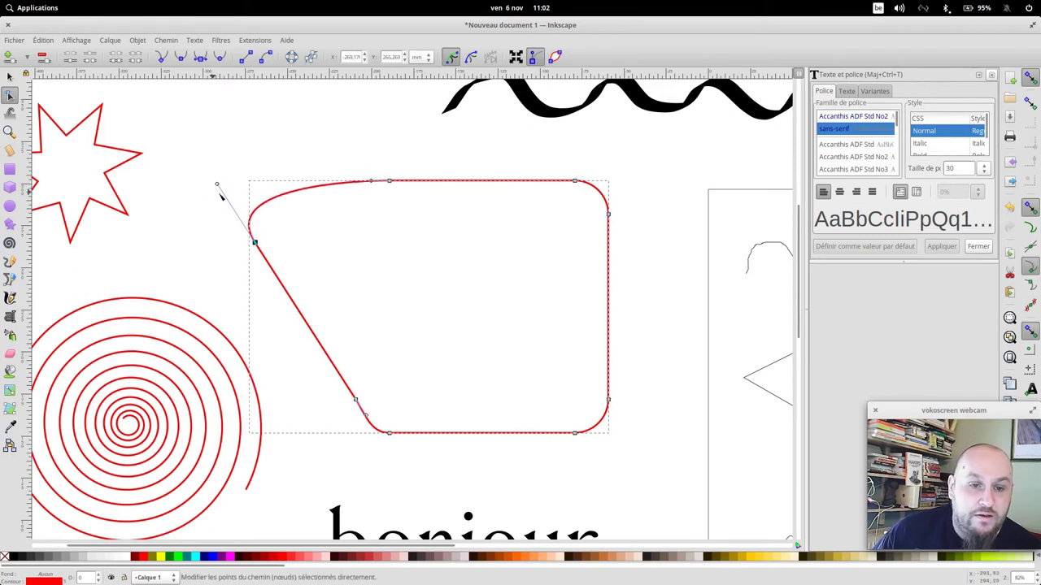
click(181, 57)
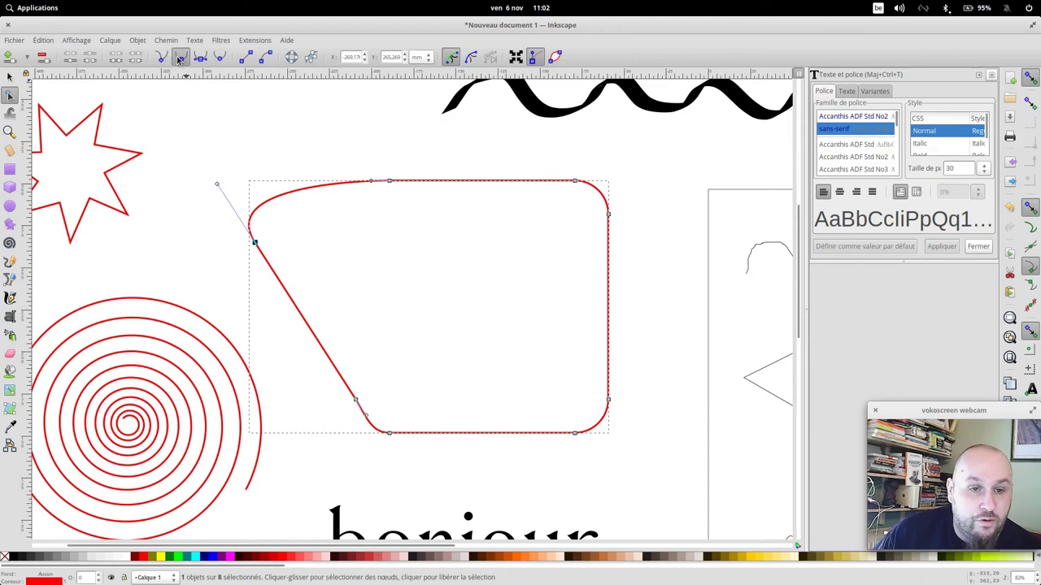
Drag the shape's right side inward into a deep curve.
click(230, 175)
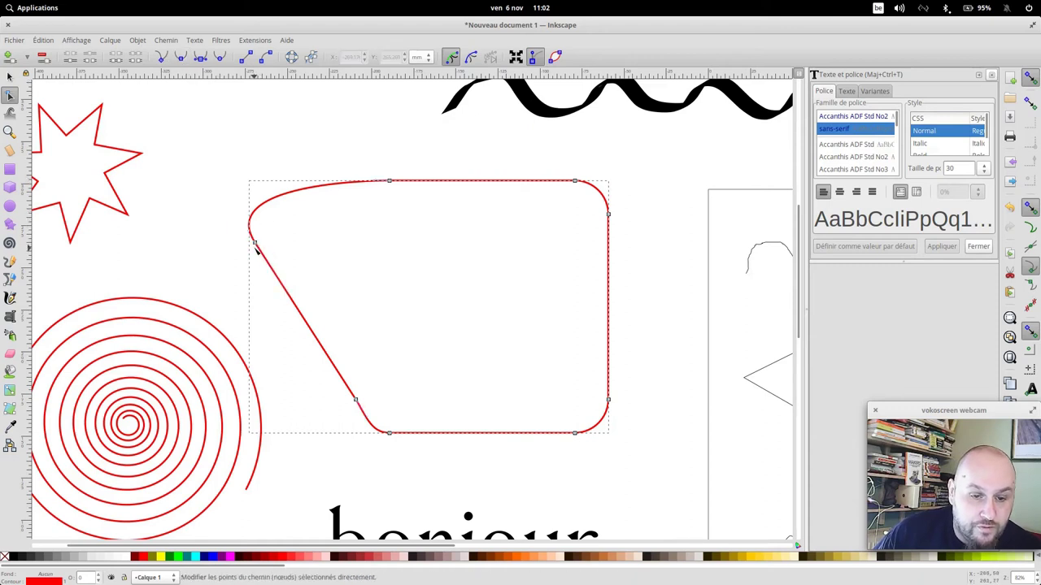
mouse_move(255, 243)
mouse_down()
mouse_move(167, 217)
mouse_move(285, 179)
mouse_move(237, 170)
mouse_move(179, 228)
mouse_move(261, 174)
mouse_move(230, 162)
mouse_move(282, 158)
mouse_move(290, 175)
mouse_move(252, 193)
mouse_move(320, 186)
mouse_move(248, 176)
mouse_move(265, 173)
mouse_up()
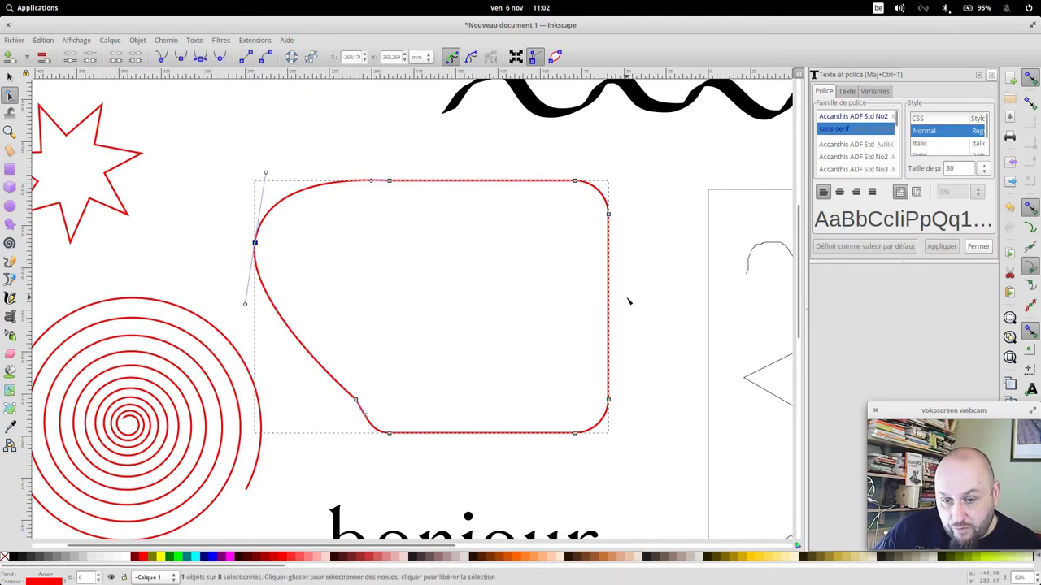
mouse_move(612, 305)
mouse_down()
mouse_move(702, 313)
mouse_move(606, 314)
mouse_move(472, 273)
mouse_move(484, 309)
mouse_up()
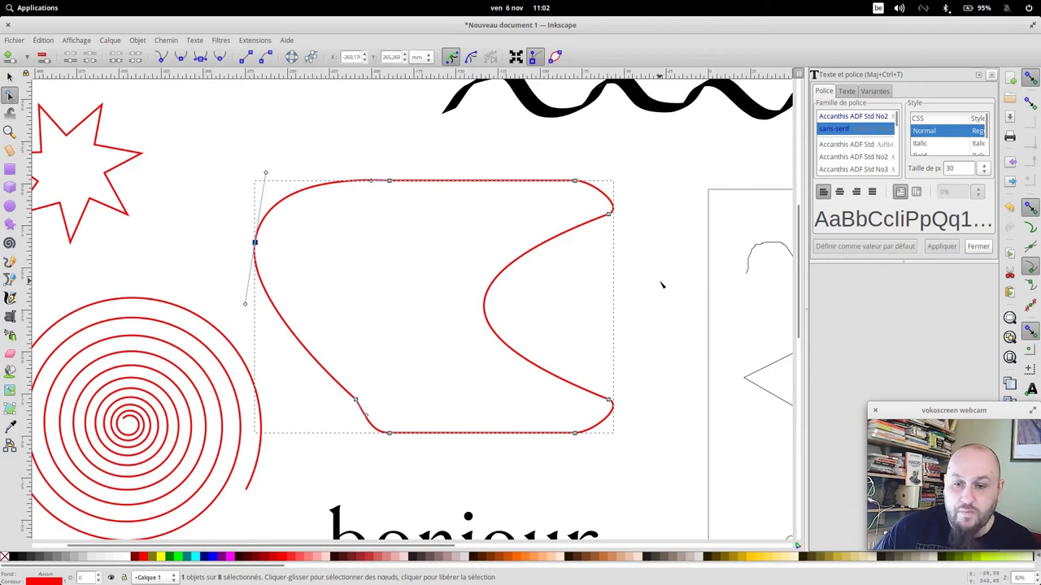
key(minus)
key(minus)
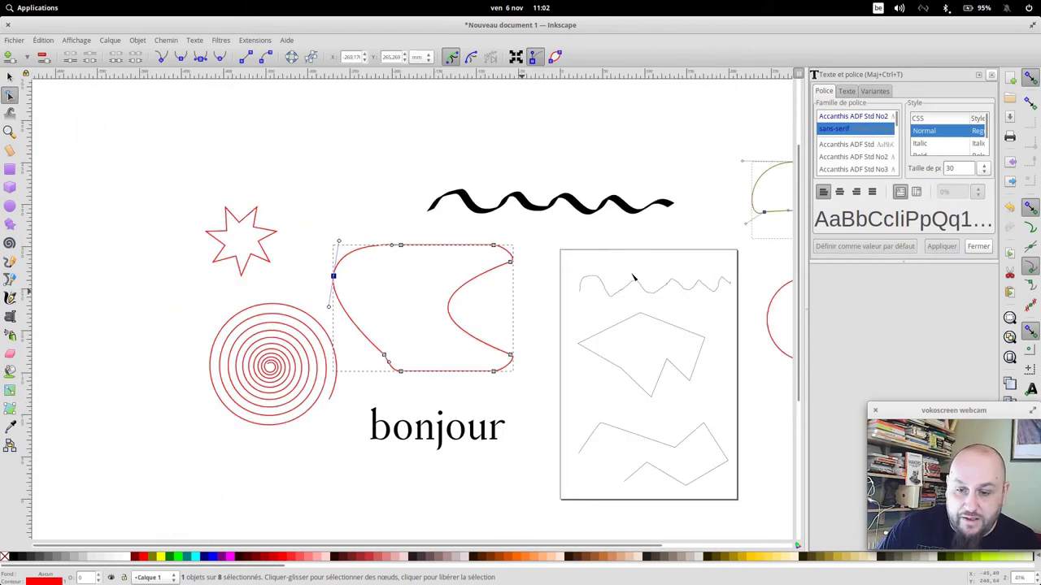
Nudge the middle zigzag's left node slightly down and to the right.
mouse_move(659, 284)
mouse_down()
mouse_move(544, 239)
mouse_move(490, 237)
mouse_up()
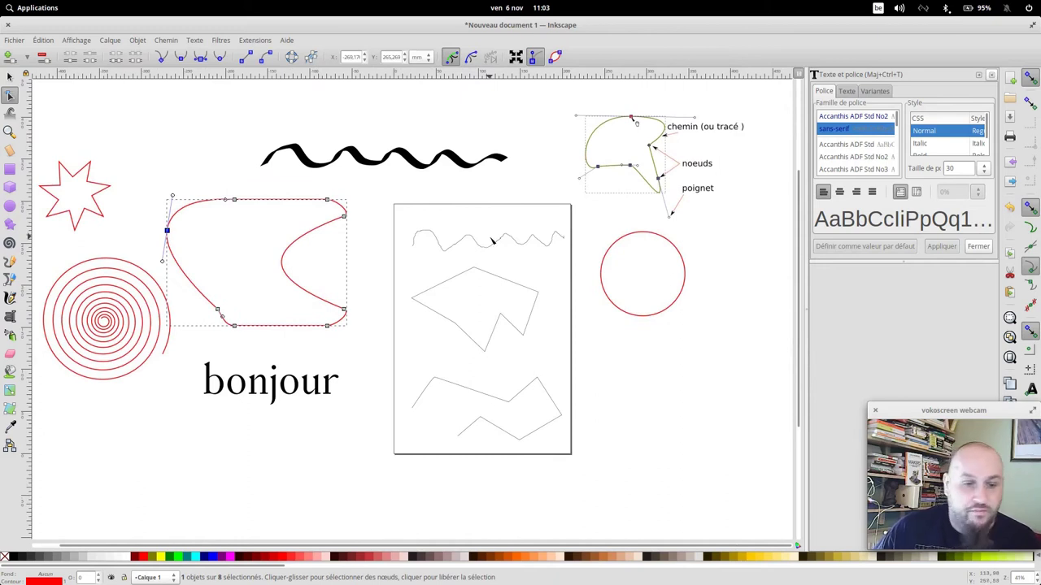
click(510, 281)
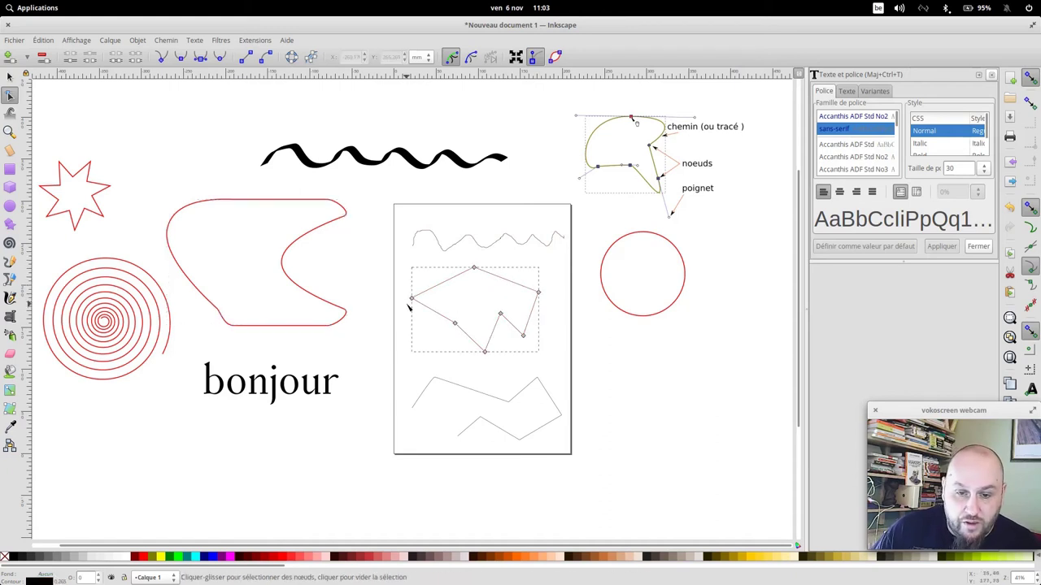
drag(411, 300, 451, 295)
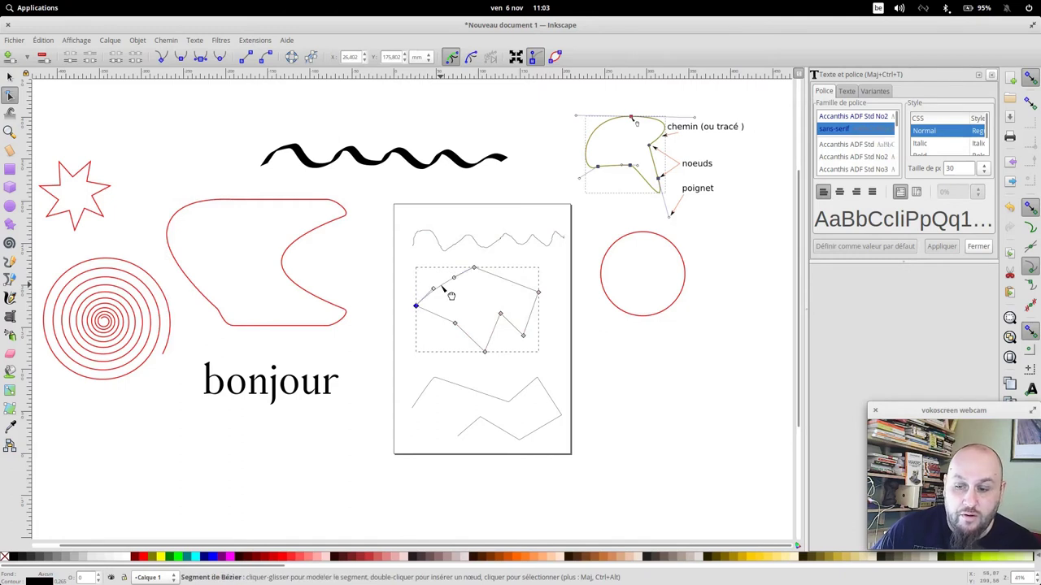
Inspect the nodes of the bottom zigzag and the wavy line, then zoom out to the whole drawing.
click(493, 400)
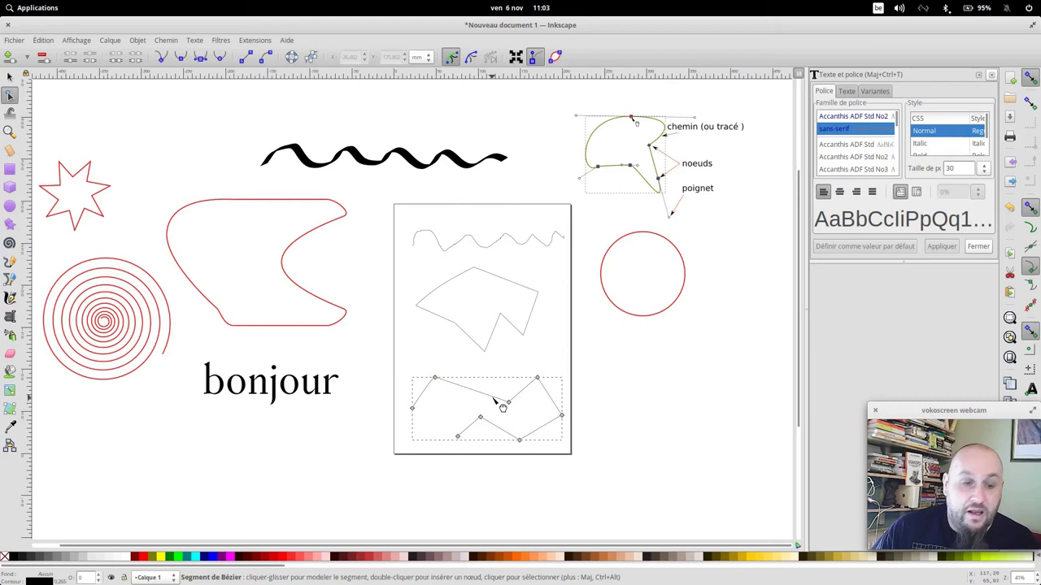
click(484, 241)
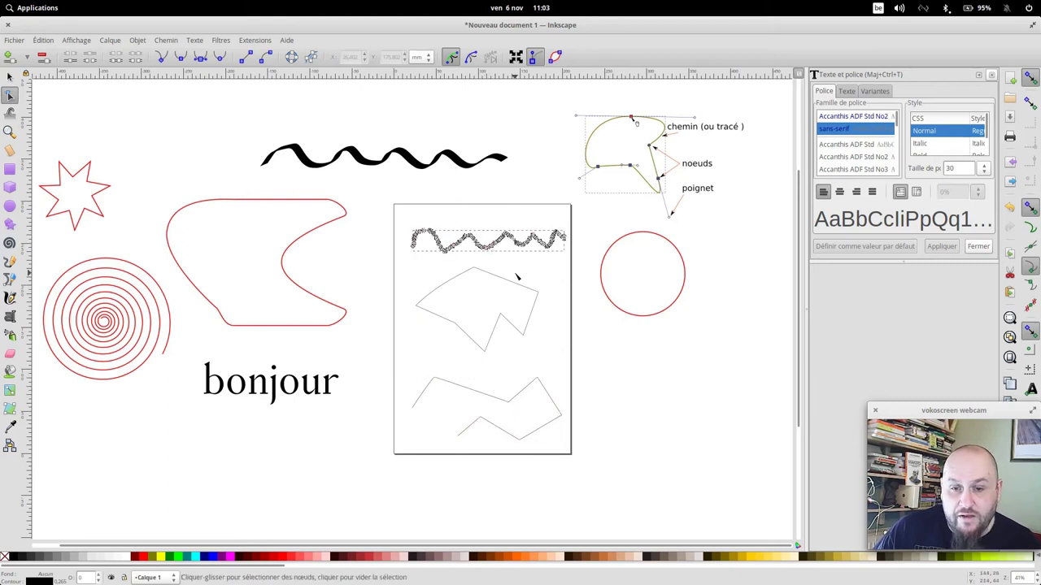
ctrl+scroll(515, 273, up, 1)
ctrl+scroll(530, 235, up, 1)
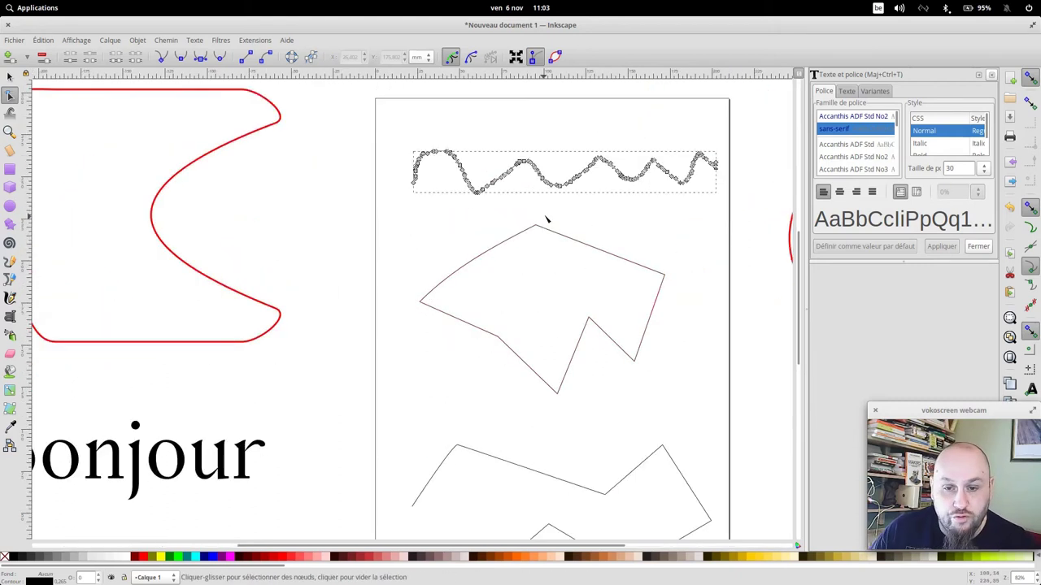
right_click(577, 195)
key(Escape)
drag(548, 209, 458, 300)
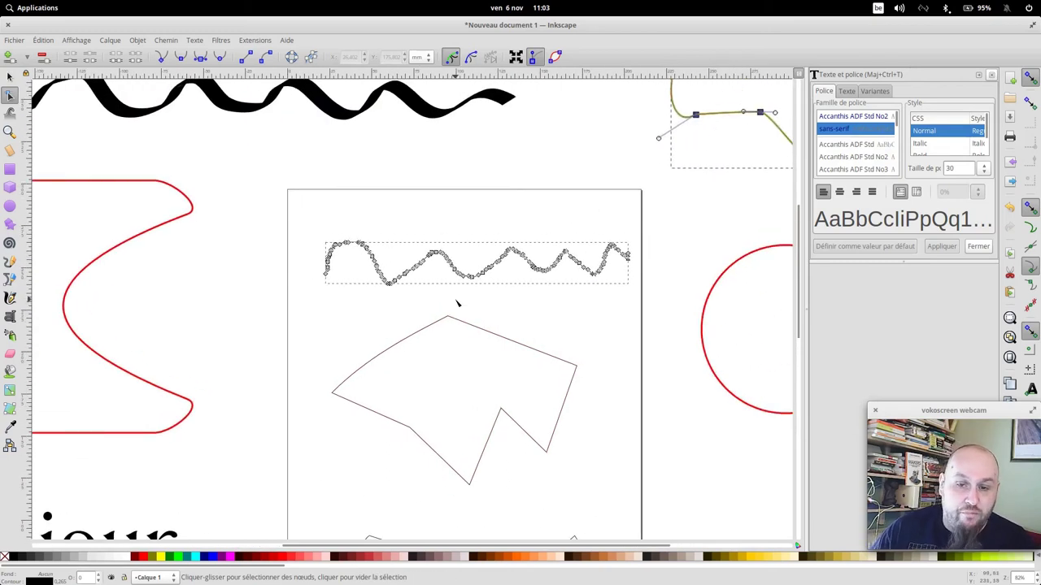
scroll(467, 301, down, 2)
scroll(471, 301, down, 1)
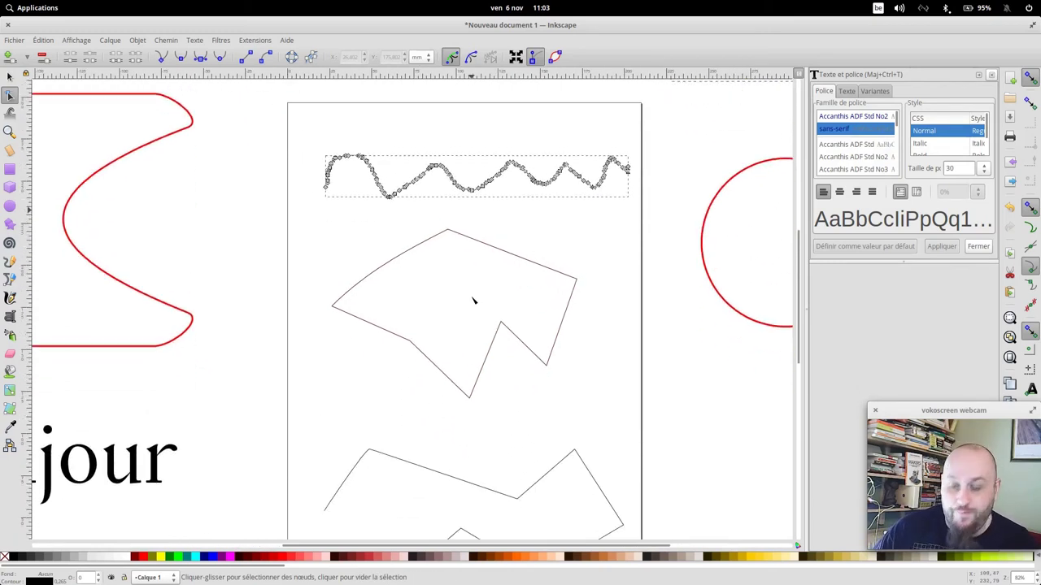
key(minus)
key(minus)
key(minus)
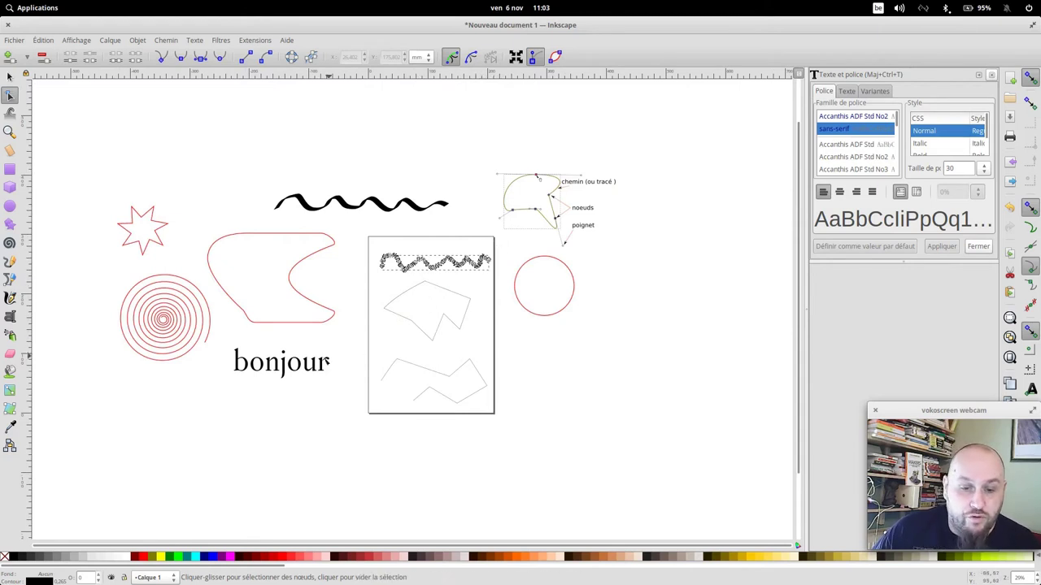
Select the bonjour text and apply Chemin > Objet en chemin to turn it into letter paths.
click(10, 75)
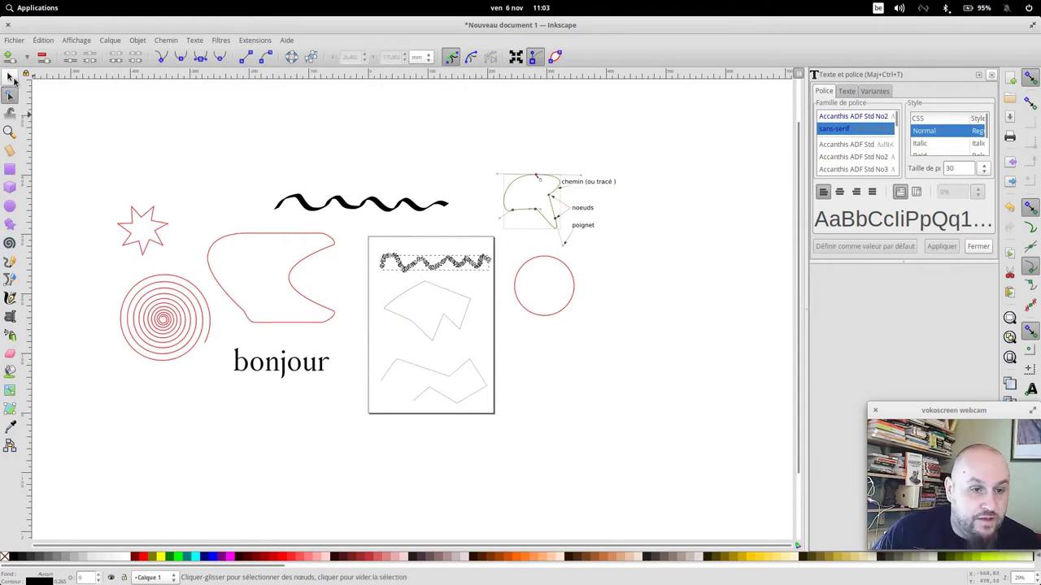
click(294, 371)
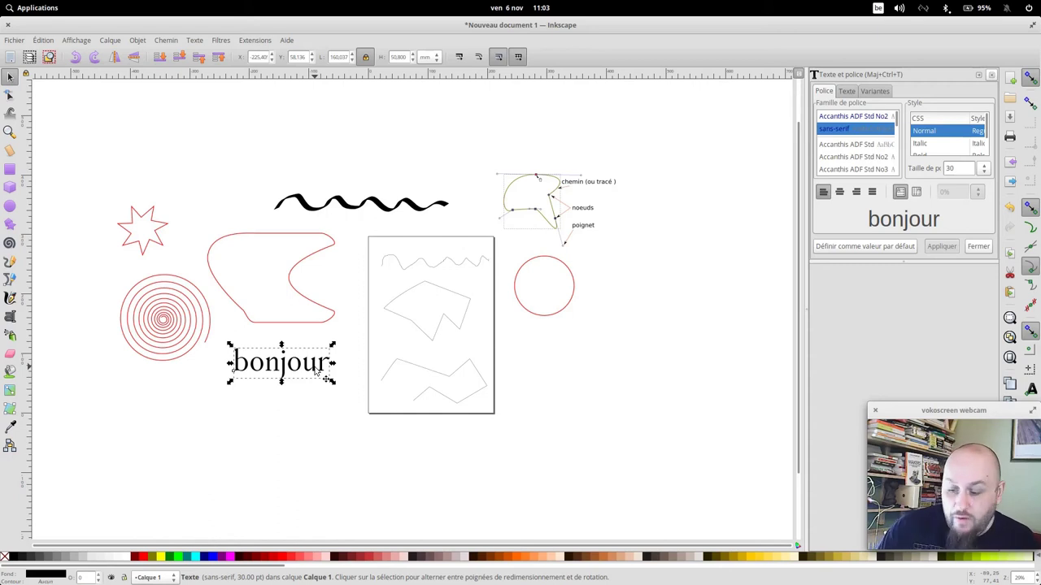
key(plus)
key(plus)
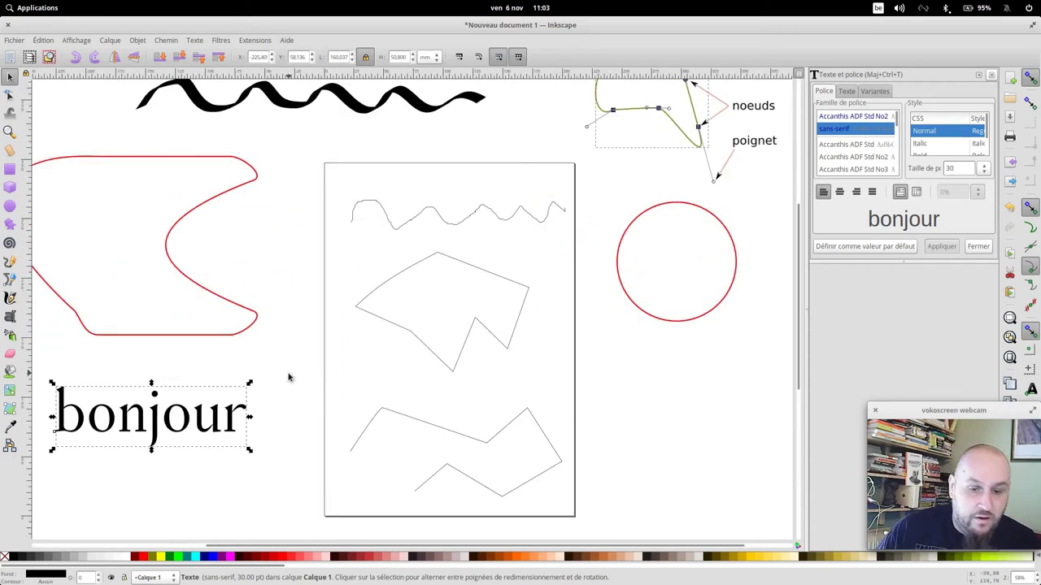
drag(288, 374, 553, 239)
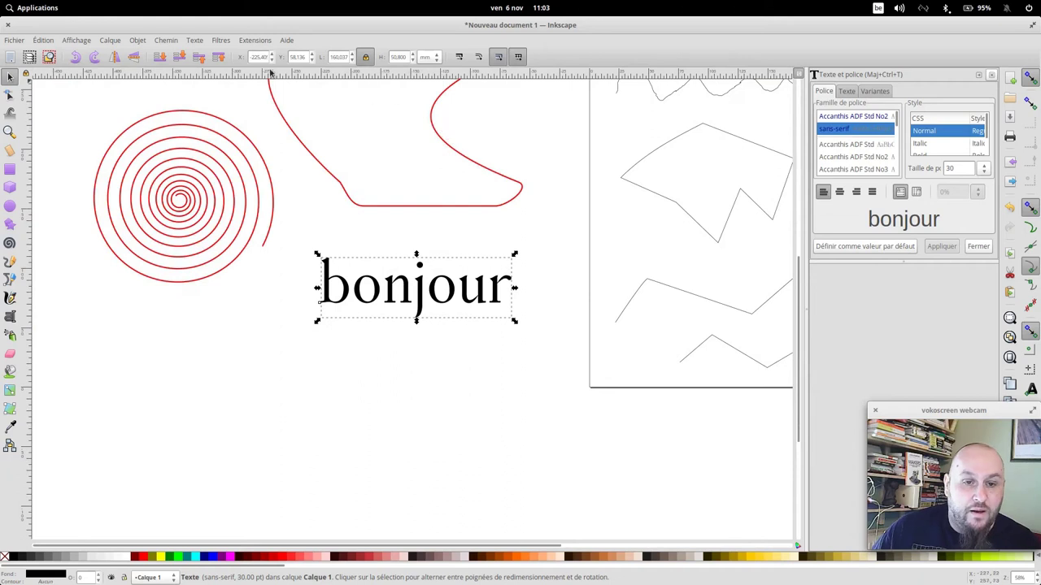
click(178, 43)
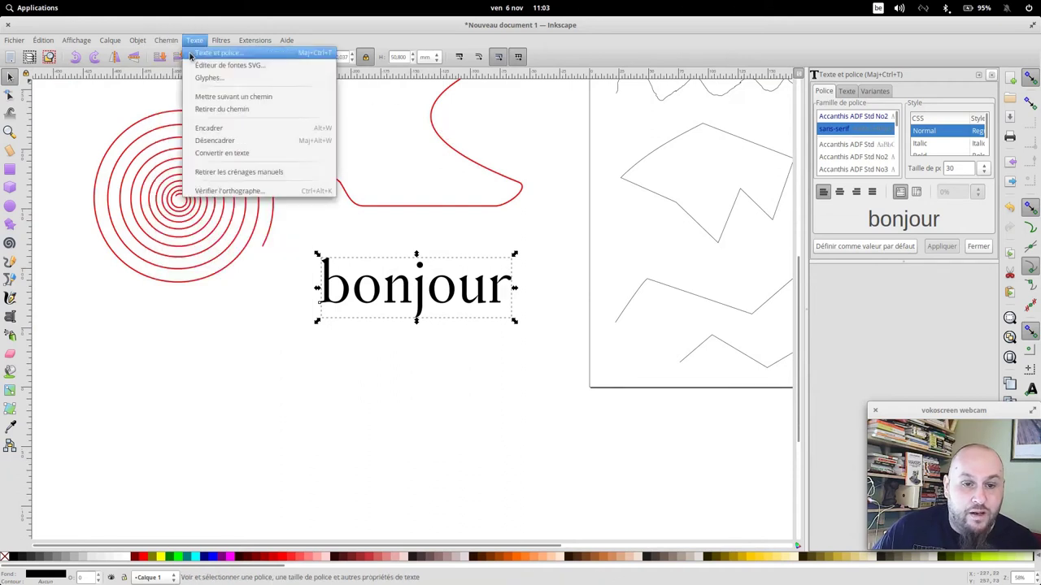
click(187, 53)
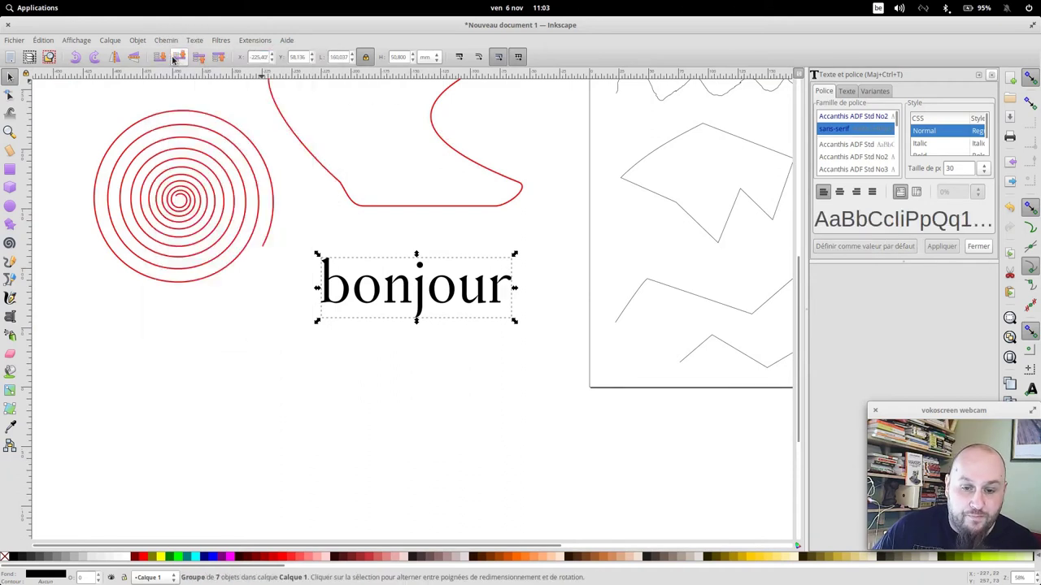
click(10, 96)
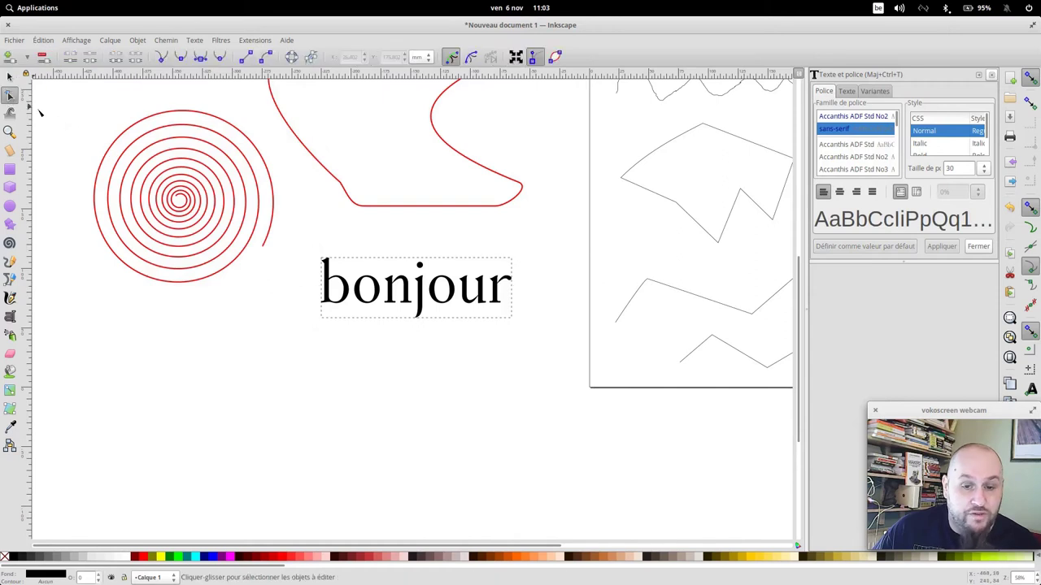
click(365, 285)
click(403, 286)
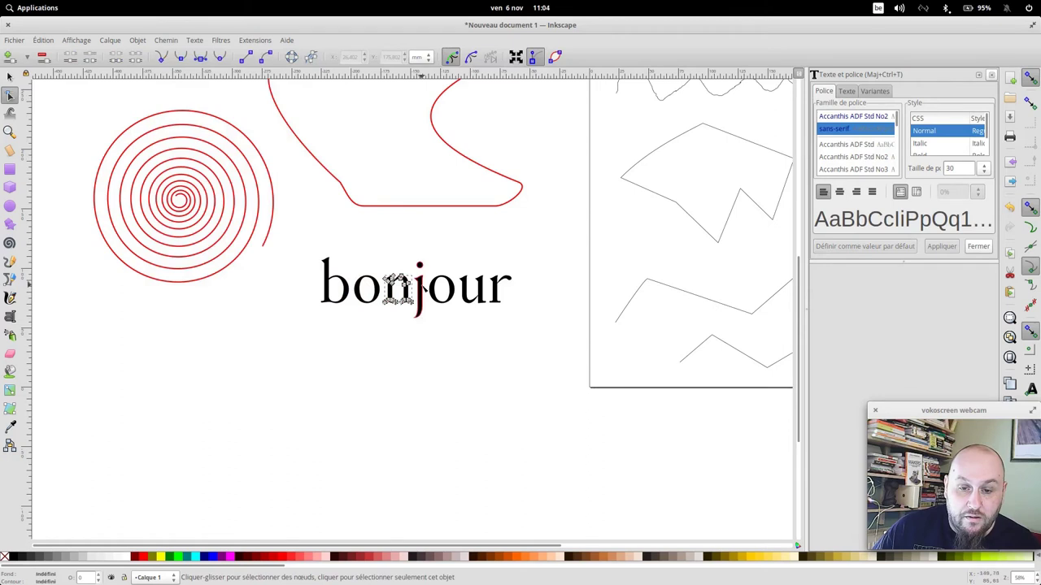
click(421, 290)
click(501, 287)
scroll(407, 301, up, 4)
scroll(404, 299, down, 3)
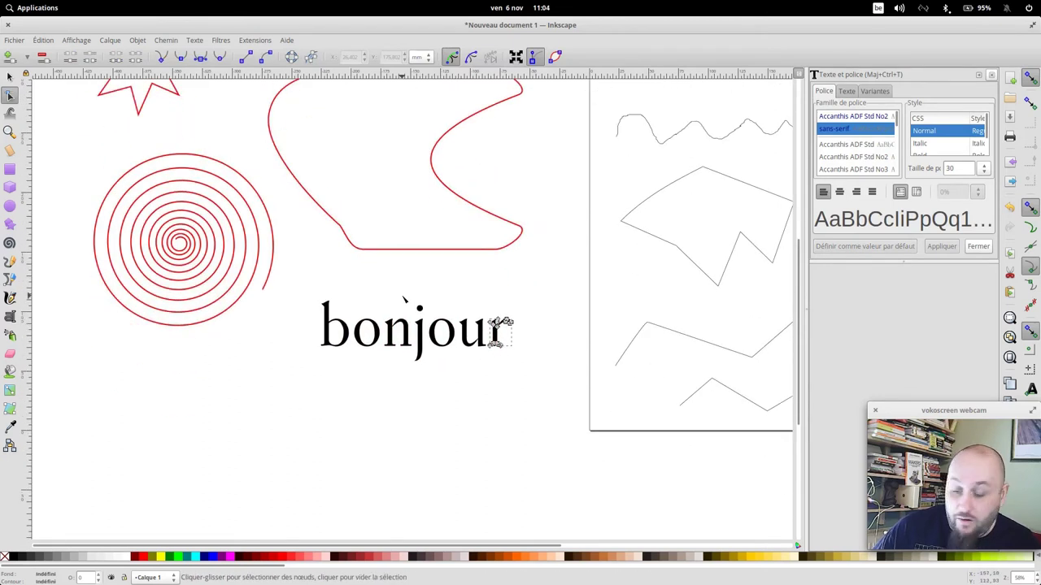
scroll(404, 300, up, 2)
scroll(404, 300, up, 1)
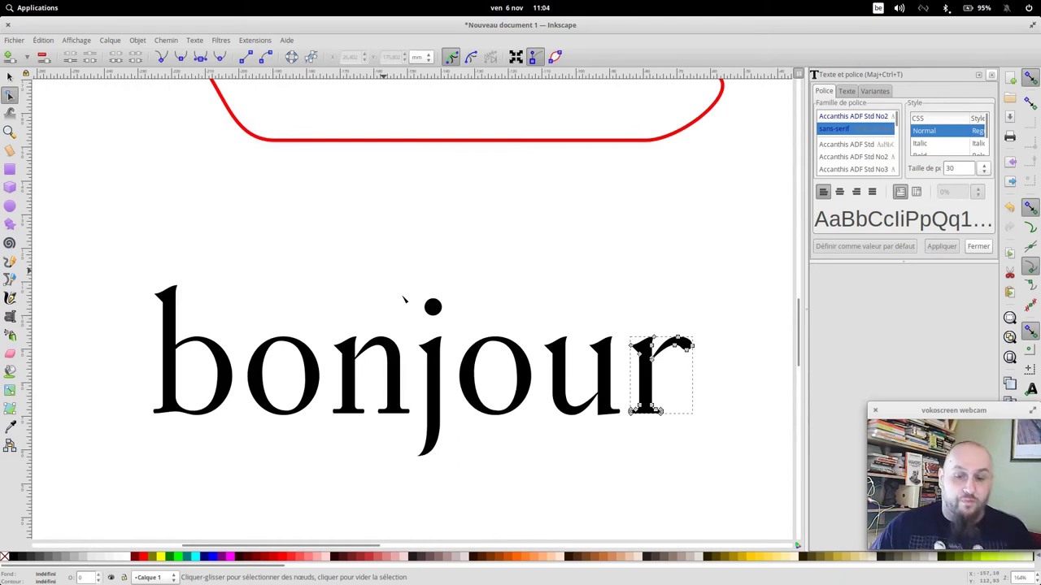
scroll(404, 299, up, 1)
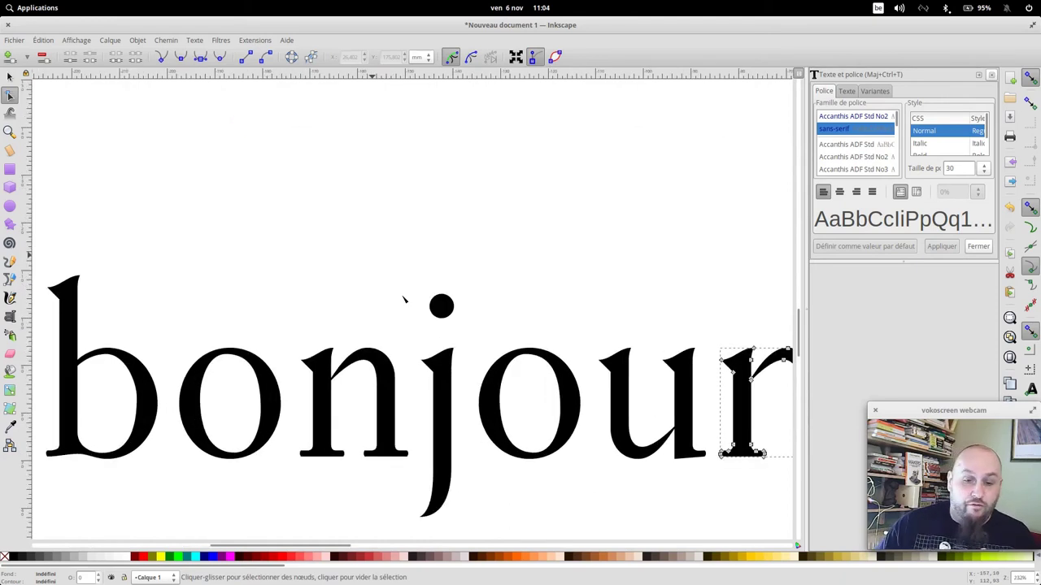
click(11, 77)
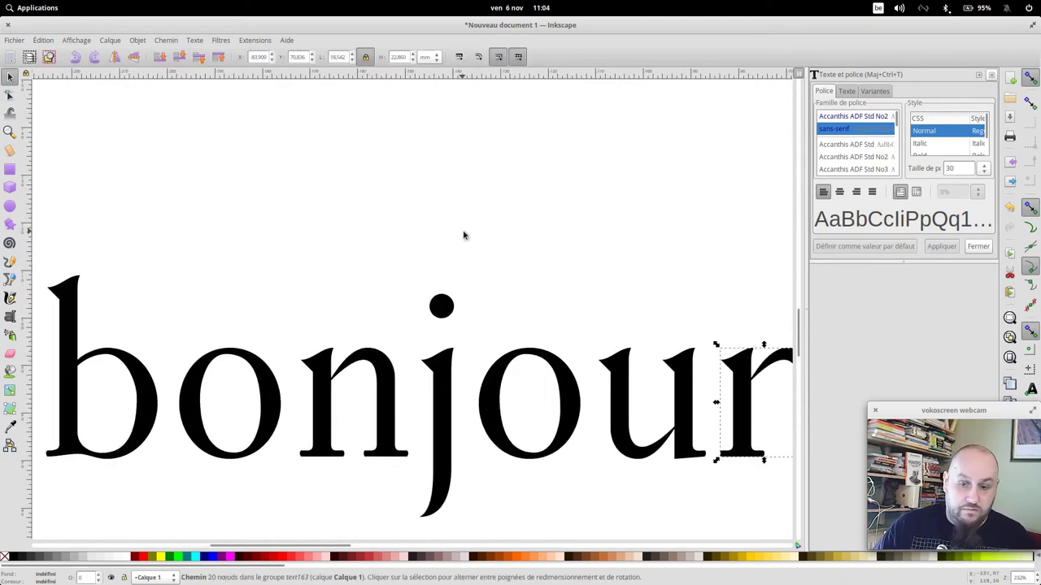
scroll(505, 280, down, 1)
click(281, 383)
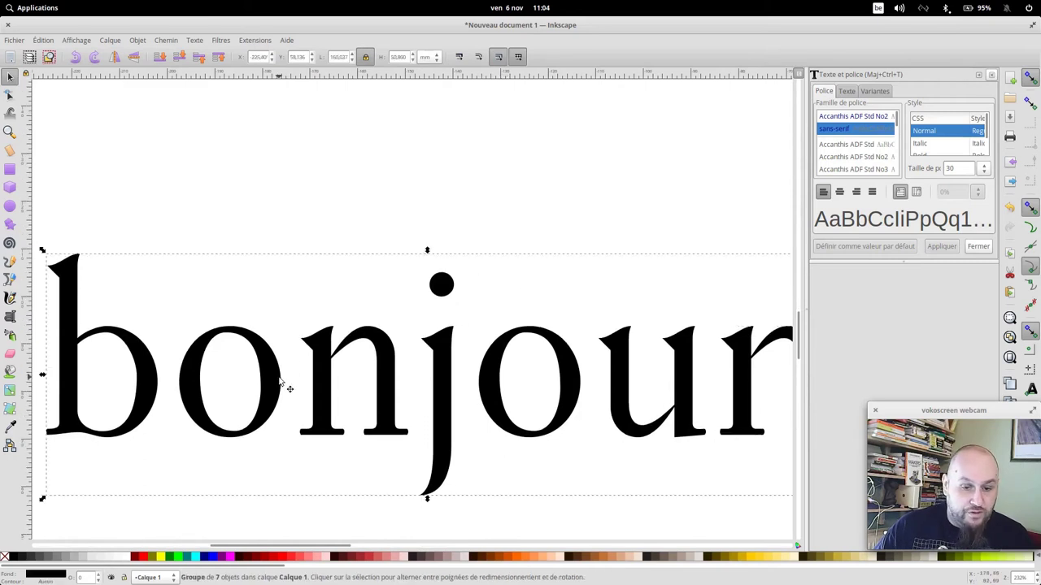
click(11, 95)
click(199, 382)
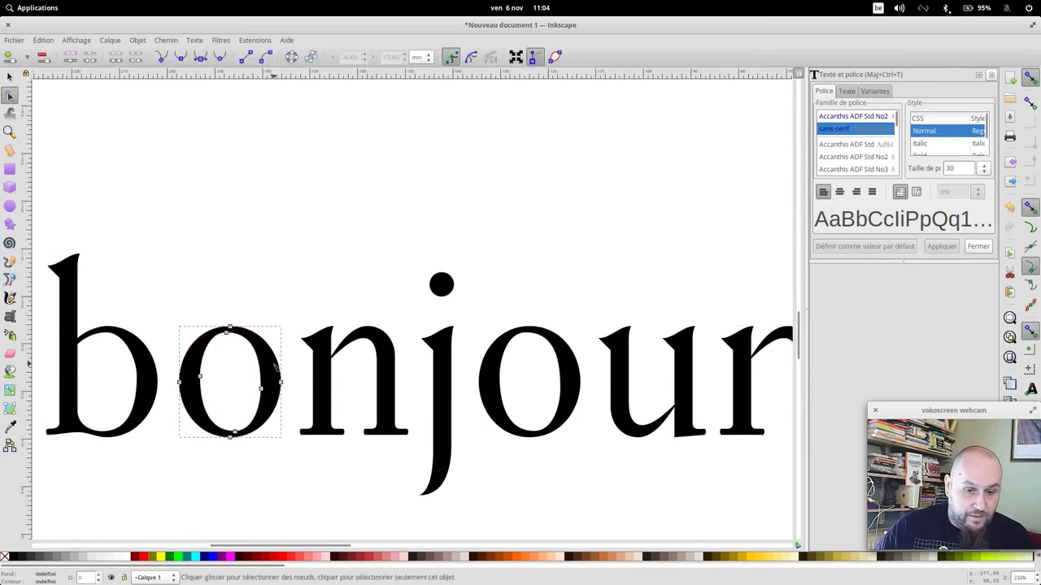
right_click(140, 557)
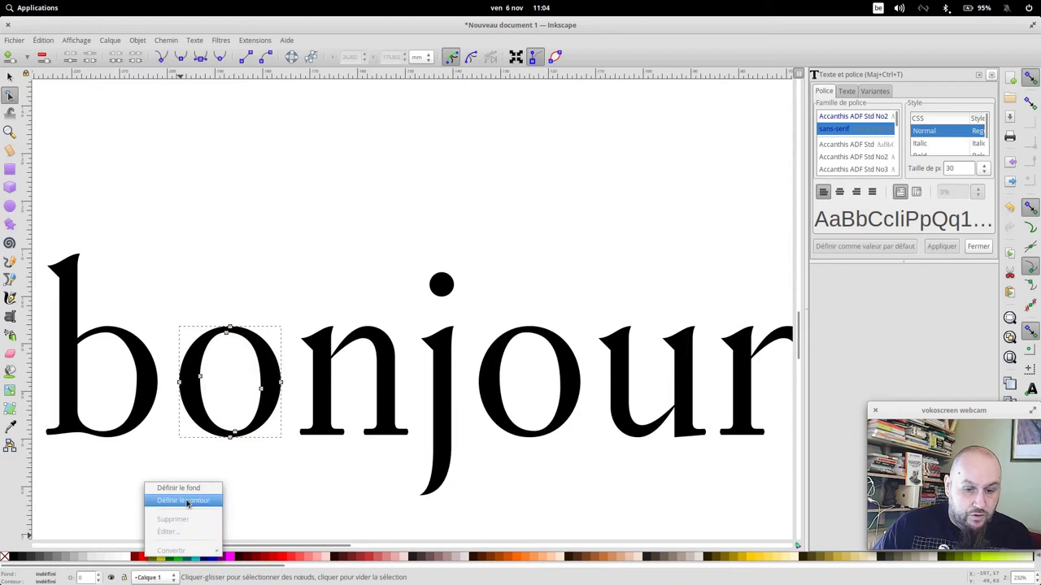
click(188, 502)
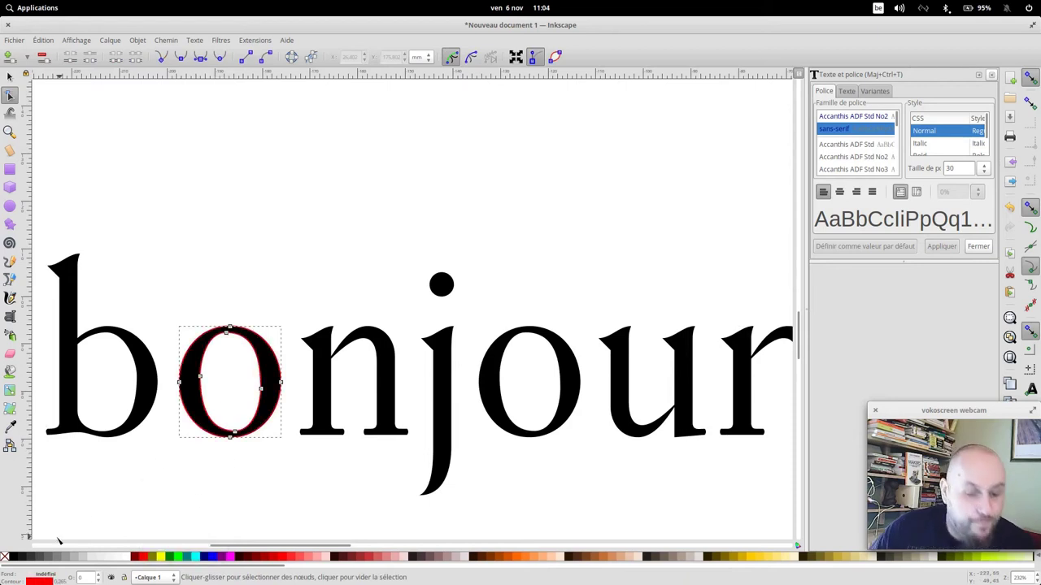
right_click(6, 557)
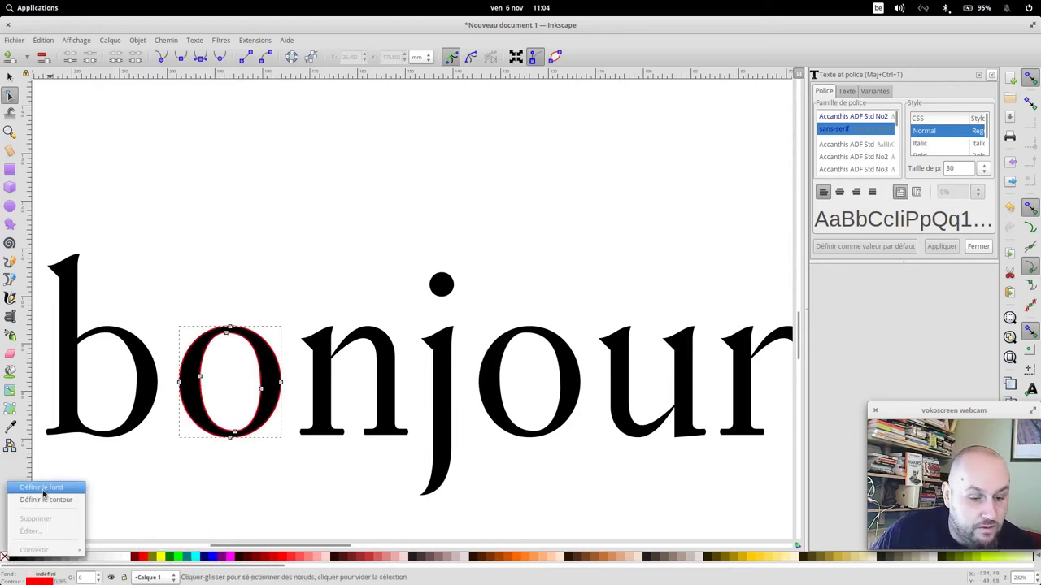
click(44, 488)
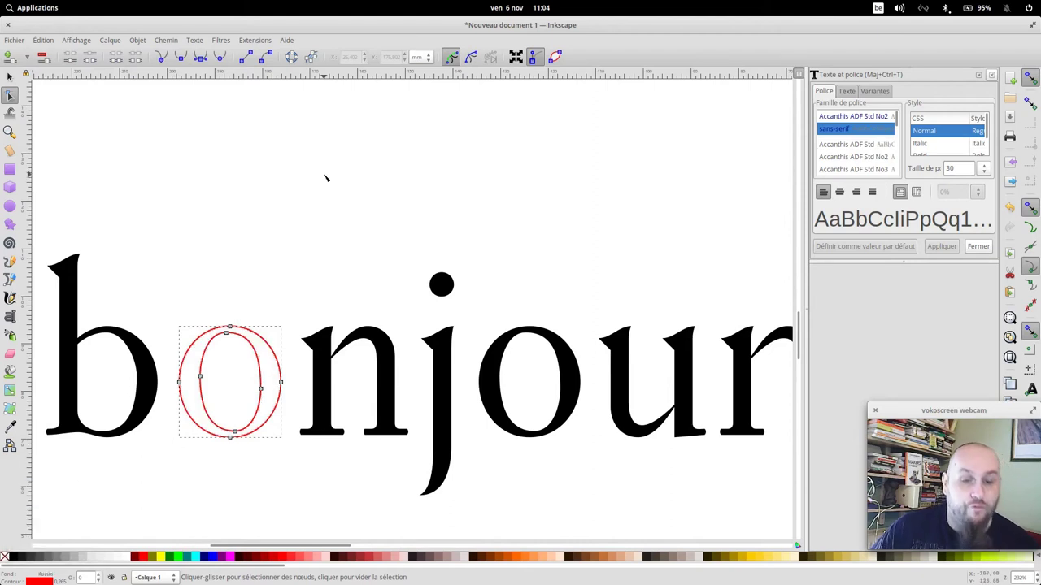
click(290, 192)
click(10, 77)
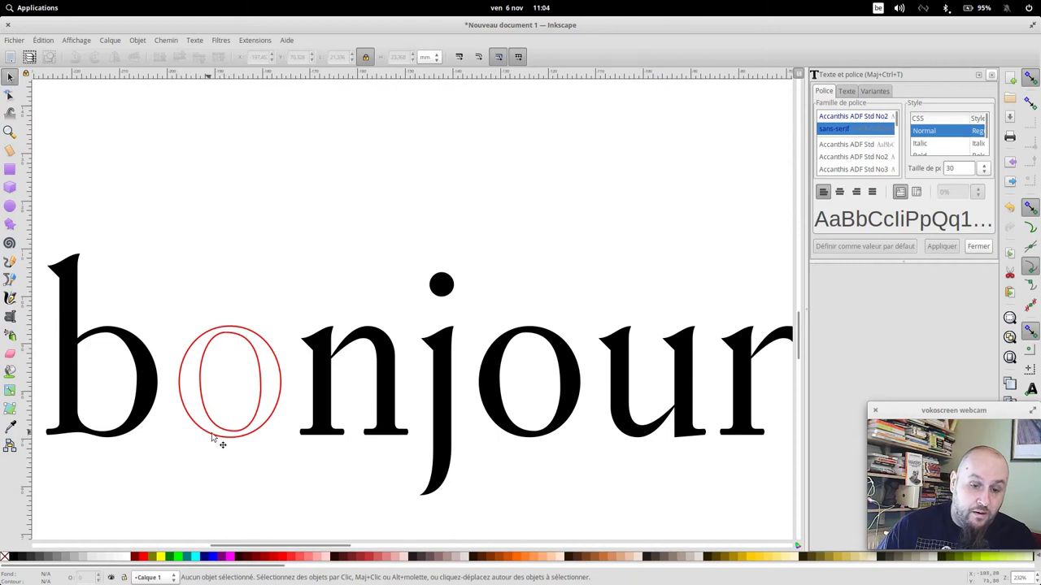
Select the bonjour group of 7 letter paths.
click(269, 356)
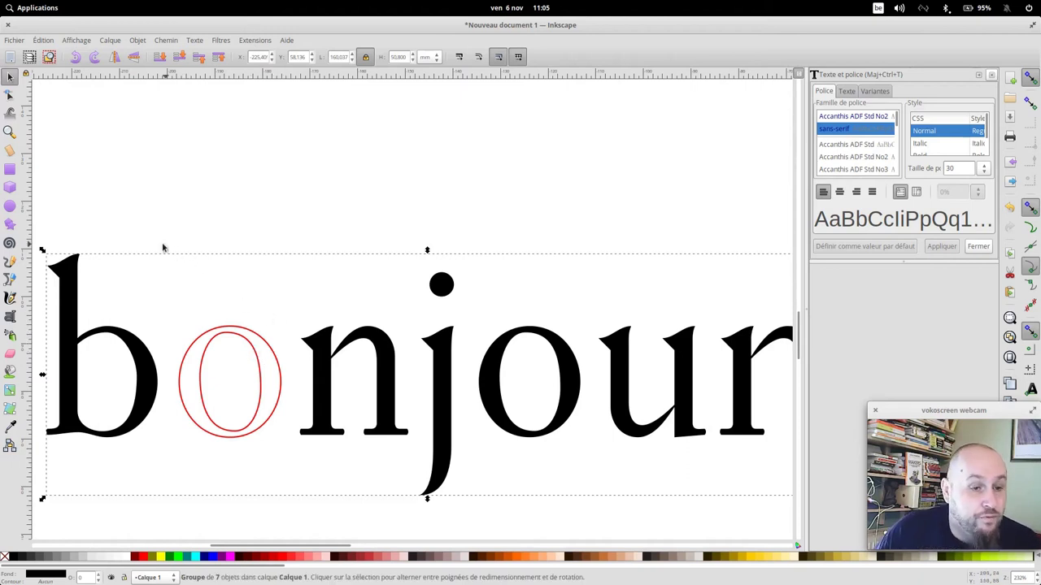
Draw two small square-cornered rectangles covering the top and bottom of the red o.
click(10, 169)
drag(225, 312, 240, 341)
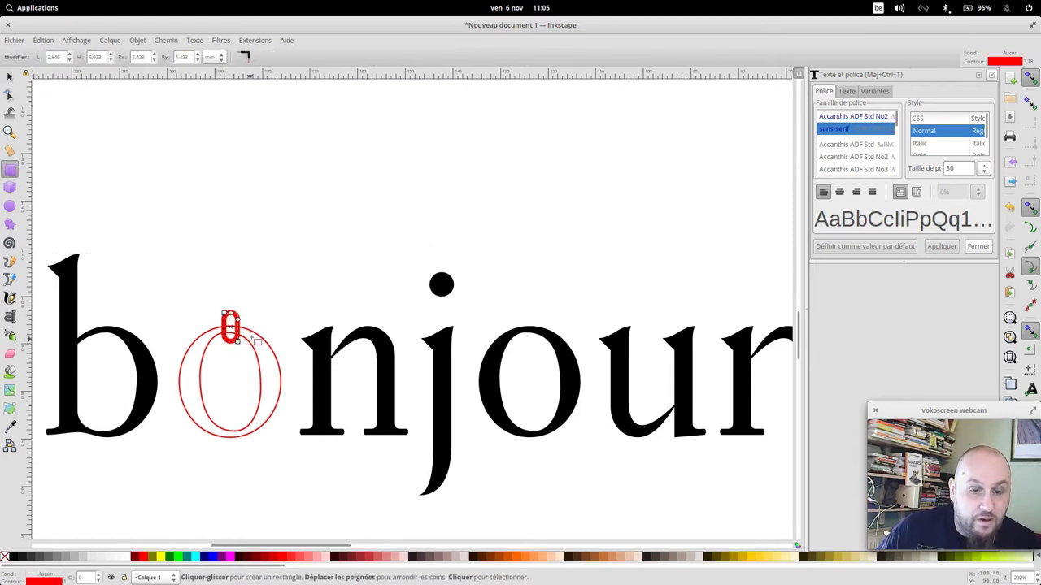
click(244, 57)
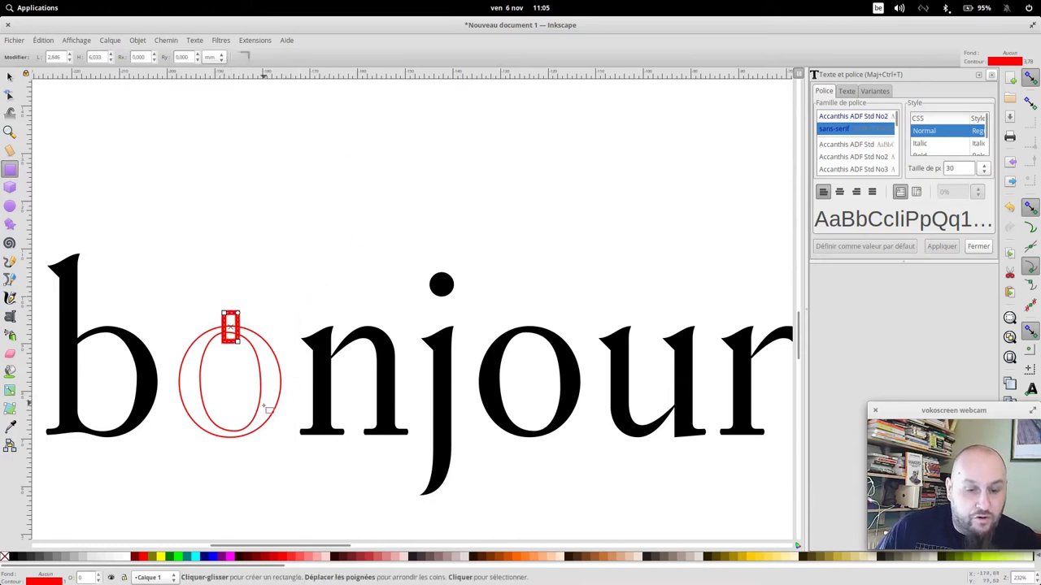
drag(228, 405, 243, 437)
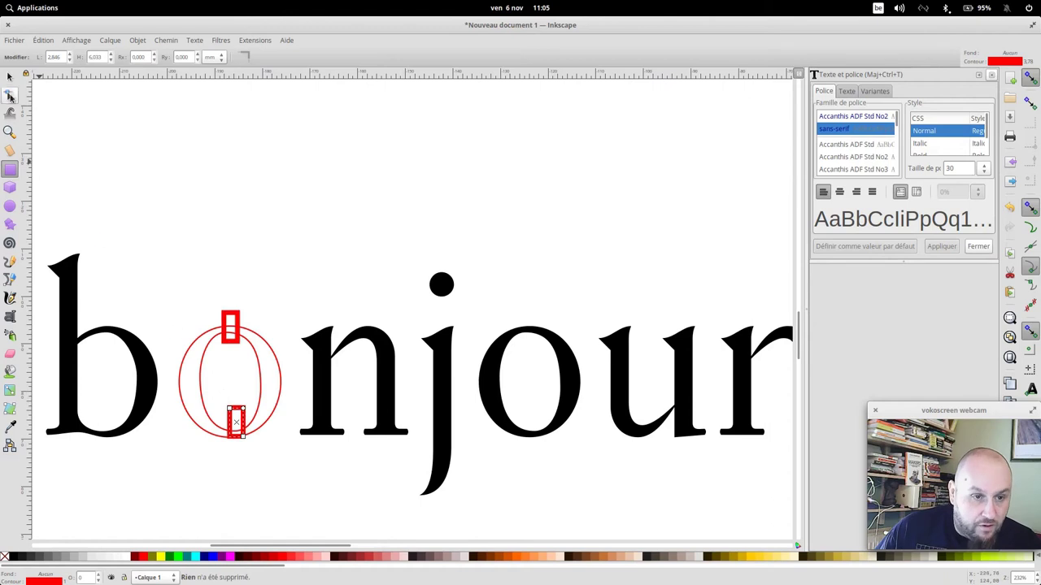
click(10, 77)
drag(236, 405, 247, 434)
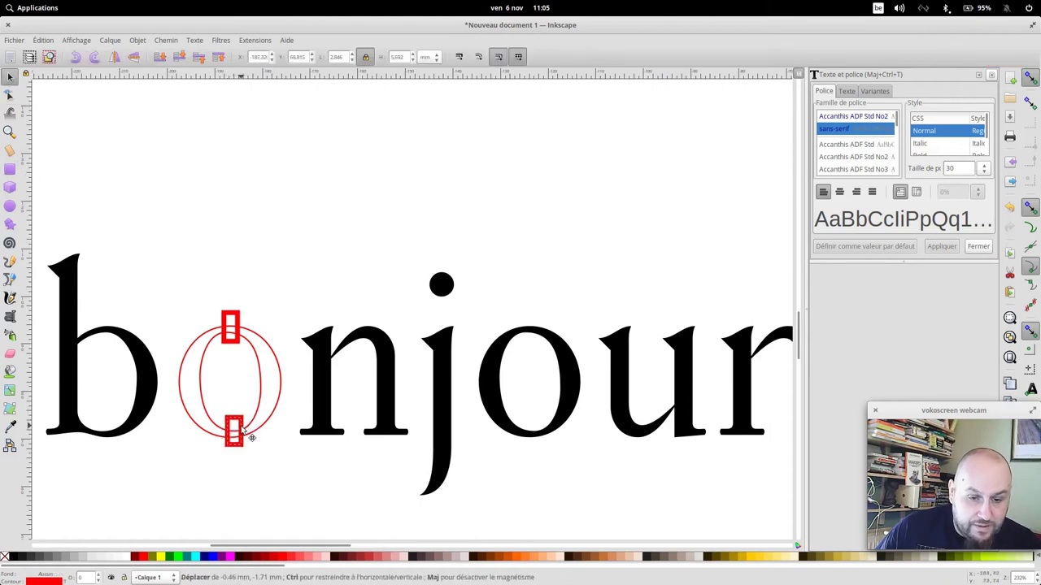
click(254, 355)
Subtract the top and bottom rectangles from the o with Difference (Ctrl+-).
key(Escape)
click(253, 347)
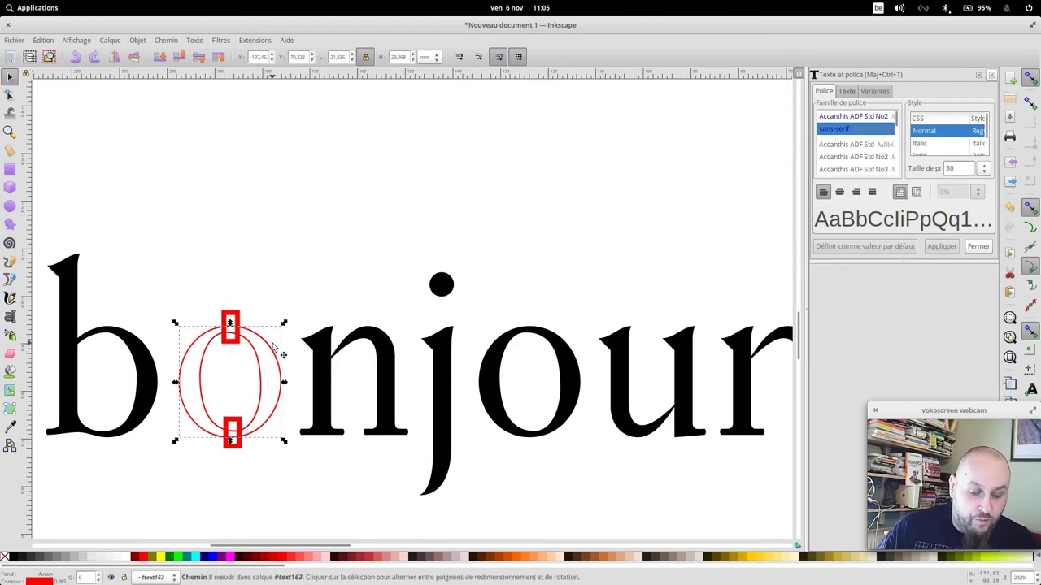
shift+click(239, 319)
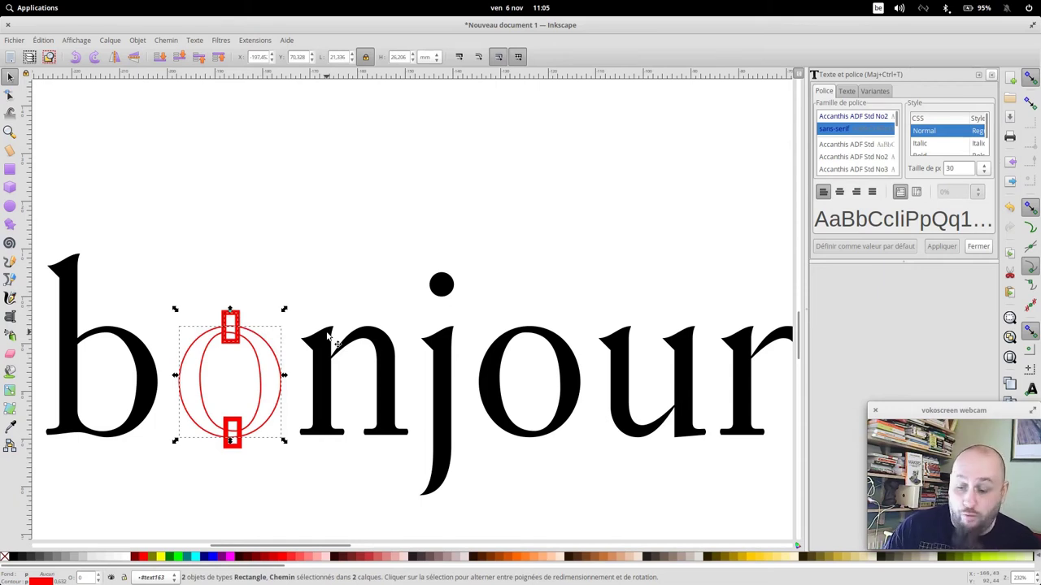
key(ctrl)
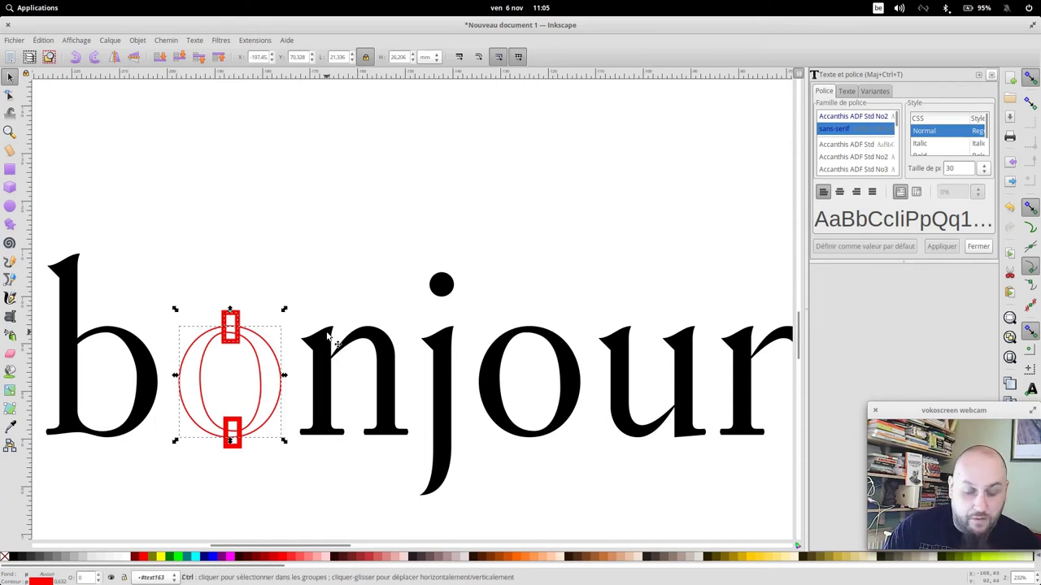
key(ctrl+minus)
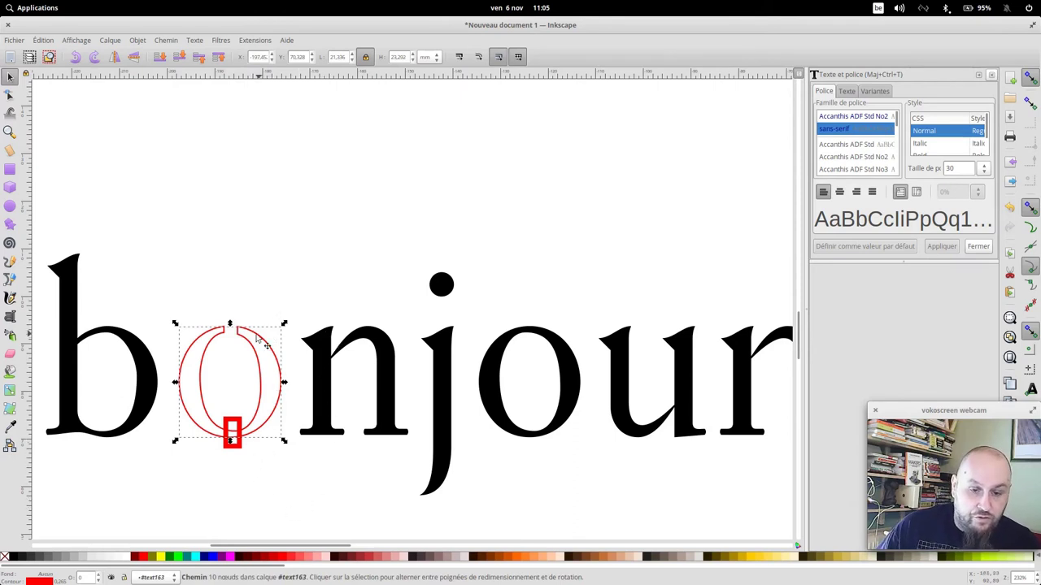
key(shift)
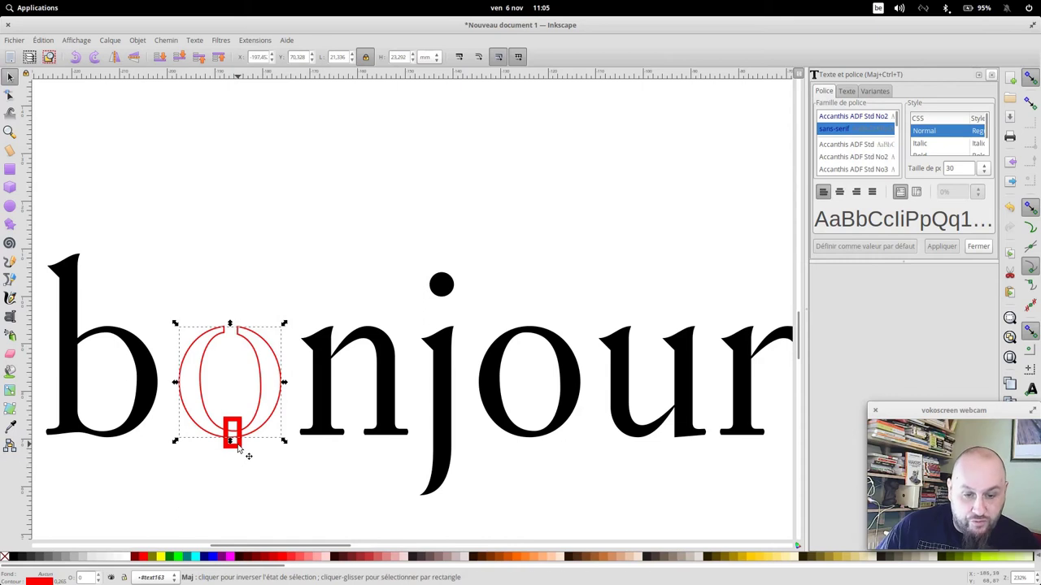
shift+click(238, 448)
key(ctrl)
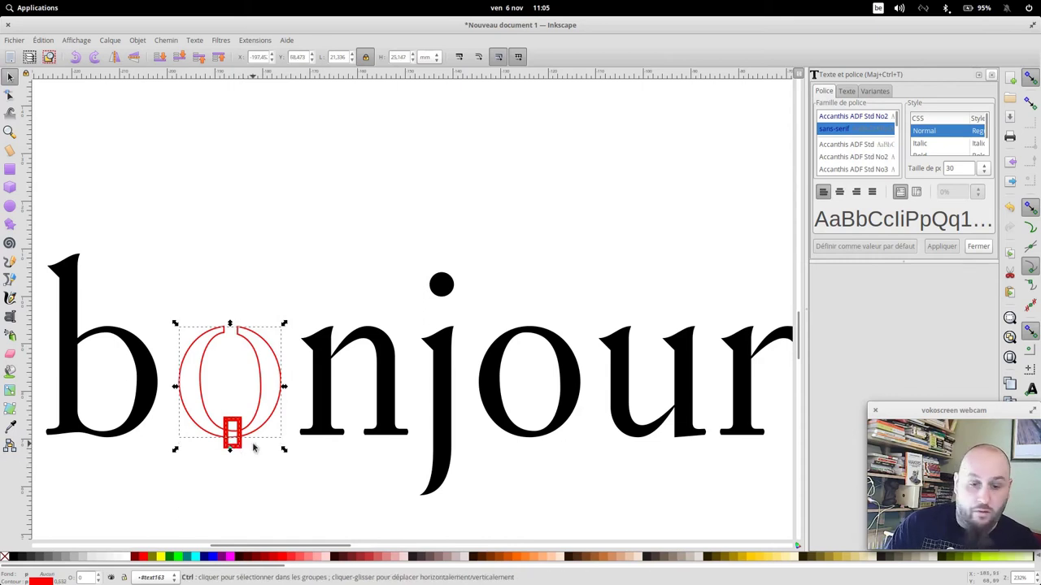
key(ctrl+minus)
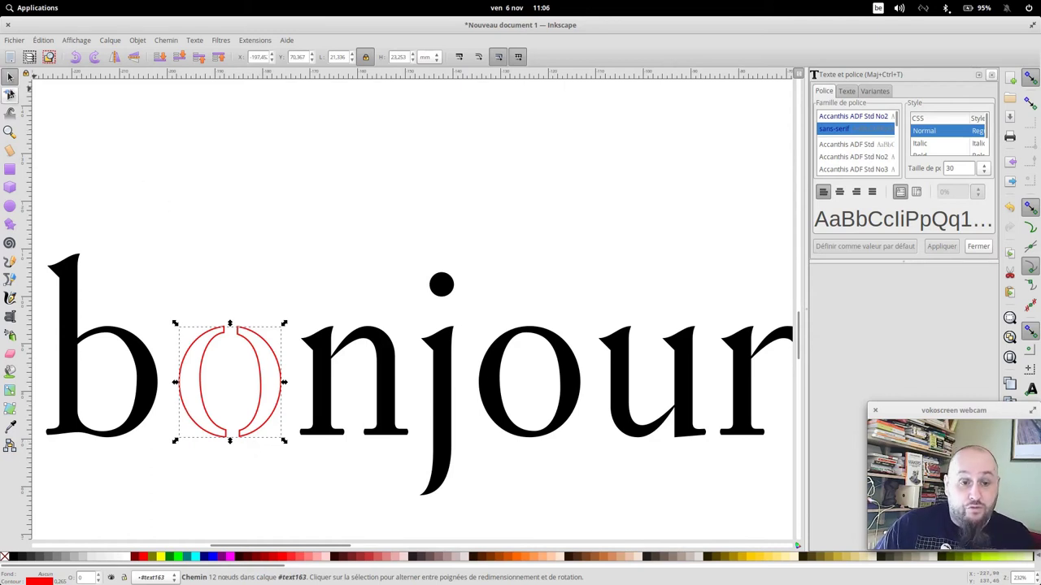
click(12, 97)
click(447, 350)
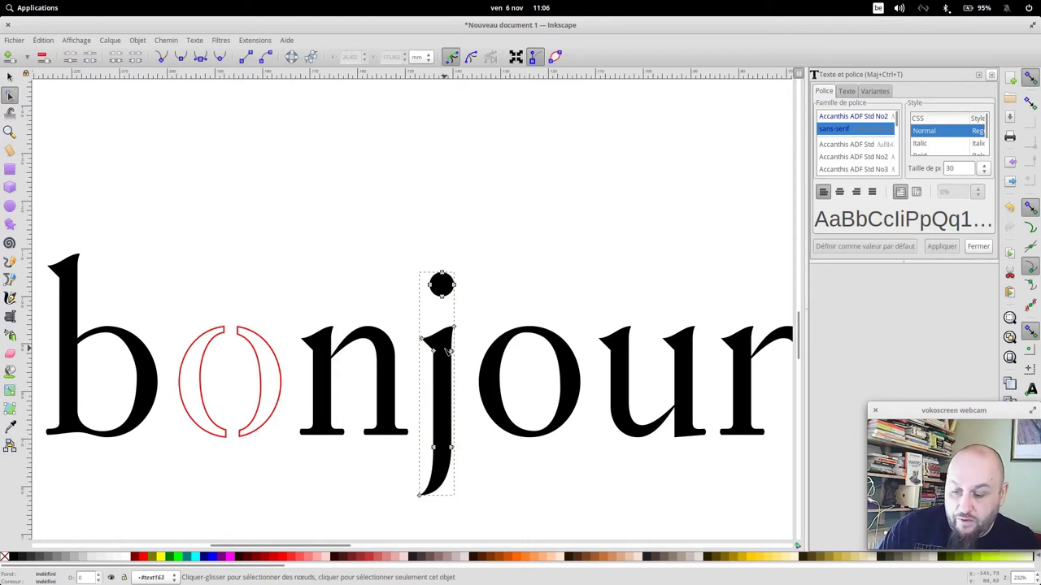
Enter the bonjour group and select the letters u and then the o of jour.
ctrl+scroll(446, 350, down, 2)
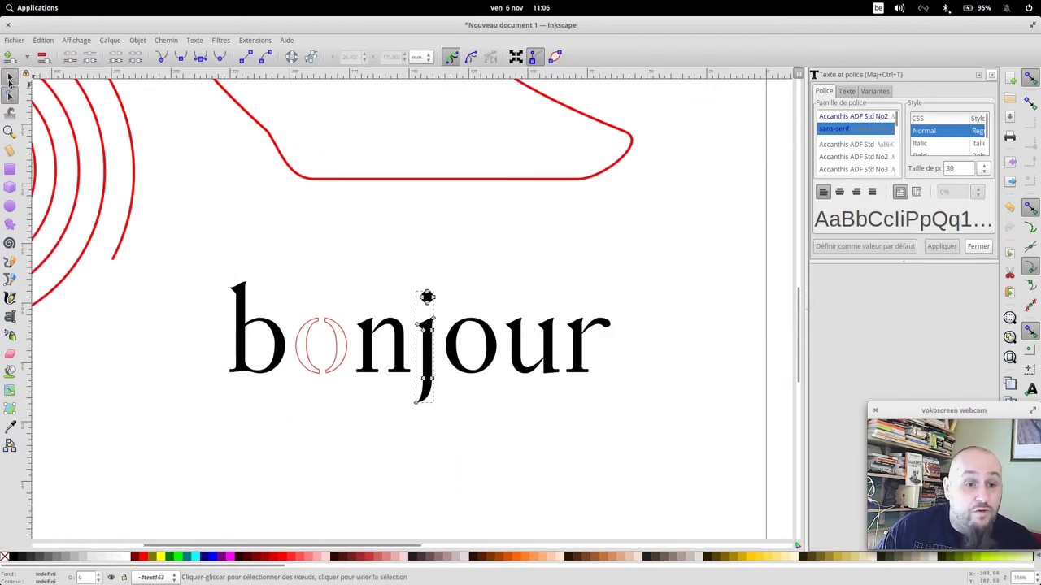
click(9, 77)
click(527, 354)
double_click(527, 356)
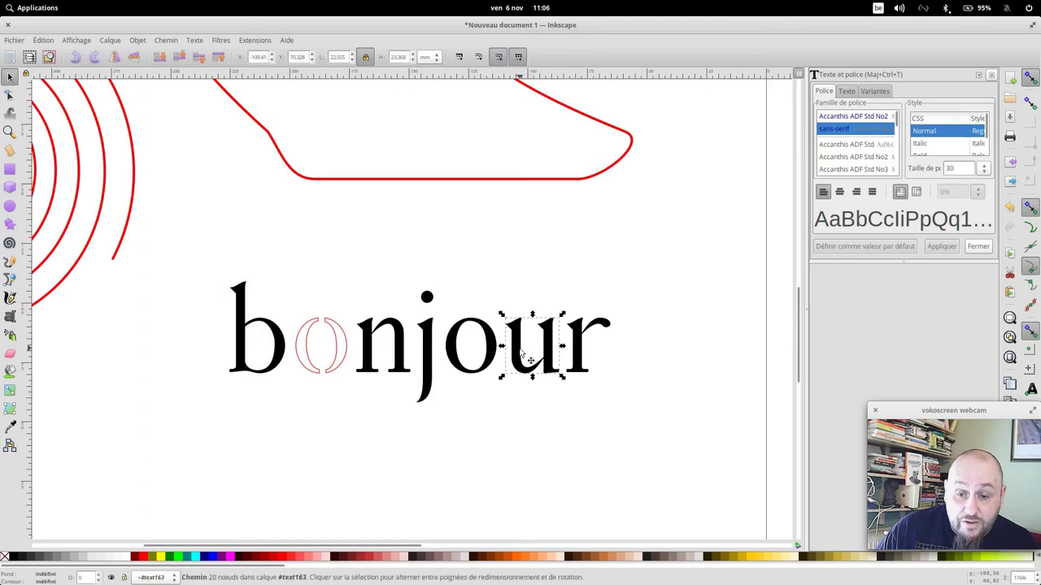
key(n)
click(486, 346)
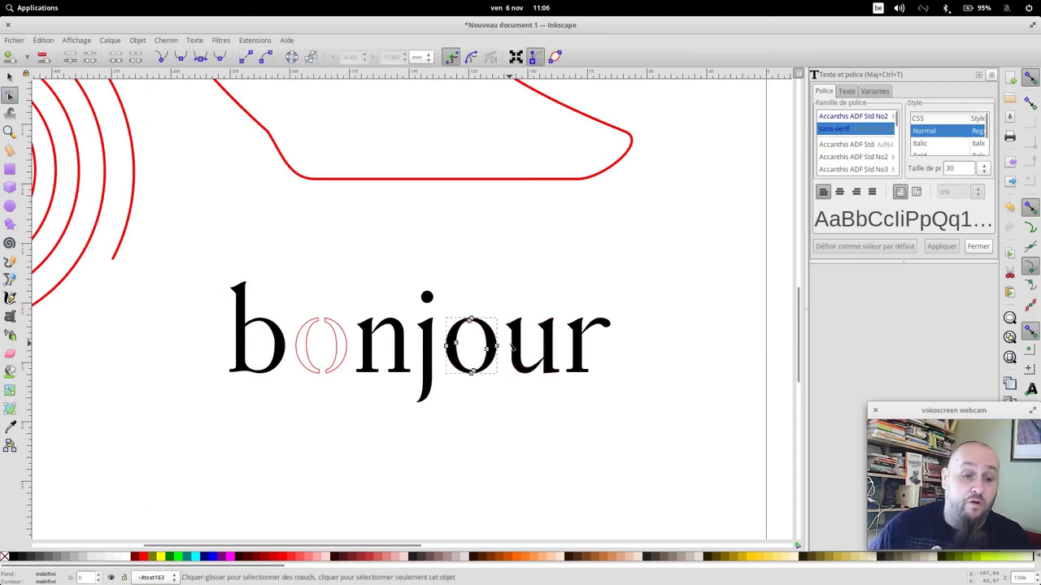
Write the text 'bbbbbo-' below bonjour.
click(10, 316)
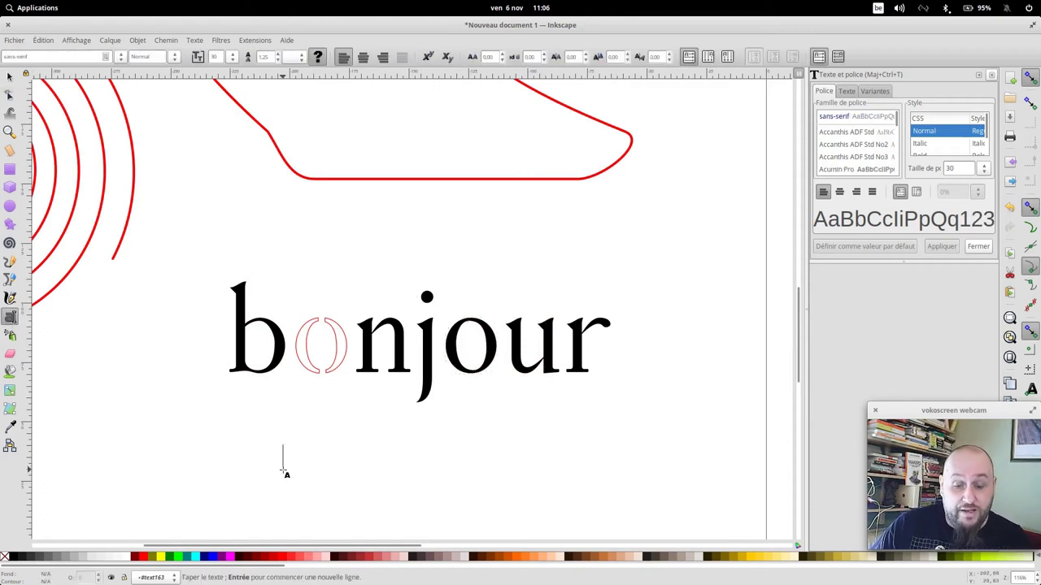
text(bbbbbo)
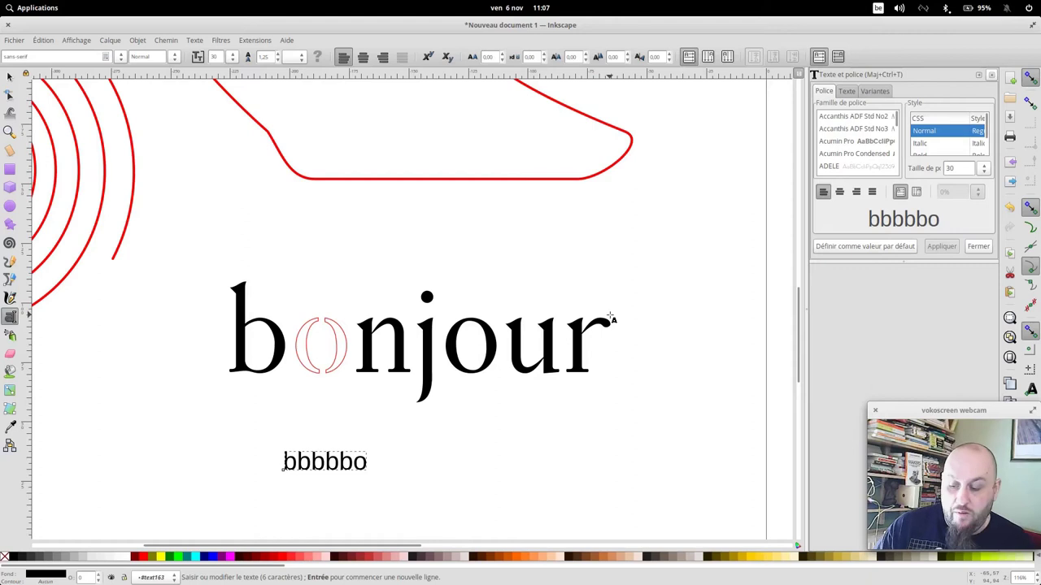
text(-)
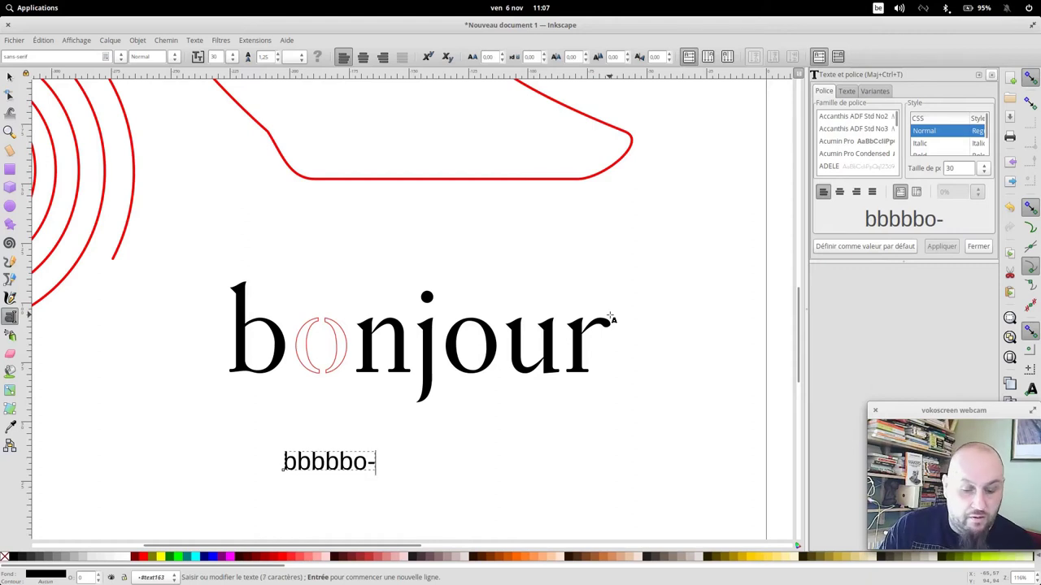
key(Escape)
key(s)
scroll(611, 318, down, 1)
scroll(610, 318, down, 1)
Rubber-band select all 17 drawings and delete them, leaving the page blank.
scroll(611, 318, down, 2)
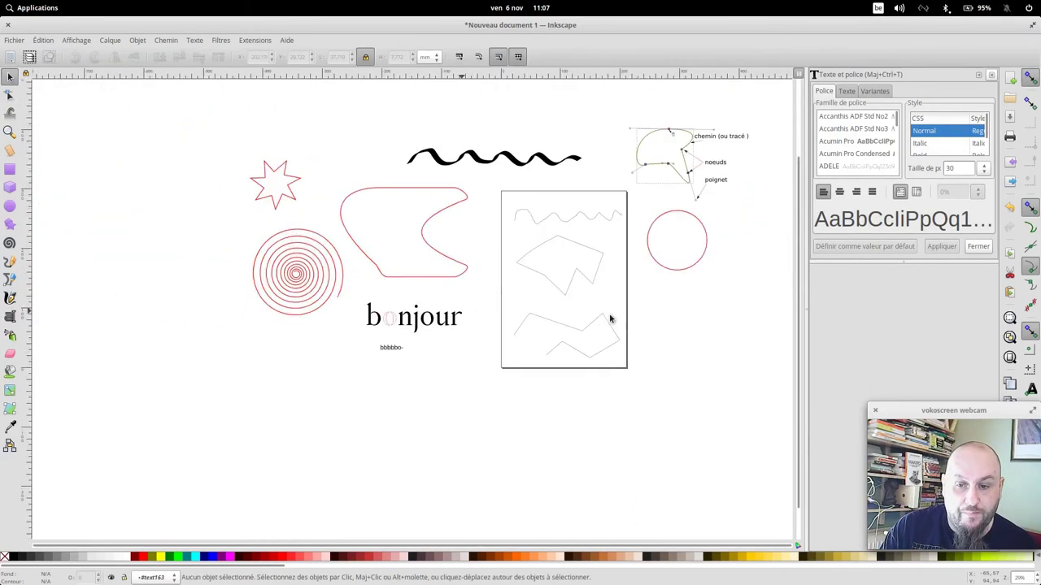
key(minus)
drag(231, 118, 707, 400)
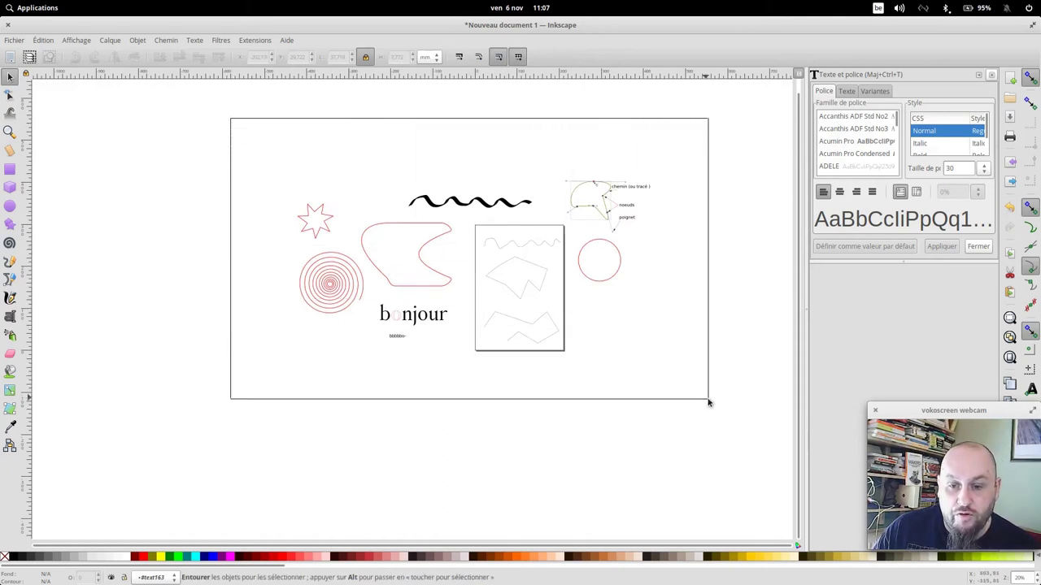
drag(707, 400, 739, 412)
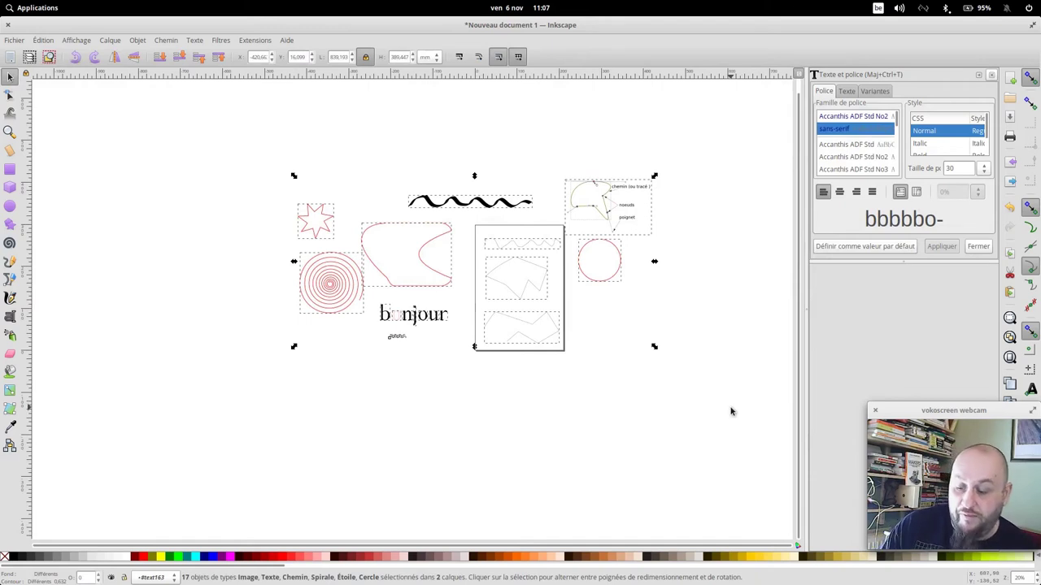
key(Delete)
key(plus)
key(plus)
key(plus)
scroll(685, 408, up, 3)
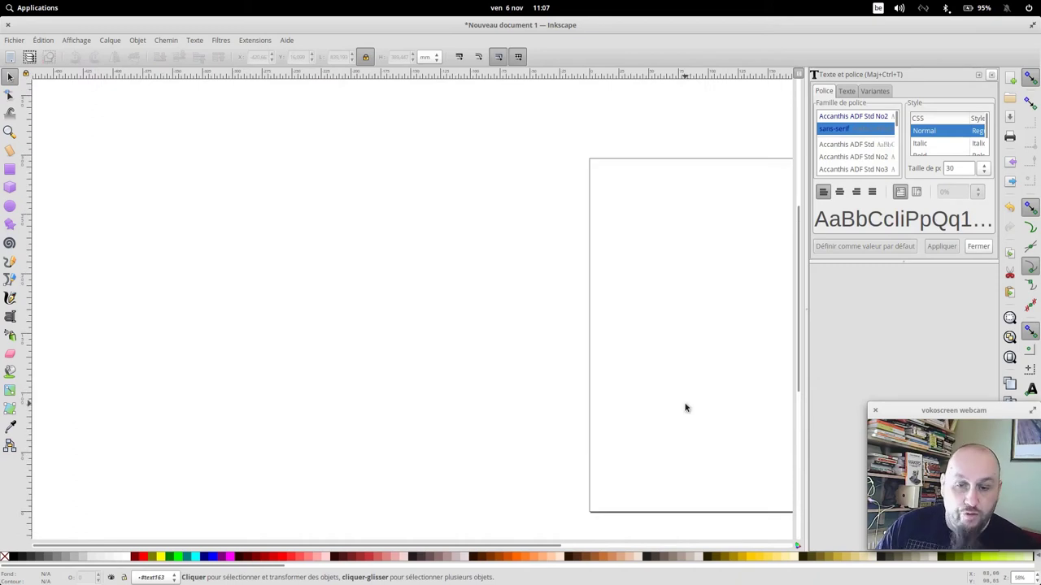
Draw a tall rectangle and a wide rectangle across it, forming a red-outlined cross.
click(11, 170)
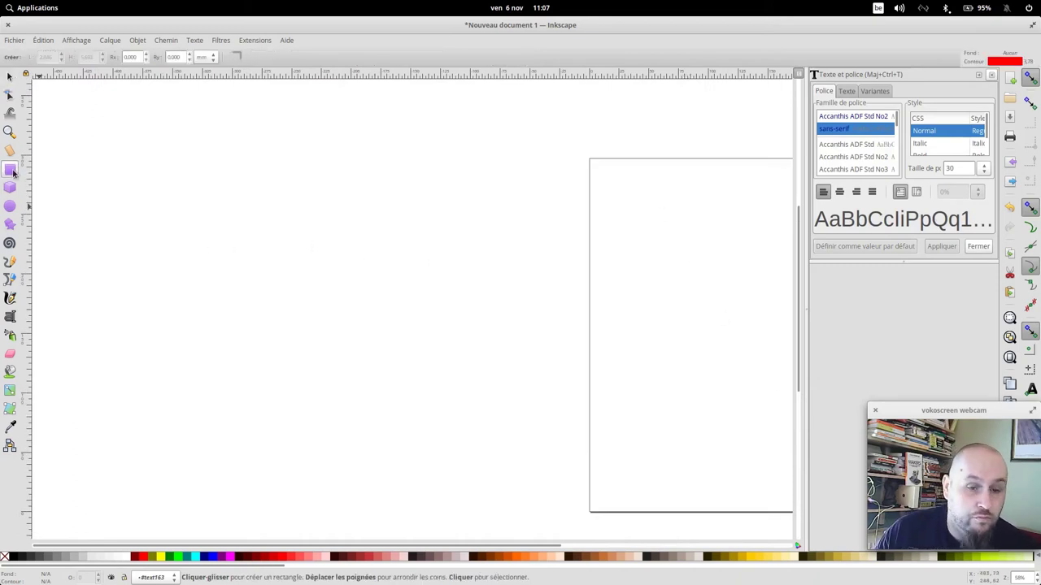
drag(333, 174, 394, 413)
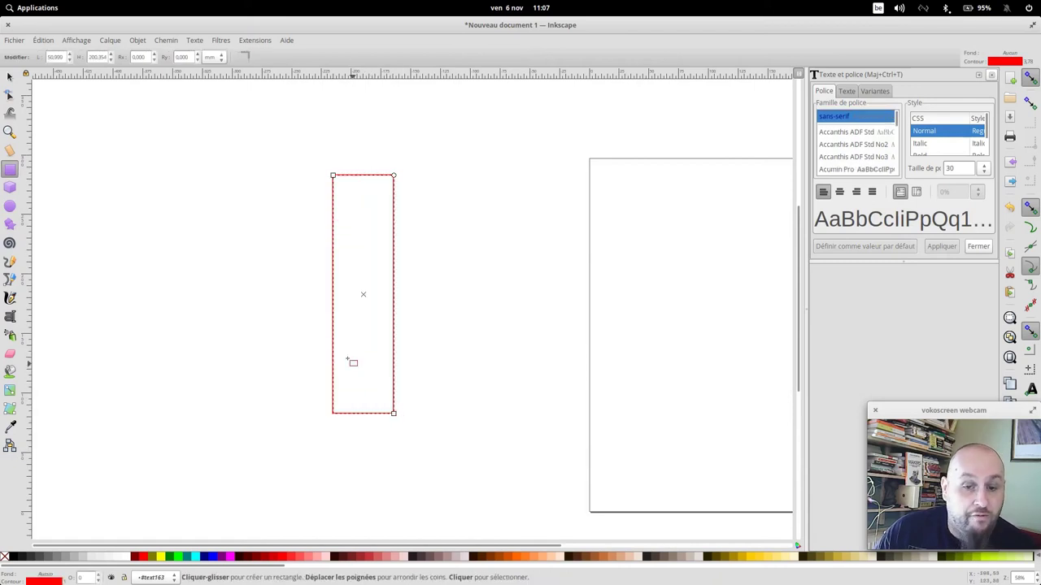
mouse_move(222, 262)
mouse_down()
mouse_move(495, 308)
mouse_move(519, 321)
mouse_up()
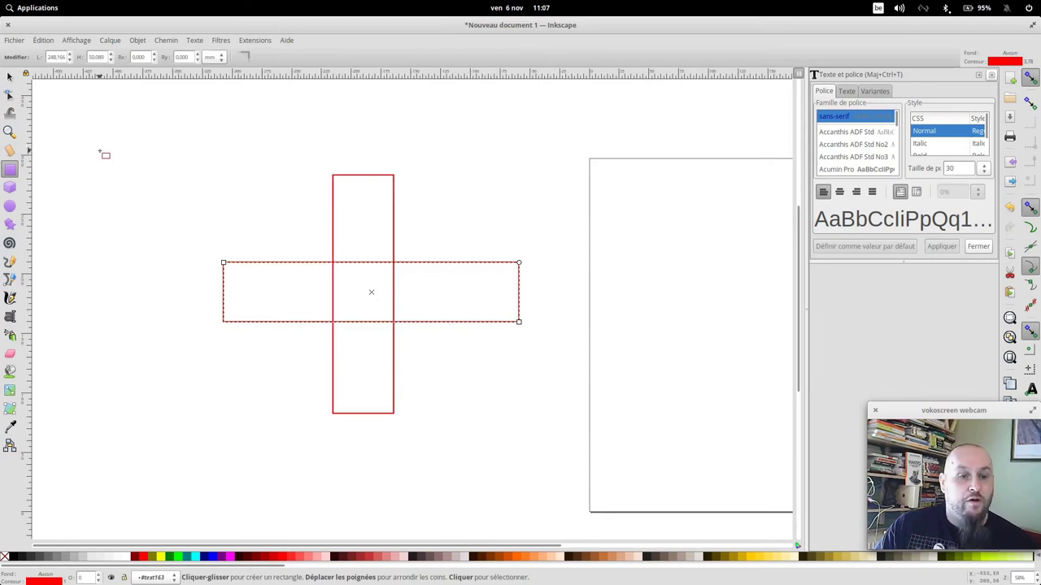
click(9, 77)
click(561, 257)
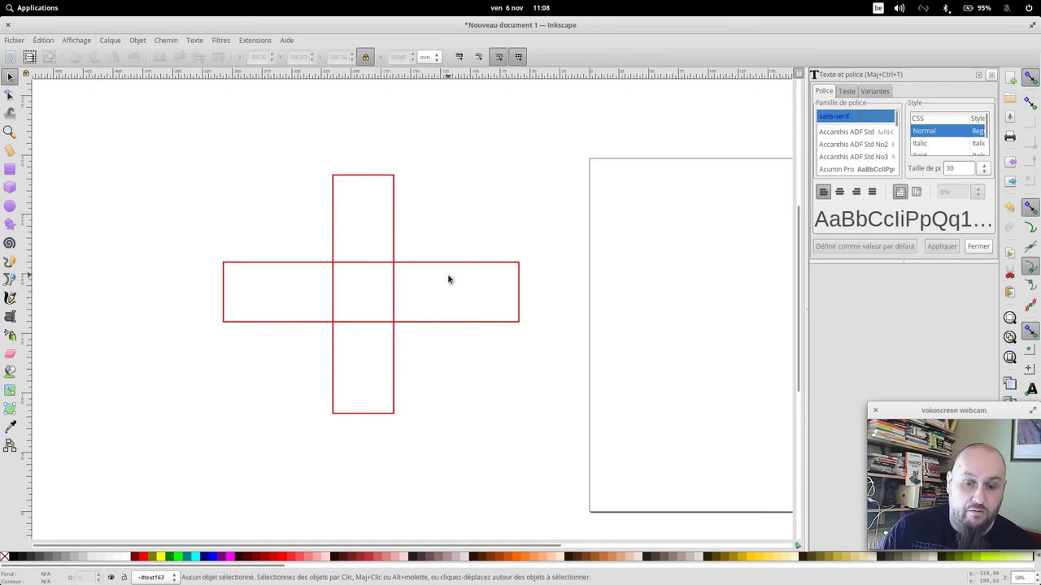
Union the two rectangles (Ctrl++) into one 12-node cross path.
click(372, 176)
key(shift)
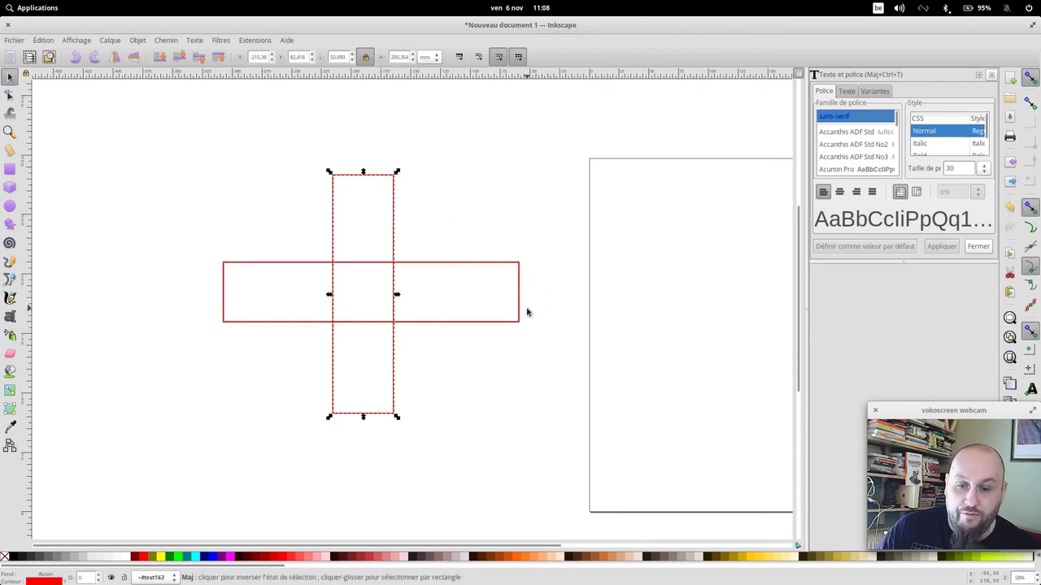
shift+click(517, 309)
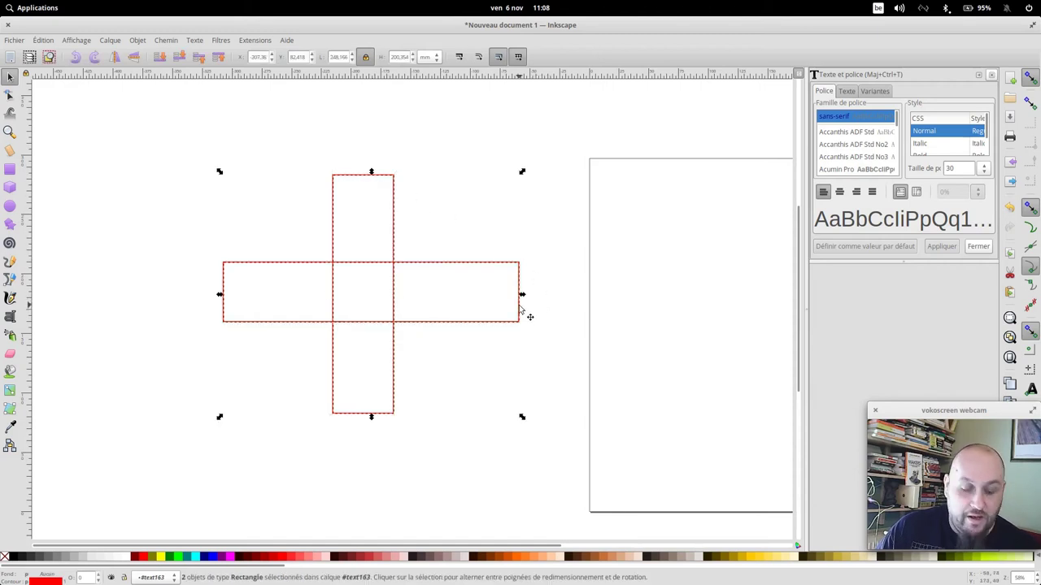
key(ctrl)
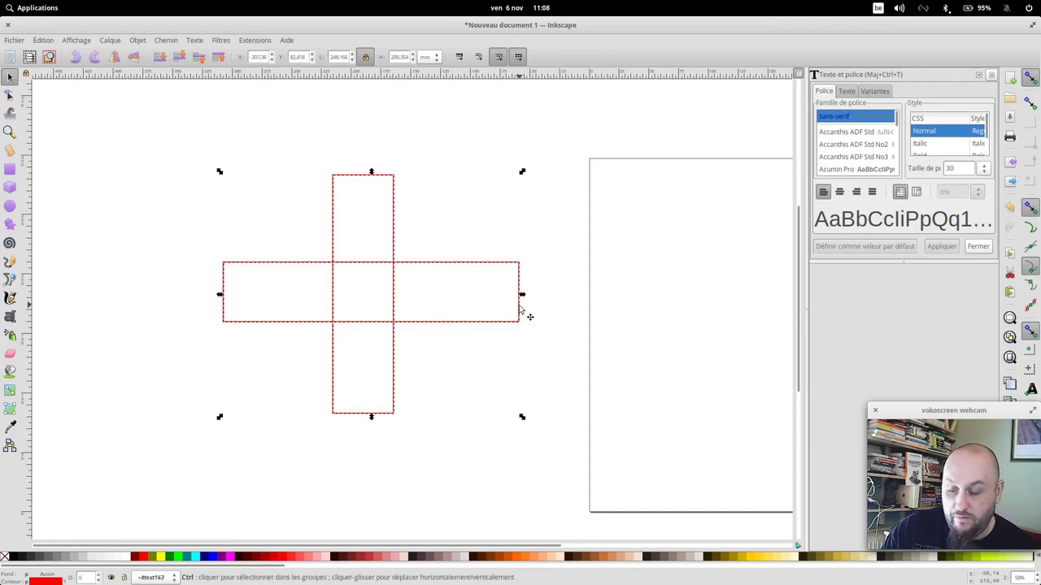
key(ctrl+plus)
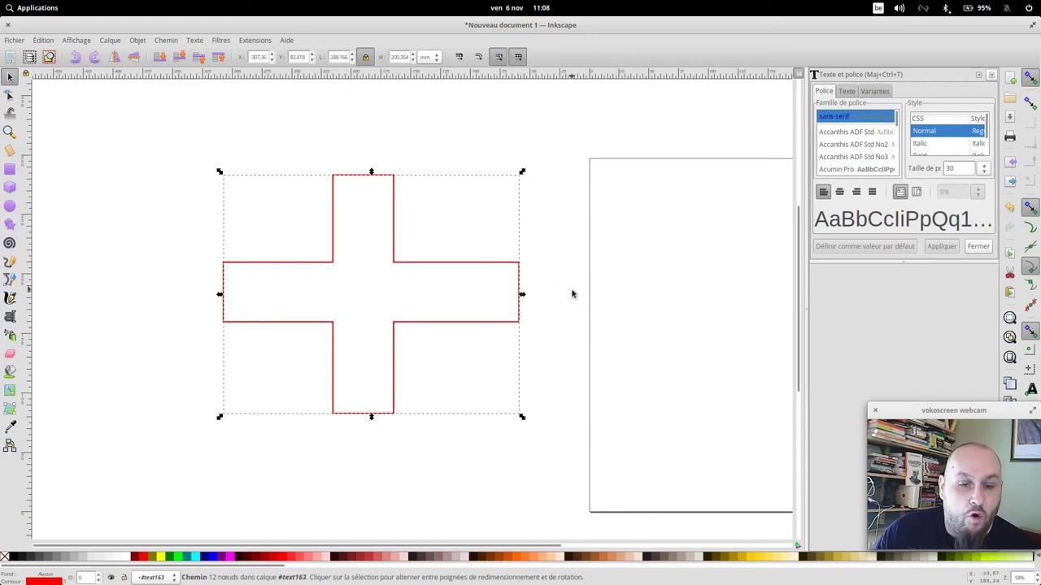
drag(600, 290, 393, 284)
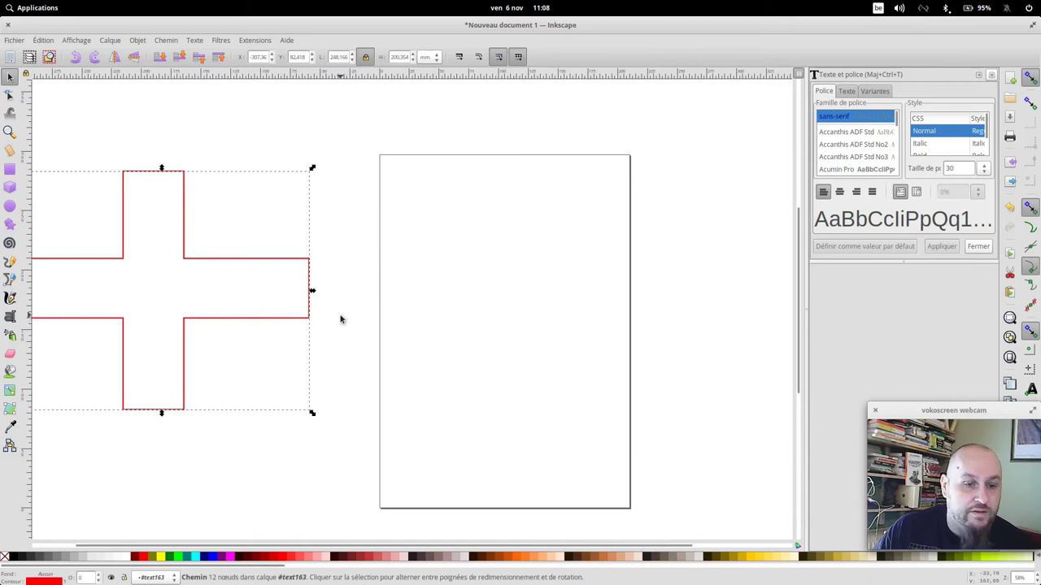
drag(378, 315, 523, 286)
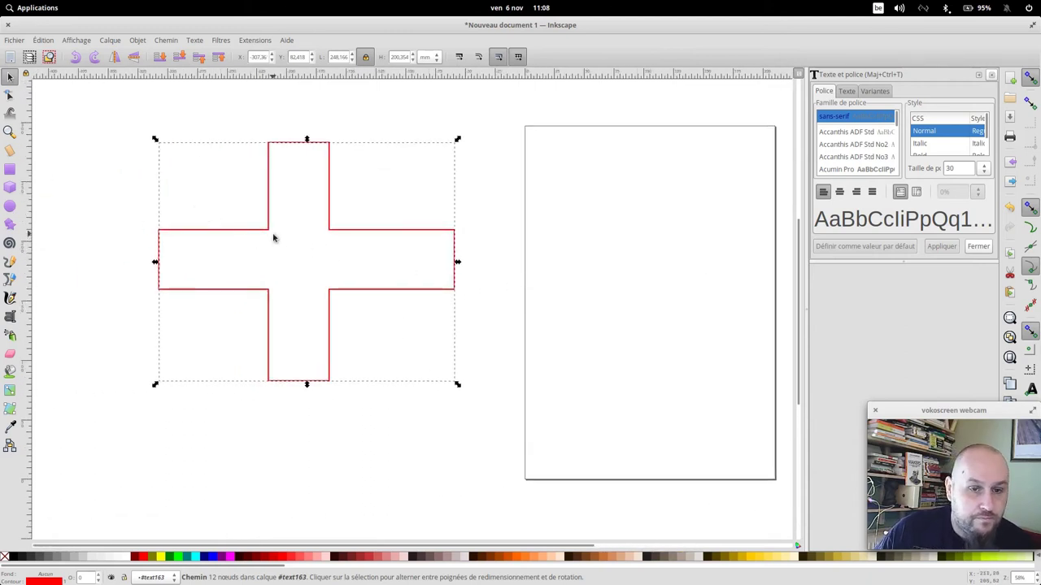
Draw a small 12.75 × 31.8 mm rectangle on the cross's right arm.
click(123, 246)
click(10, 171)
drag(391, 261, 413, 304)
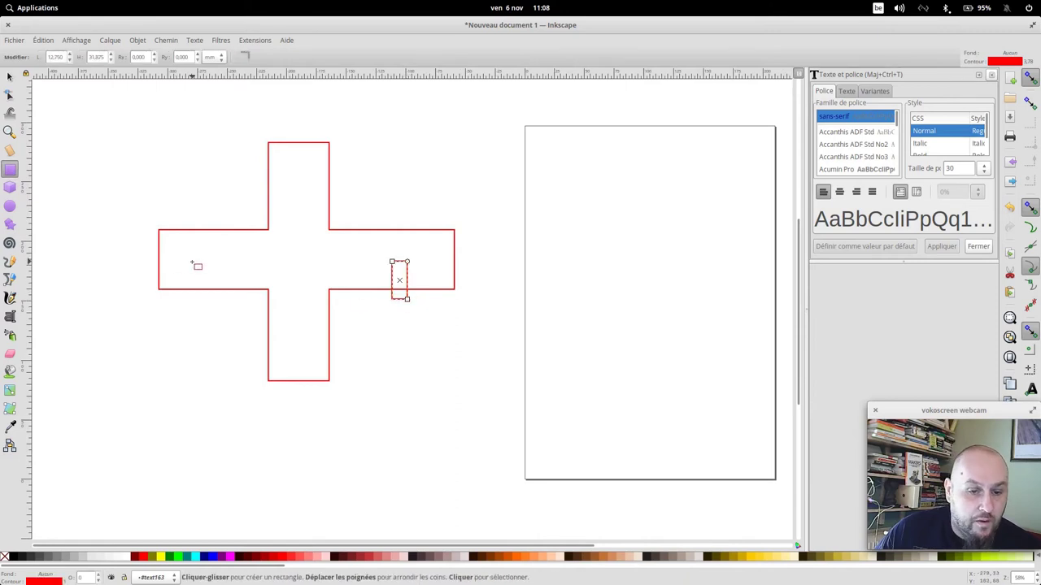
Paste a copy of the small rectangle and move it onto the cross's left arm.
key(ctrl+c)
key(ctrl+v)
click(10, 75)
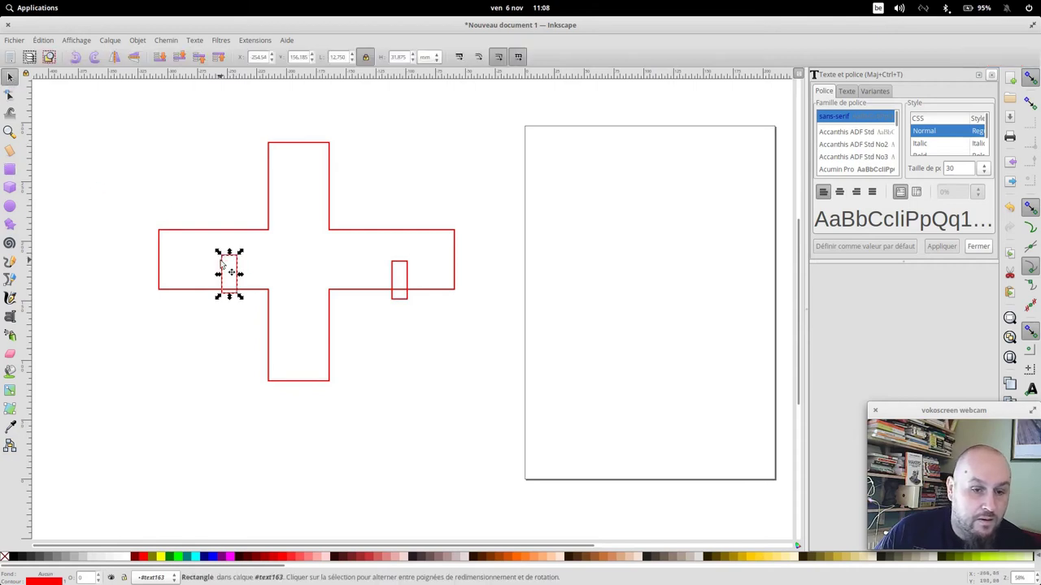
drag(235, 272, 219, 276)
click(424, 370)
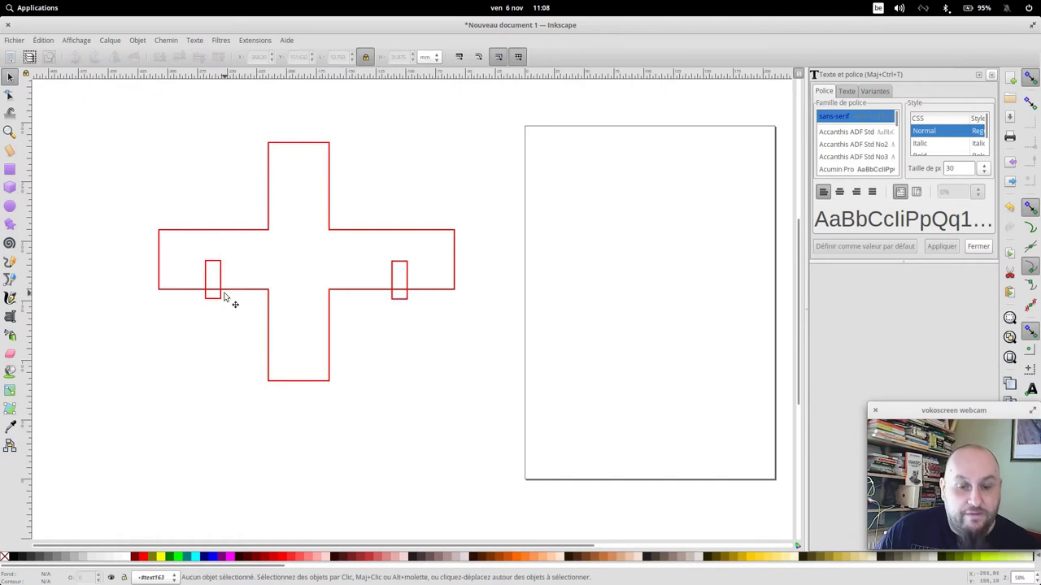
Union the right and then the left small rectangles into the cross outline.
click(409, 230)
shift+click(408, 273)
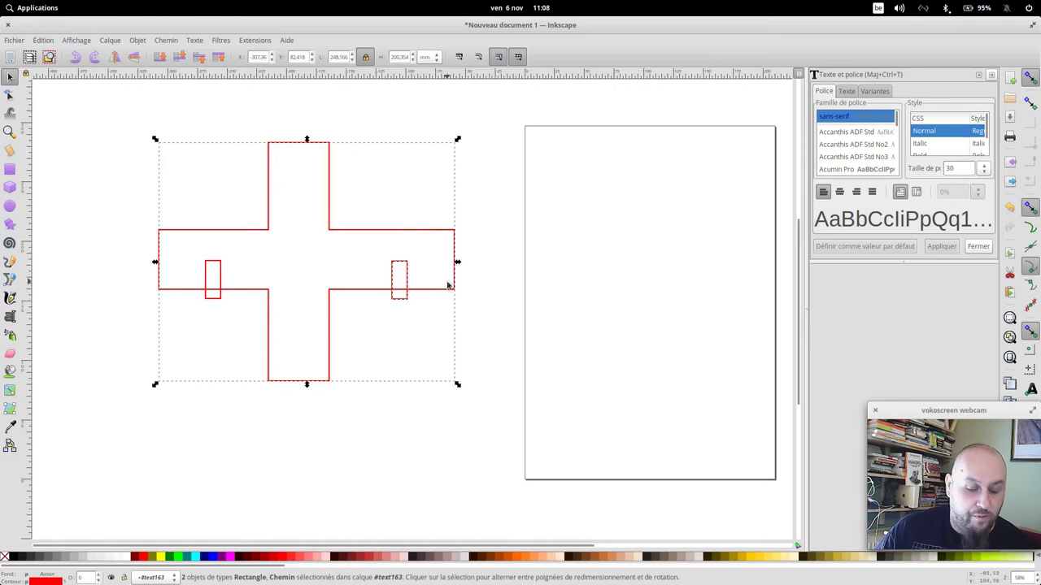
key(ctrl)
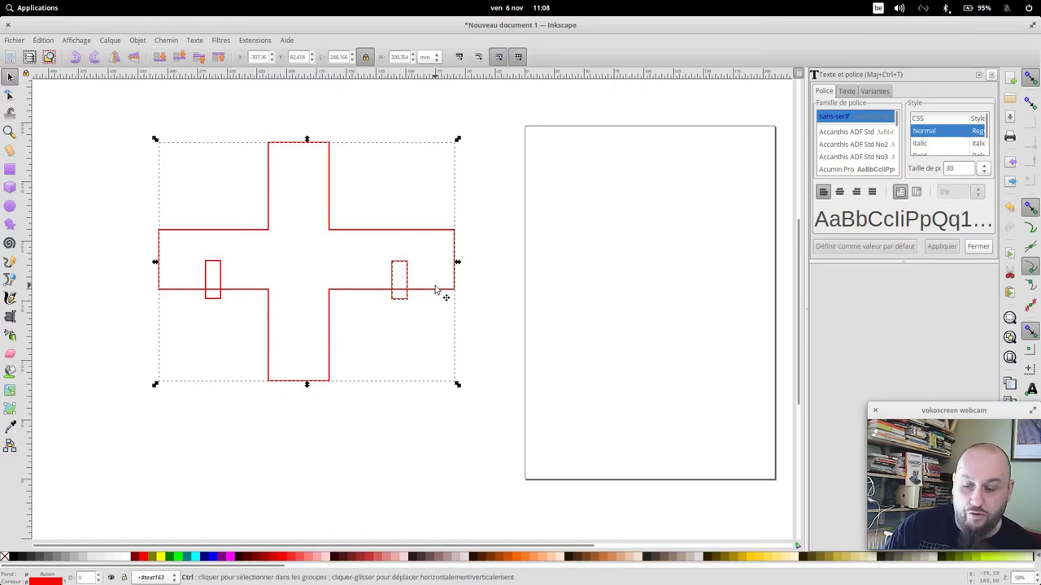
key(ctrl+plus)
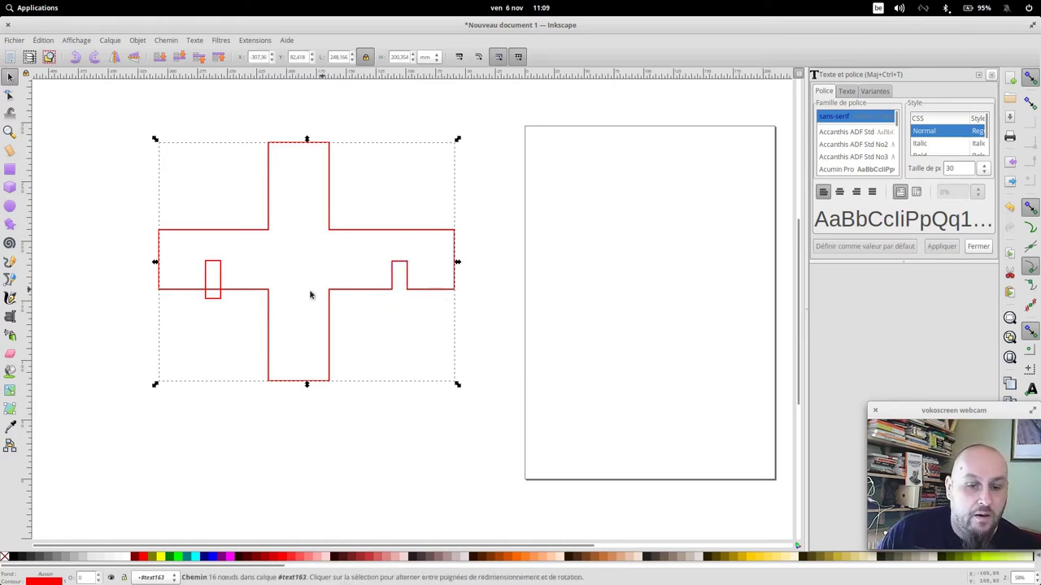
shift+click(218, 300)
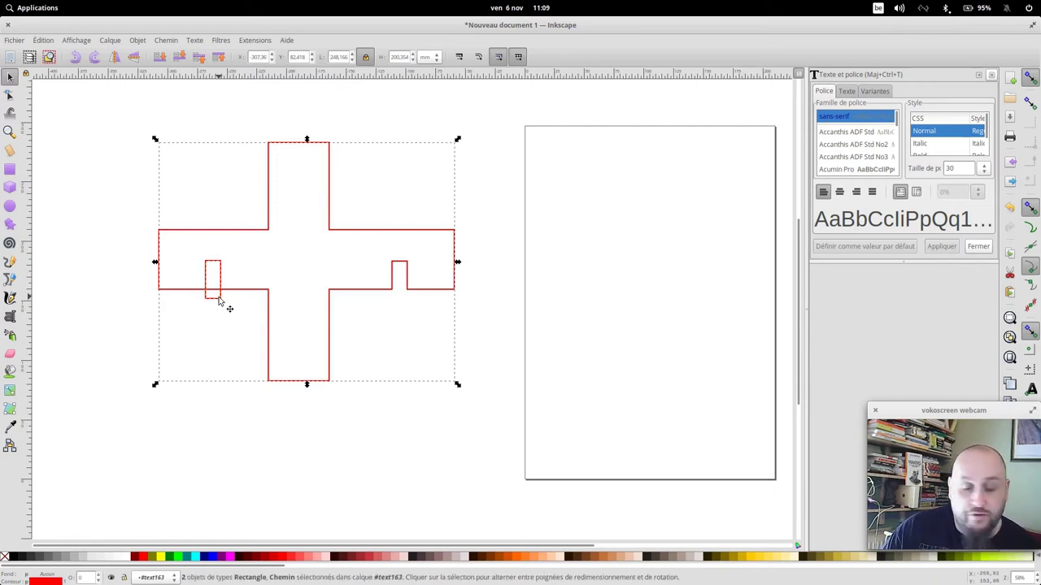
key(ctrl)
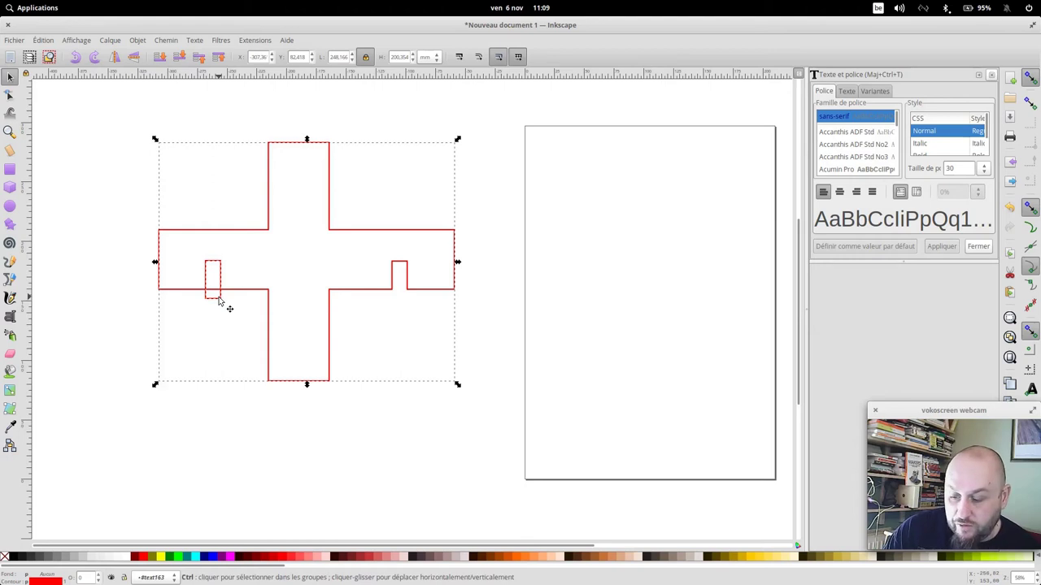
key(ctrl+plus)
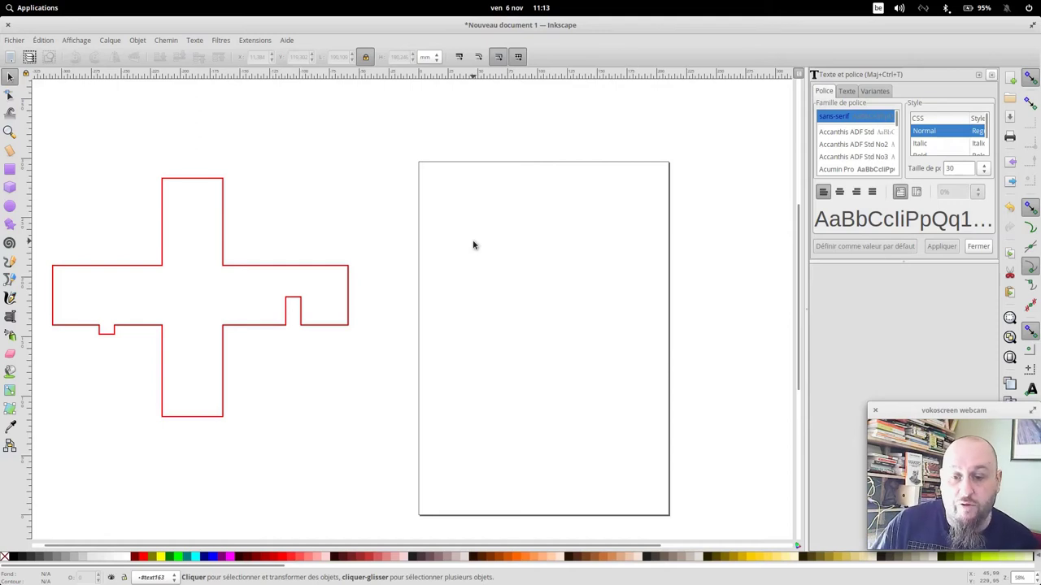
Add the text labels 'copier coller' near the top and 'dupliquer' lower on the page.
click(10, 317)
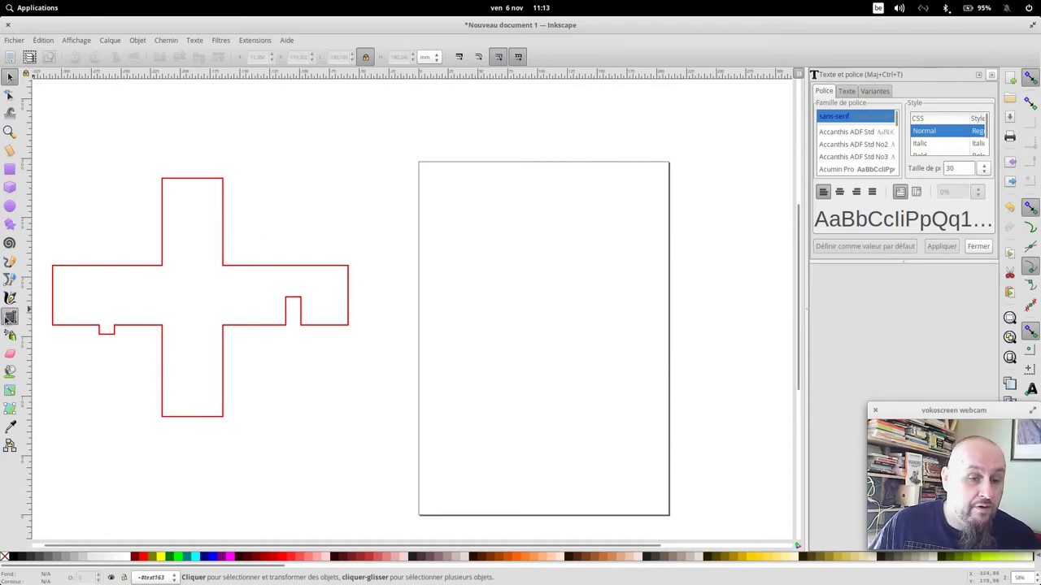
click(431, 181)
text(copier coller)
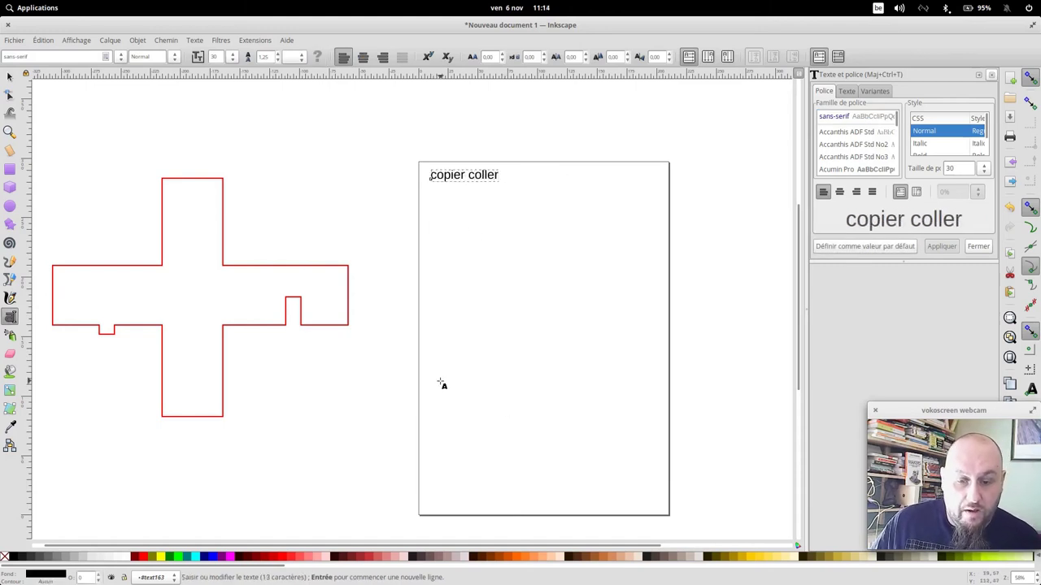
click(437, 374)
text(dupliq)
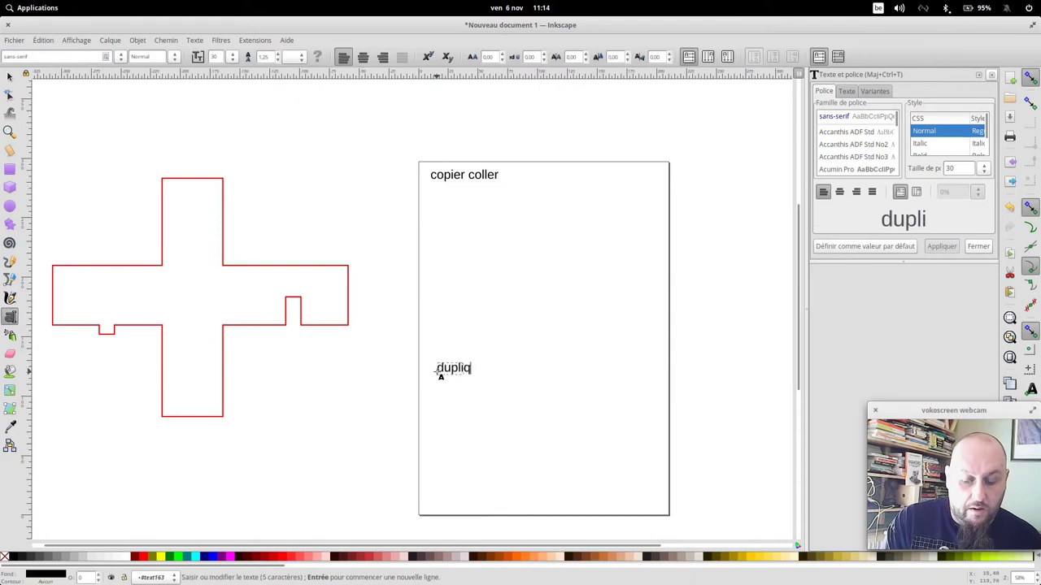
text(uer)
Draw a small square below 'copier coller' and paste a copy for 'dupliquer'.
click(10, 169)
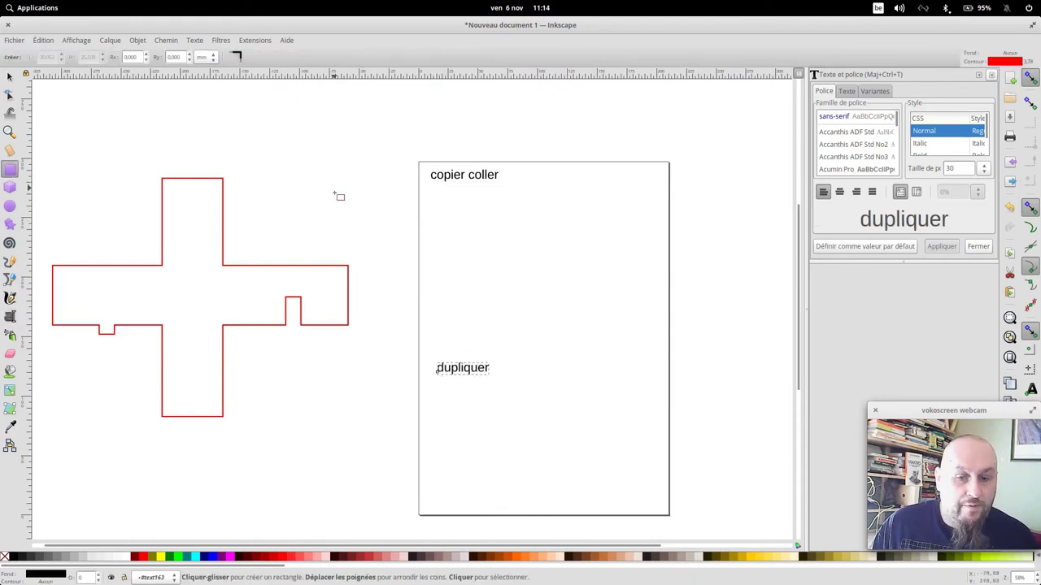
drag(430, 204, 462, 232)
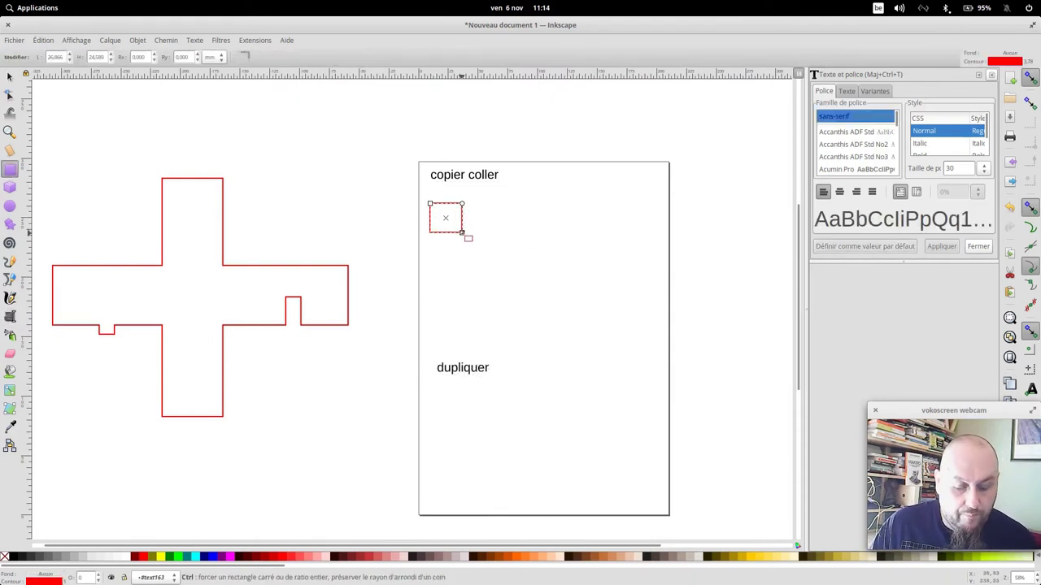
key(Escape)
key(ctrl+v)
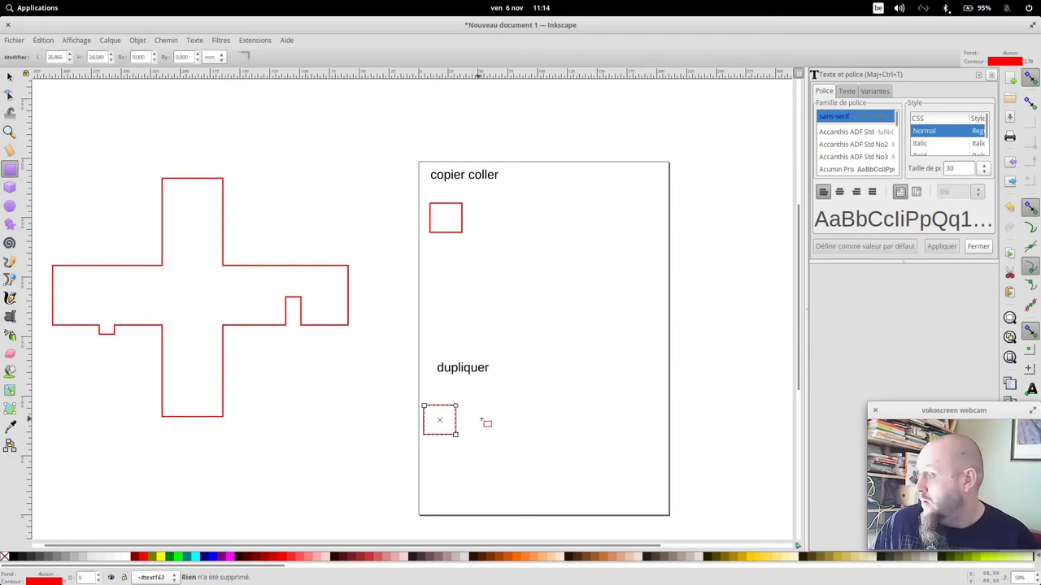
key(s)
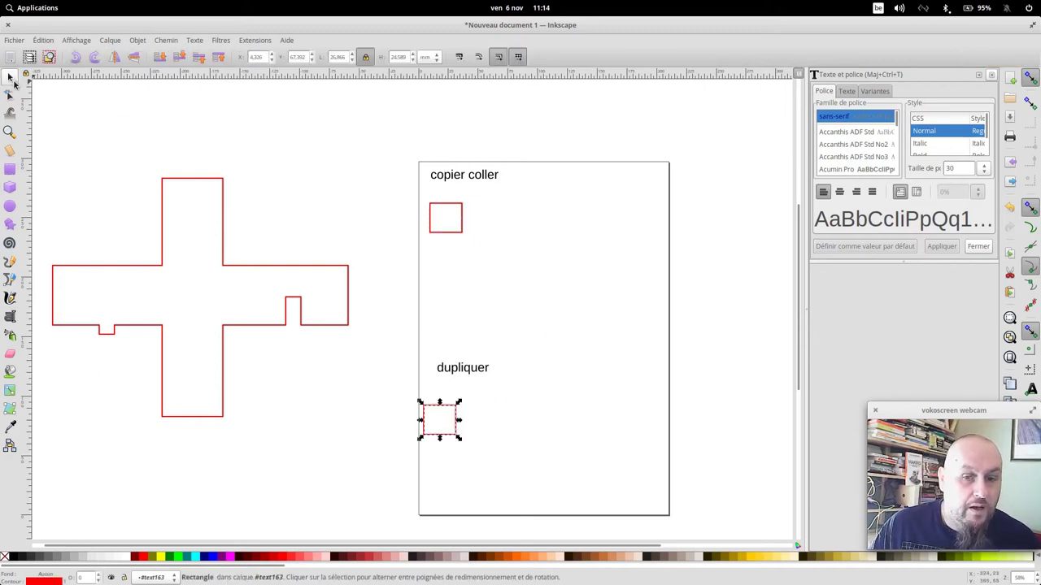
click(454, 209)
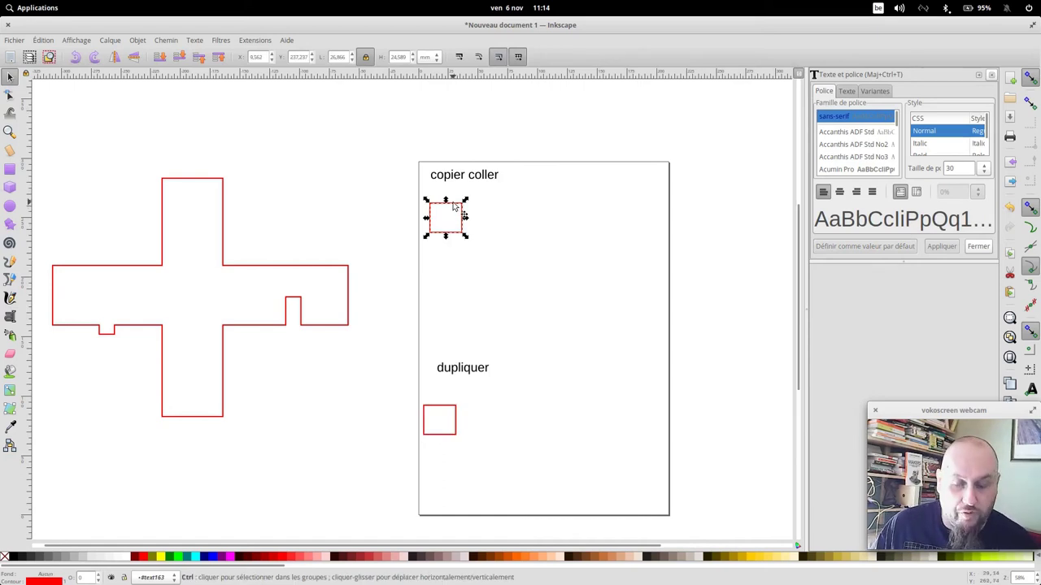
Paste copies of the square along the copier coller row, then duplicate the dupliquer square.
key(ctrl+c)
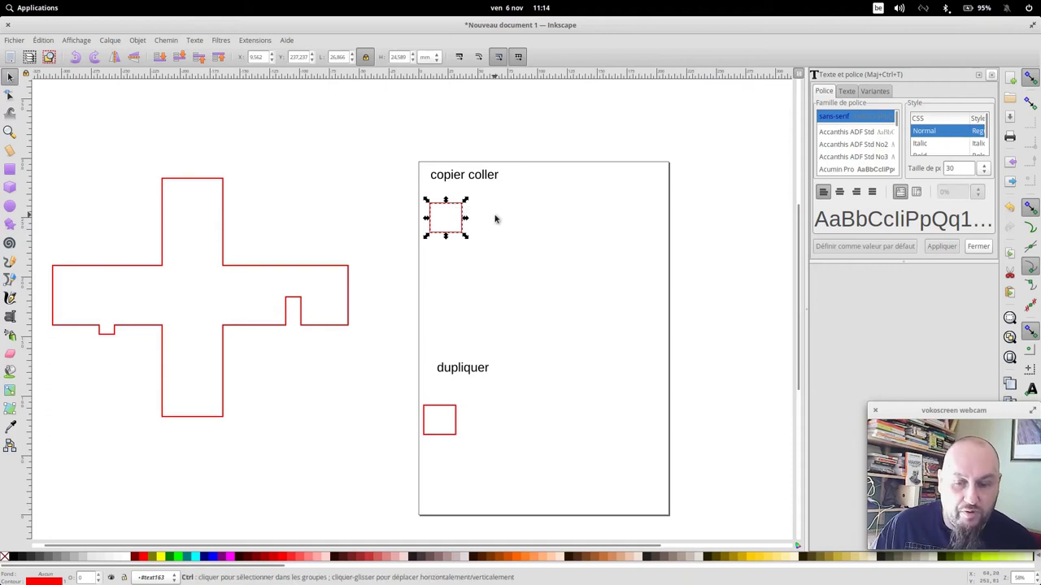
key(ctrl+v)
key(ctrl+v)
key(ctrl+v)
key(ctrl+v)
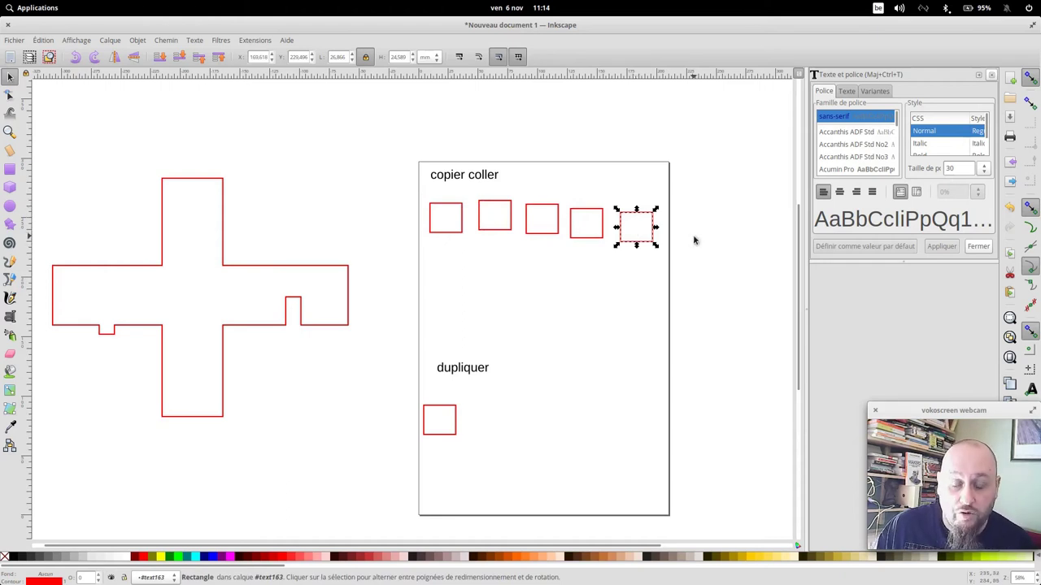
click(452, 408)
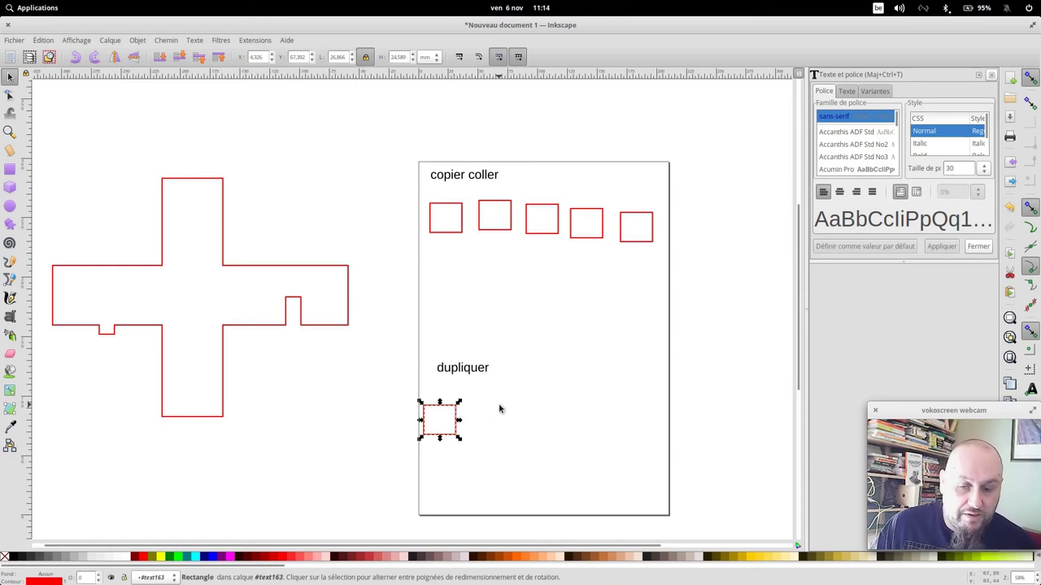
key(ctrl+d)
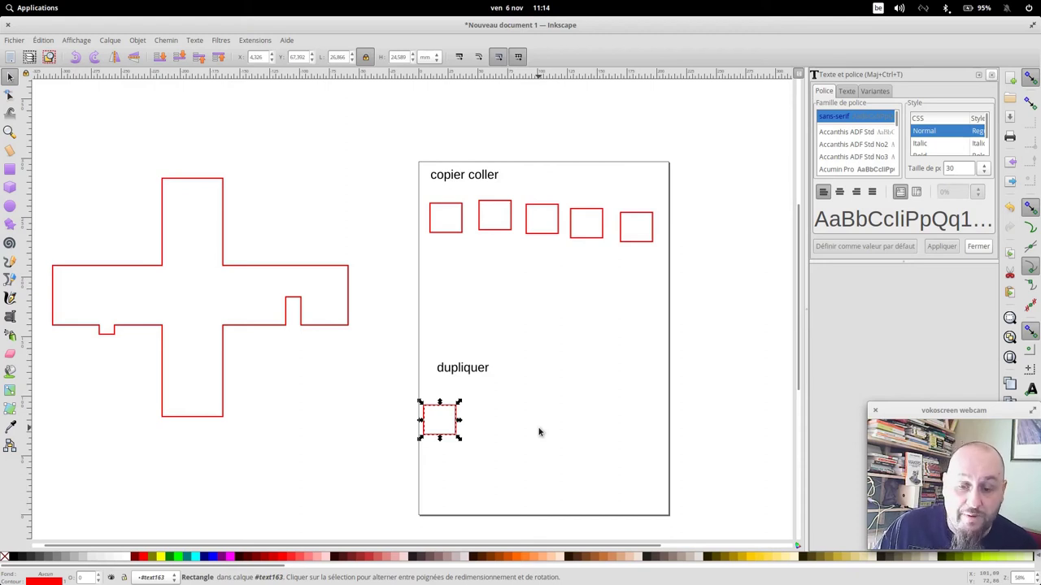
Stamp duplicates of the lower square rightward to build the five-square dupliquer row.
click(539, 432)
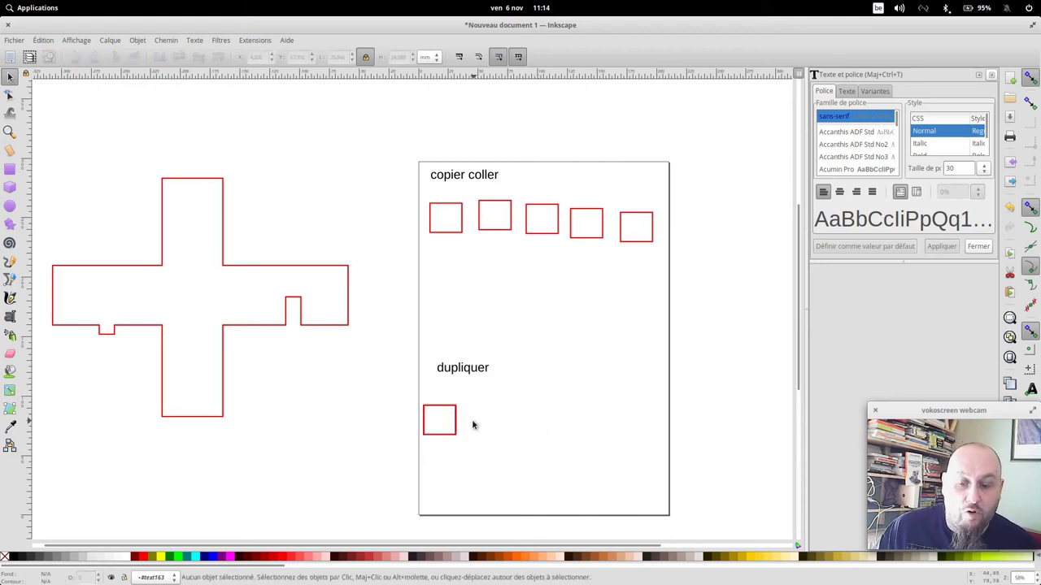
drag(454, 418, 652, 415)
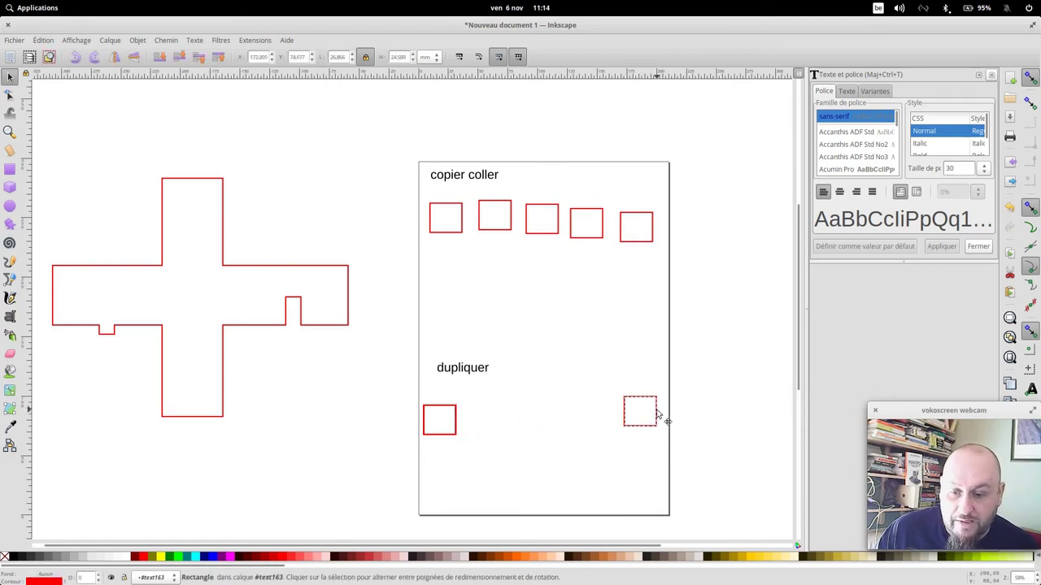
drag(457, 419, 608, 423)
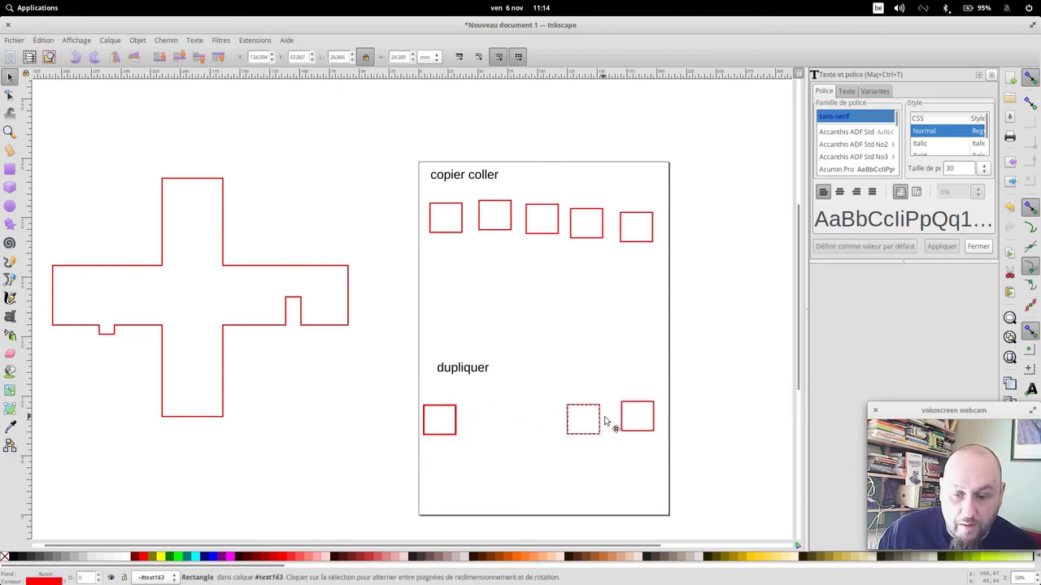
drag(462, 424, 558, 428)
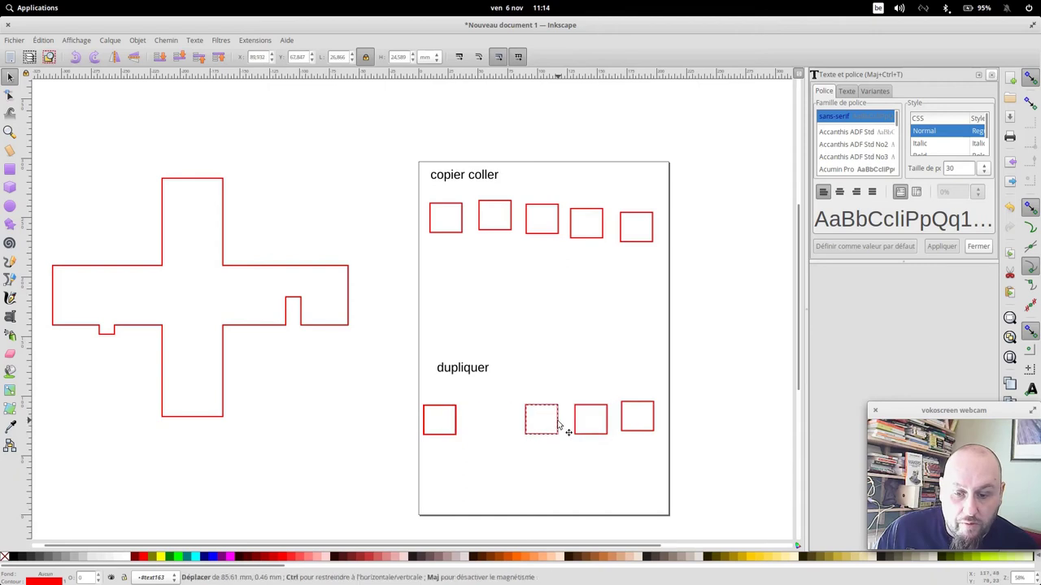
mouse_move(457, 423)
mouse_down()
mouse_move(516, 429)
mouse_move(470, 423)
mouse_up()
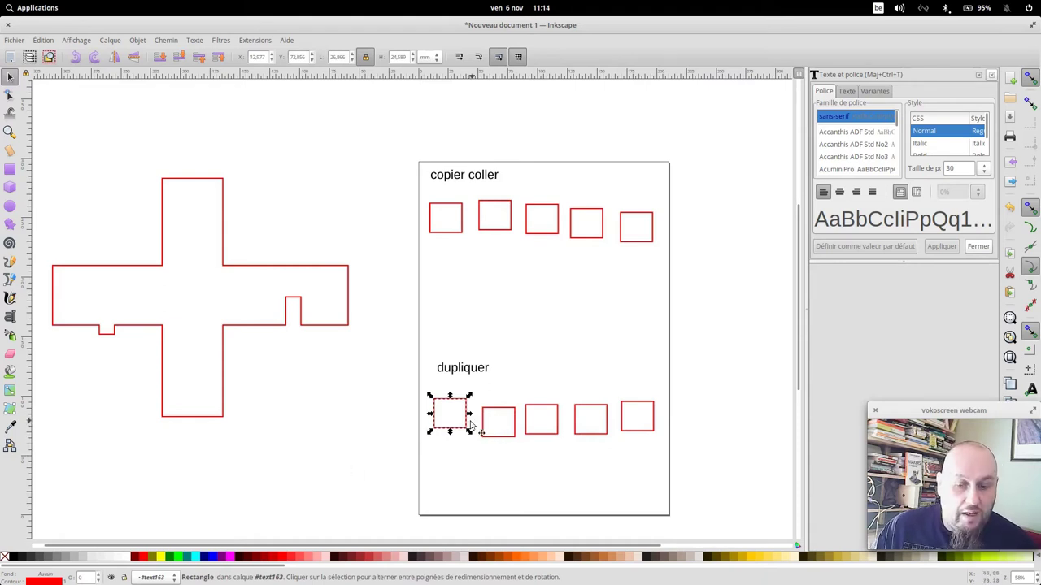
Draw a new red-outlined rectangle below the cross and leave it deselected.
click(9, 169)
drag(305, 395, 355, 435)
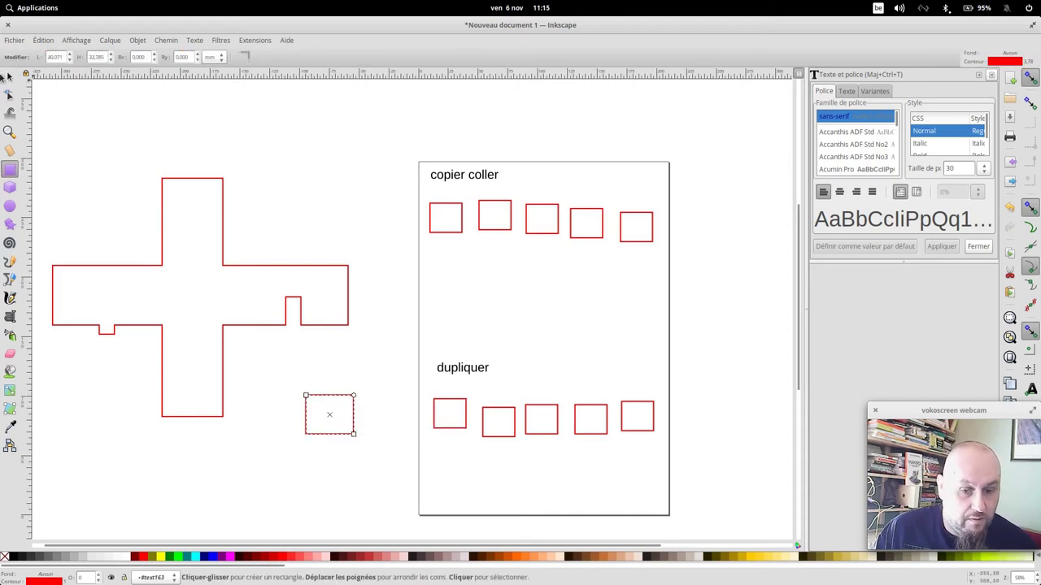
click(10, 75)
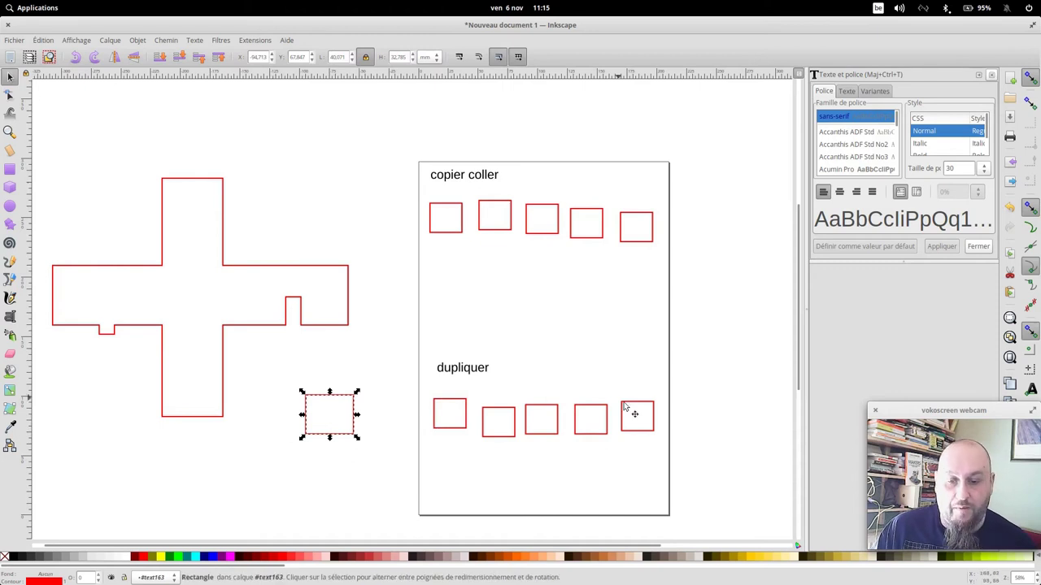
click(614, 462)
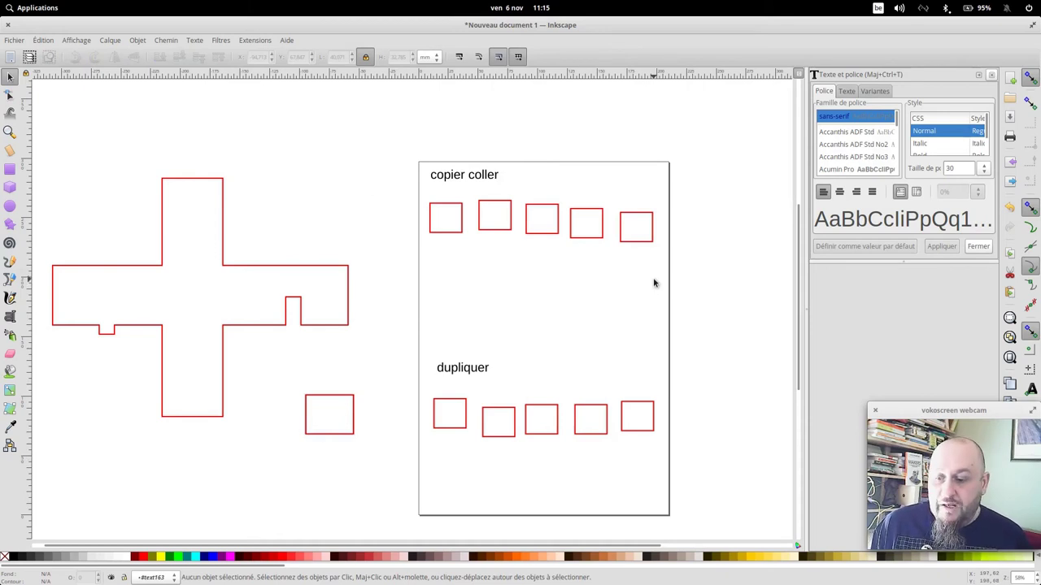
drag(964, 415, 962, 452)
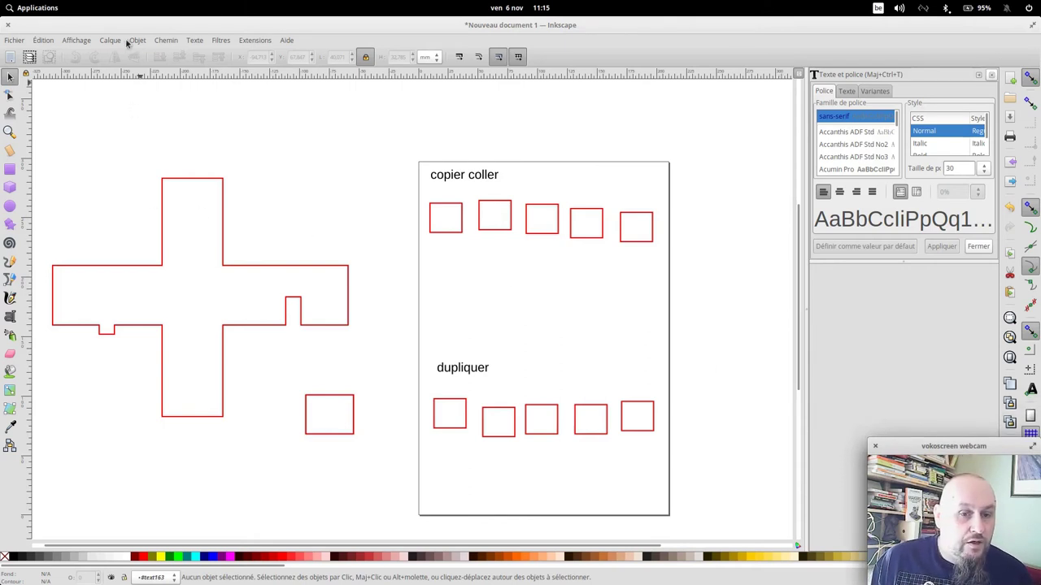
Open Objet > Aligner et distribuer with 'Relativement à' set to 'Premier sélectionné'.
click(137, 41)
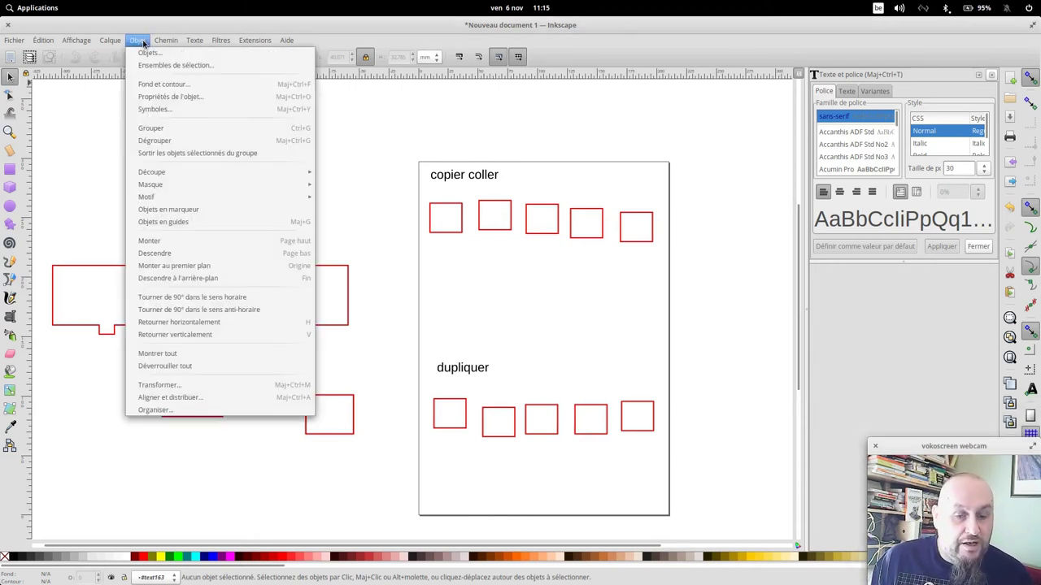
click(218, 397)
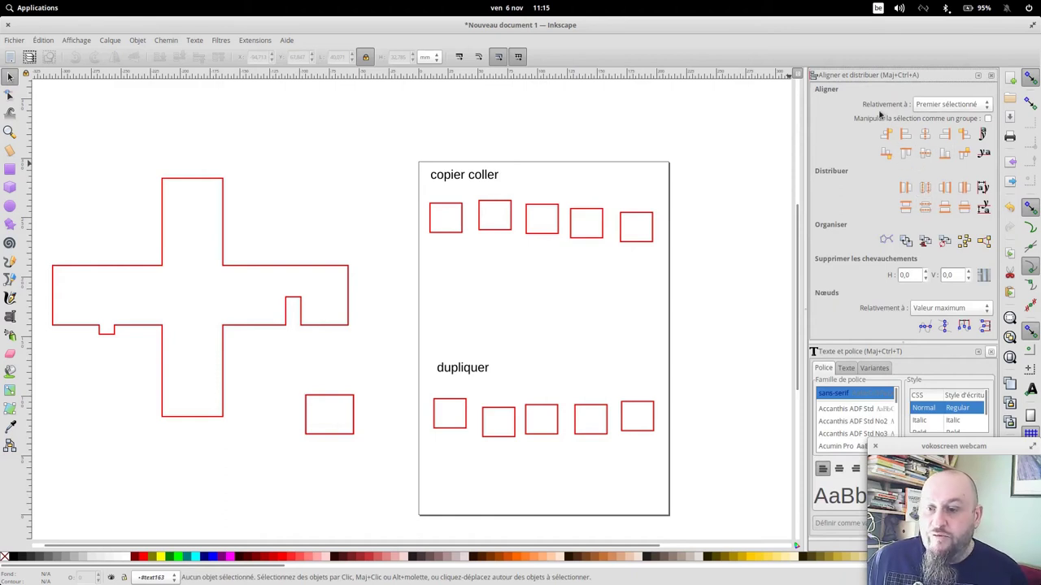
click(958, 105)
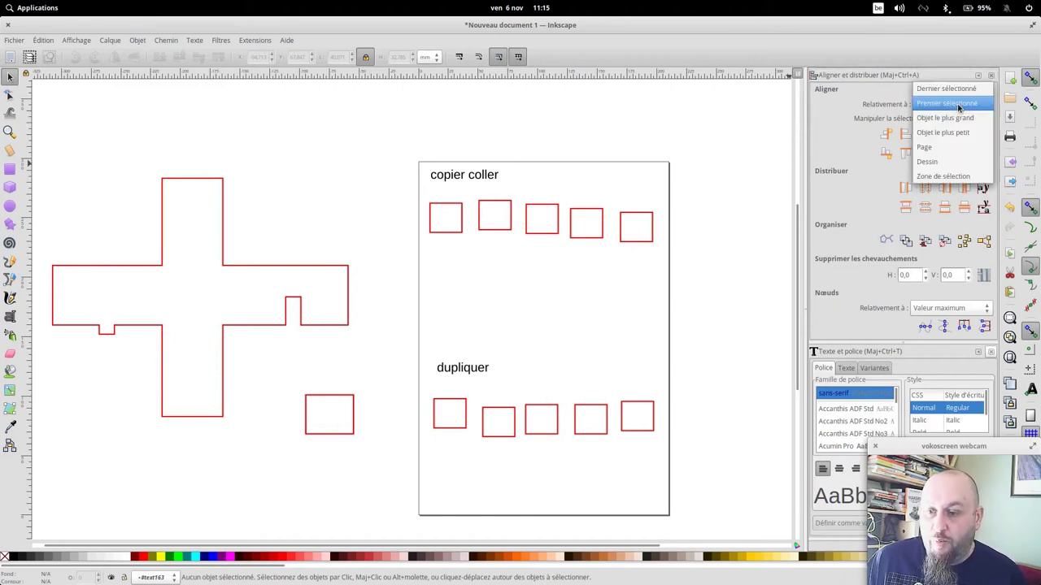
click(959, 106)
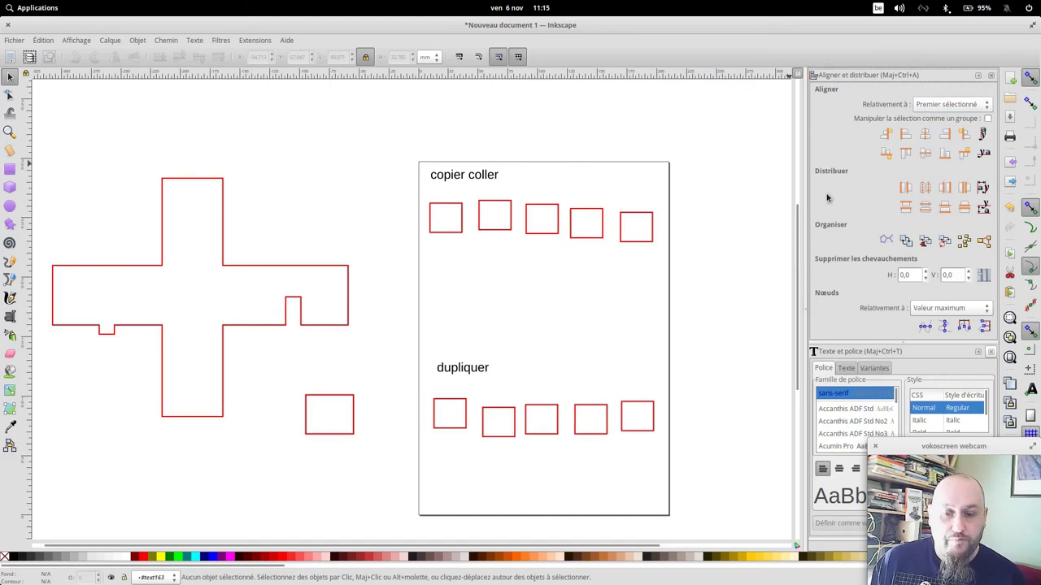
Centre the copier coller row, then the dupliquer row, on their horizontal axes.
click(445, 233)
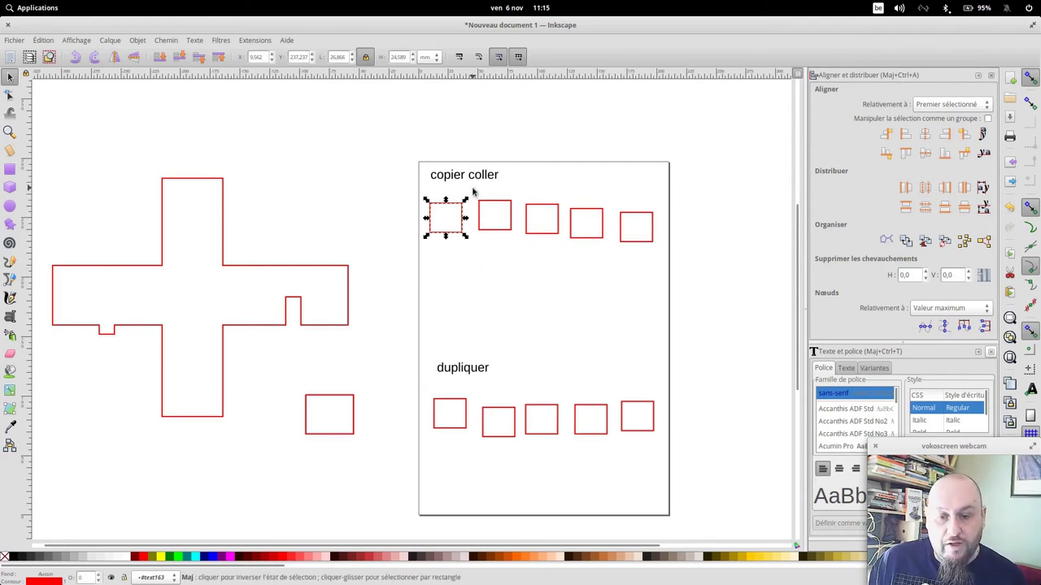
shift+drag(473, 189, 668, 268)
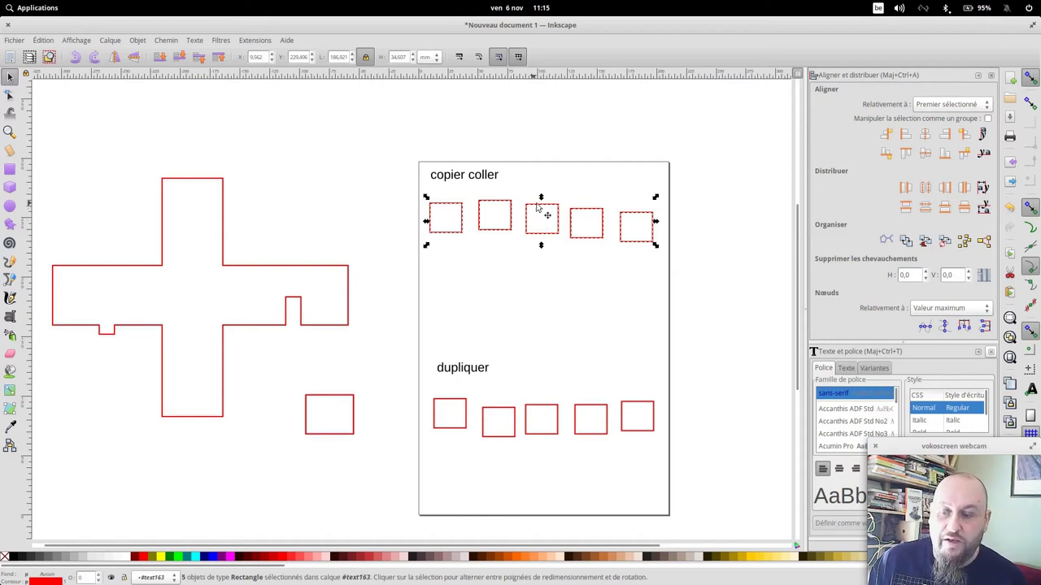
click(923, 154)
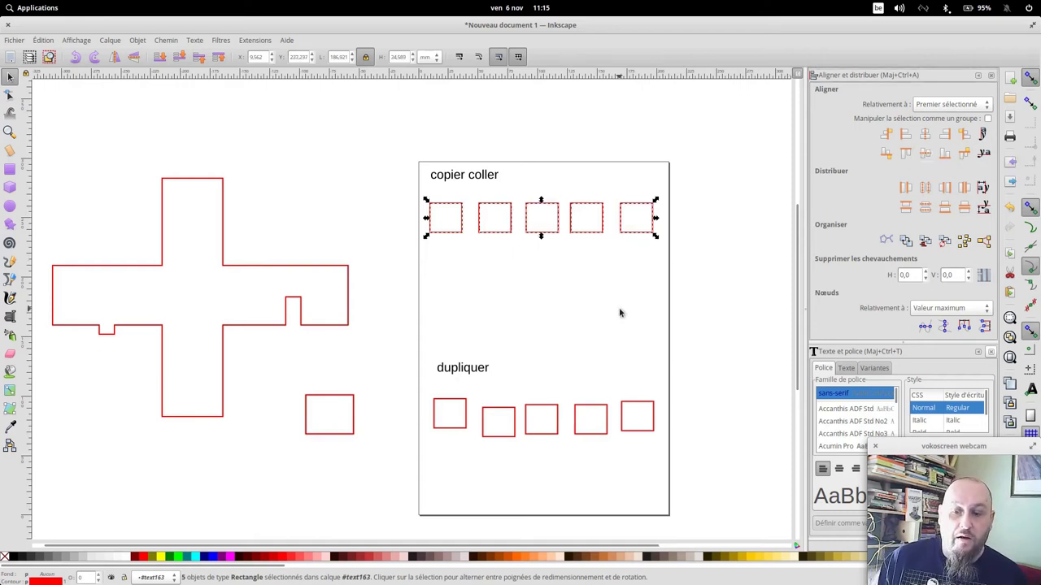
drag(687, 467, 407, 387)
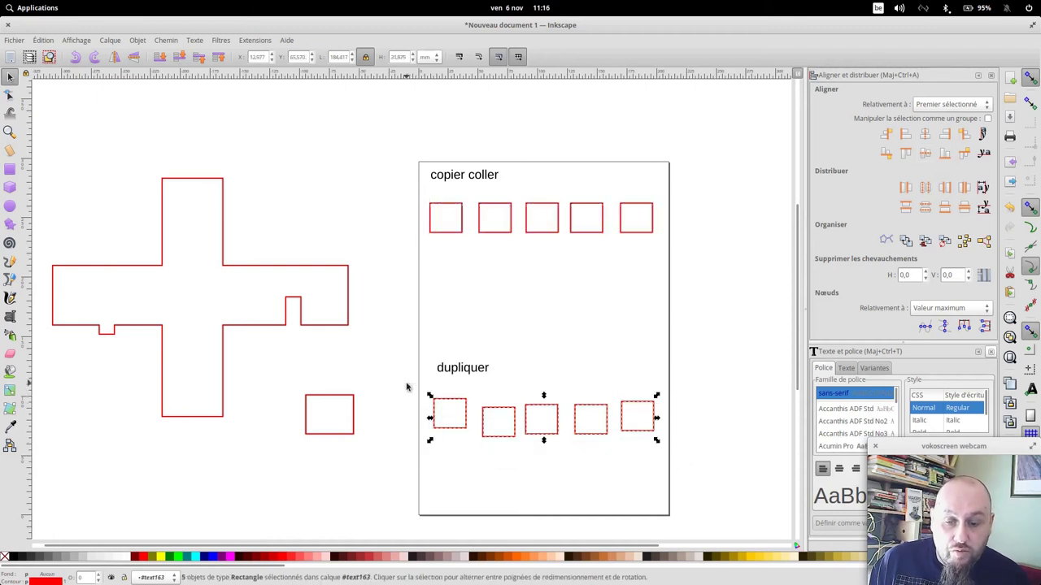
click(925, 154)
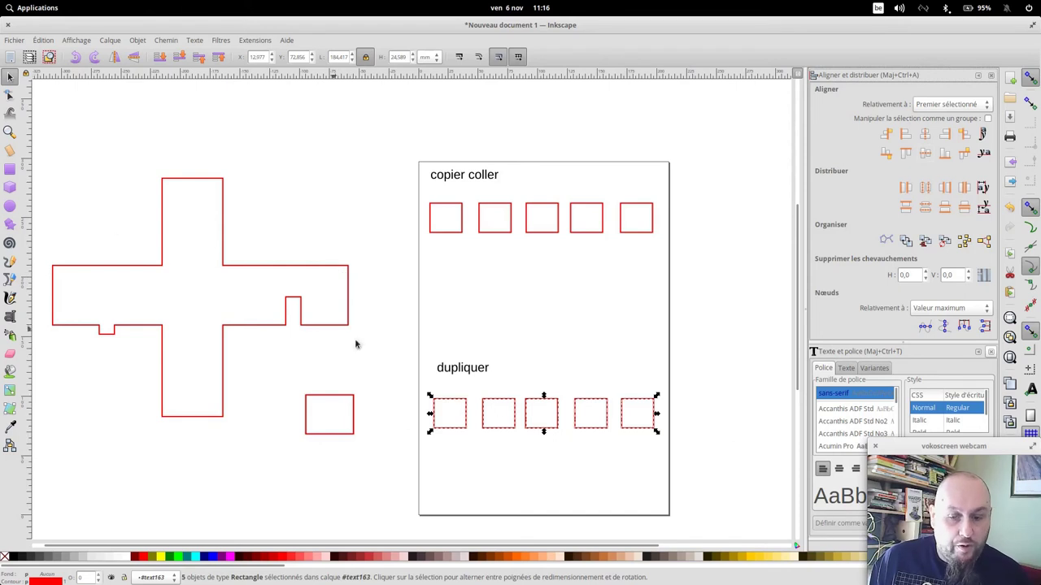
click(536, 372)
Place square copies at both ends below the dupliquer row and align them horizontally.
click(446, 404)
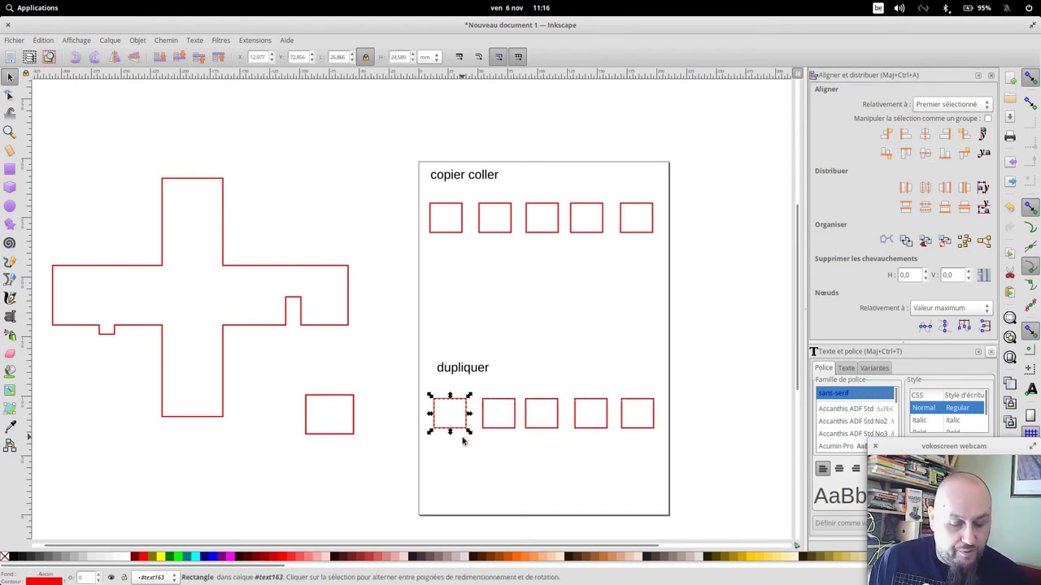
key(ctrl+v)
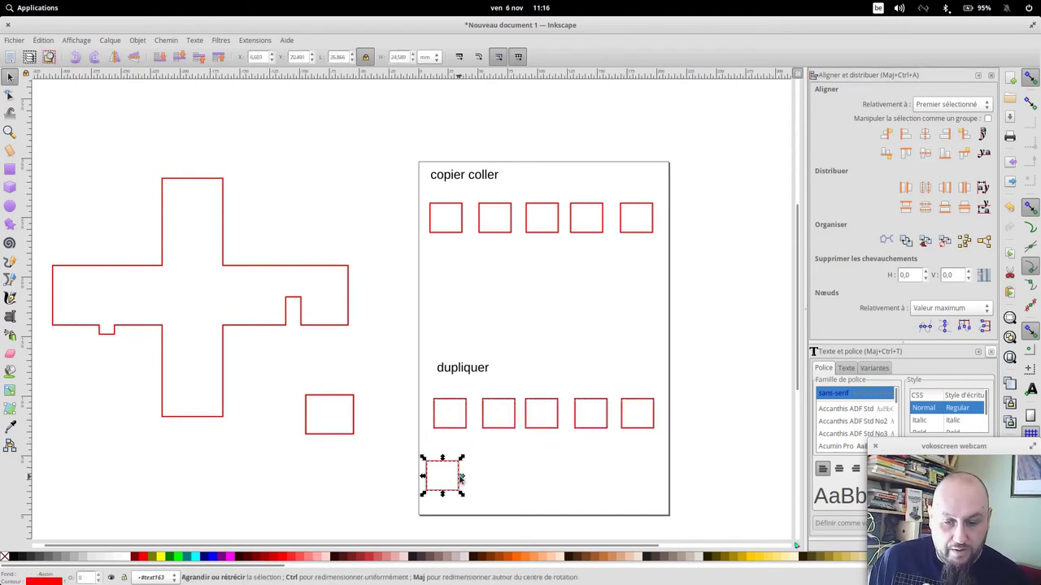
drag(454, 464, 459, 459)
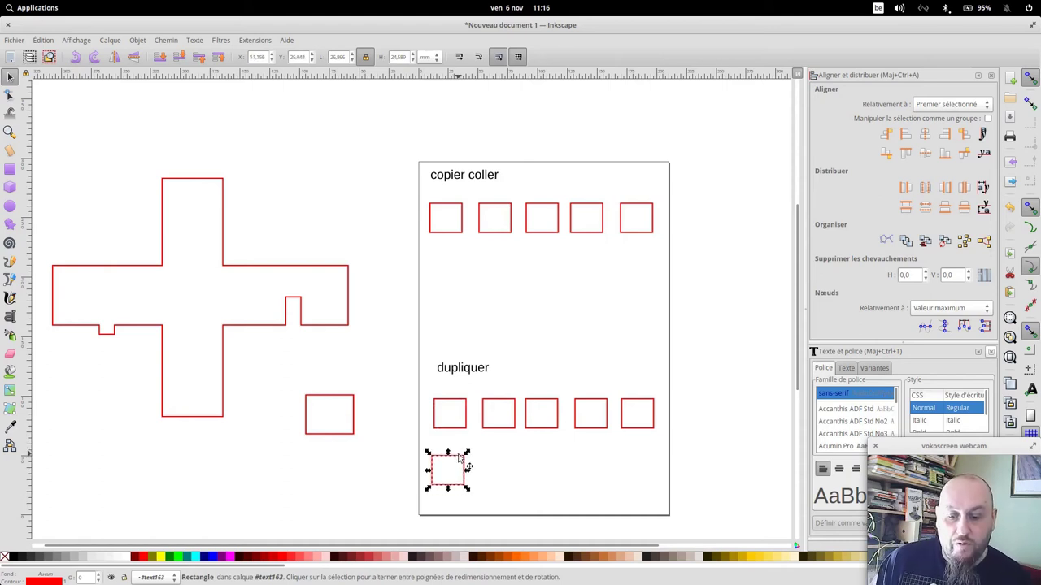
key(ctrl)
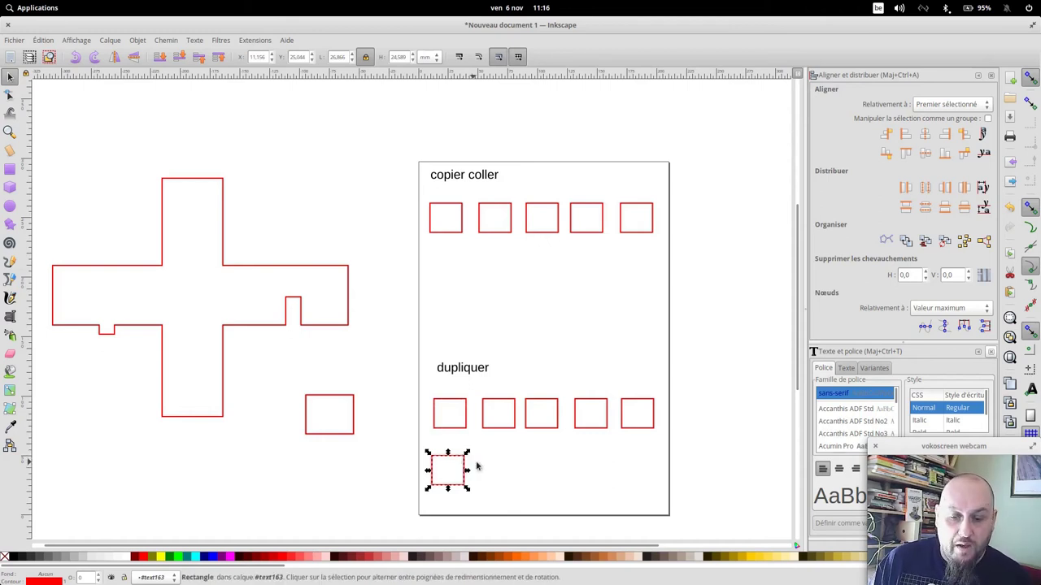
key(ctrl+d)
drag(470, 473, 661, 465)
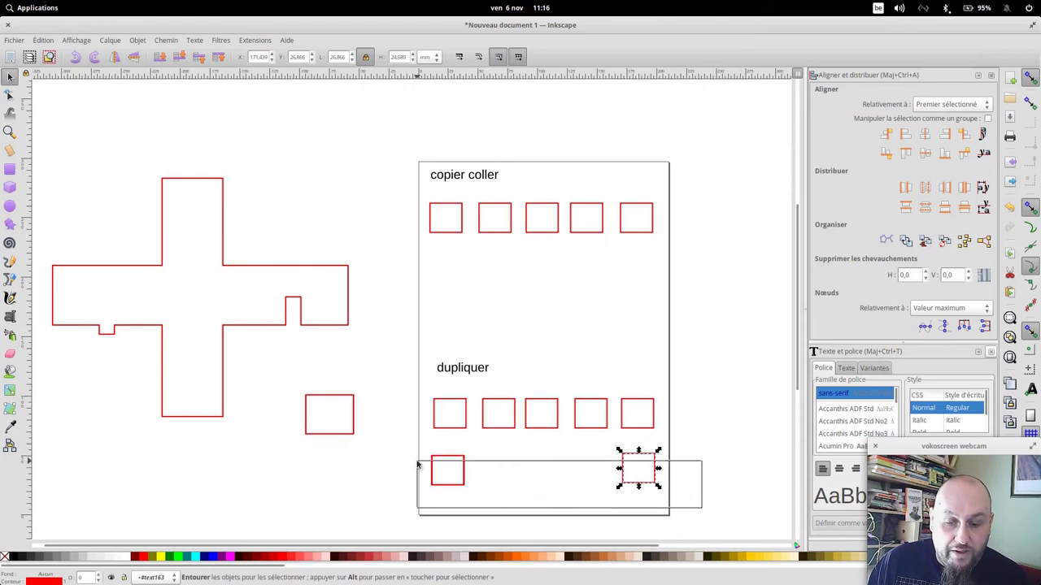
drag(703, 512, 405, 449)
click(924, 153)
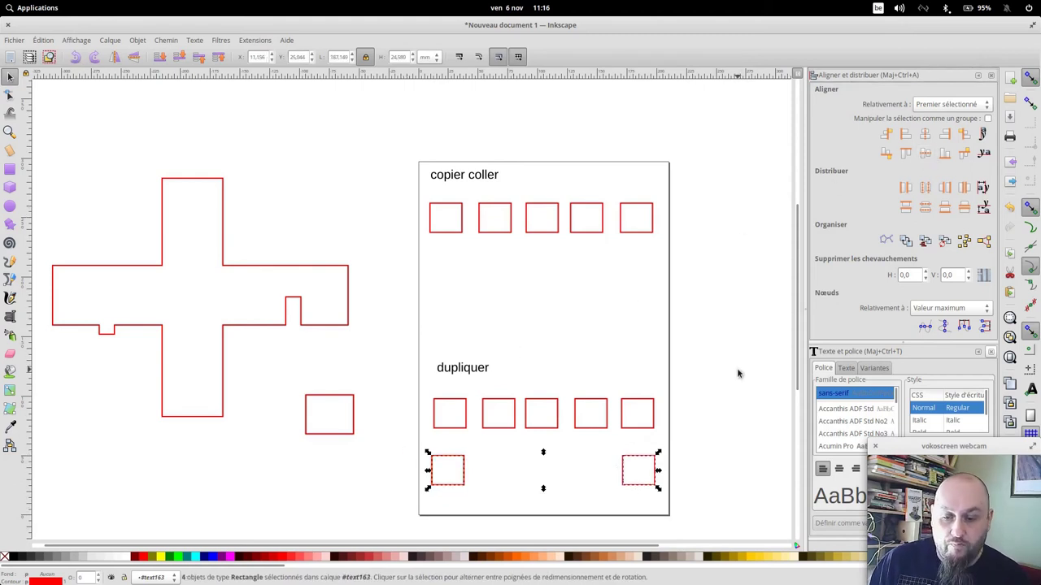
click(616, 293)
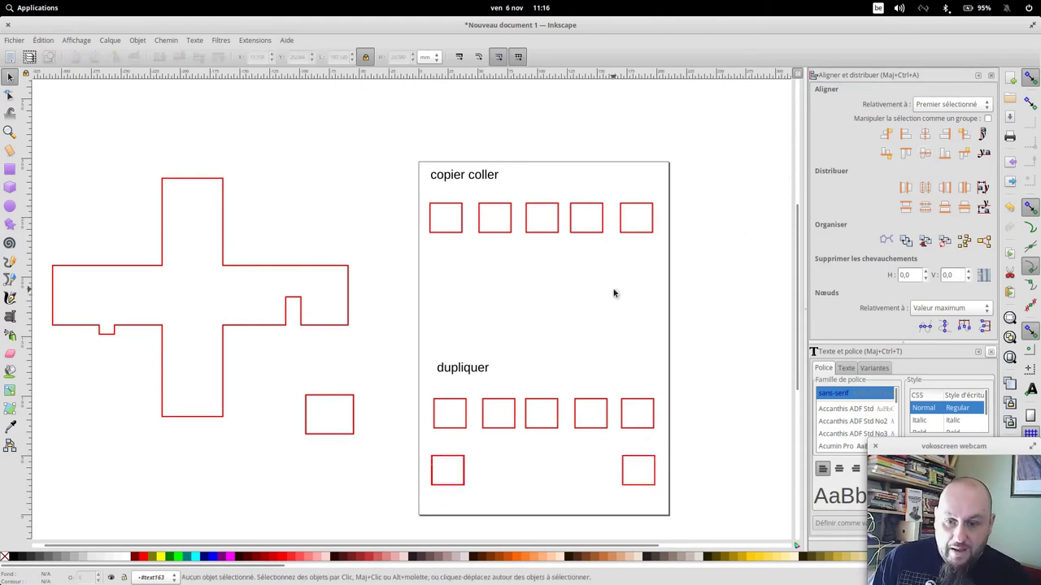
Nudge the fourth squares right and evenly distribute the copier coller squares' centres.
click(602, 225)
drag(603, 225, 614, 225)
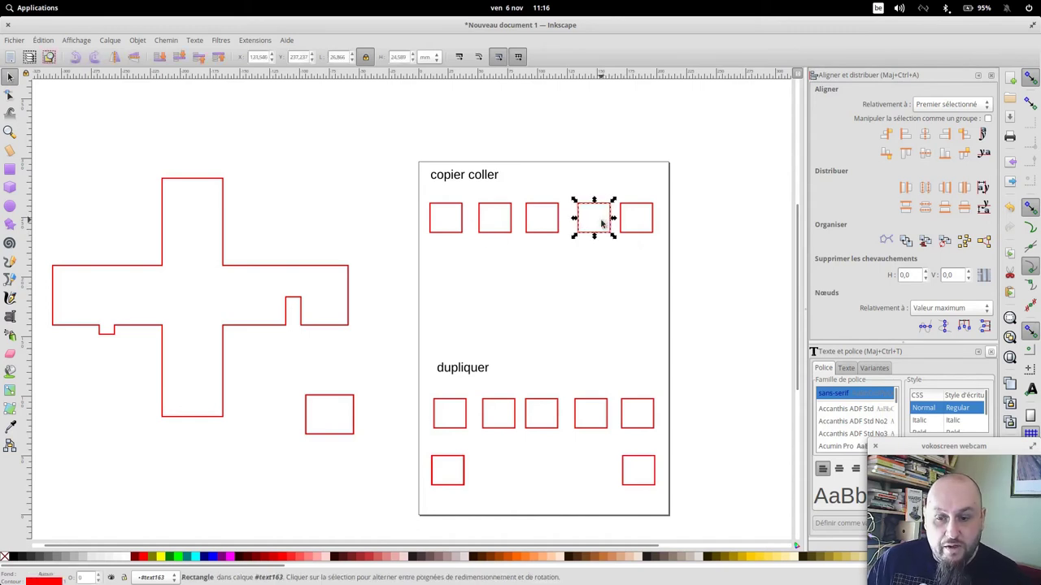
click(607, 419)
key(Right)
key(Right)
key(Right)
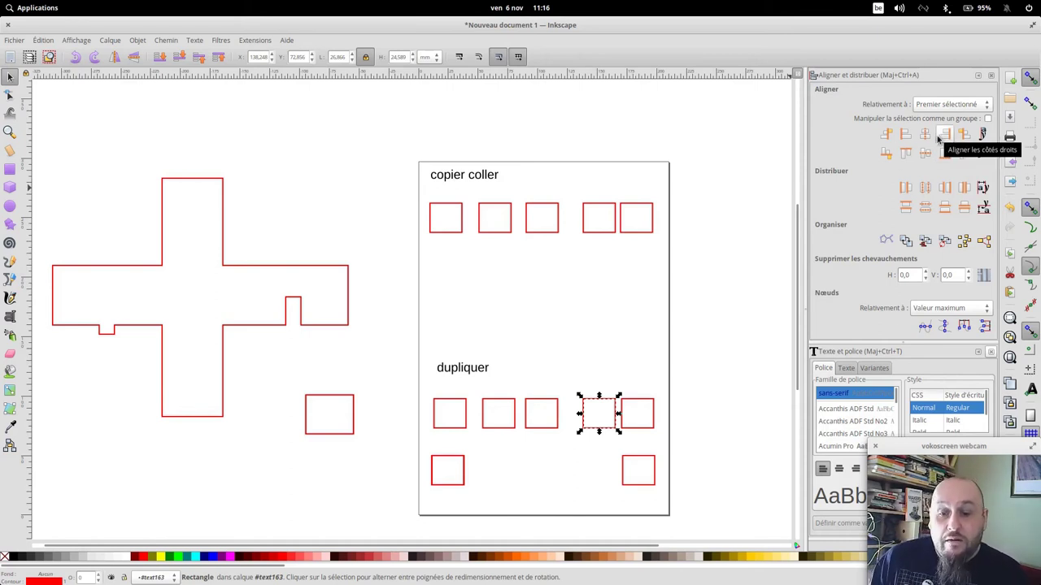
drag(681, 251, 404, 191)
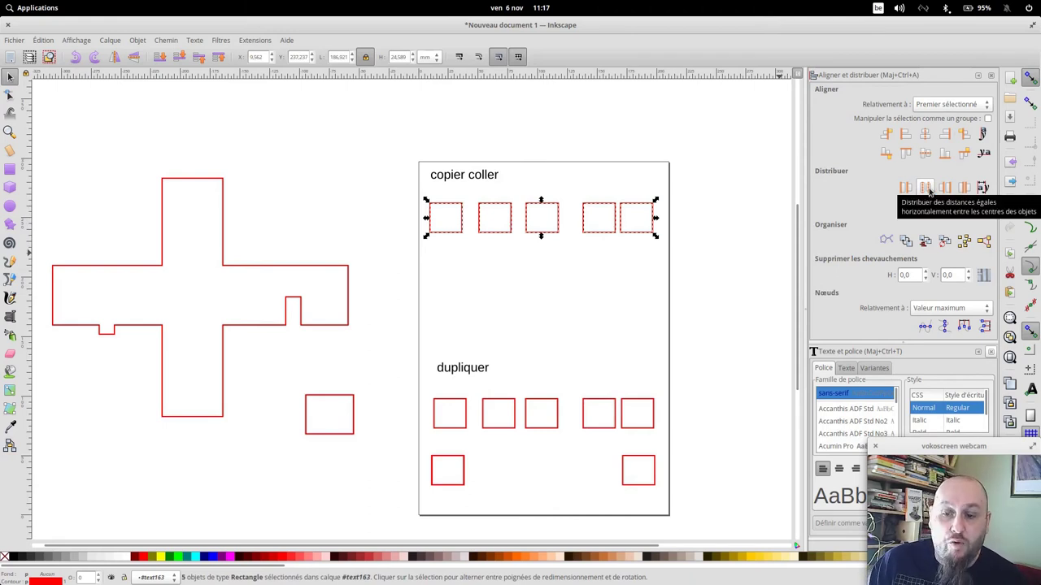
click(929, 191)
click(930, 188)
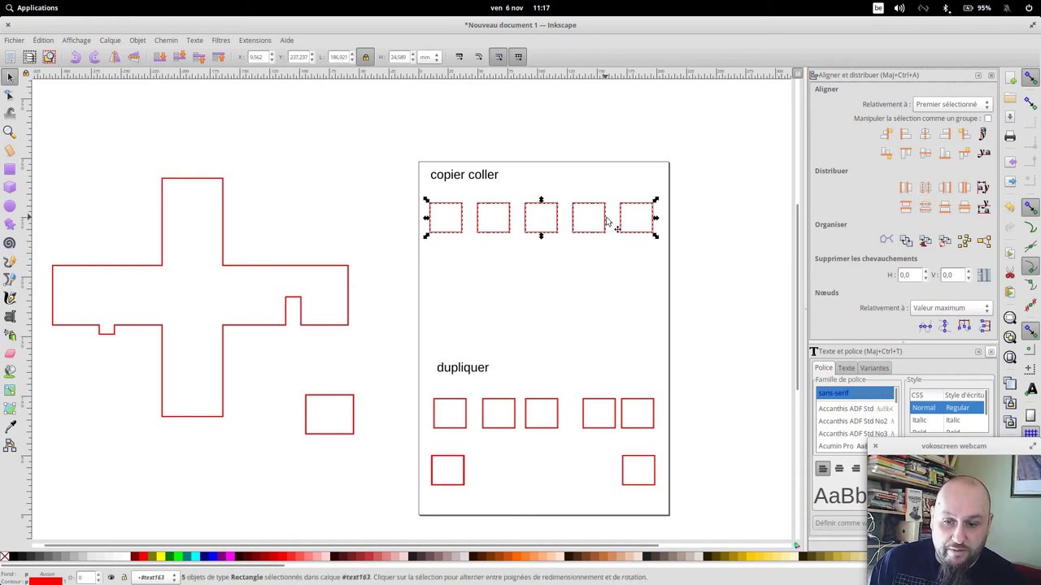
Evenly distribute the dupliquer row and the four bottom-row squares, then deselect.
drag(406, 385, 680, 442)
click(928, 189)
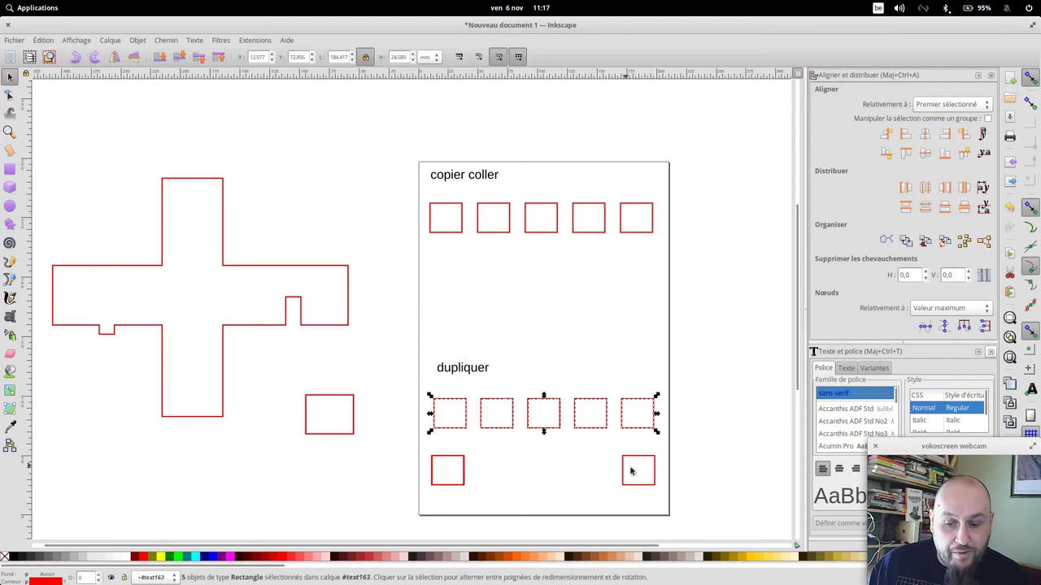
drag(710, 508, 382, 445)
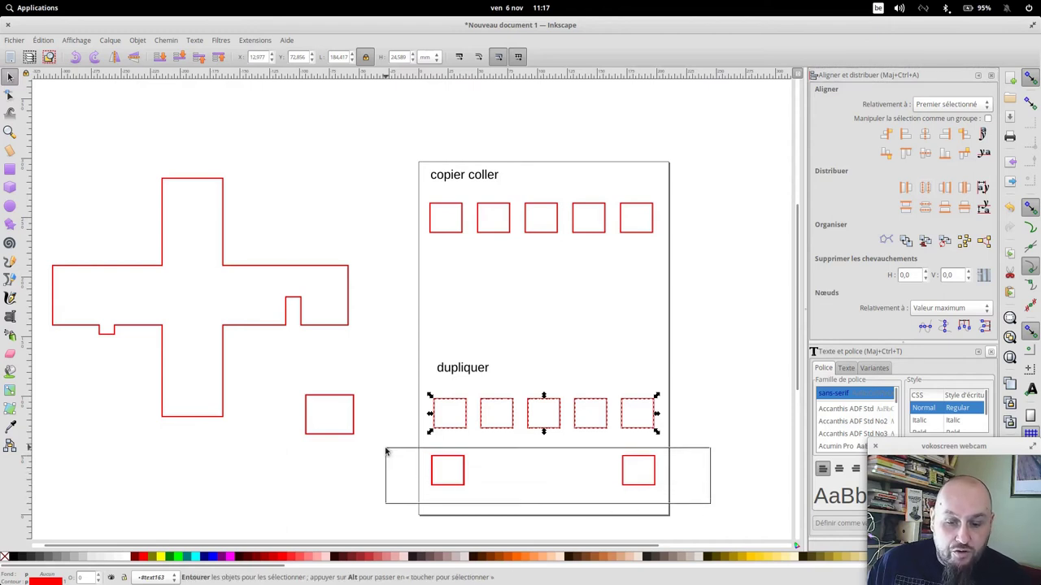
click(925, 188)
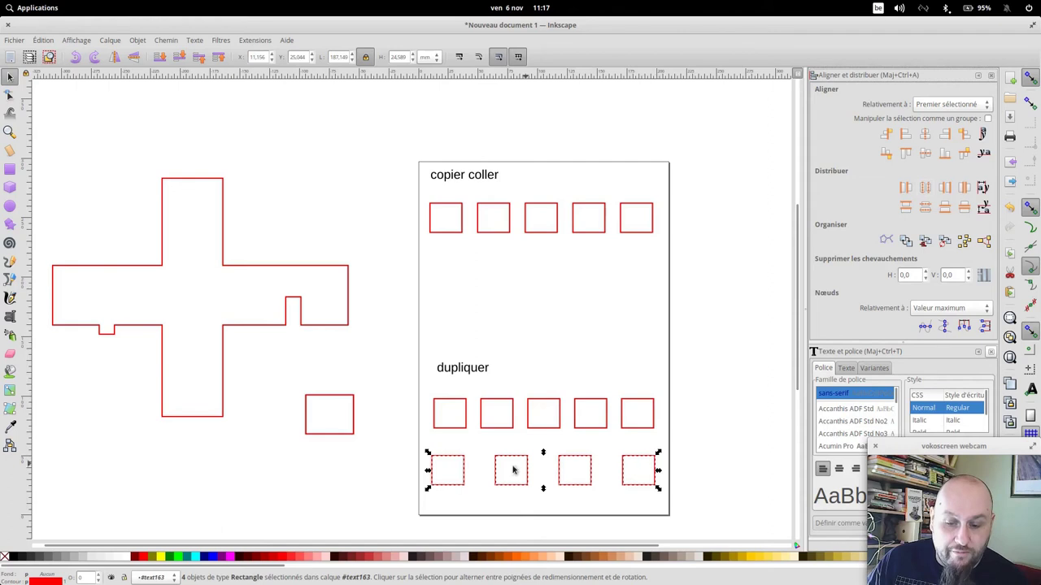
click(472, 451)
click(454, 461)
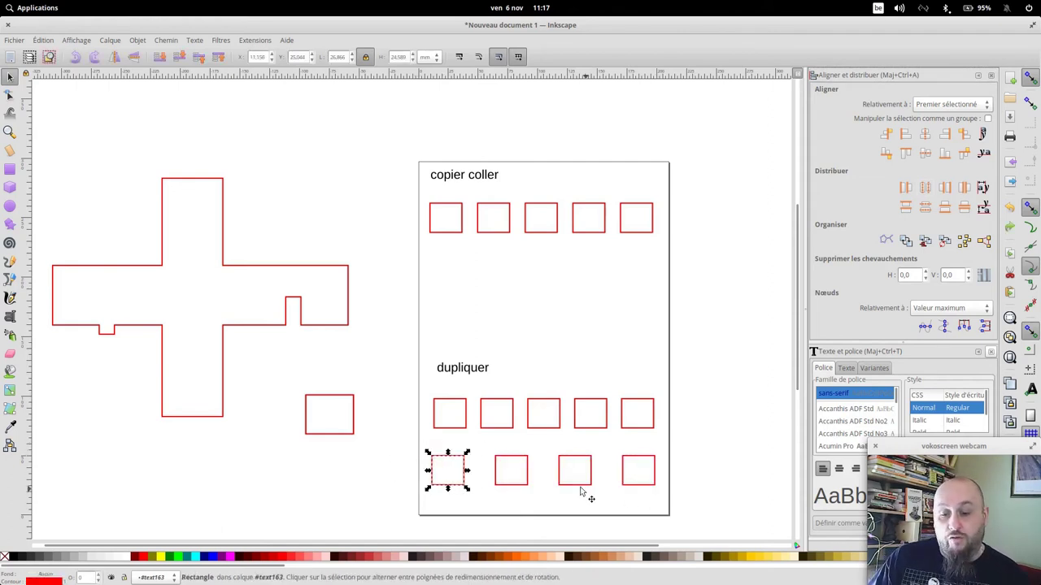
key(Escape)
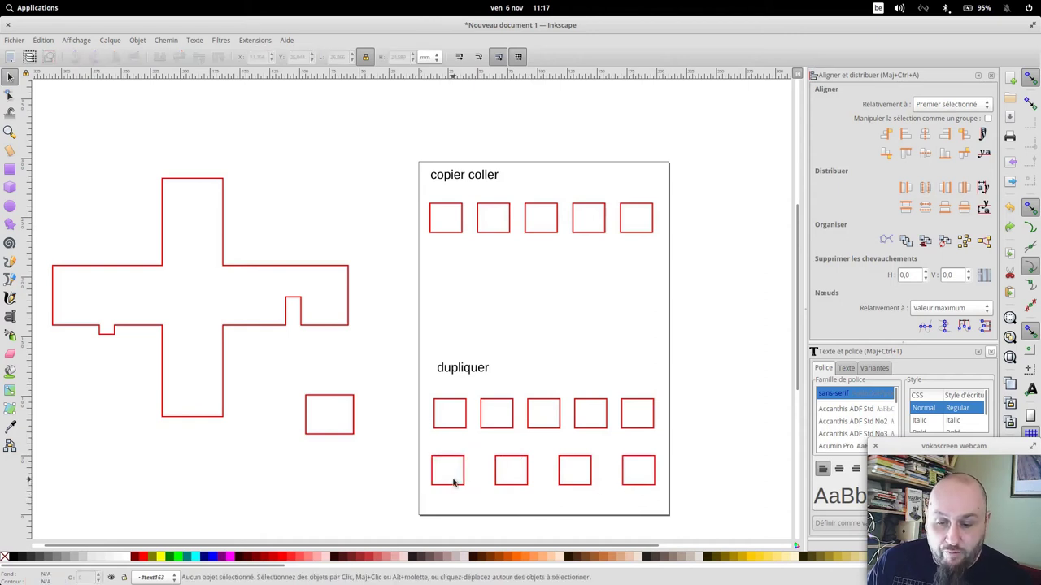
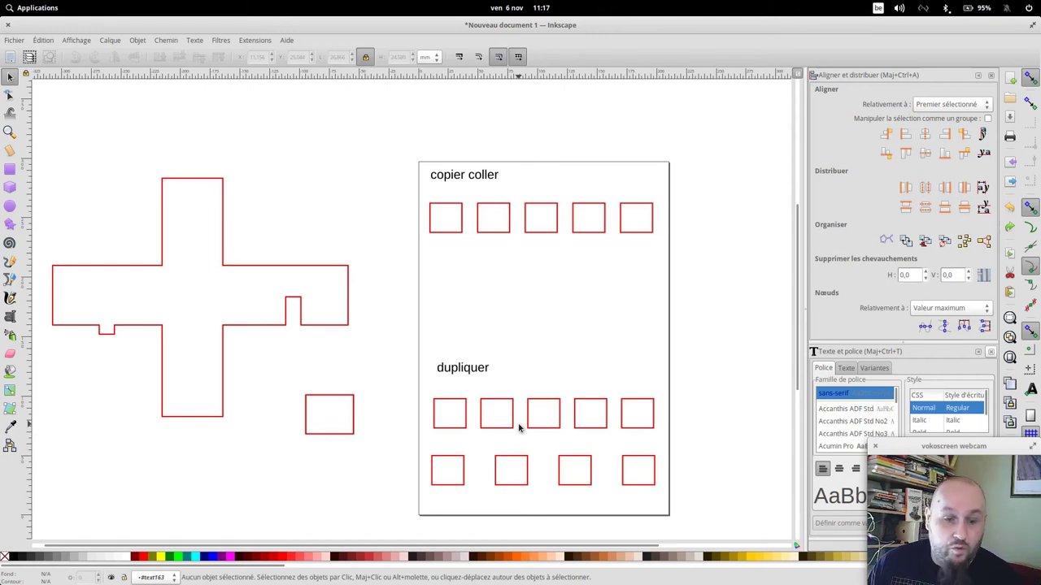
Select all the shapes to inspect their nodes, then clear the selection.
mouse_move(40, 100)
mouse_down()
mouse_move(61, 137)
mouse_move(719, 517)
mouse_up()
key(n)
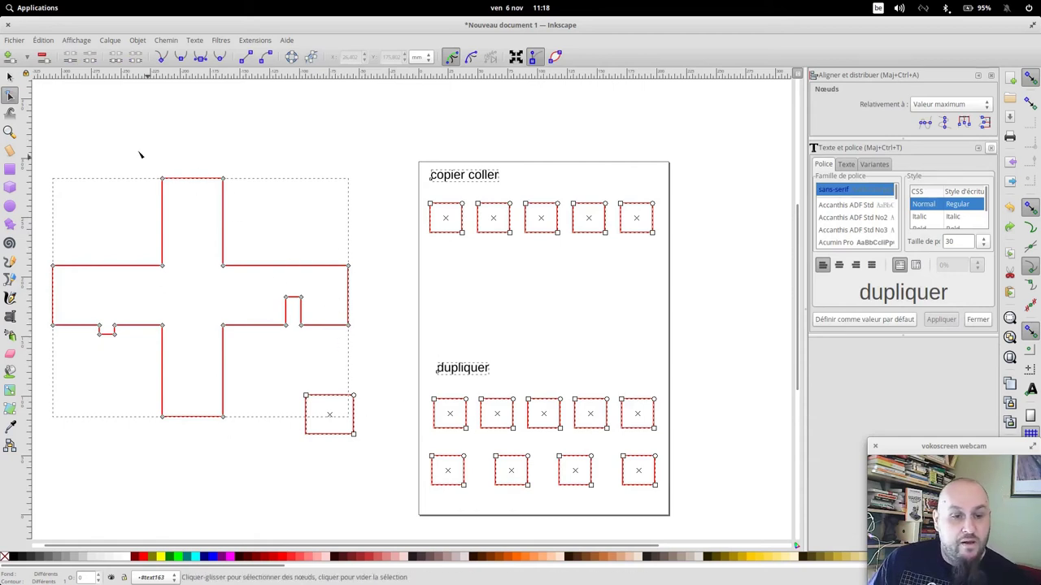
click(10, 77)
click(372, 453)
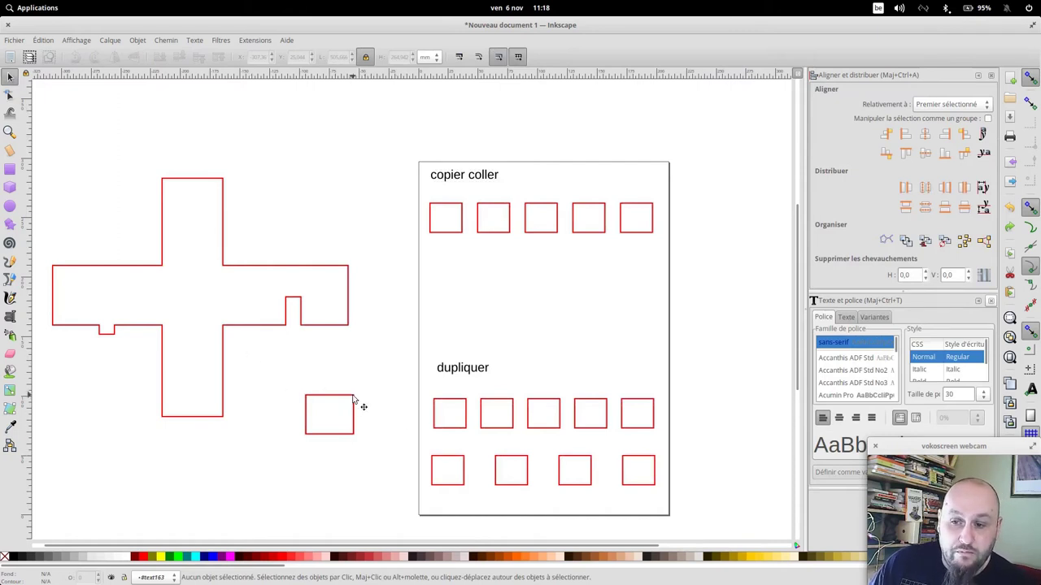
Convert the small square beside the cross into a path with Objet en chemin.
drag(267, 365, 407, 493)
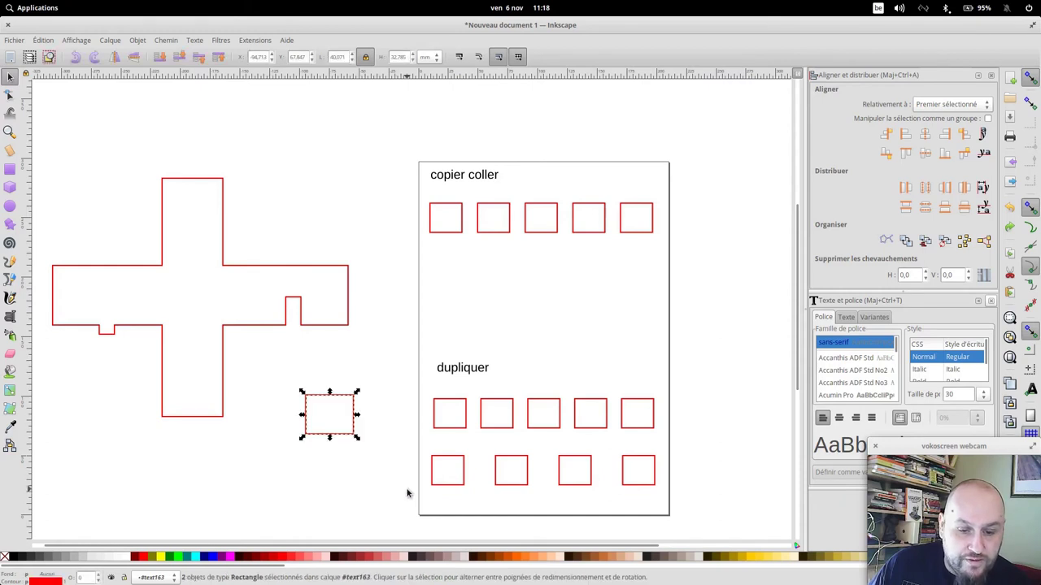
click(166, 40)
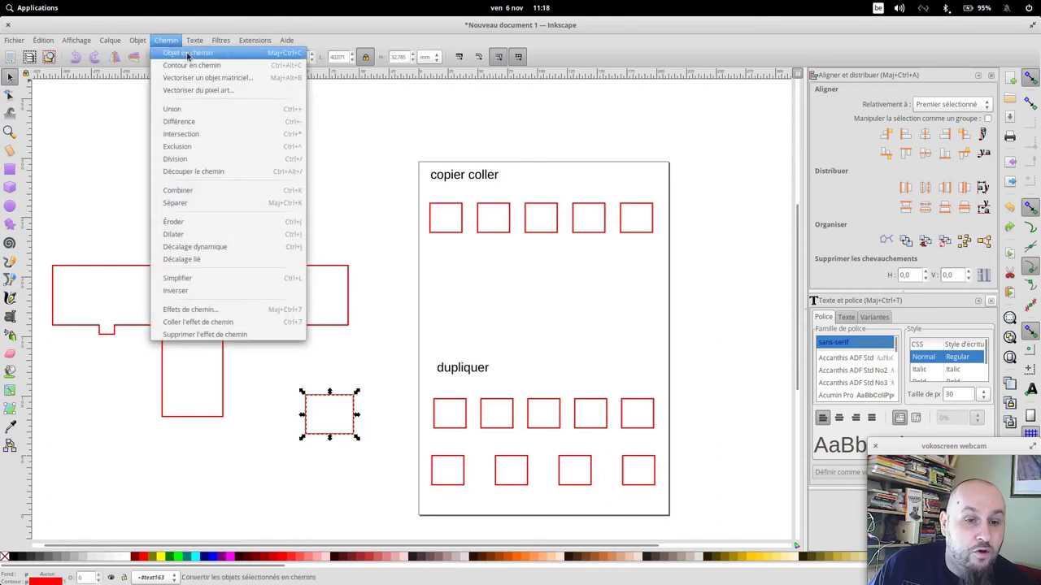
click(188, 54)
click(387, 350)
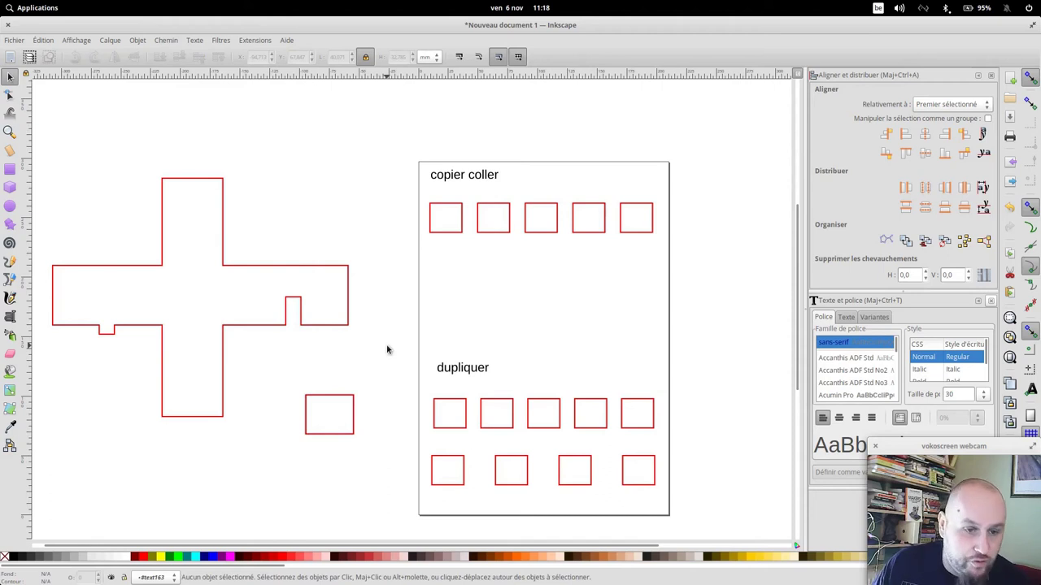
Drag the square's four corner nodes outward into a tapered quadrilateral.
click(10, 96)
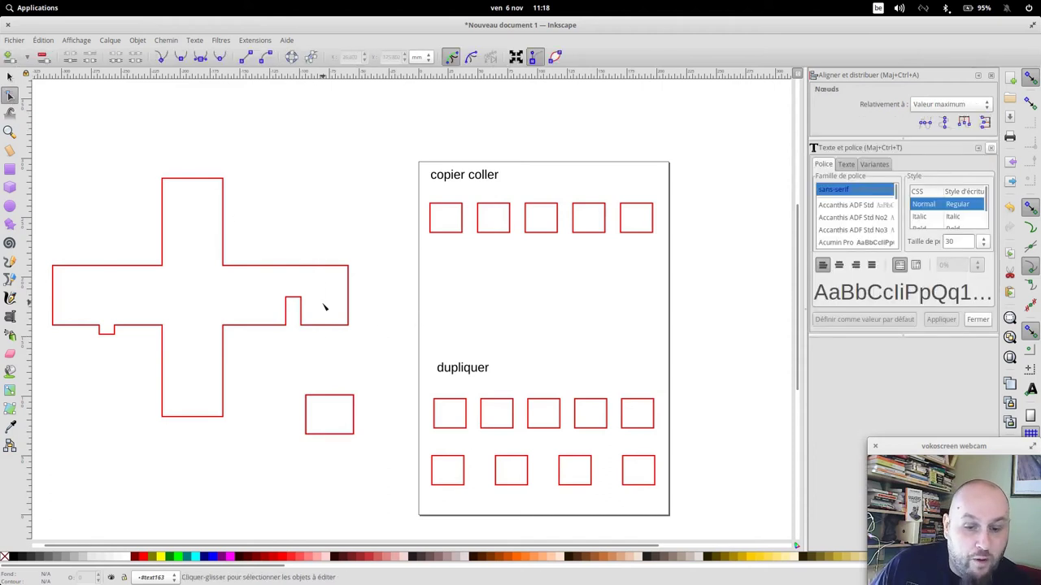
click(338, 403)
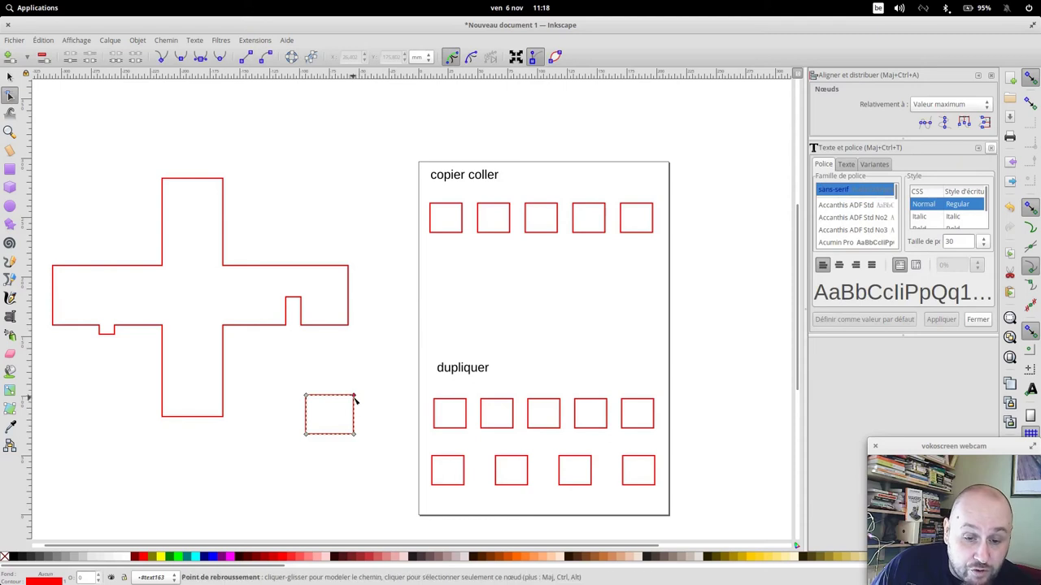
drag(355, 396, 367, 369)
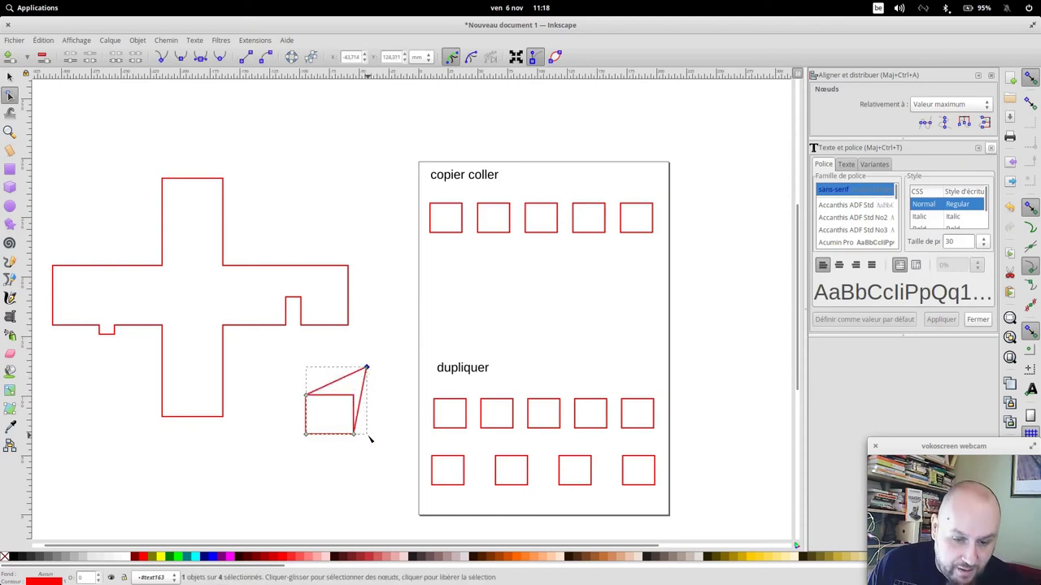
drag(355, 434, 369, 449)
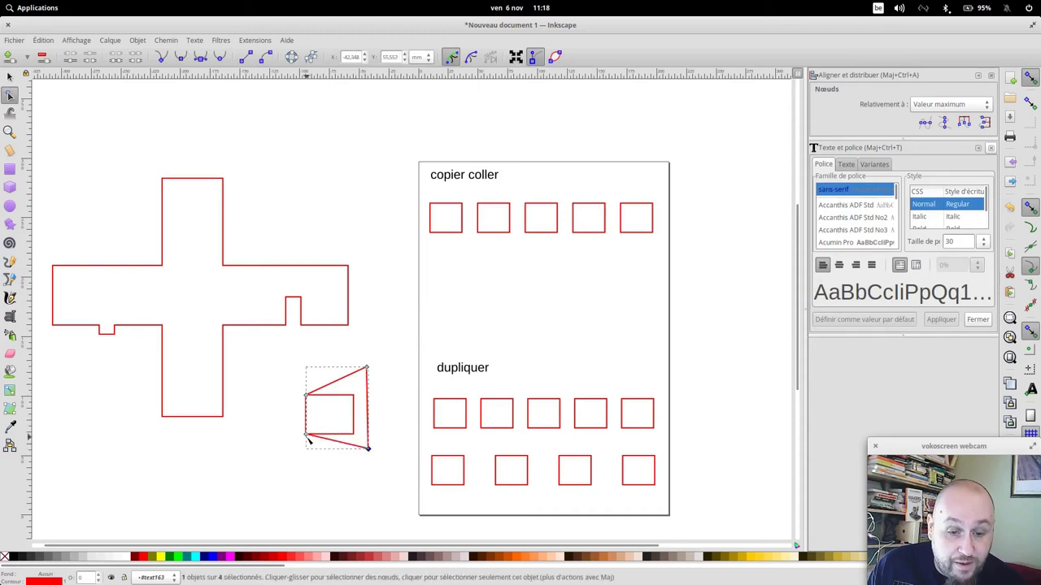
drag(306, 434, 290, 436)
drag(307, 396, 299, 384)
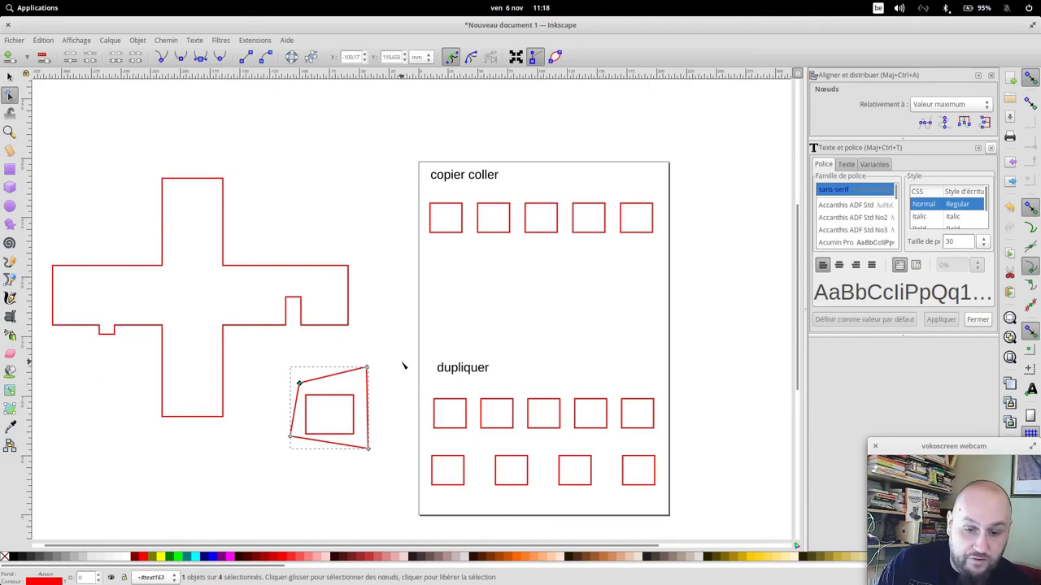
Shift the top-left node further left and delete the left side between the two left nodes.
key(plus)
key(plus)
drag(340, 331, 520, 126)
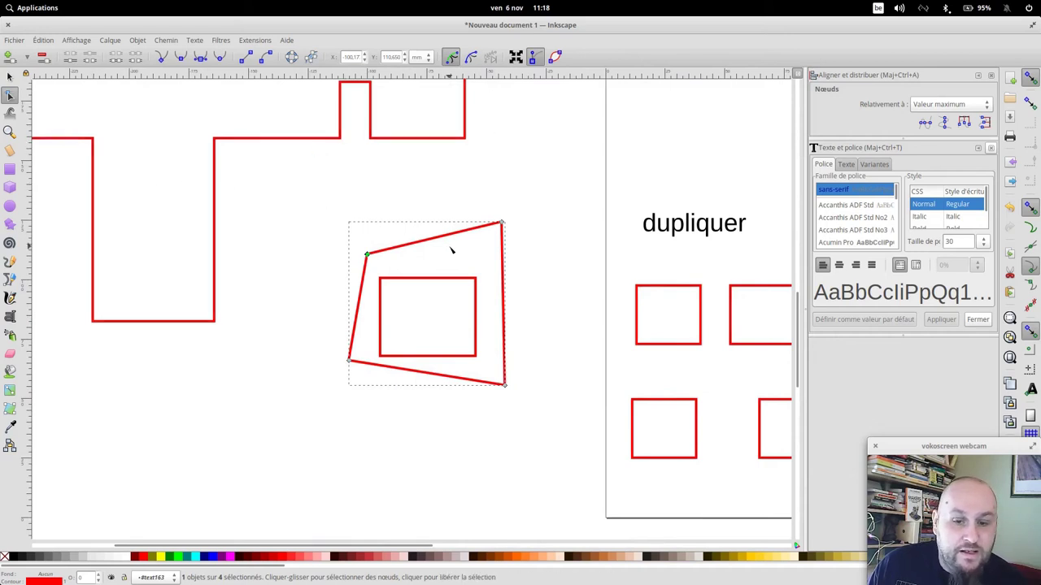
click(546, 233)
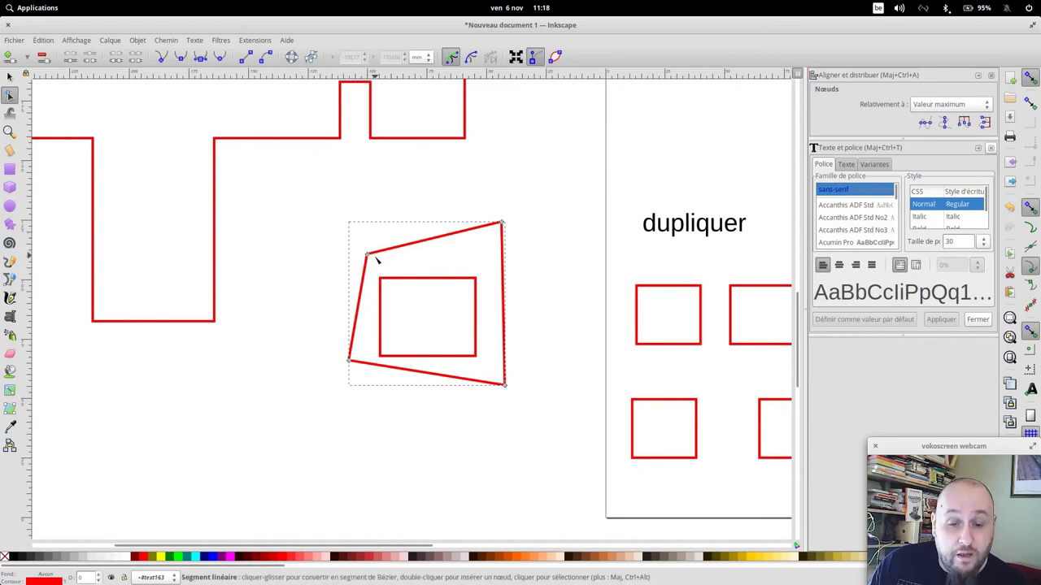
drag(367, 256, 351, 255)
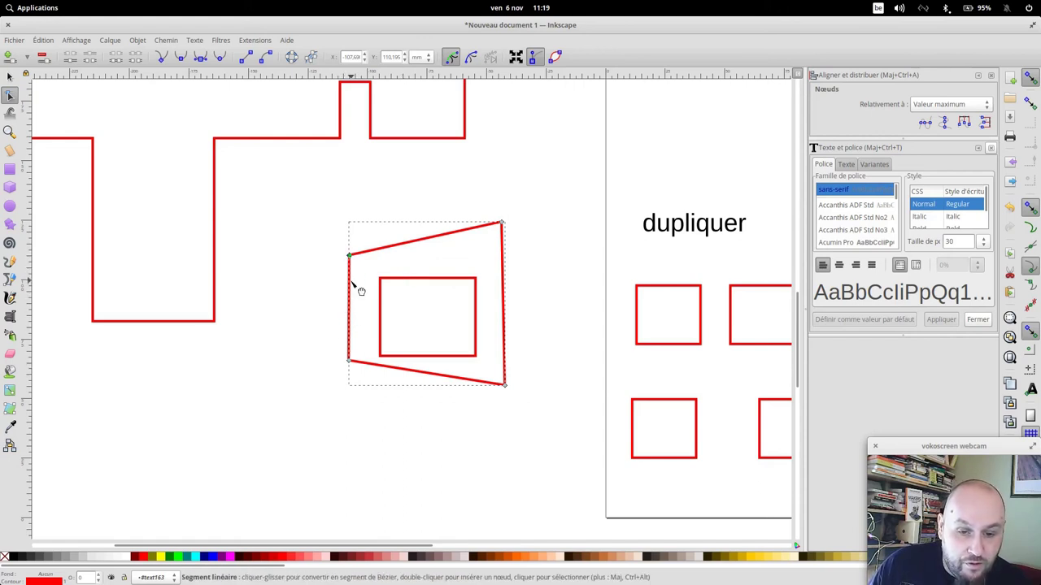
drag(336, 237, 360, 376)
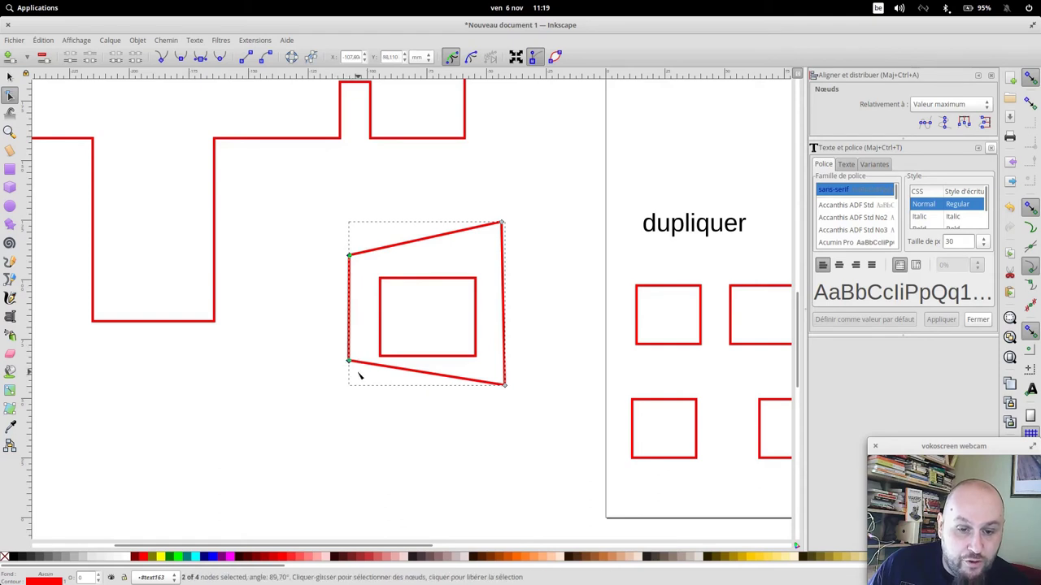
click(137, 56)
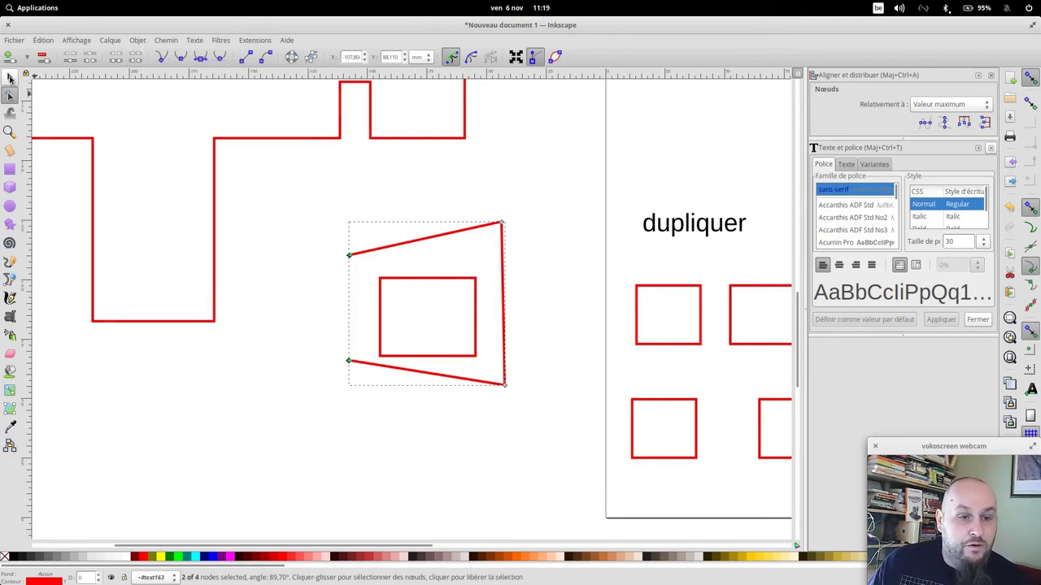
click(9, 78)
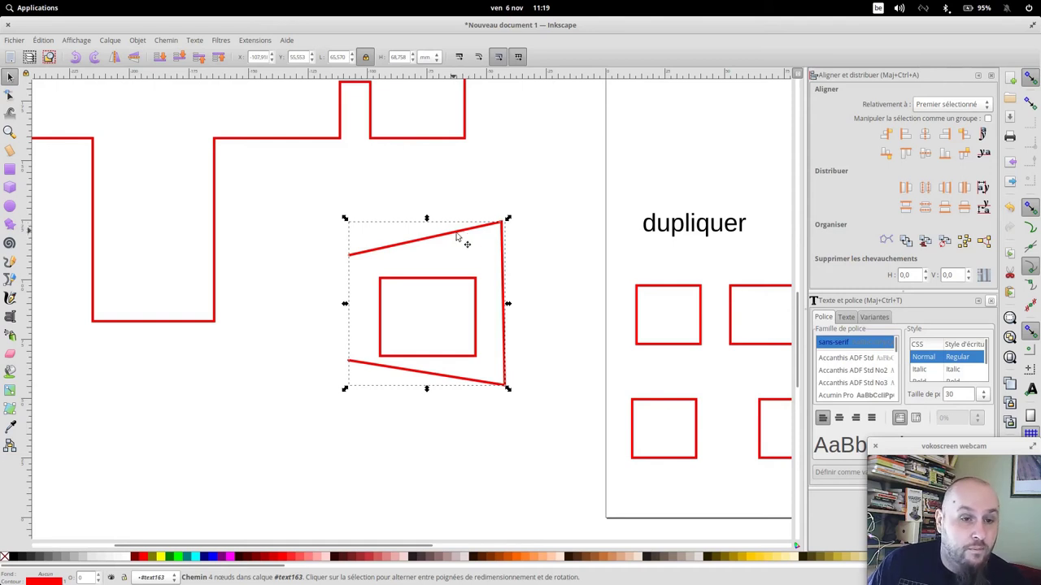
Duplicate the open trapezoid, mirror the copy horizontally, move it left, and shift the cross up-left.
key(ctrl)
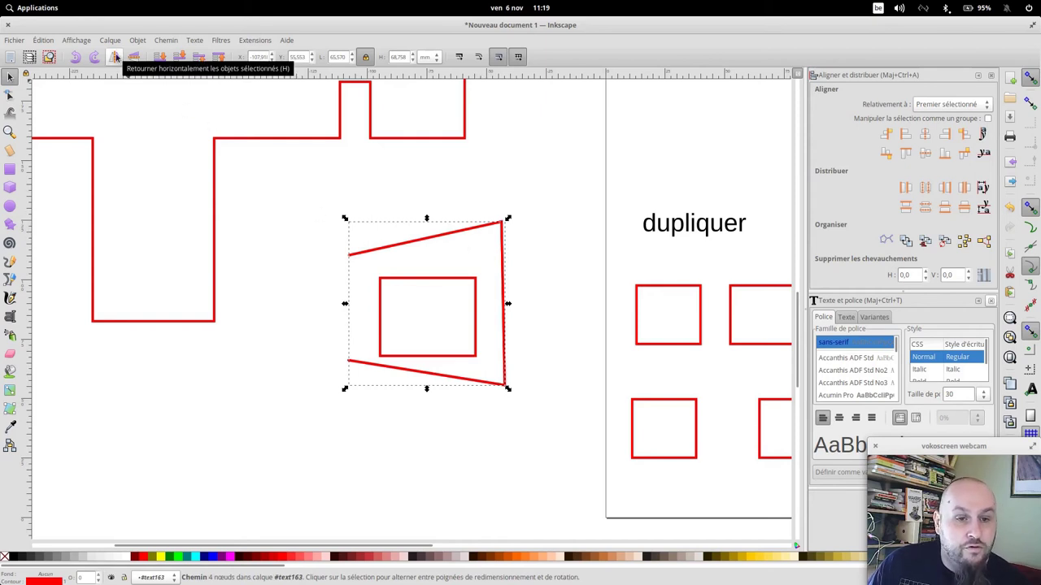
click(116, 57)
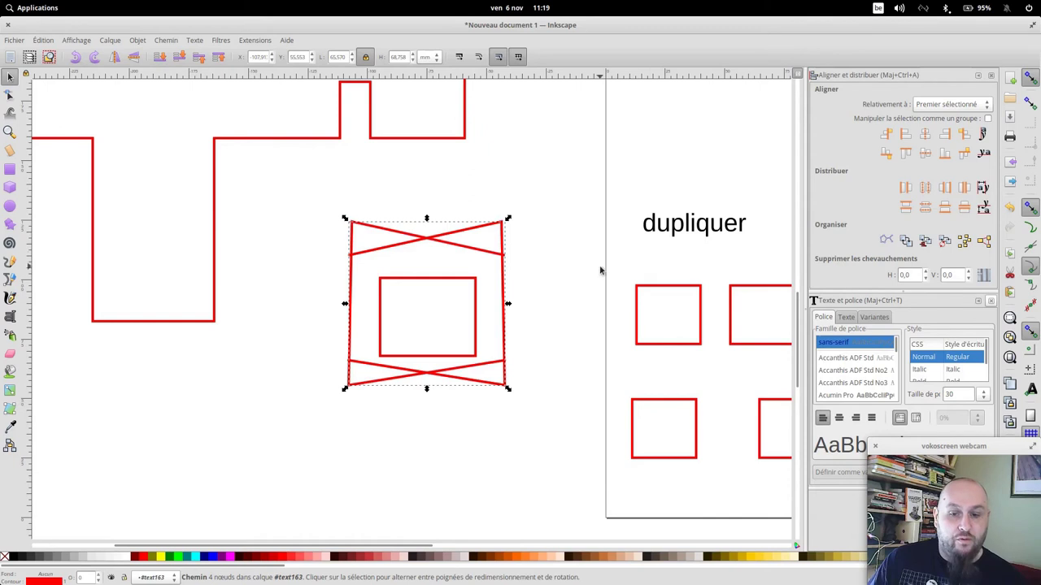
click(570, 243)
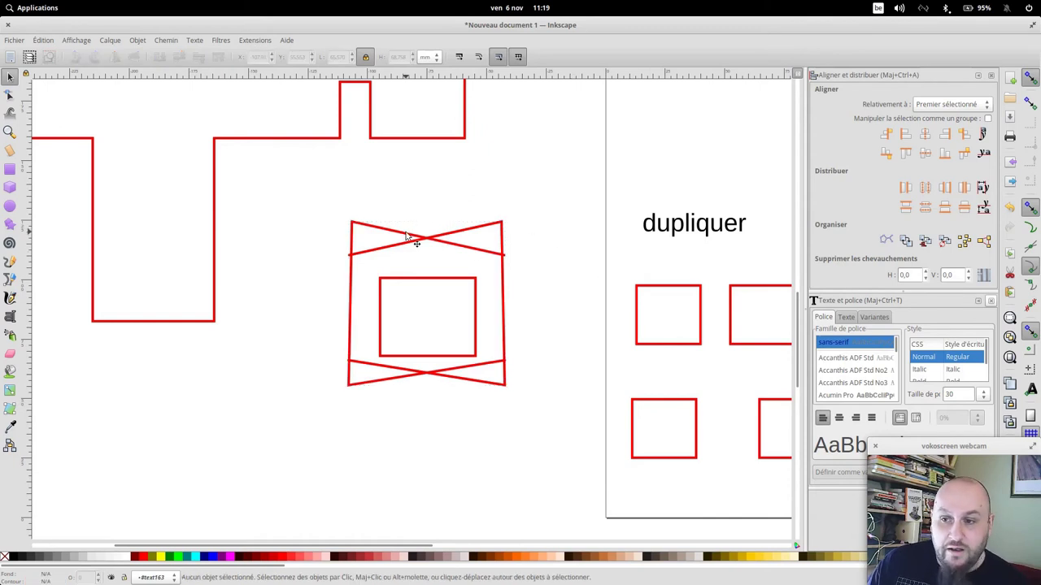
drag(407, 236, 249, 234)
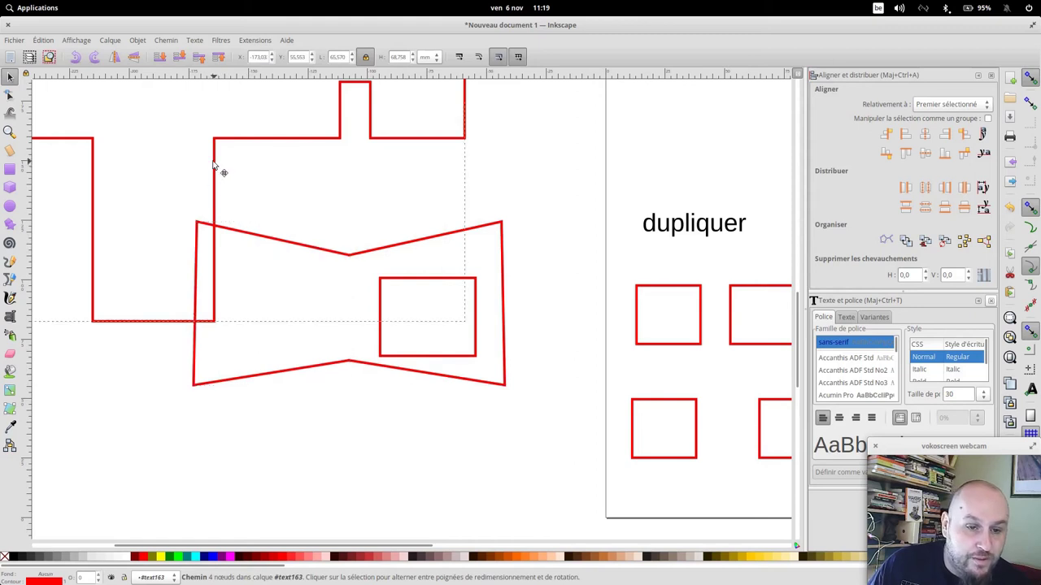
drag(214, 163, 114, 101)
Try curving the left shape's top edge with the Node tool, then undo it.
click(305, 245)
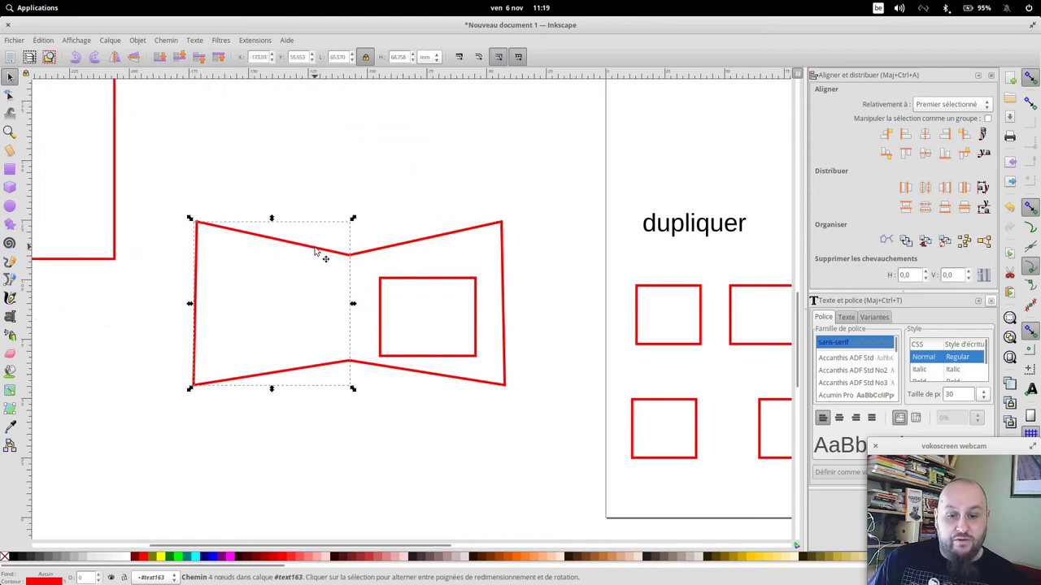
click(10, 95)
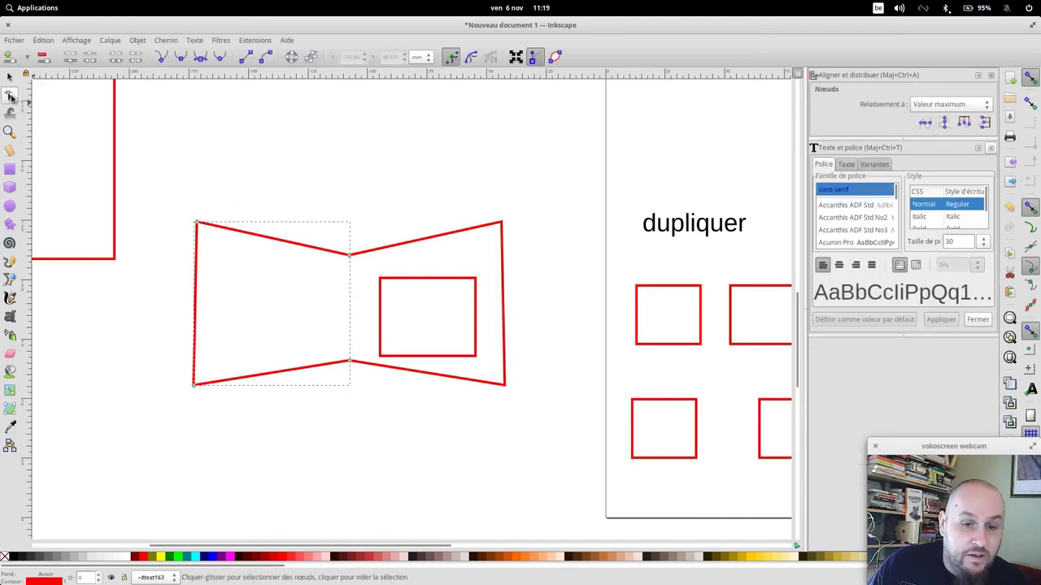
scroll(360, 267, down, 1)
scroll(357, 267, up, 1)
drag(323, 250, 286, 253)
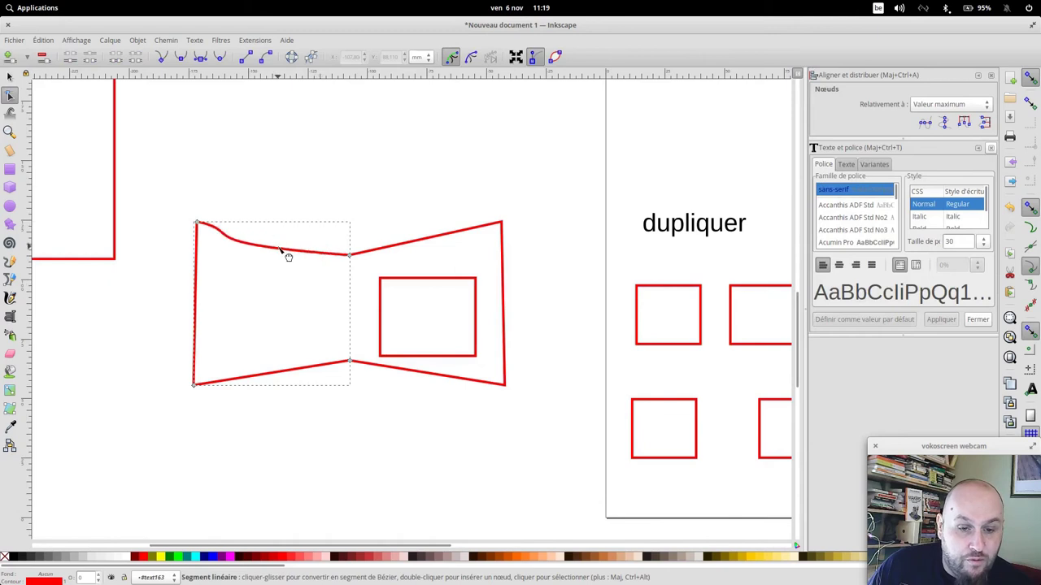
key(ctrl+z)
Move the left half further left and vertically align both halves in the Align panel.
key(s)
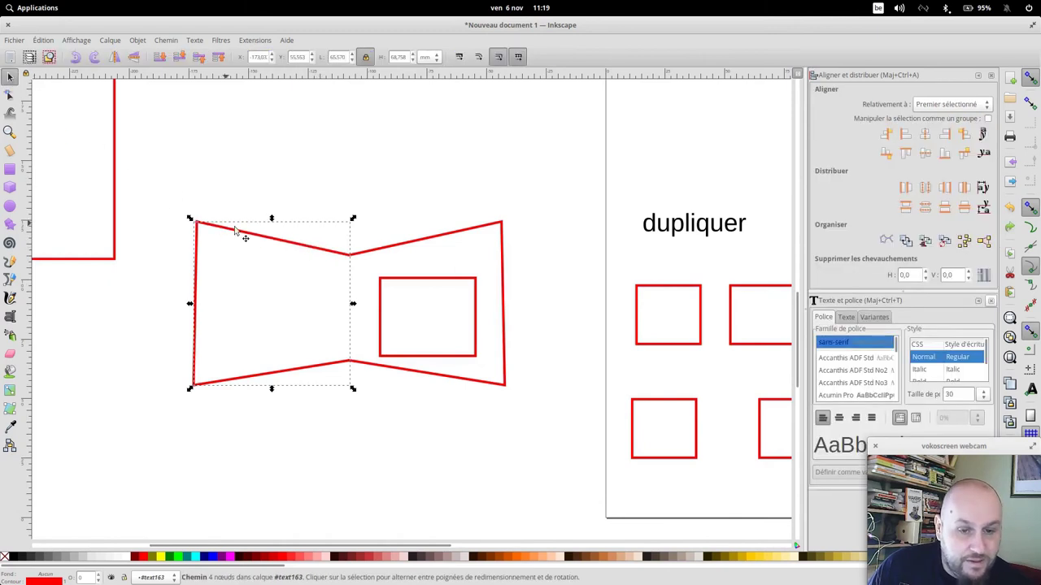
drag(313, 252, 255, 252)
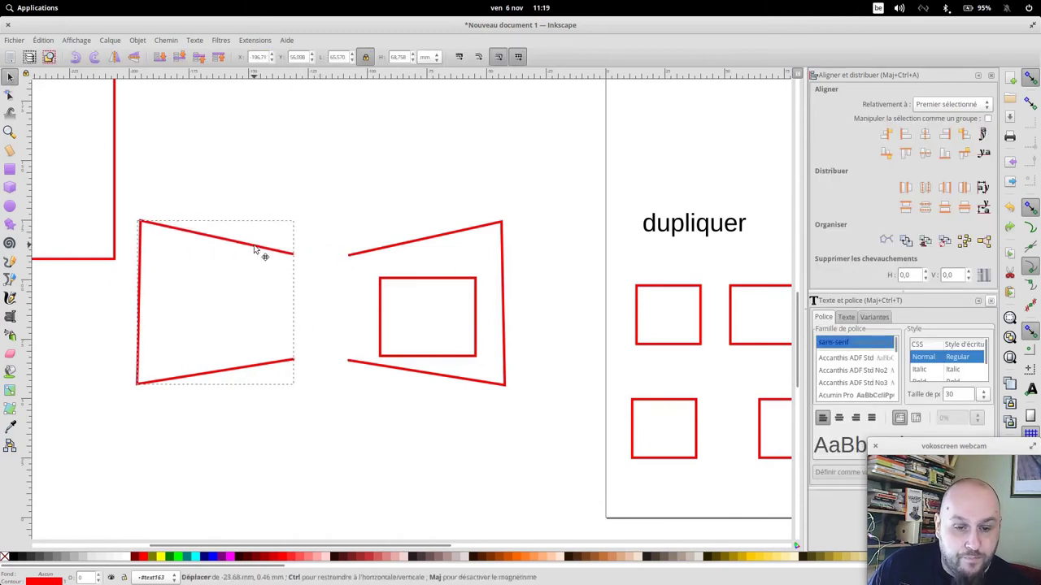
shift+click(409, 243)
click(925, 153)
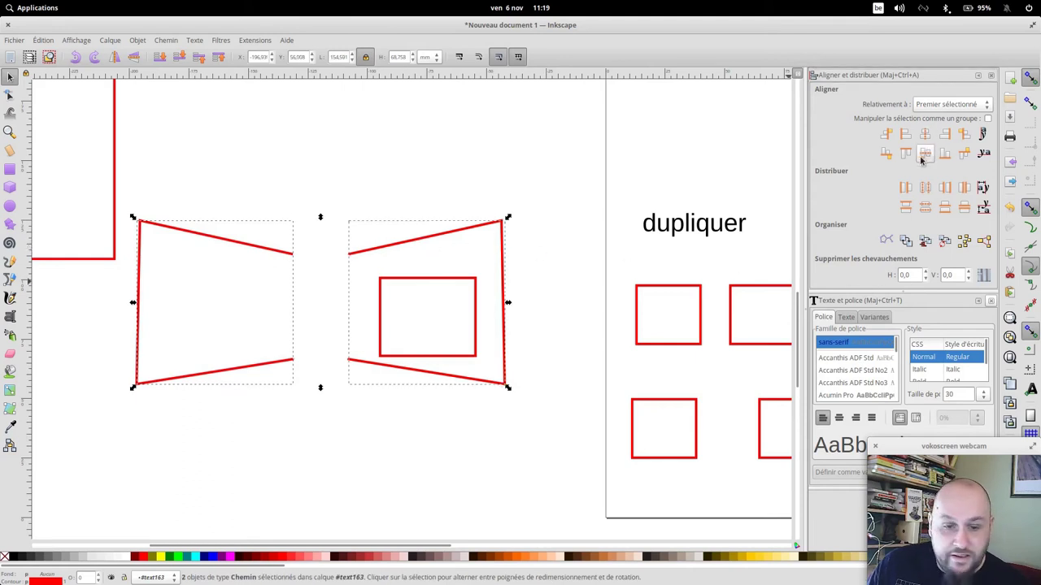
click(423, 167)
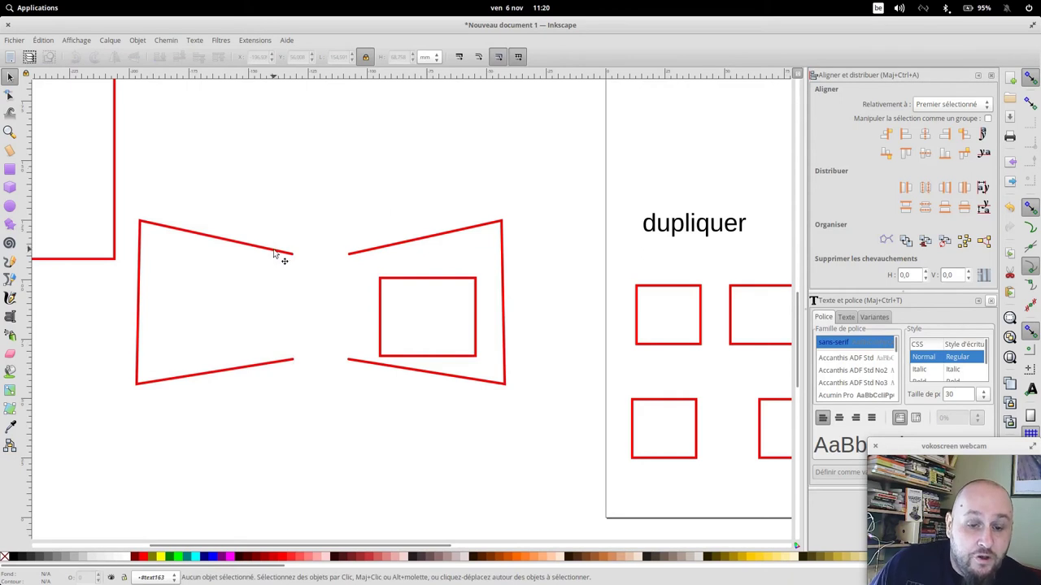
Join the two halves' middle end nodes at top and bottom into one closed outline.
click(10, 95)
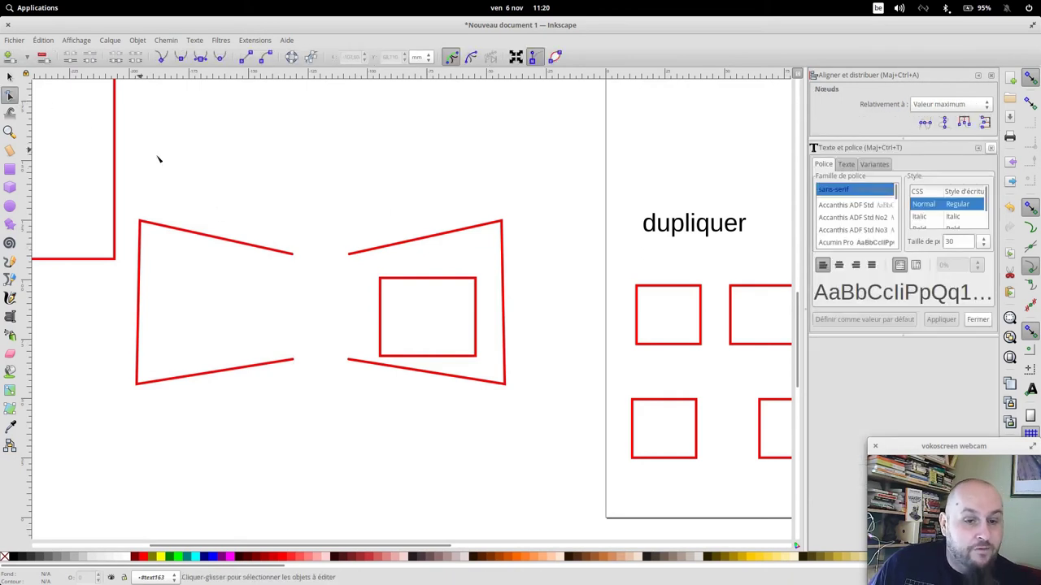
click(284, 252)
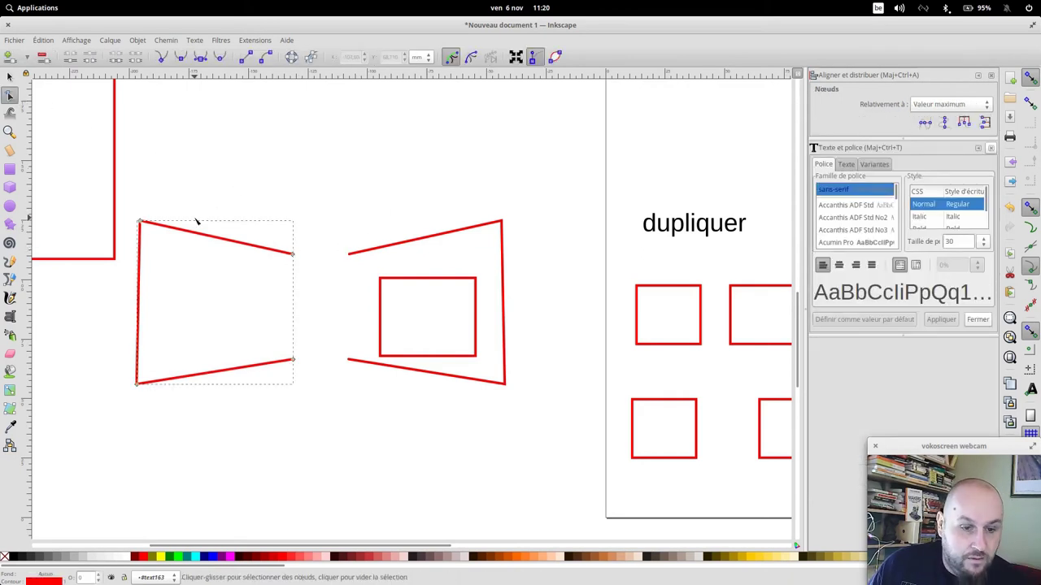
shift+click(407, 247)
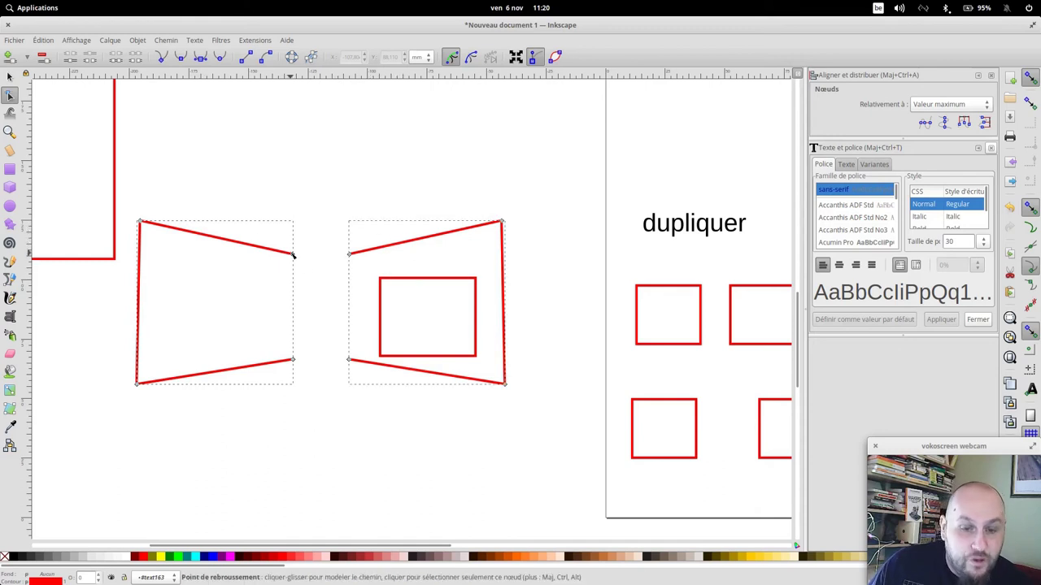
drag(282, 241, 361, 275)
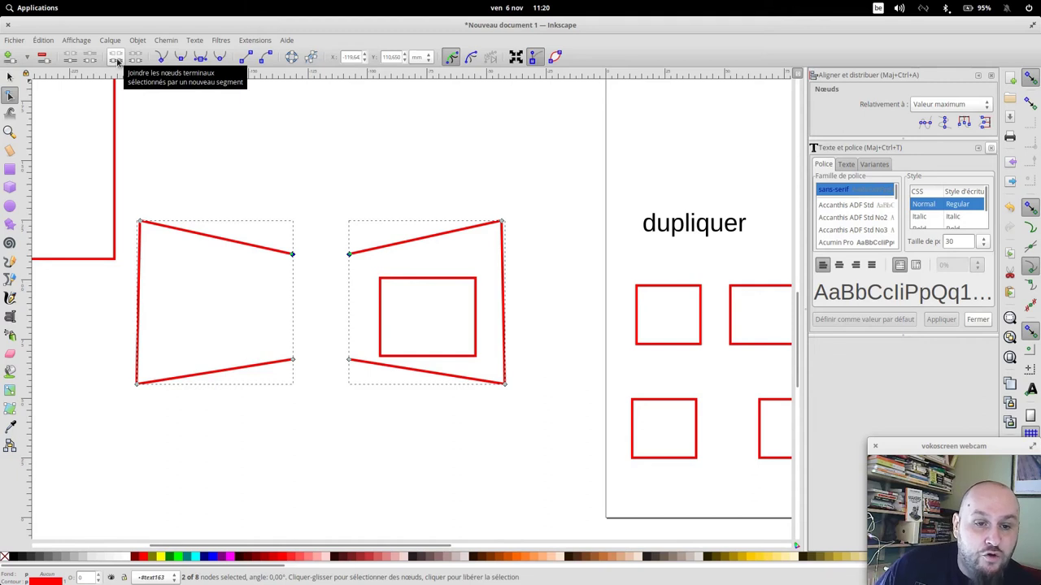
click(118, 62)
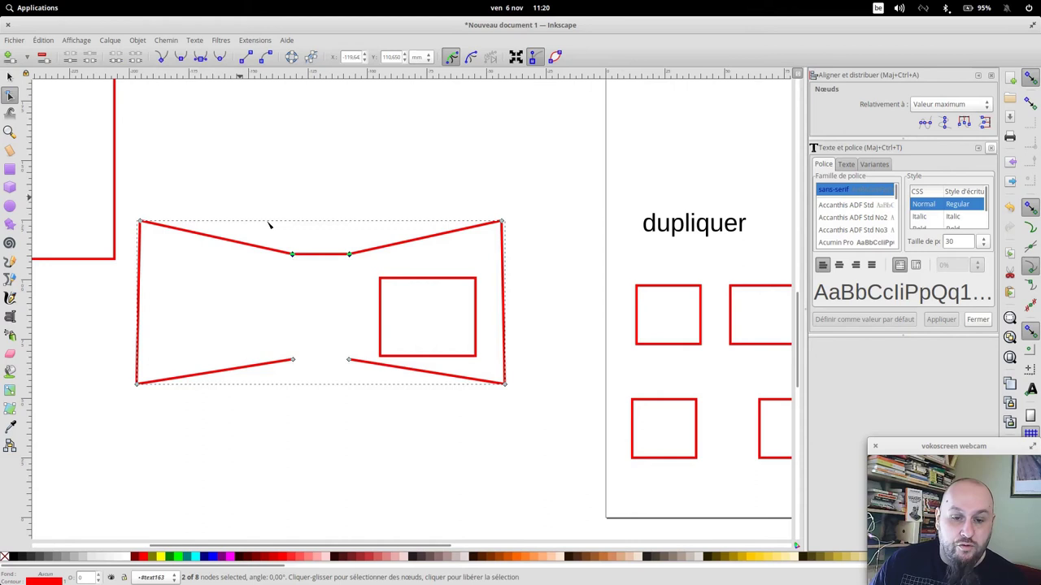
drag(284, 347, 353, 373)
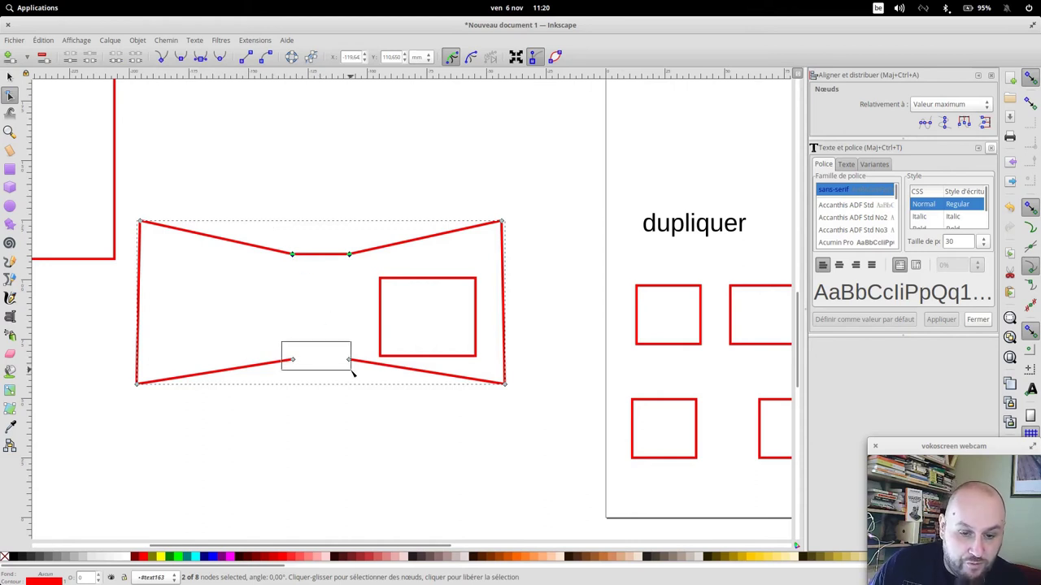
click(116, 57)
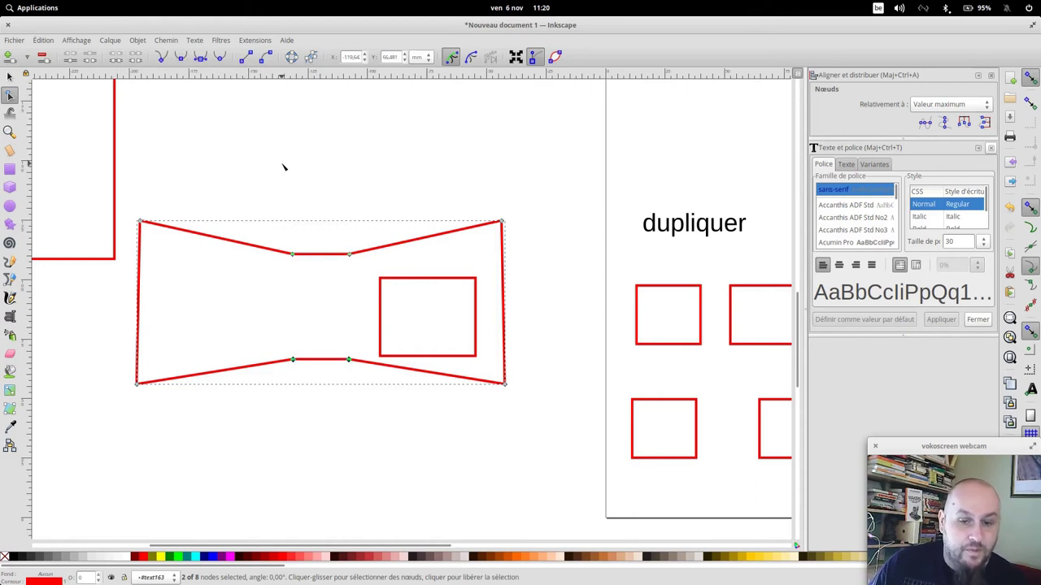
click(580, 192)
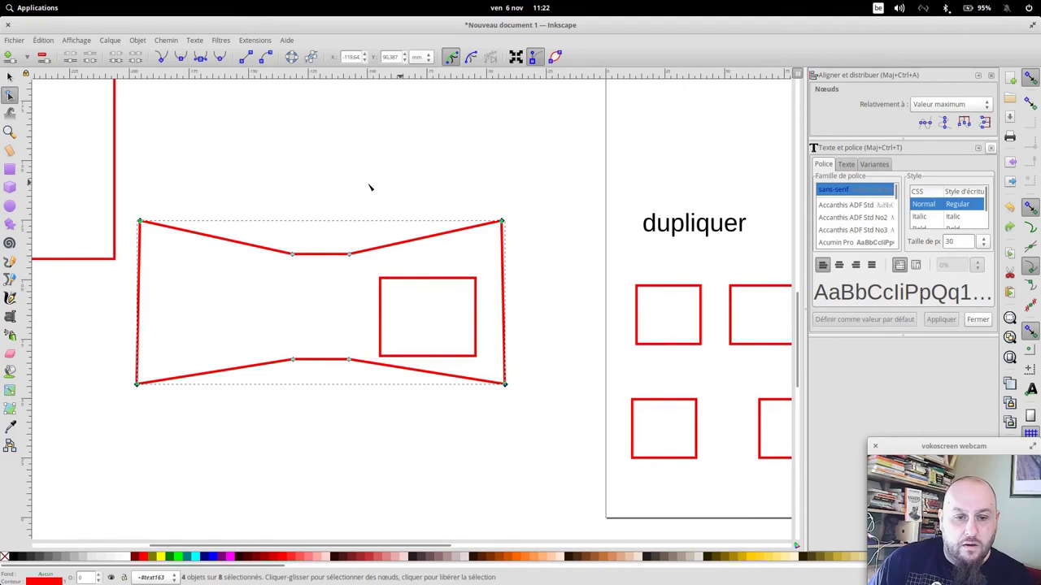
Make the four outer corner nodes smooth and move the small square below the shape.
click(141, 223)
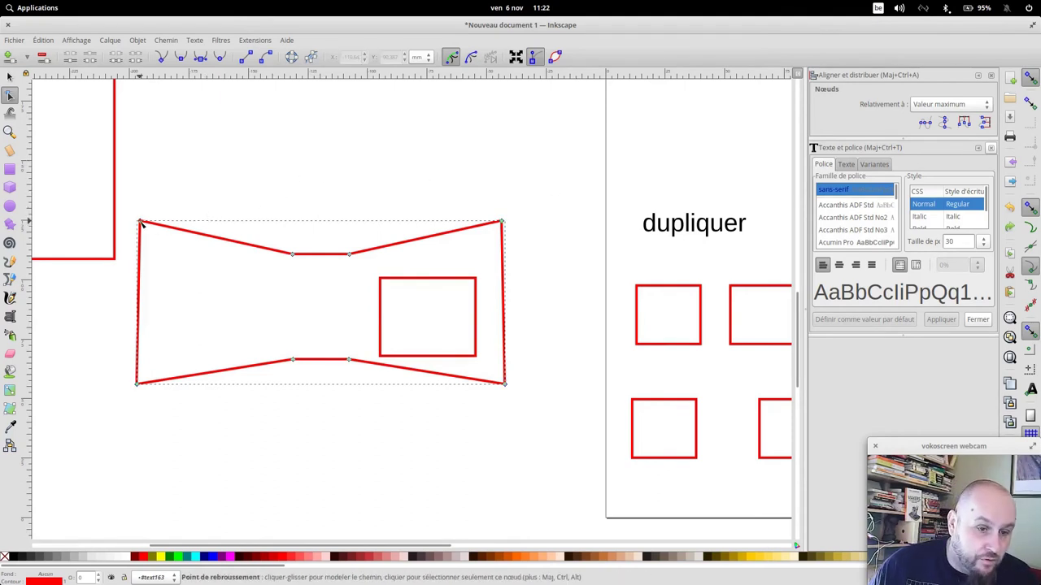
shift+click(137, 384)
shift+click(505, 383)
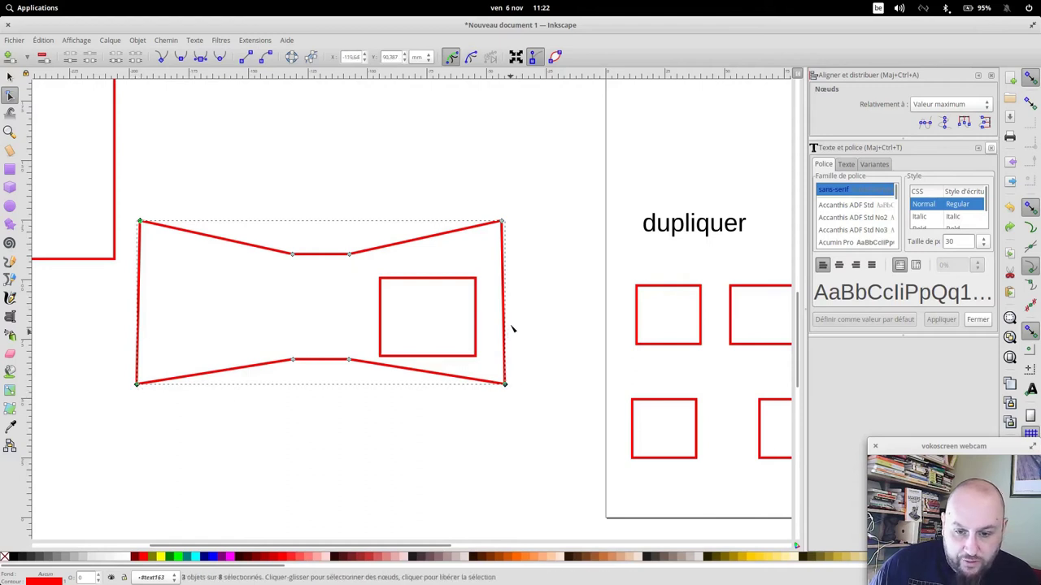
shift+click(503, 222)
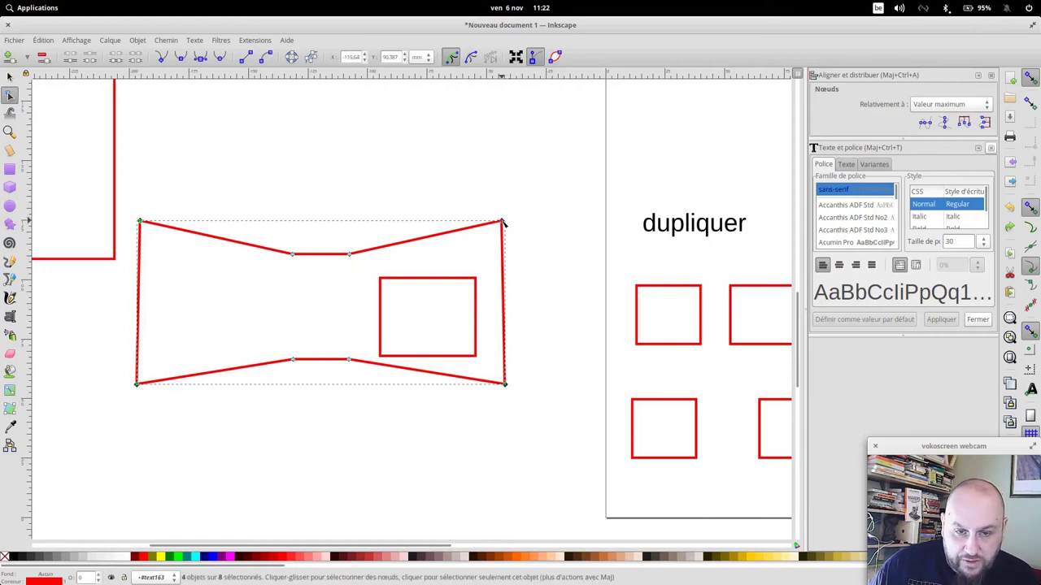
click(182, 59)
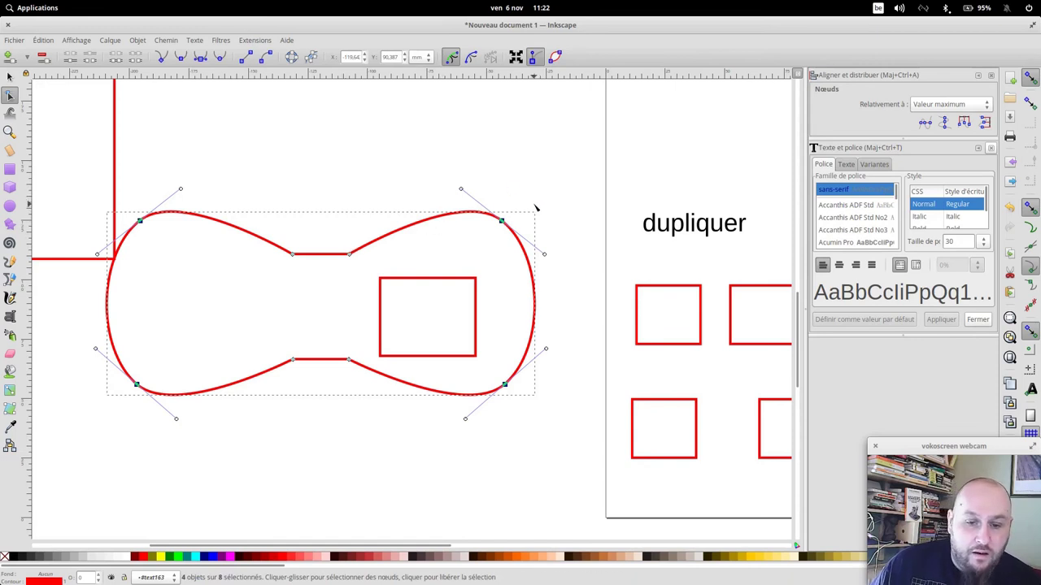
click(10, 79)
mouse_move(434, 283)
mouse_down()
mouse_move(479, 390)
mouse_move(525, 460)
mouse_up()
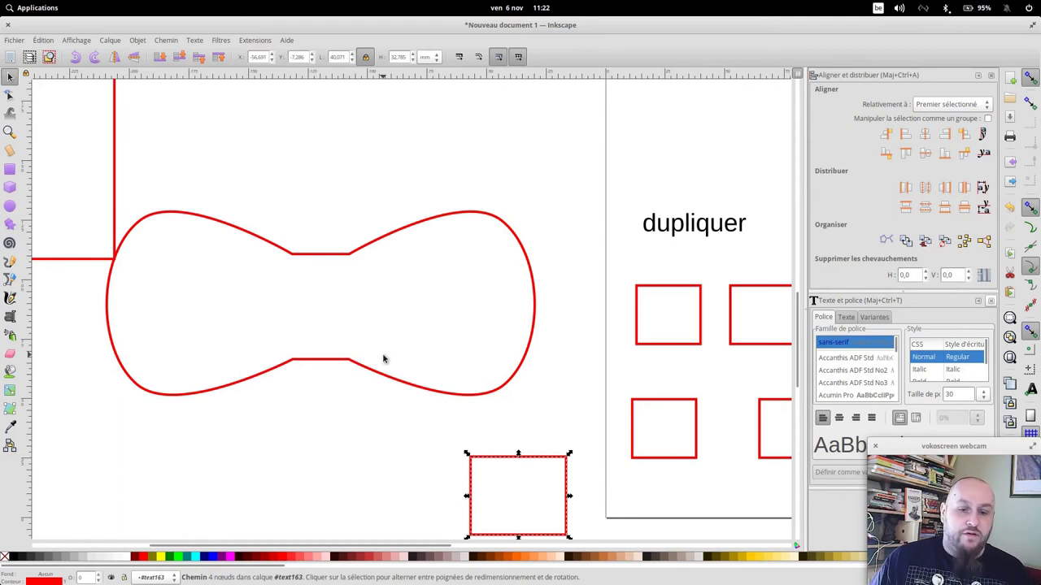
Move the red L-shaped line up-left and bring up the rounded shape's nodes.
click(115, 168)
drag(114, 169, 69, 144)
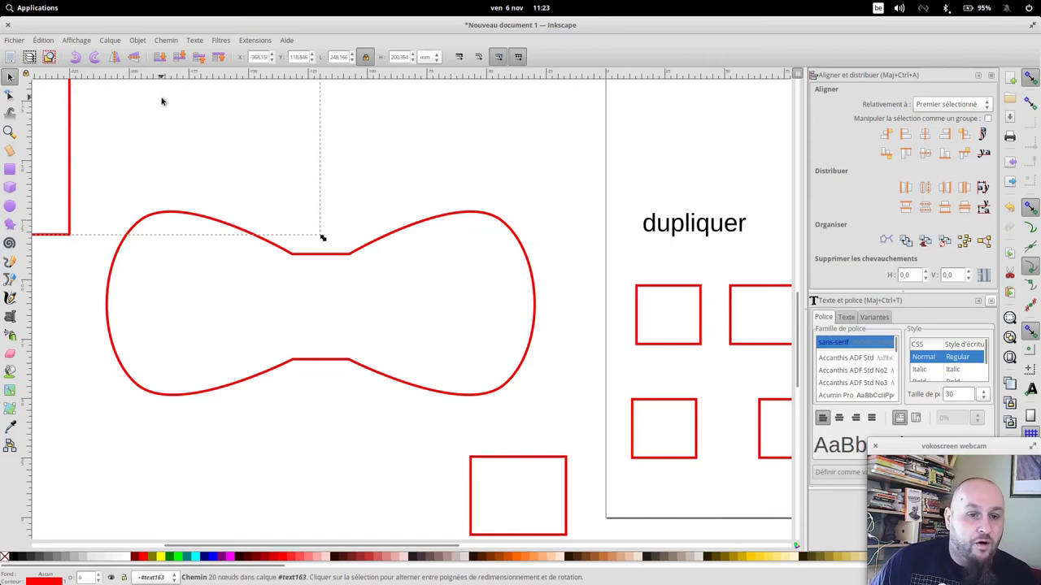
click(9, 95)
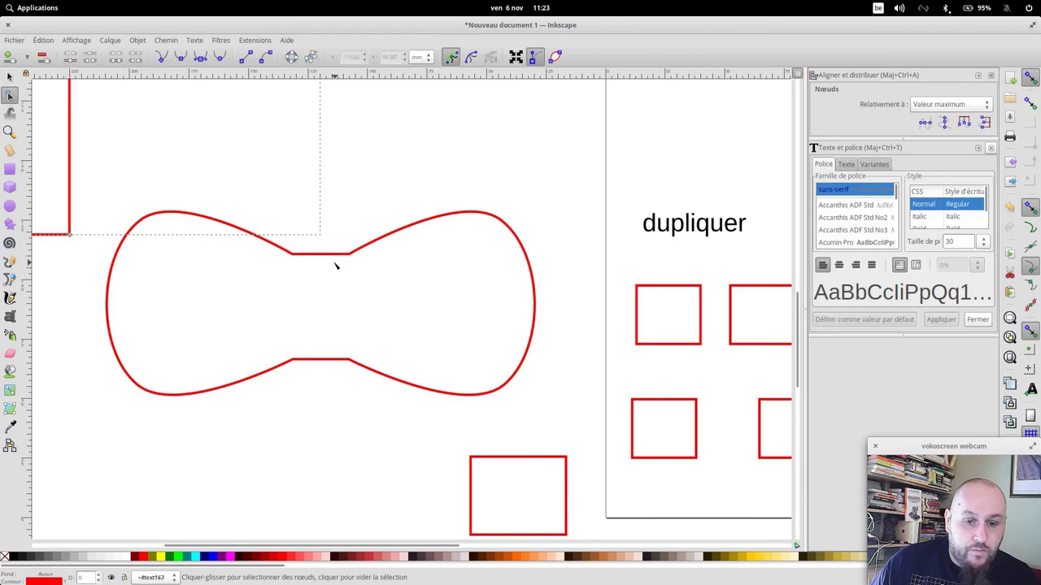
click(328, 254)
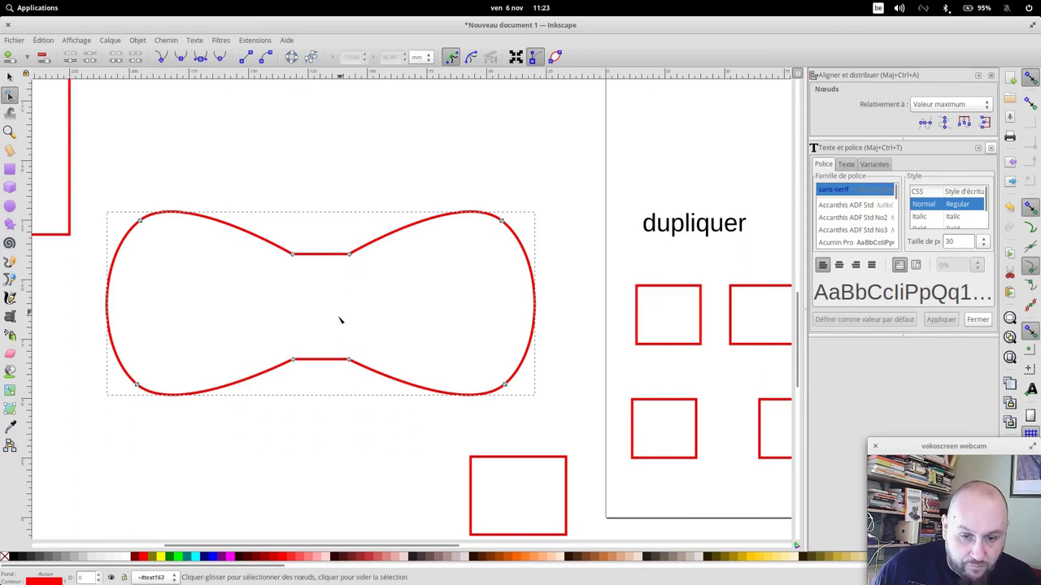
Delete the flat bottom waist segment and join its two ends into a single pointed node.
drag(283, 346, 357, 376)
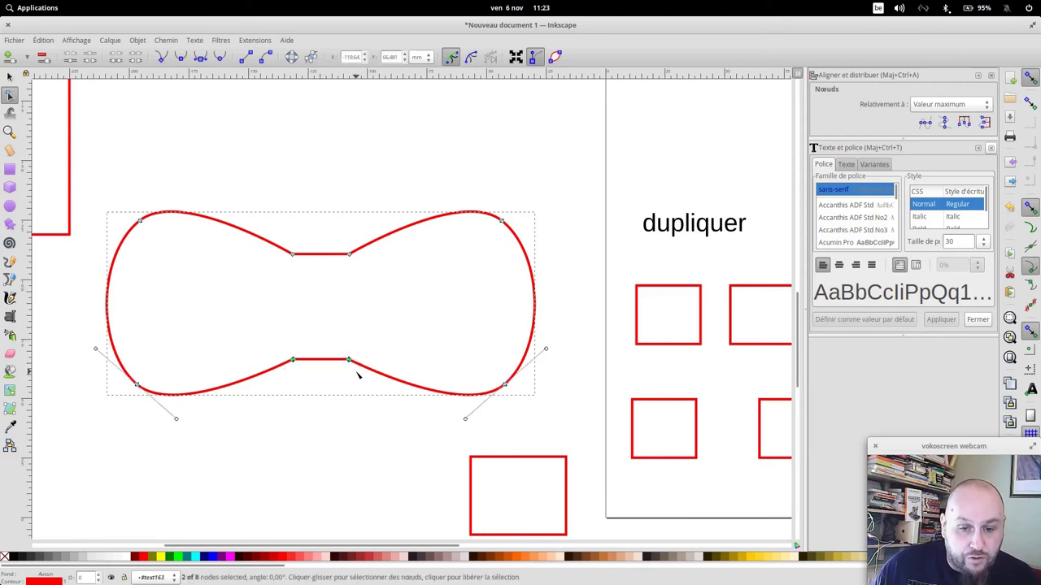
click(135, 57)
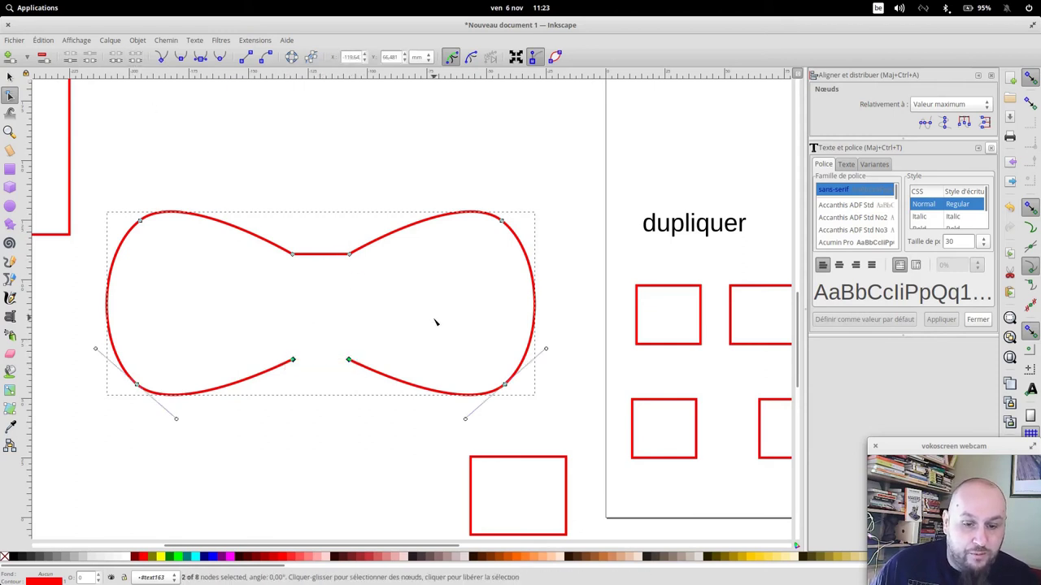
drag(267, 337, 360, 375)
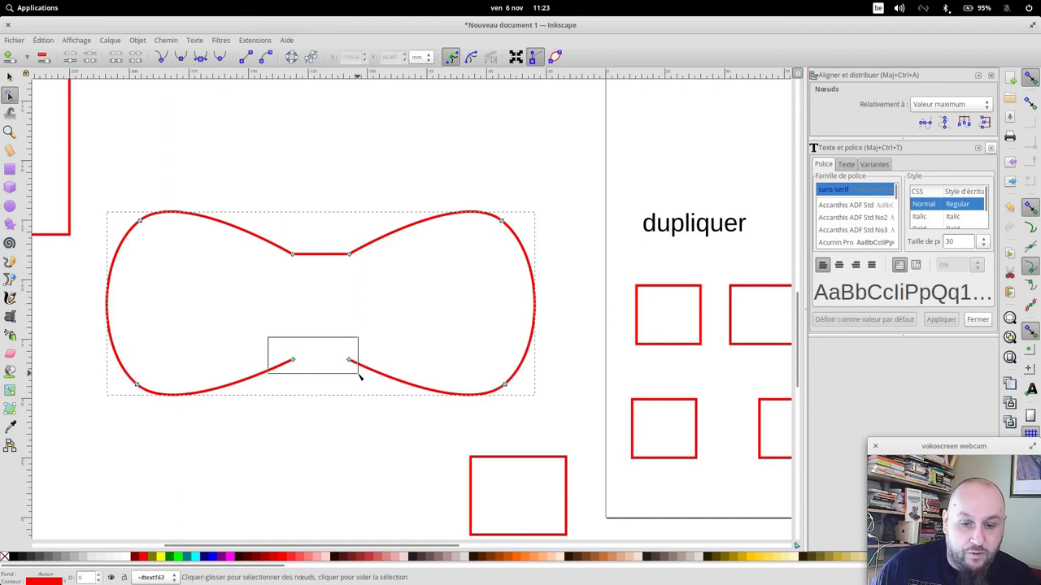
click(70, 57)
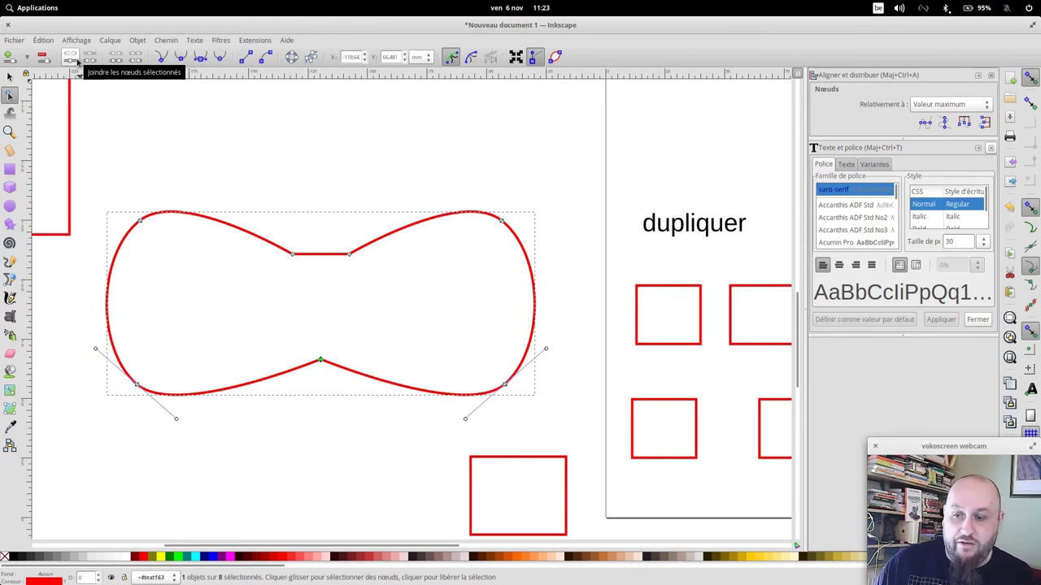
key(Escape)
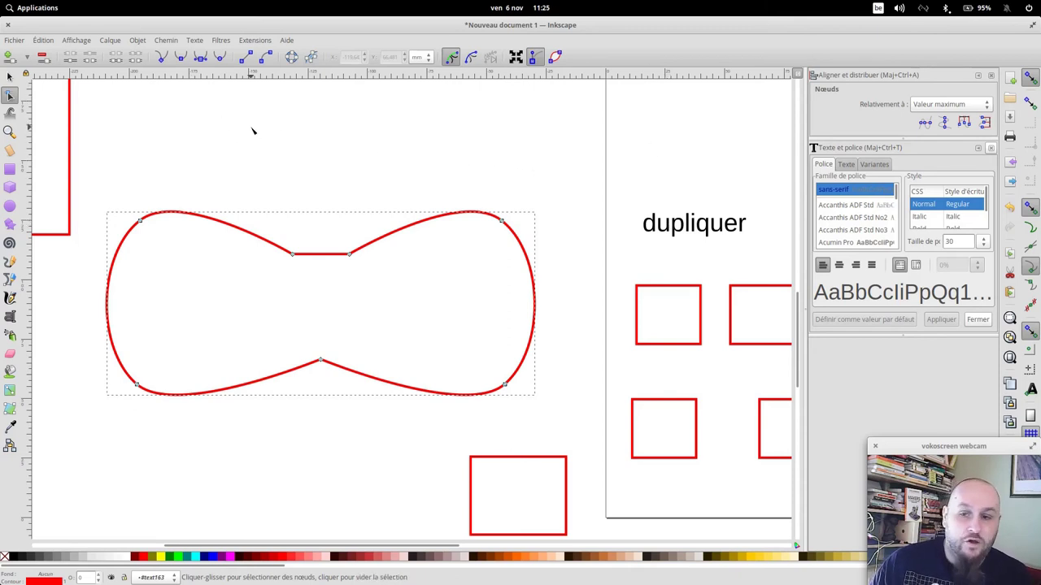
Create a new blank document from Fichier > Nouveau and zoom out to the whole page.
click(15, 40)
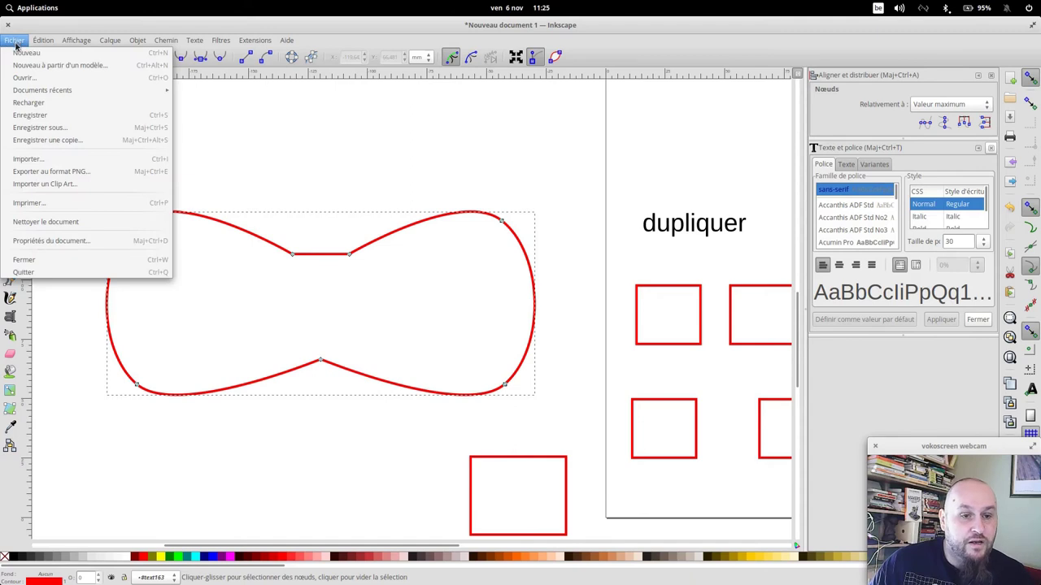
click(16, 52)
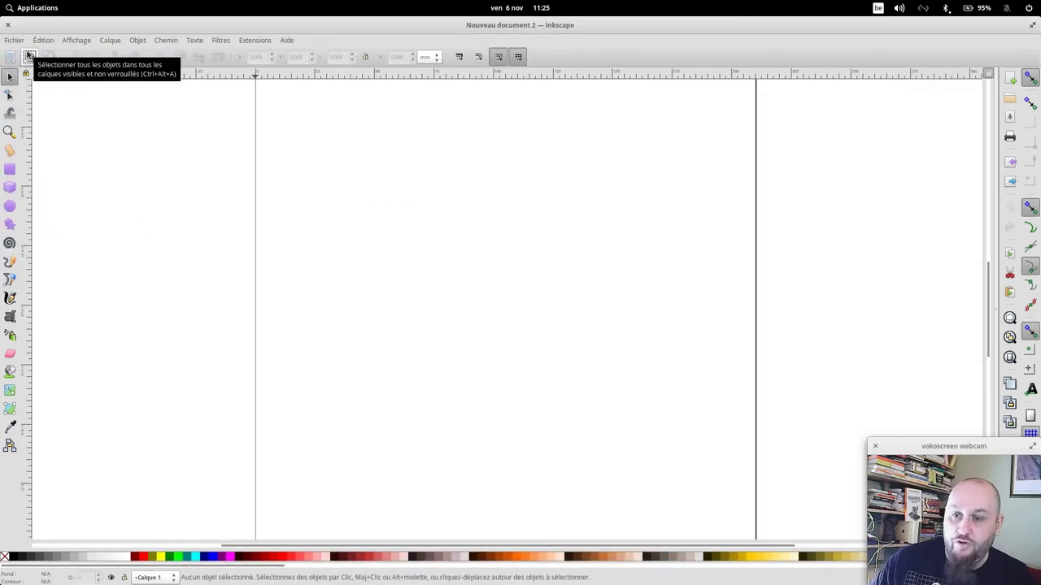
key(minus)
key(minus)
key(minus)
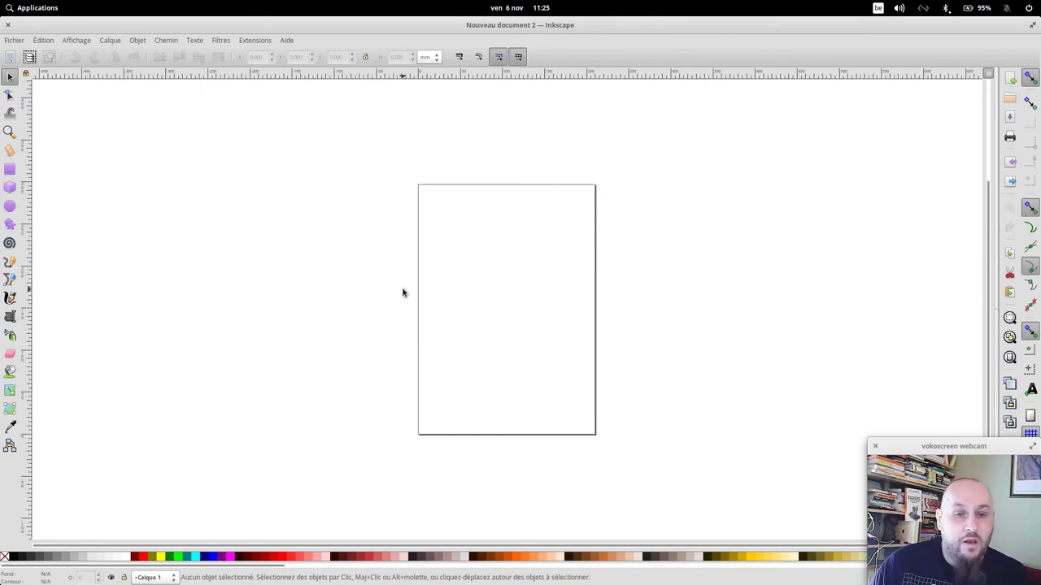
Set the page Largeur and Hauteur to 610 mm in Document Properties.
click(14, 41)
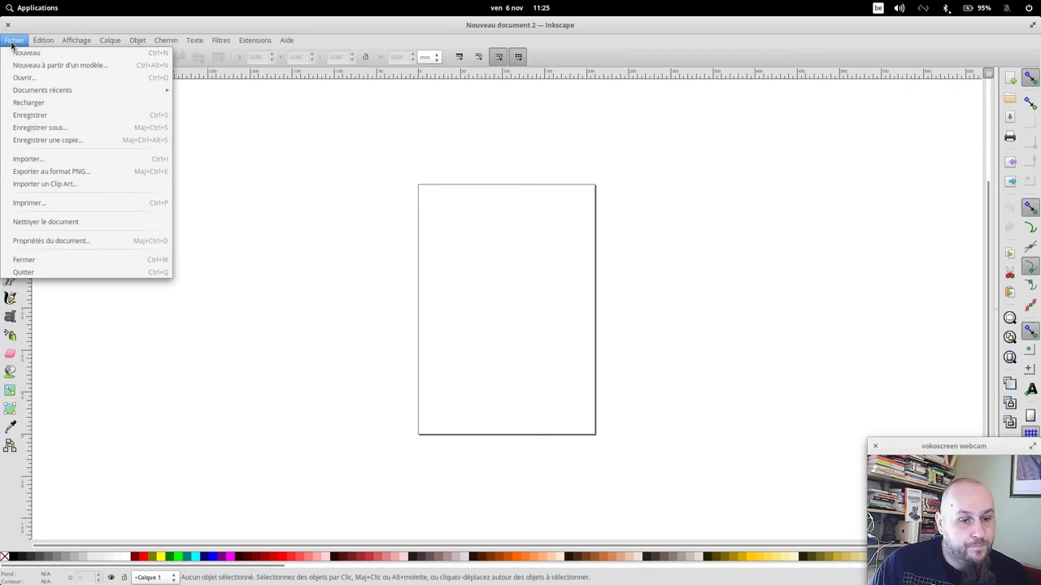
click(77, 241)
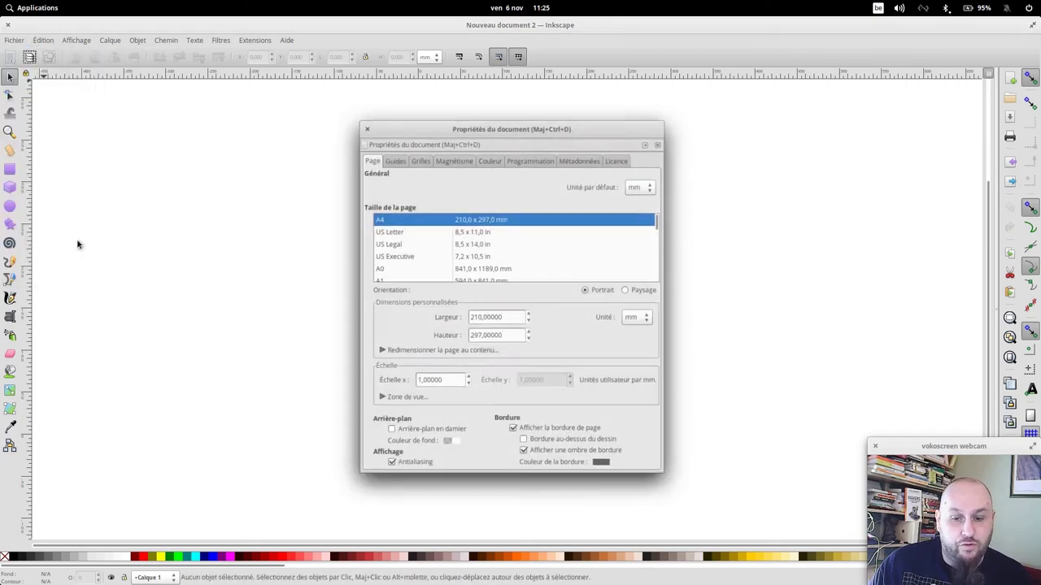
drag(524, 321, 460, 322)
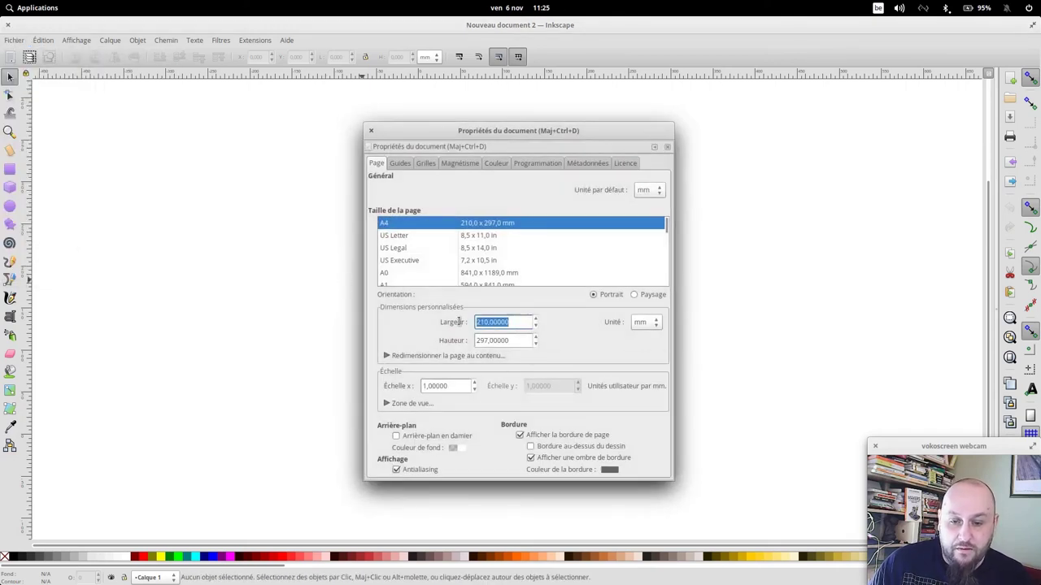
text(610)
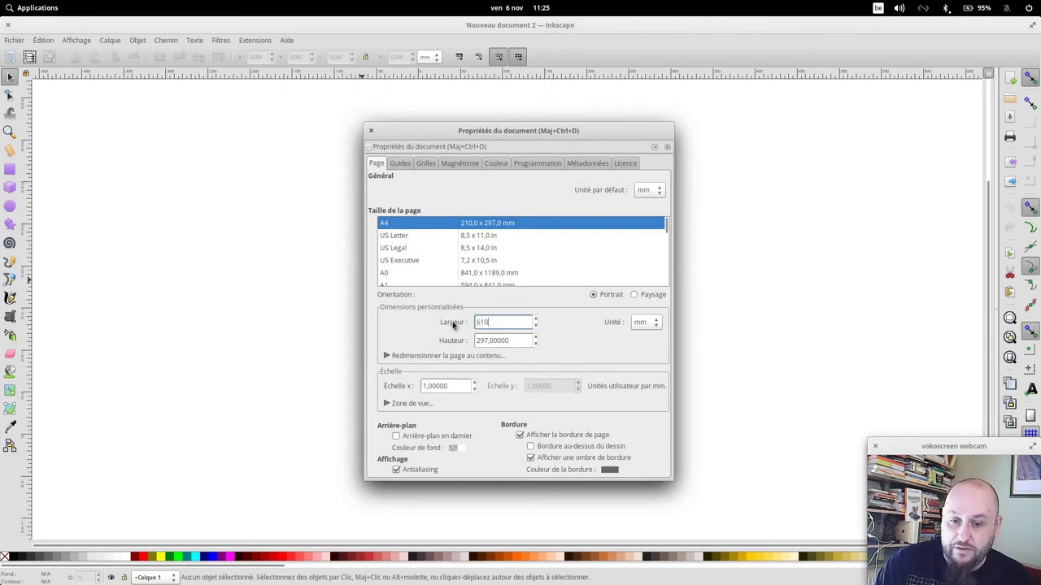
key(Tab)
text(610)
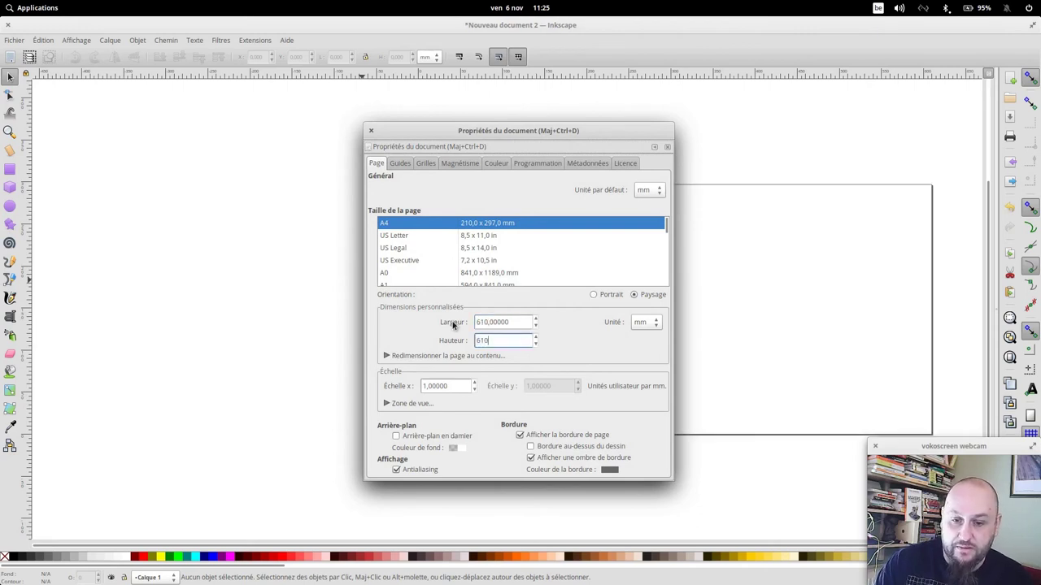
key(Return)
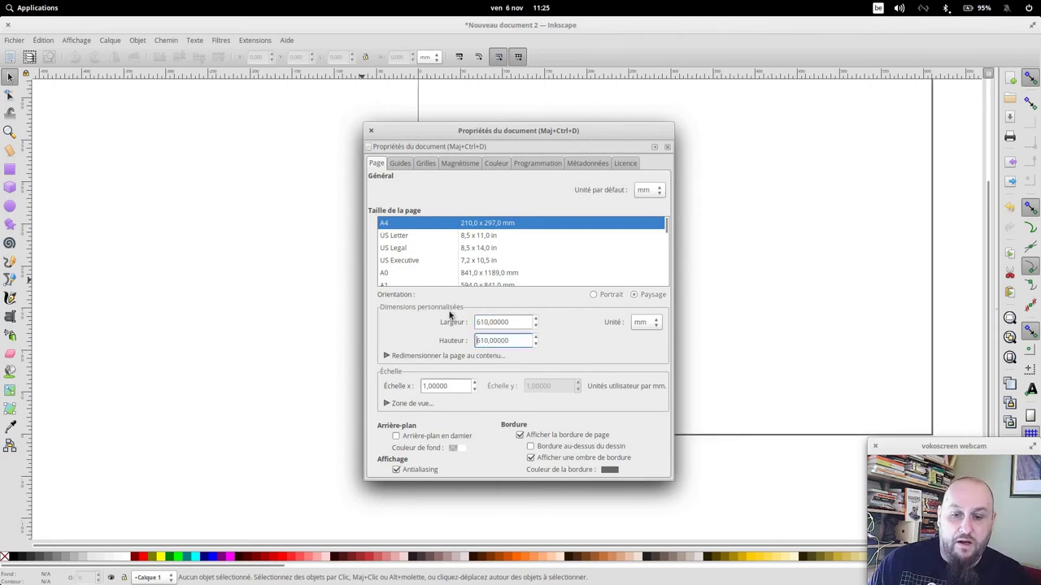
click(372, 132)
drag(680, 151, 514, 230)
Save the document as porteclefformation.svg in the formation-inkscape folder.
scroll(514, 229, down, 1)
scroll(514, 229, down, 1)
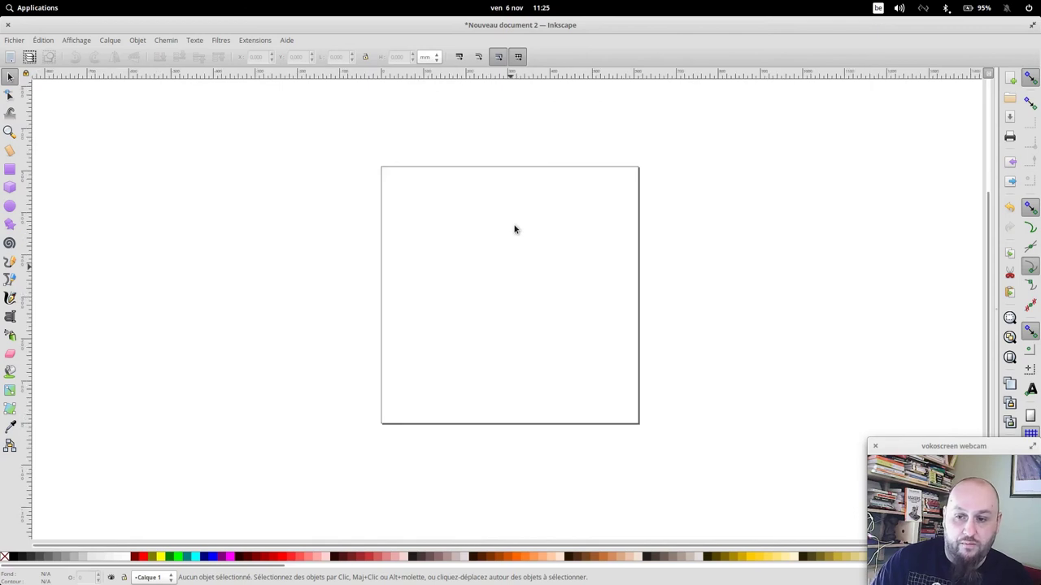
drag(619, 270, 530, 304)
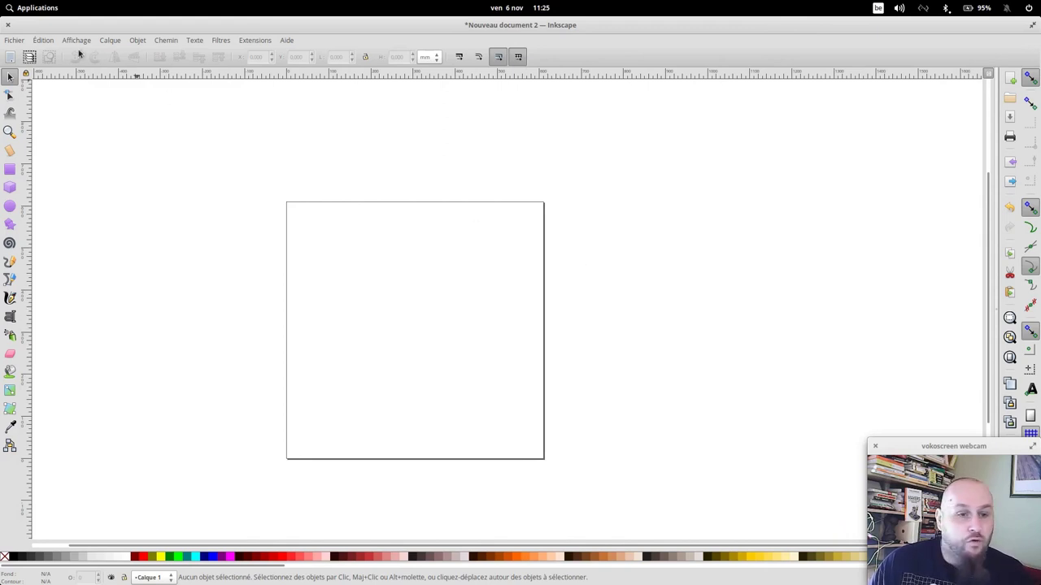
click(14, 45)
click(45, 118)
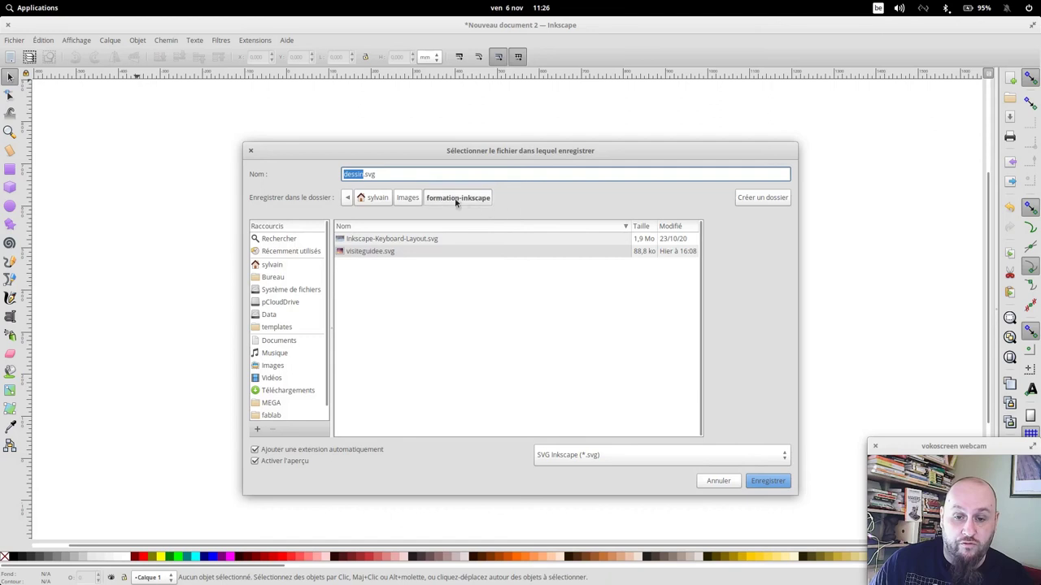
click(352, 174)
double_click(351, 174)
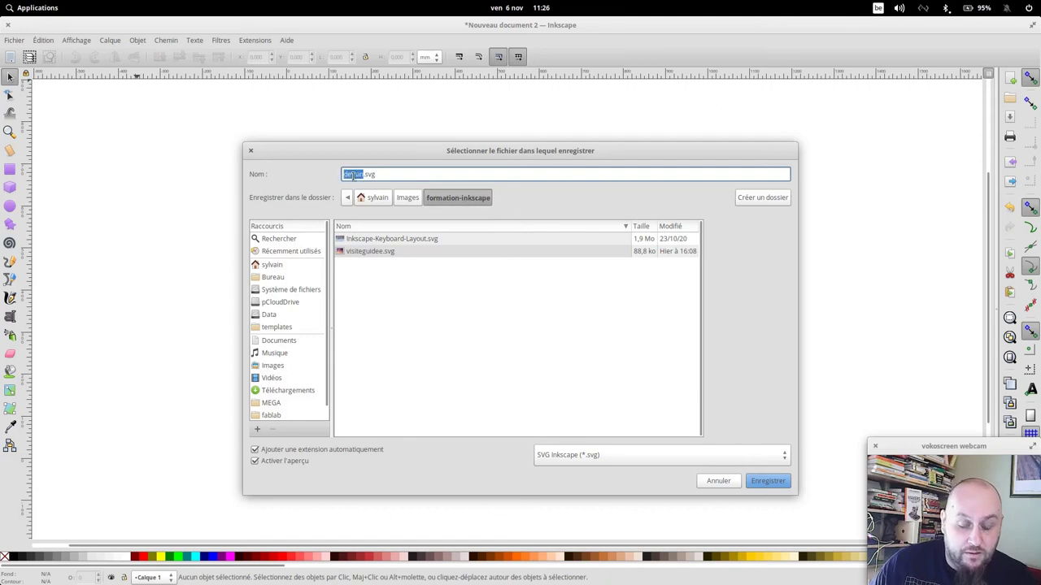
text(portecle)
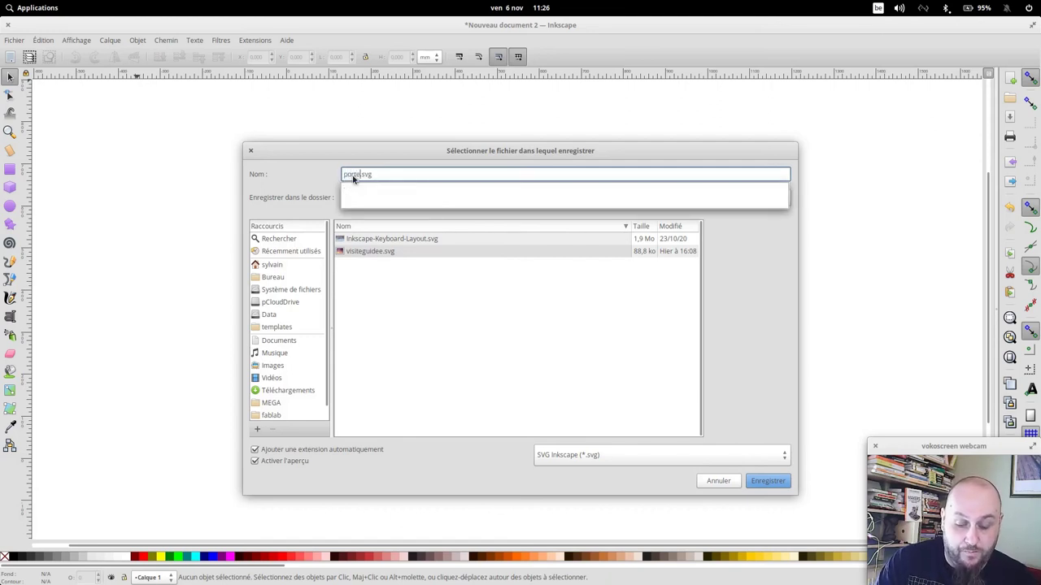
text(fformation)
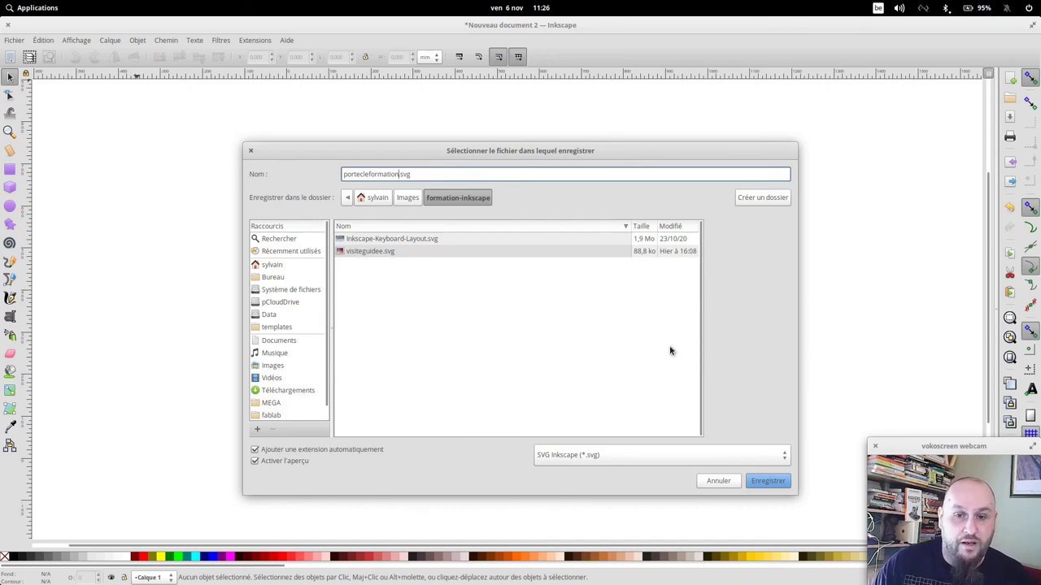
click(769, 481)
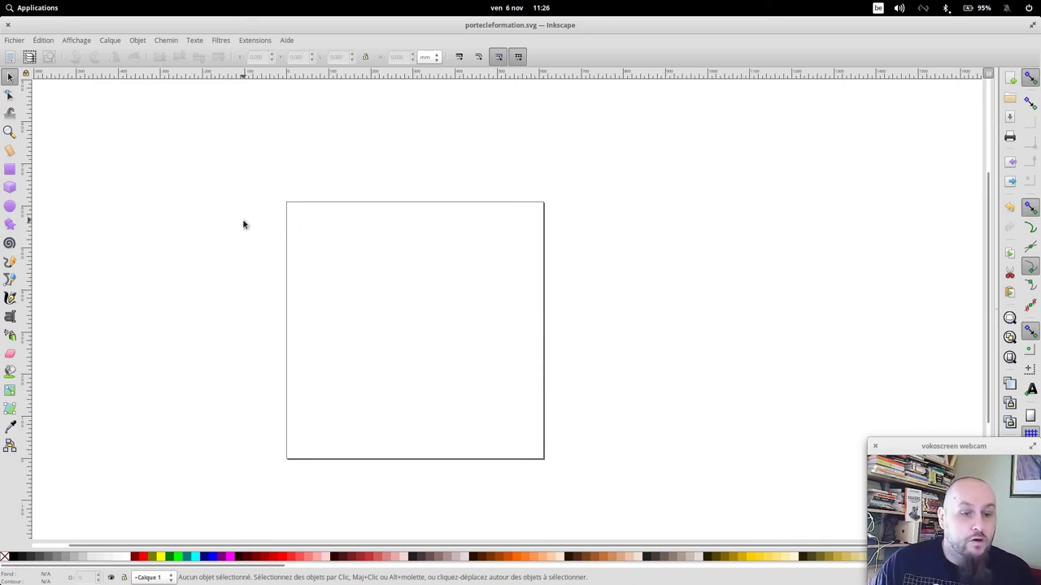
Draw a circle and resize it with locked ratio to 50 mm wide, then zoom in on it.
click(10, 206)
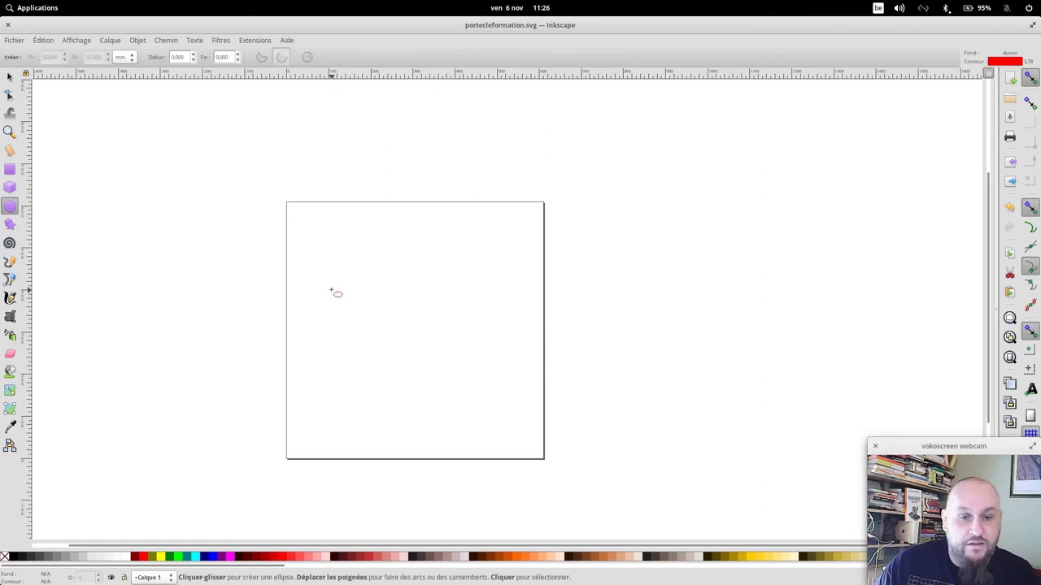
drag(323, 238, 396, 308)
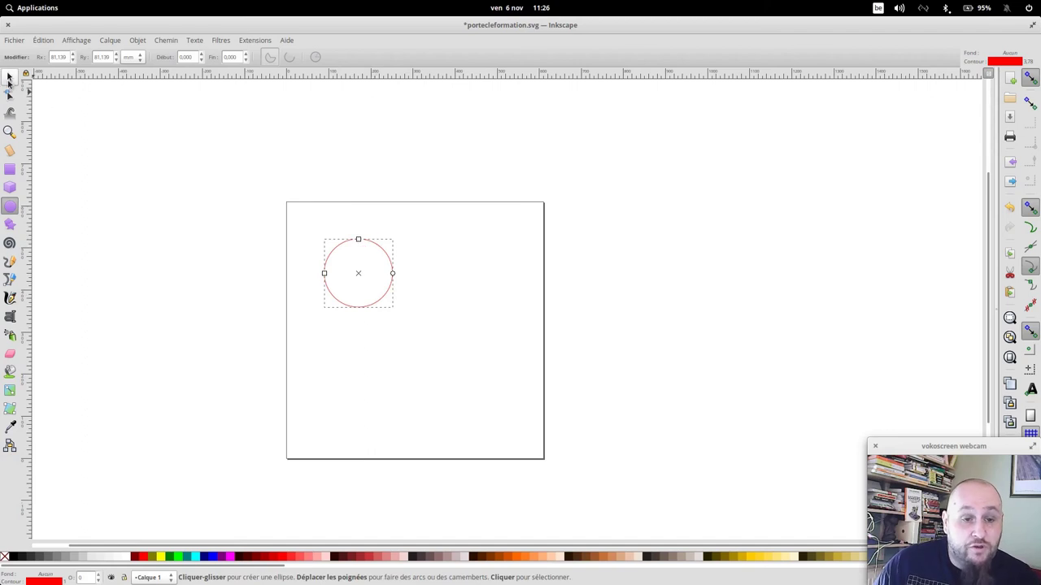
click(9, 80)
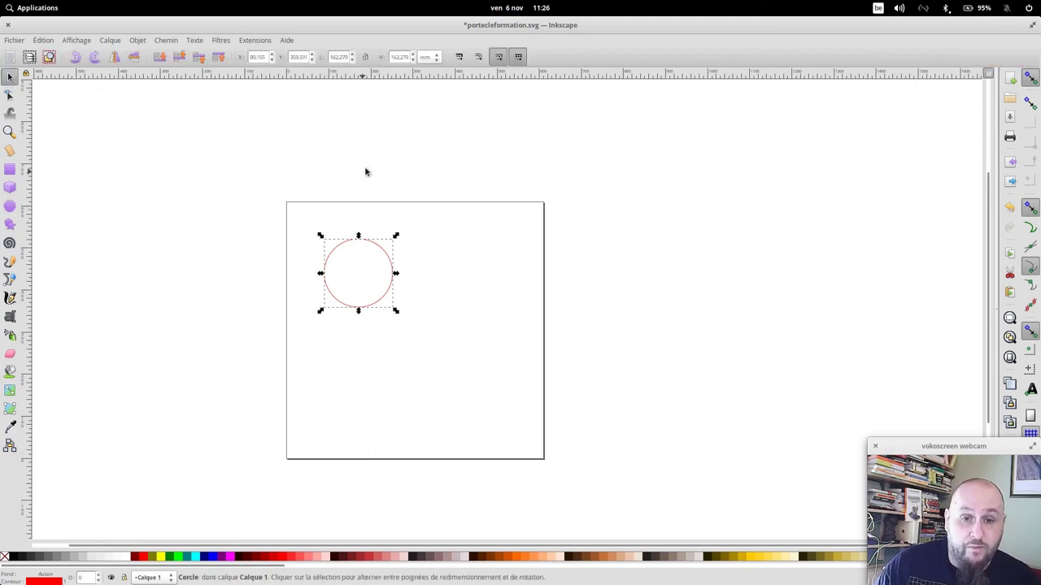
click(365, 58)
double_click(338, 58)
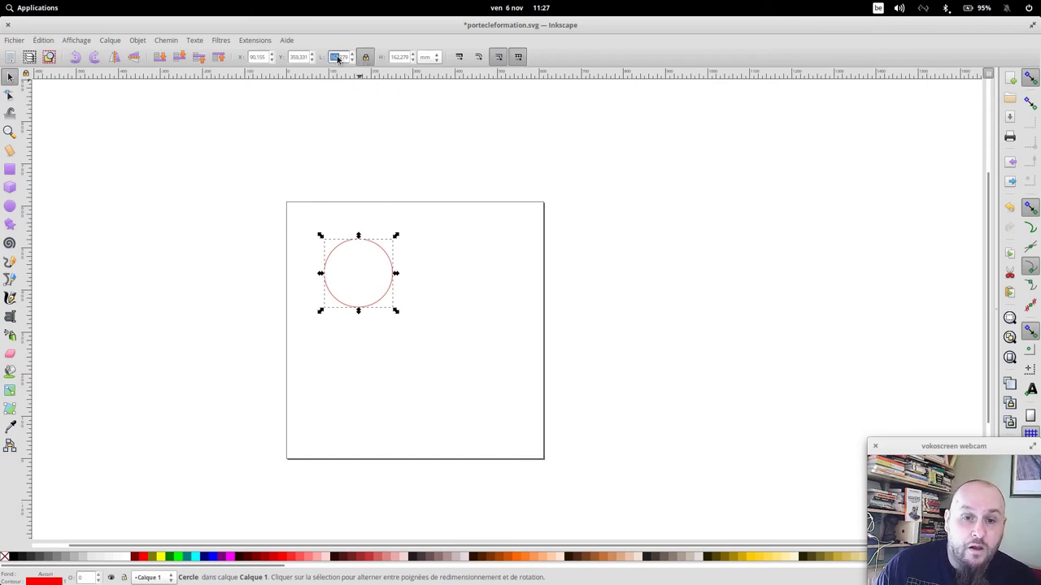
text(1)
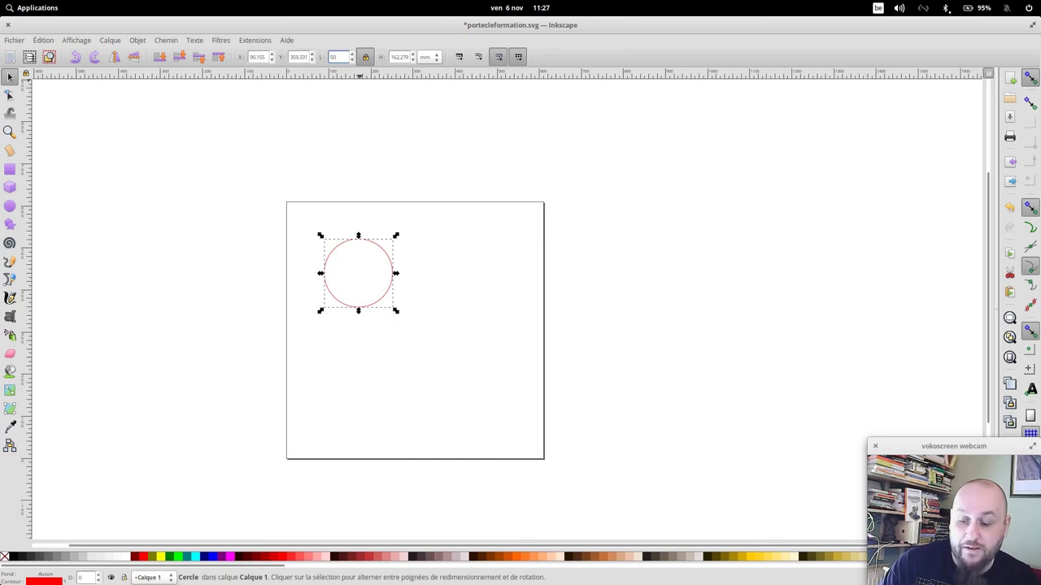
key(Return)
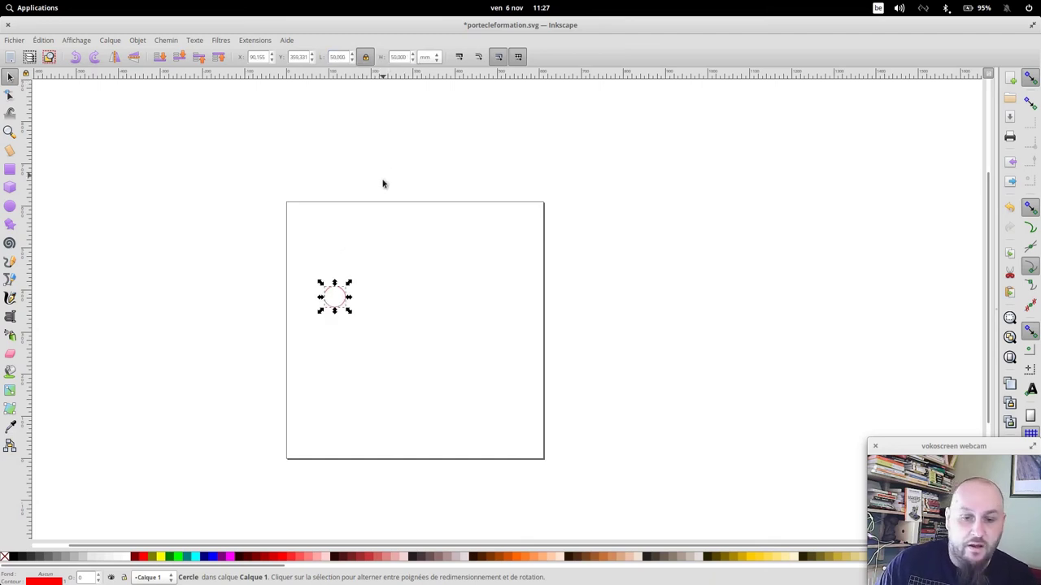
drag(366, 271, 525, 253)
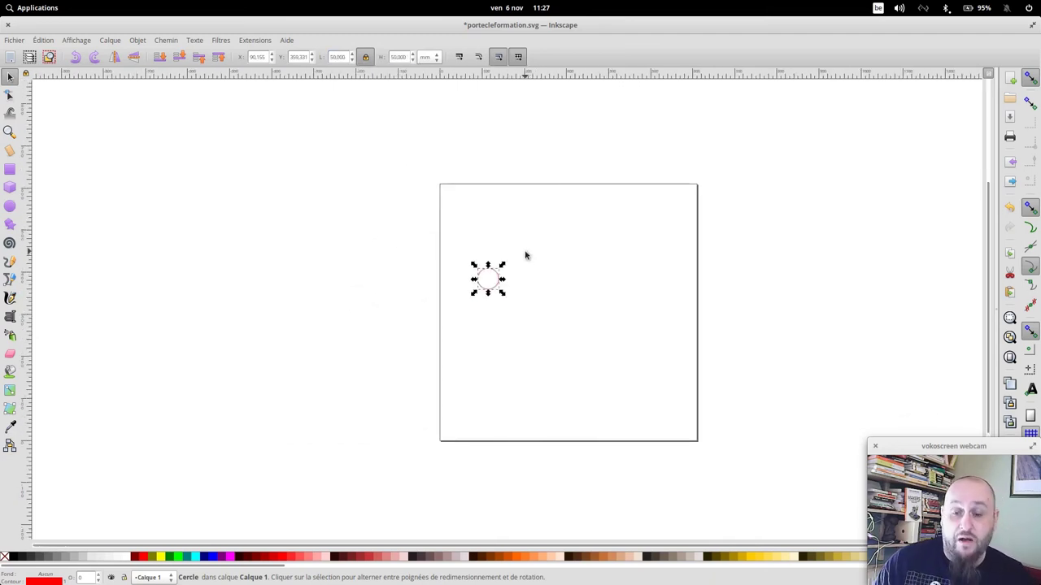
key(plus)
key(plus)
key(plus)
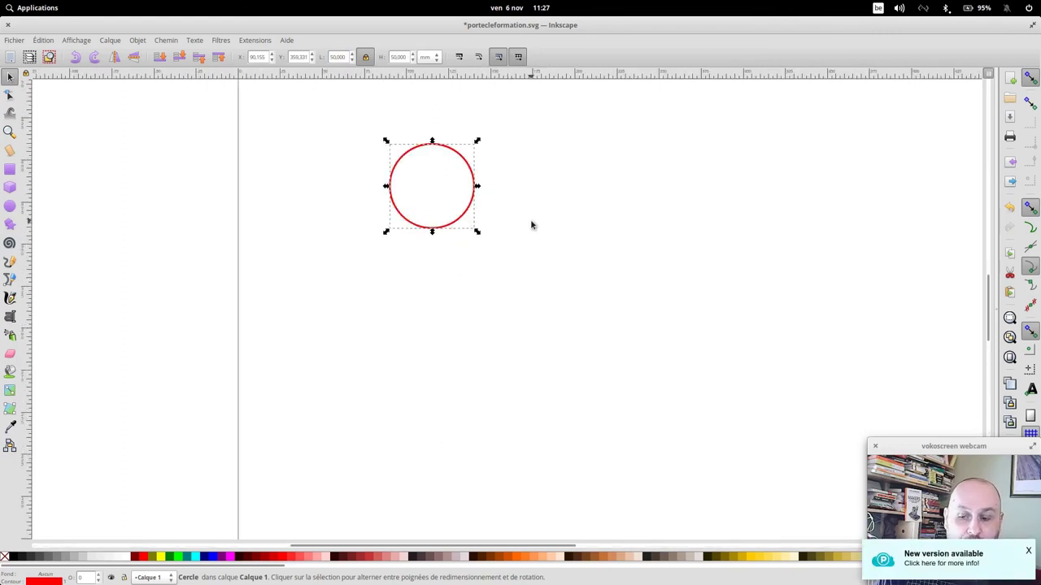
drag(531, 226, 620, 350)
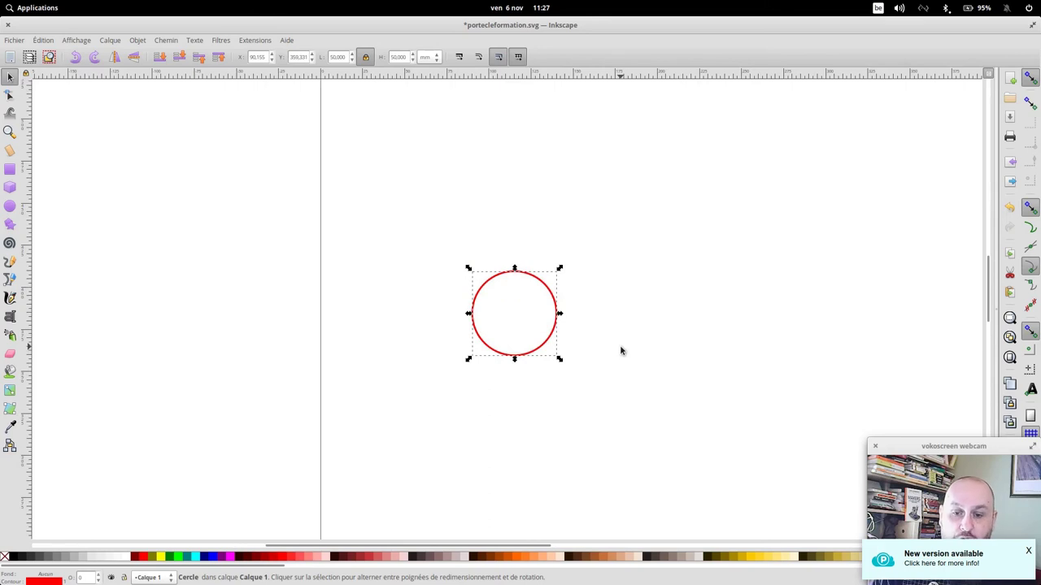
key(plus)
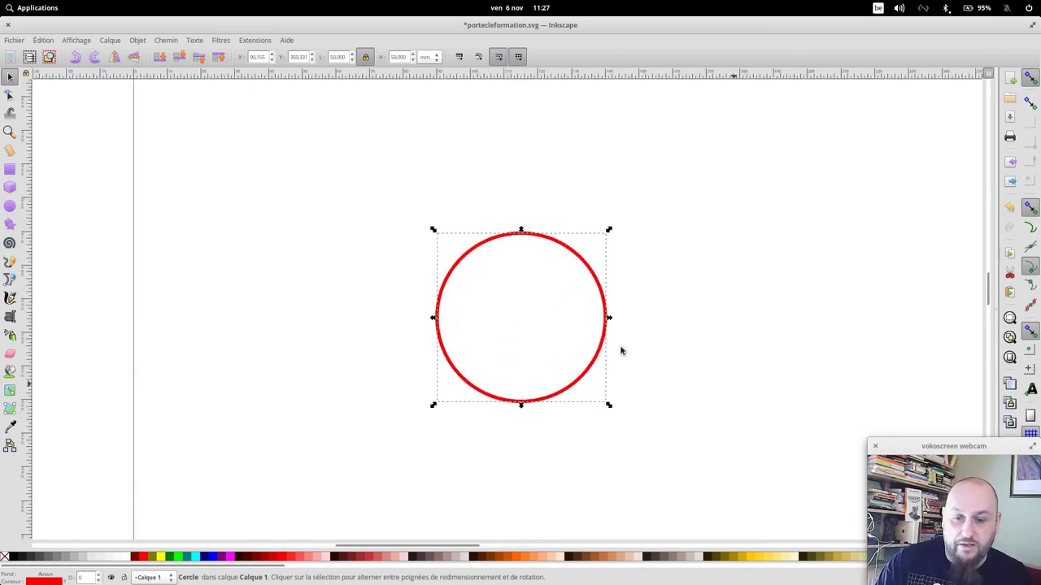
click(659, 327)
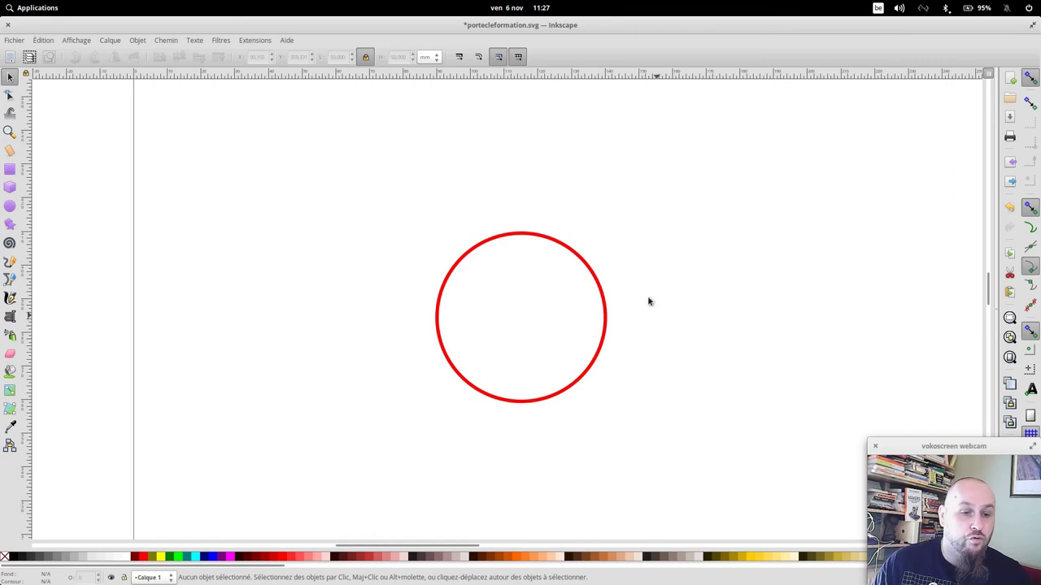
Draw a small circle, resize it to 7 mm wide, and set it on the big circle's top edge.
click(9, 205)
drag(498, 174, 533, 209)
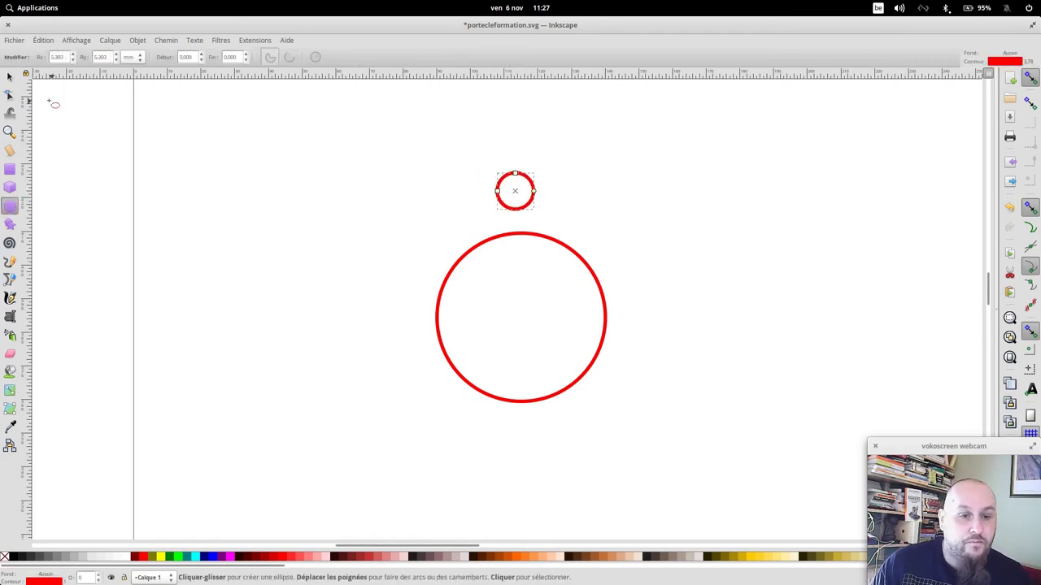
click(10, 76)
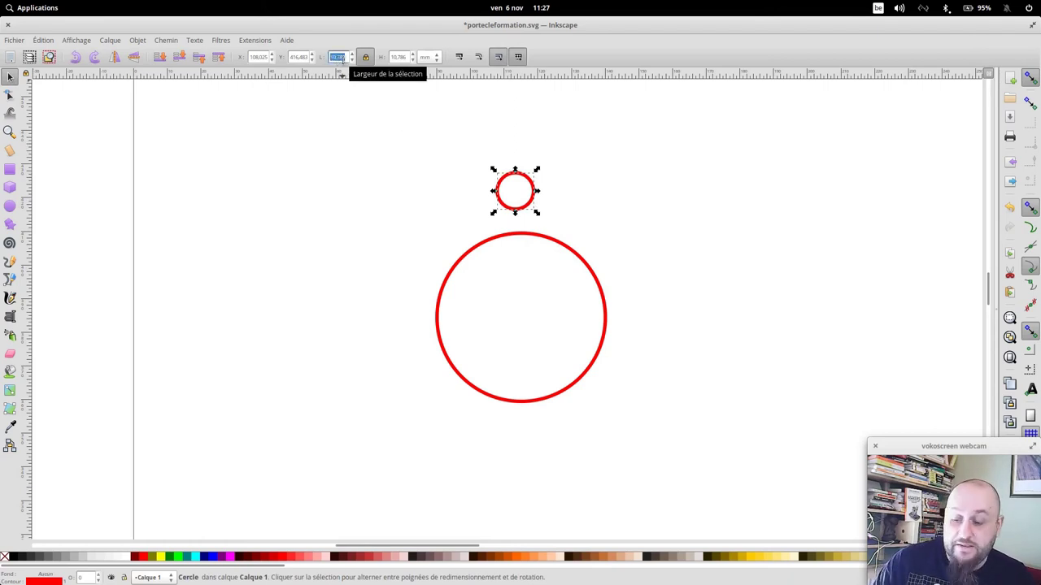
text(1)
key(Return)
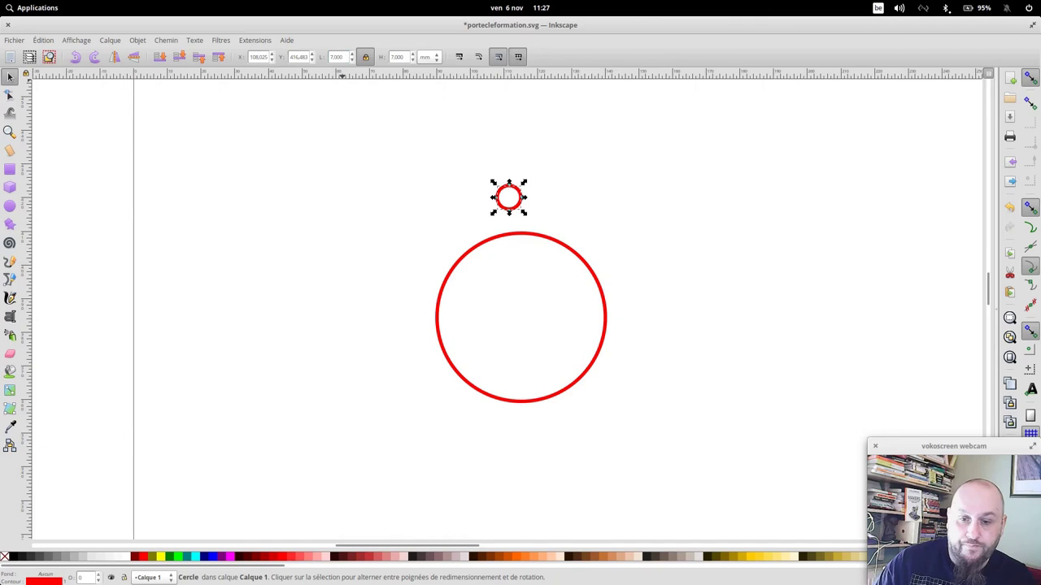
drag(518, 190, 528, 216)
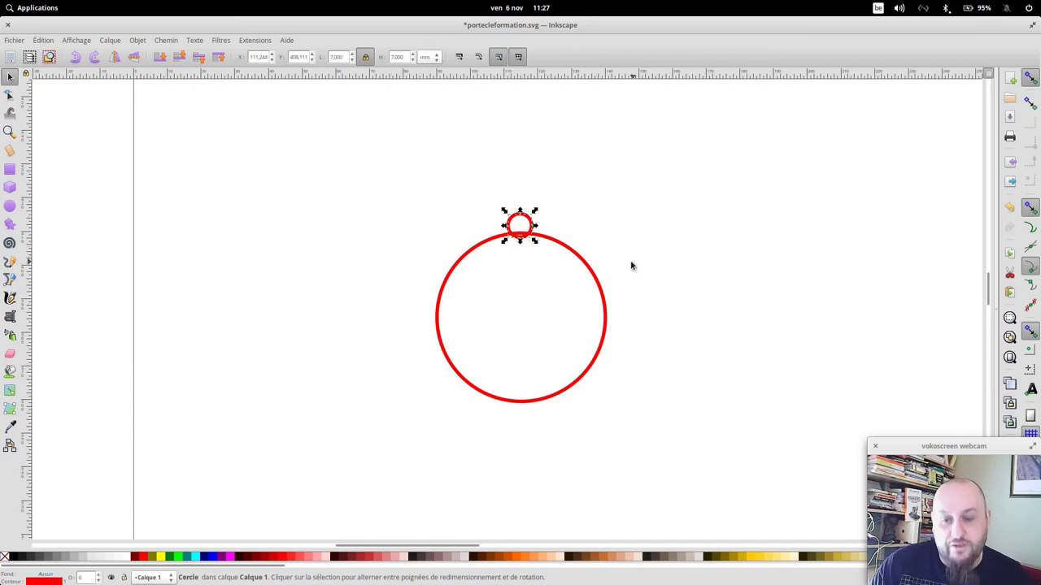
click(599, 286)
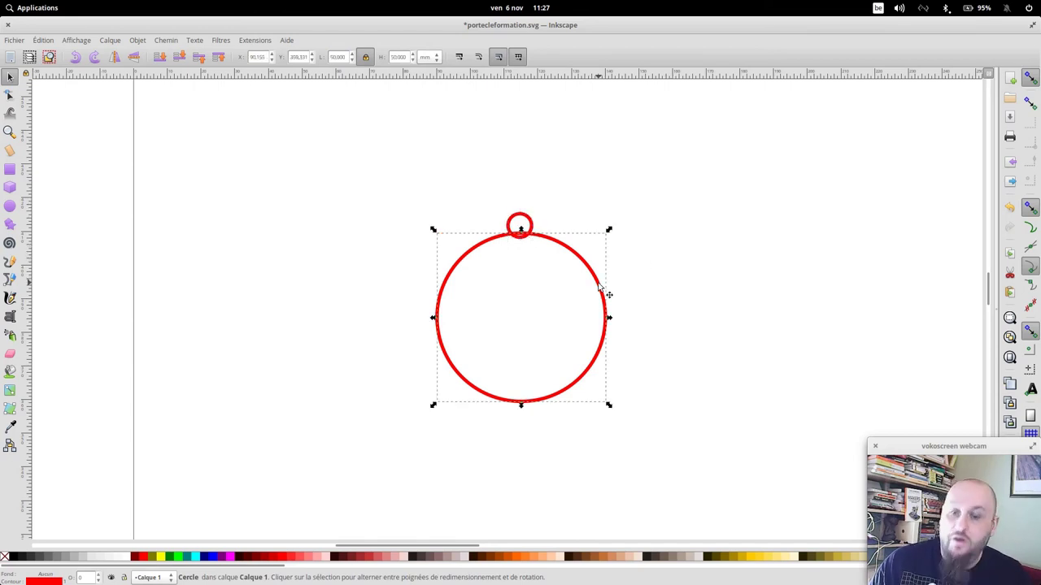
Centre the 7 mm circle on the 50 mm circle's vertical axis using Aligner et distribuer.
shift+click(522, 220)
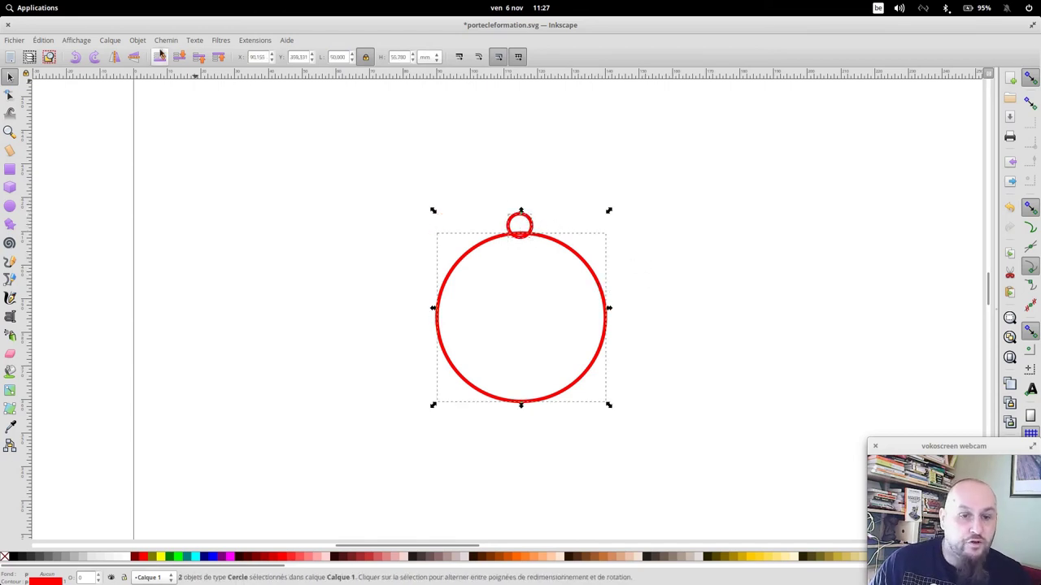
click(138, 40)
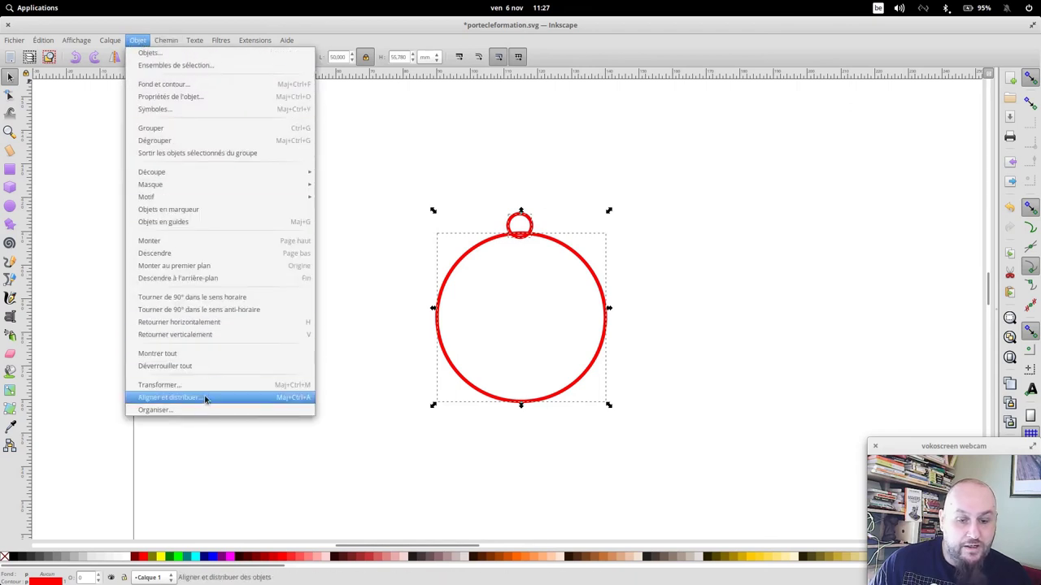
click(203, 398)
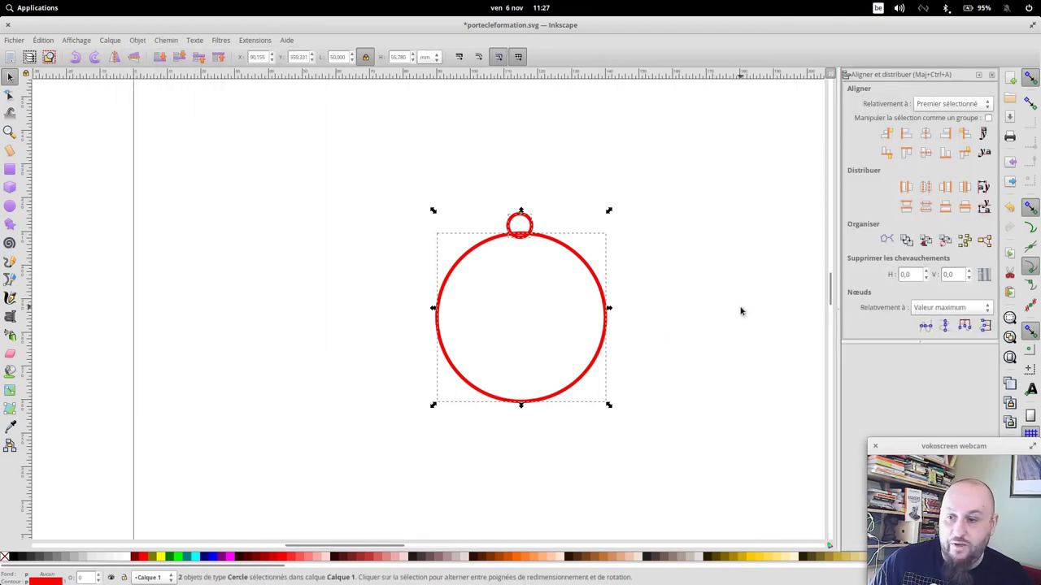
click(926, 137)
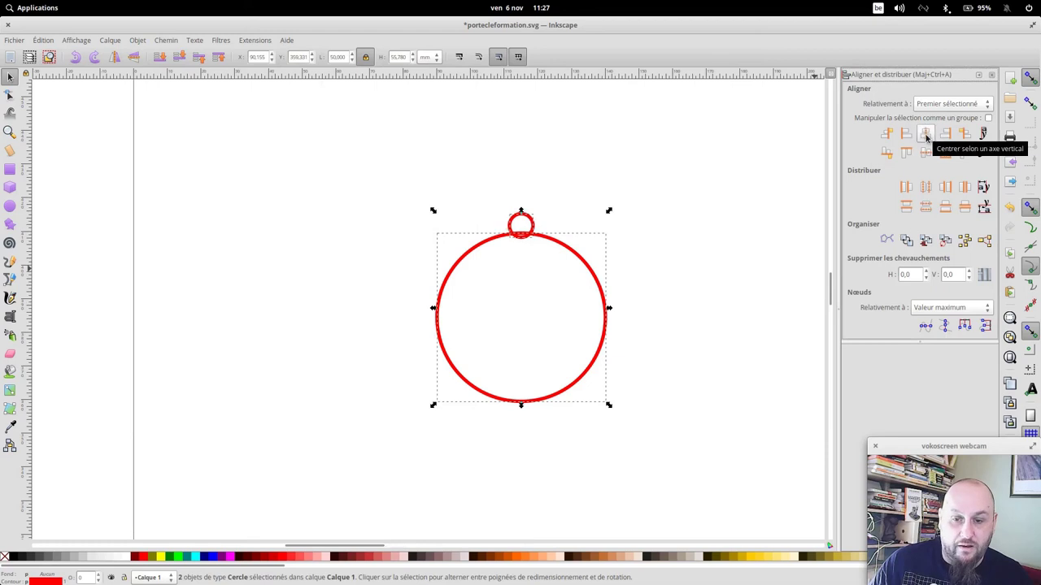
click(727, 306)
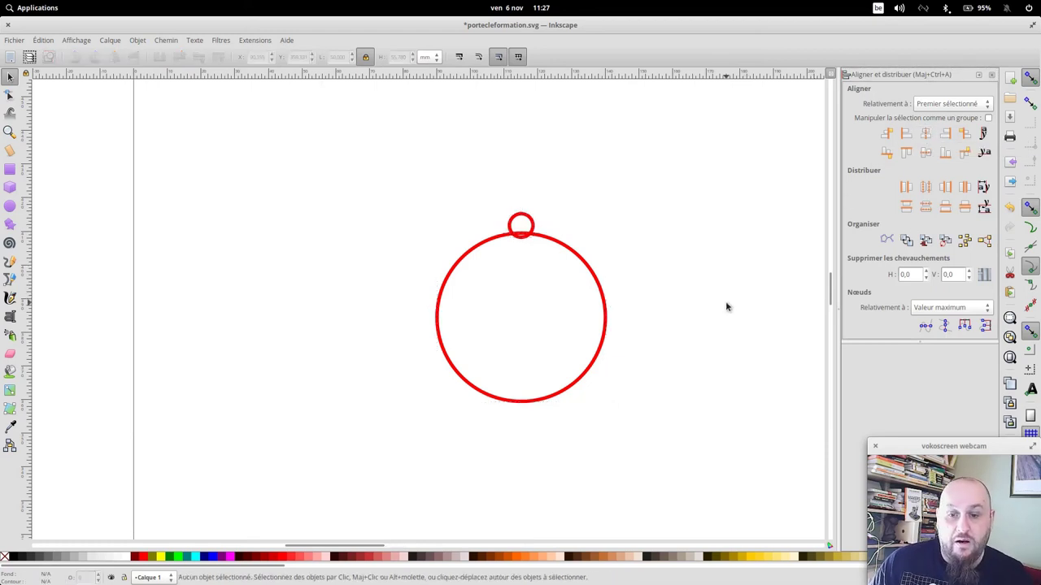
Merge the big circle and the 7 mm circle into one outline with Ctrl++.
click(580, 259)
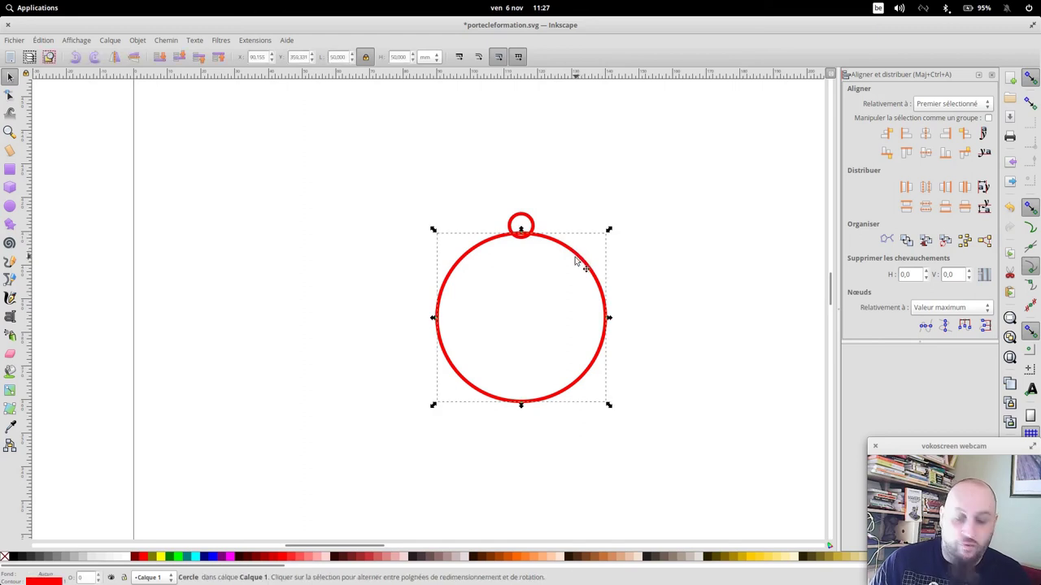
shift+click(525, 221)
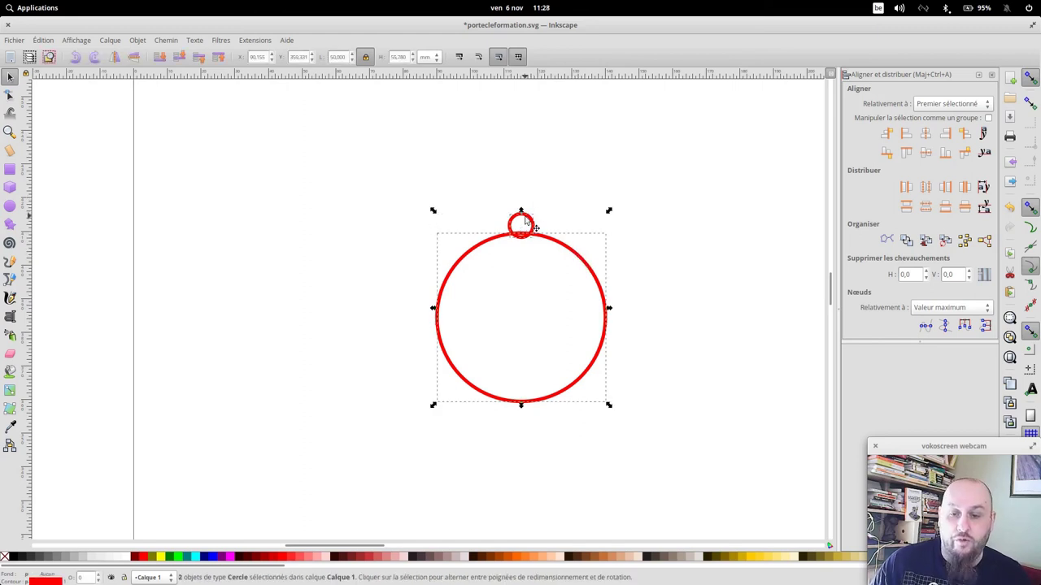
key(ctrl)
key(ctrl+plus)
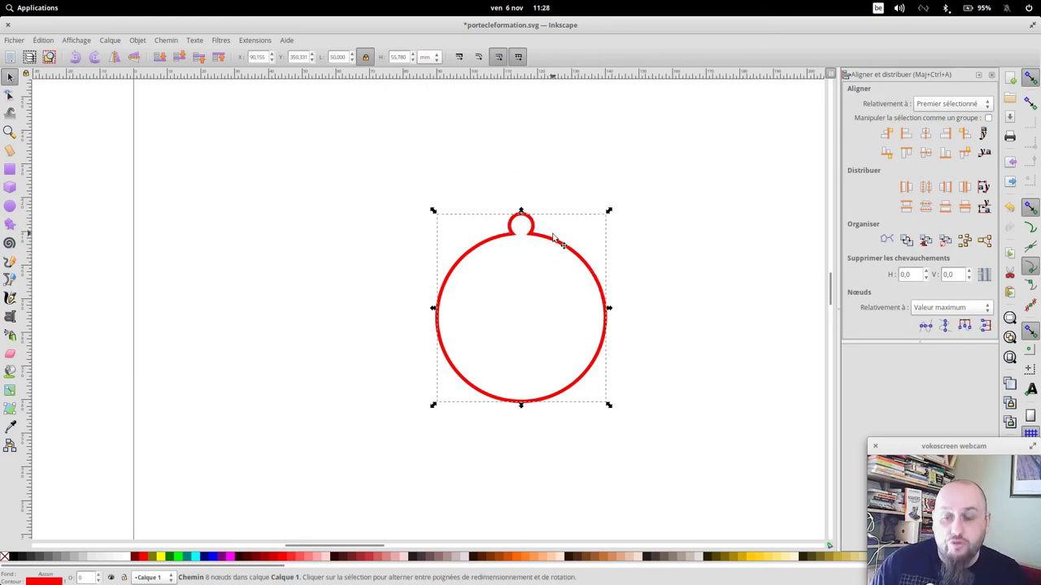
Draw a 4 mm circle and place it inside the top loop as the keyring hole.
click(9, 206)
drag(500, 161, 518, 178)
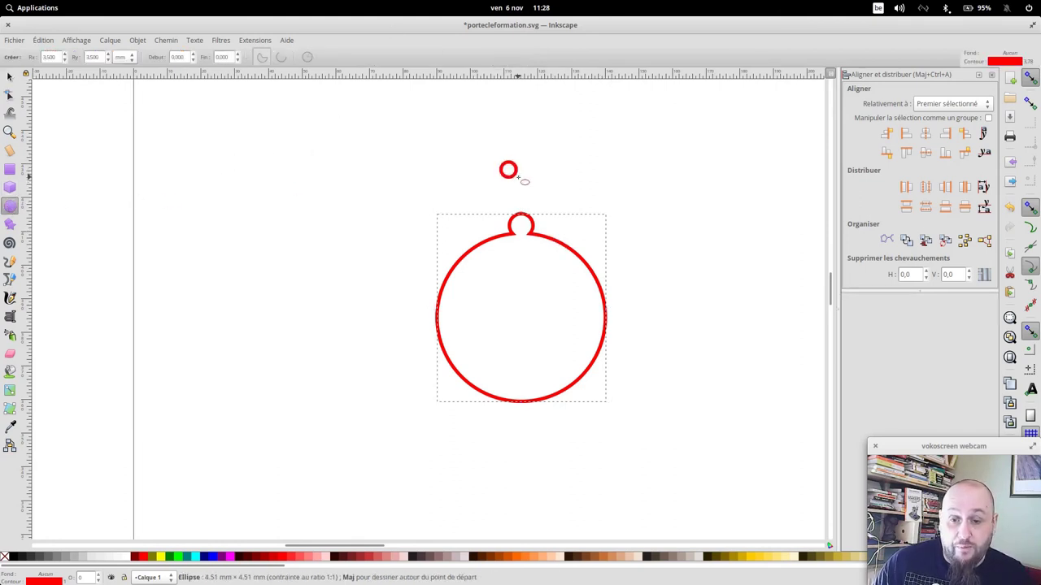
click(11, 78)
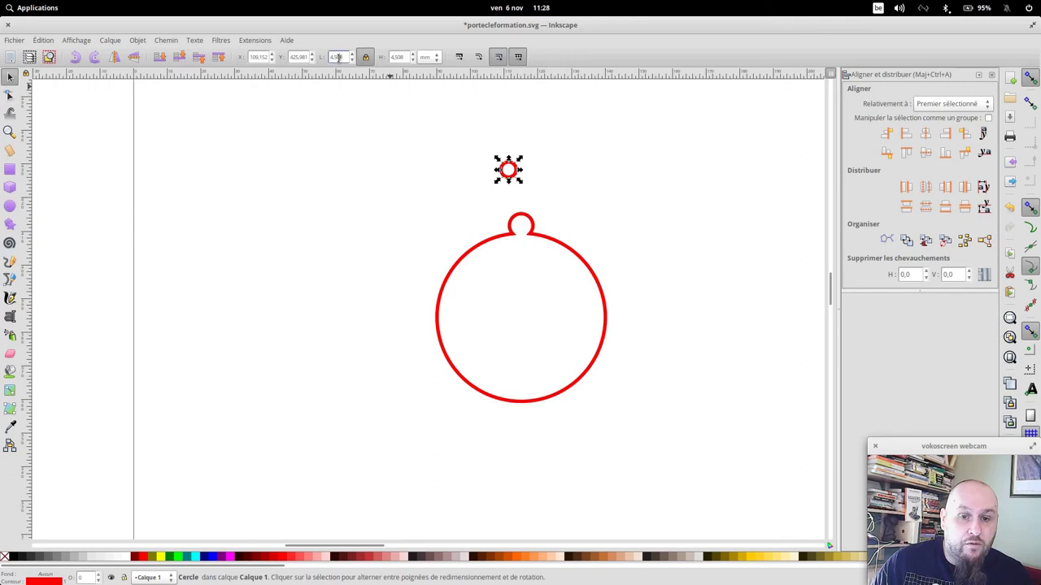
text(4)
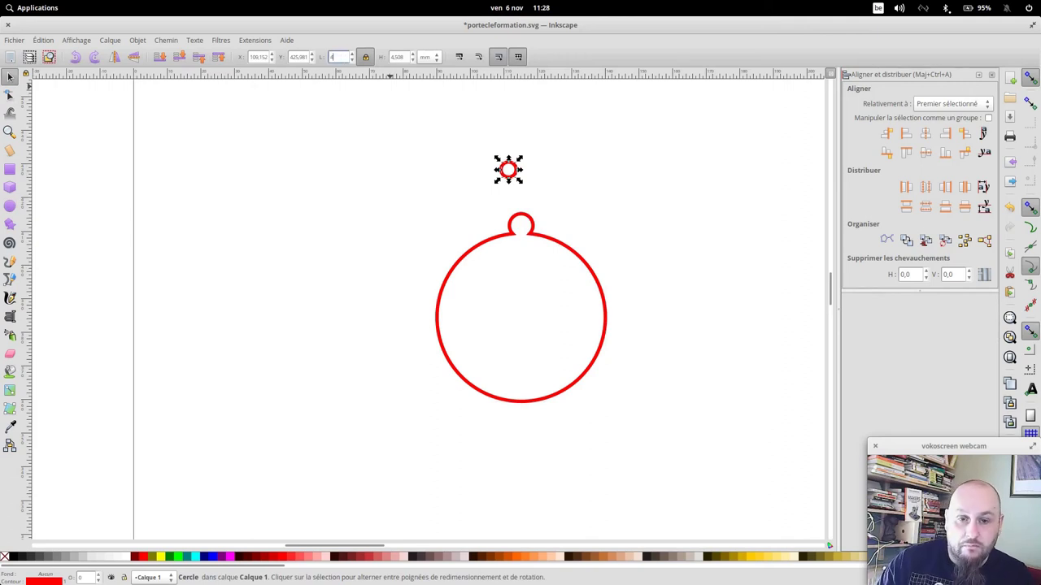
key(Return)
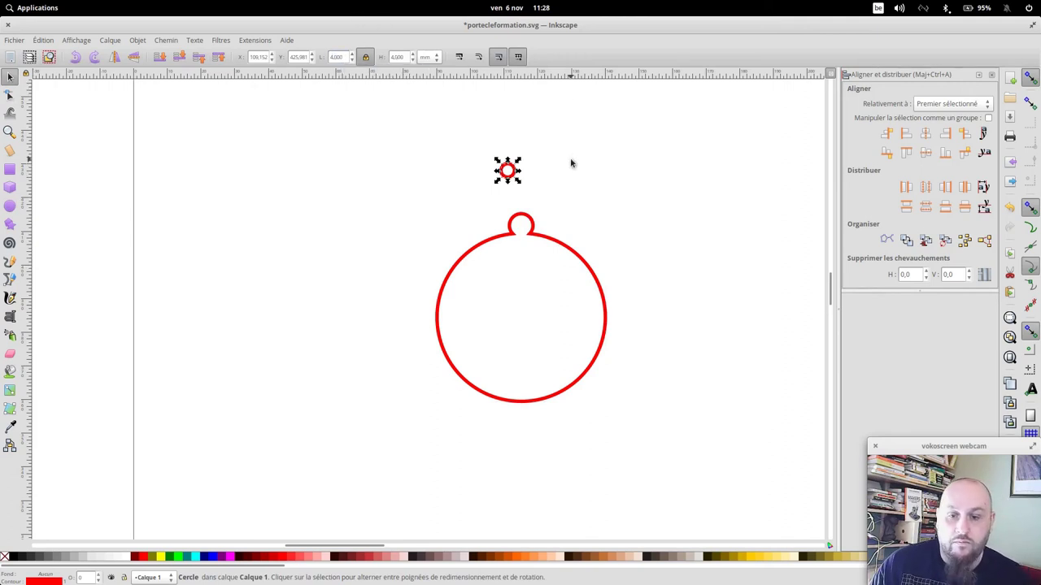
drag(524, 175, 537, 233)
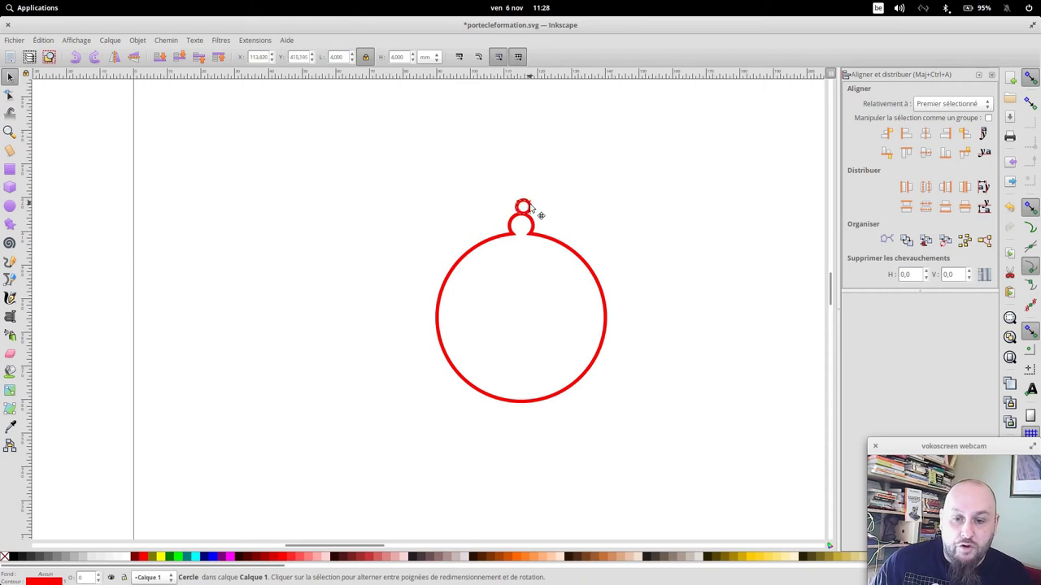
click(536, 233)
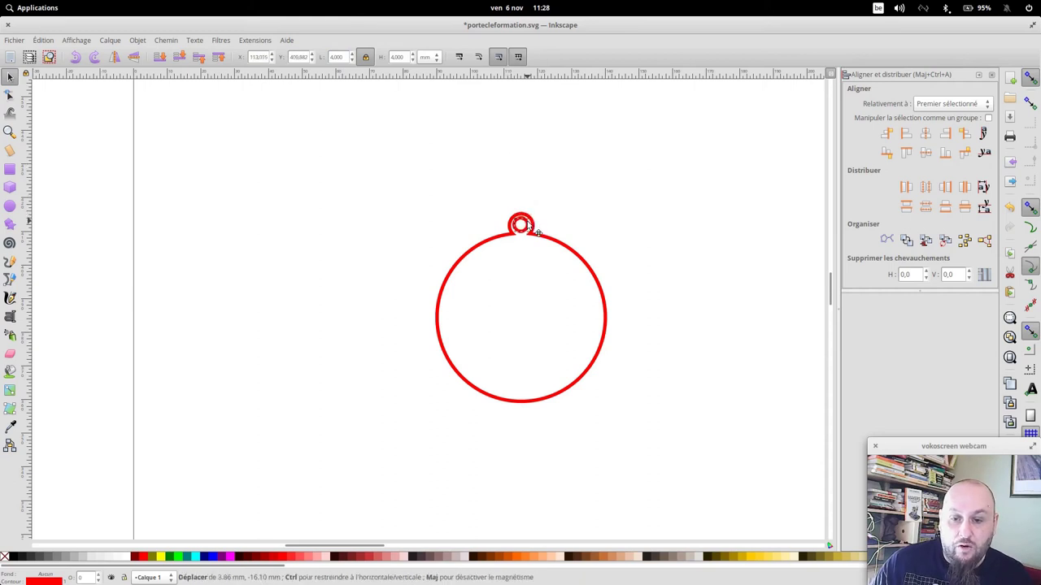
shift+click(580, 257)
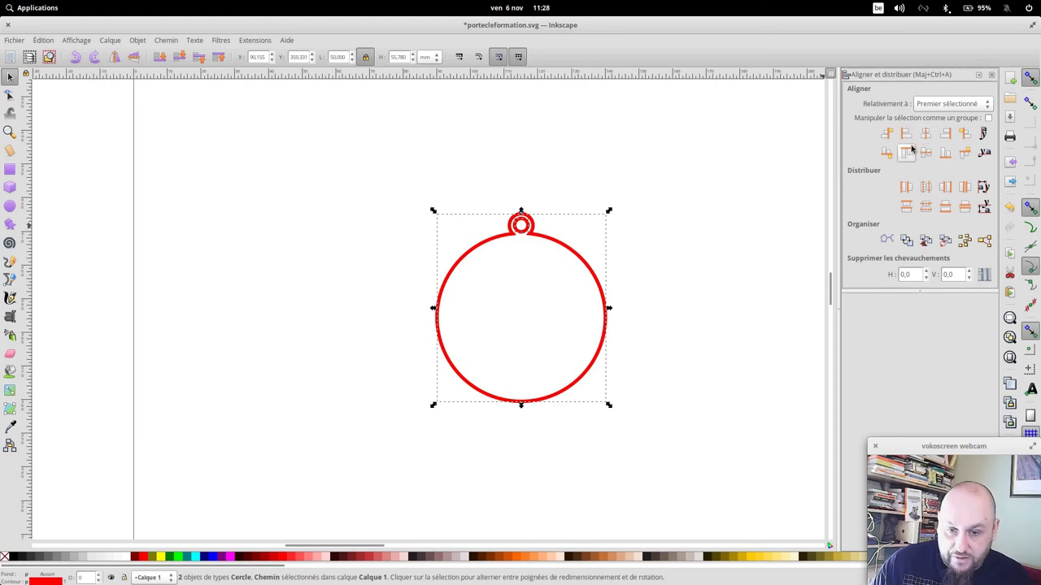
click(737, 285)
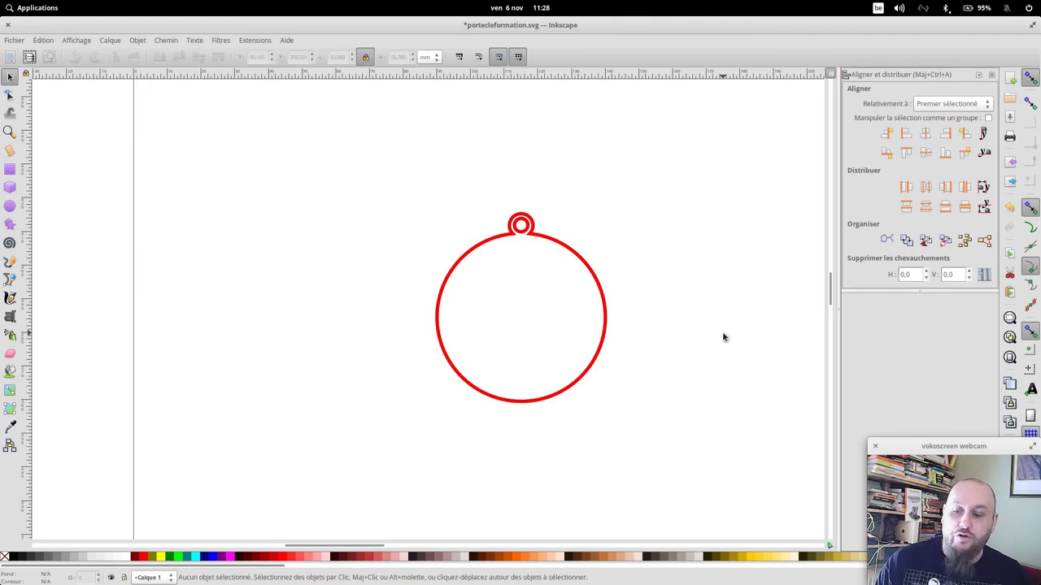
Import chat.jpg.jpg and logo-Fab-C-Fond-Blanc.png from the formation-inkscape folder.
click(12, 39)
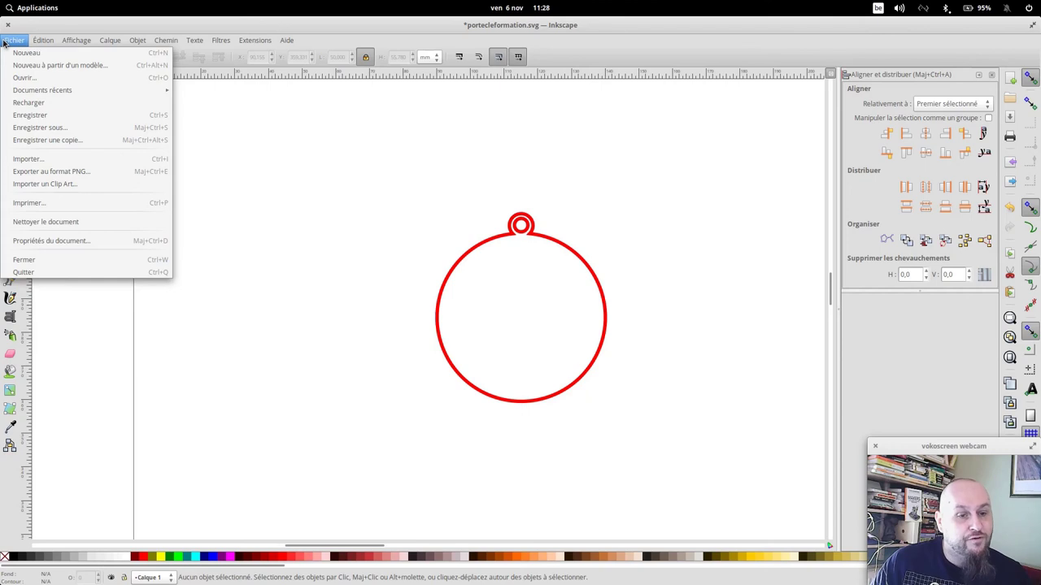
click(40, 160)
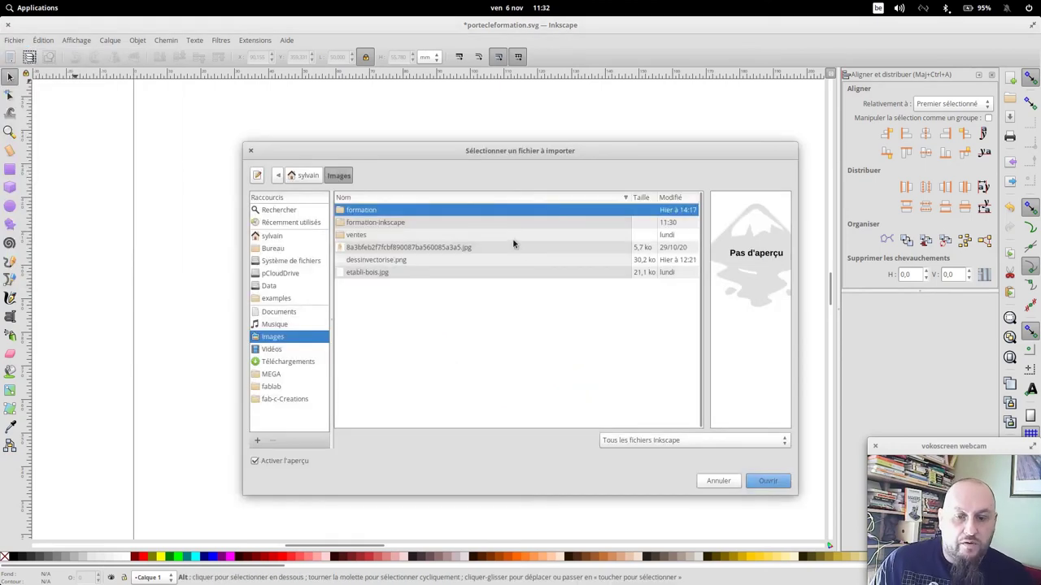
click(379, 225)
double_click(380, 226)
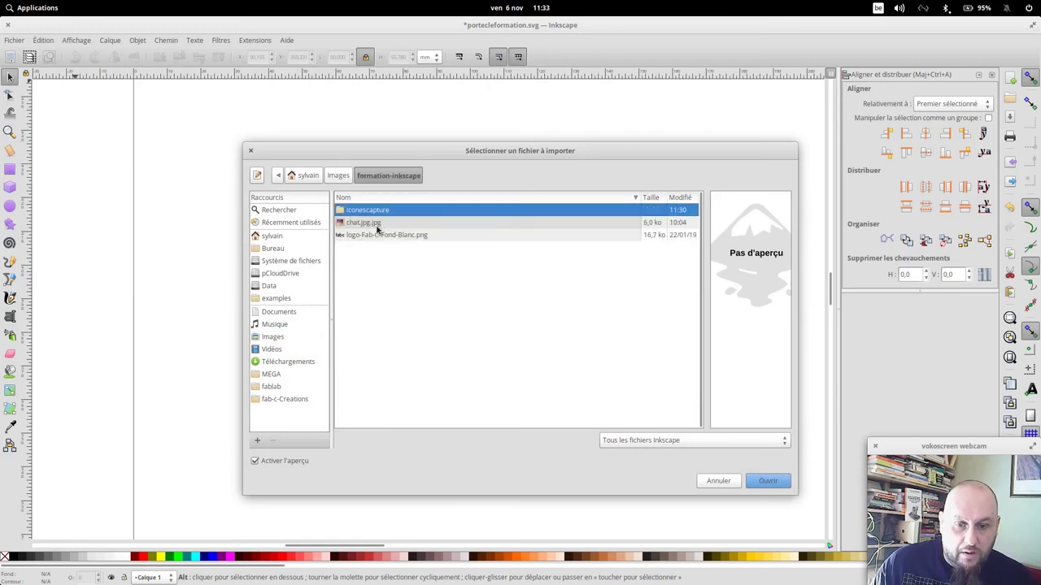
click(382, 226)
shift+click(372, 235)
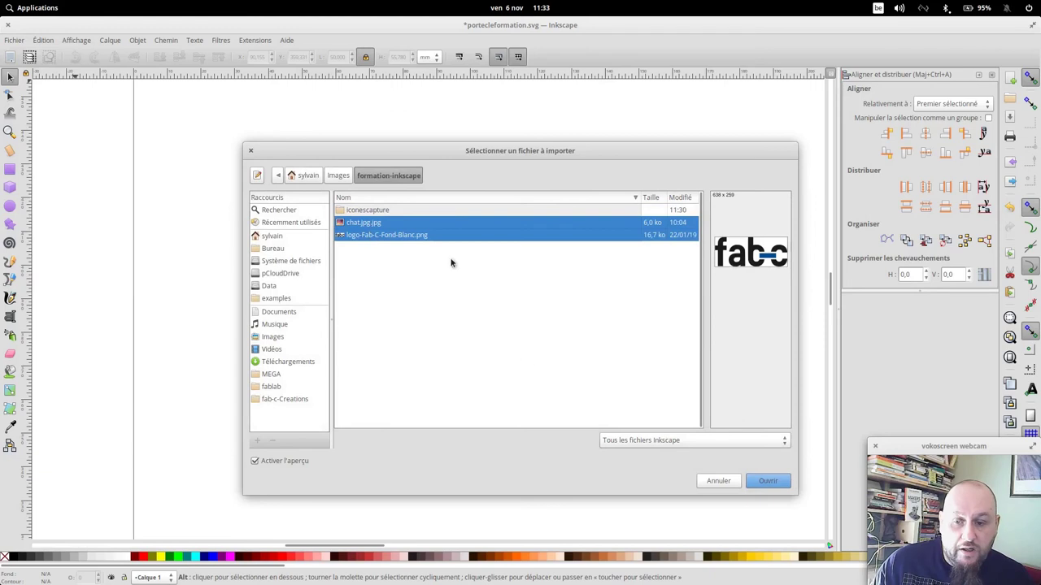
click(766, 483)
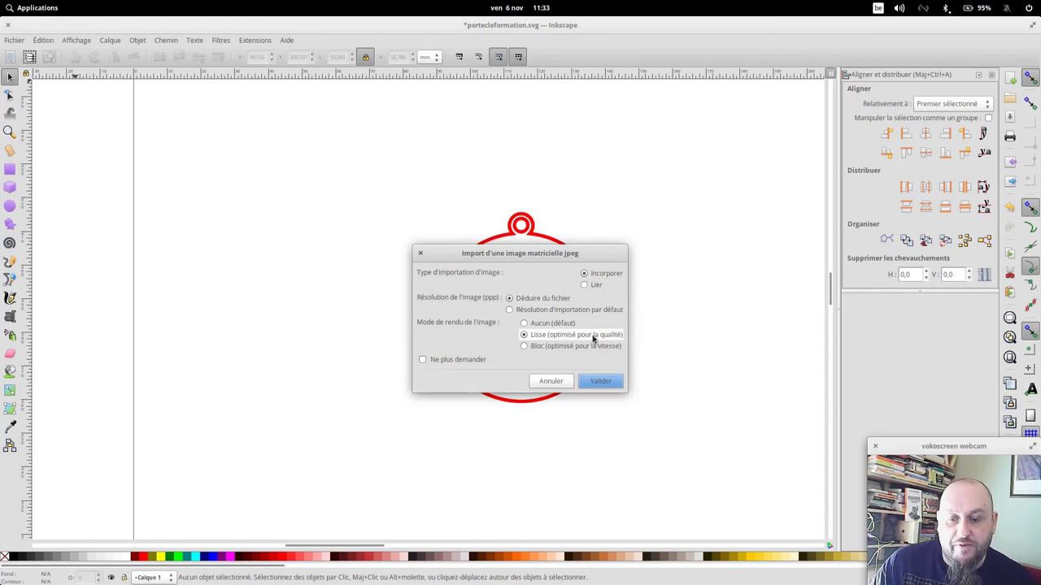
click(608, 382)
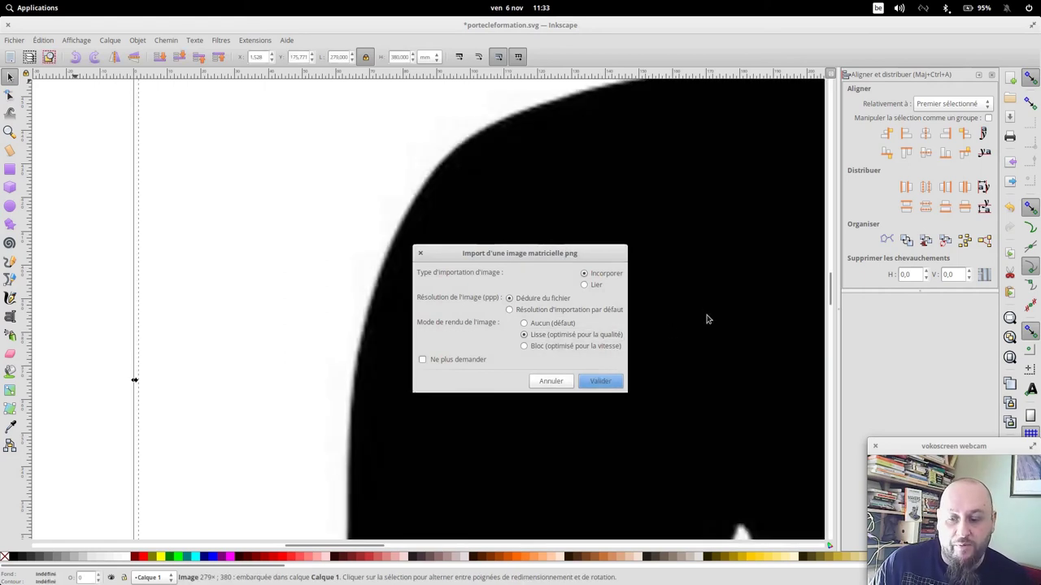
click(620, 383)
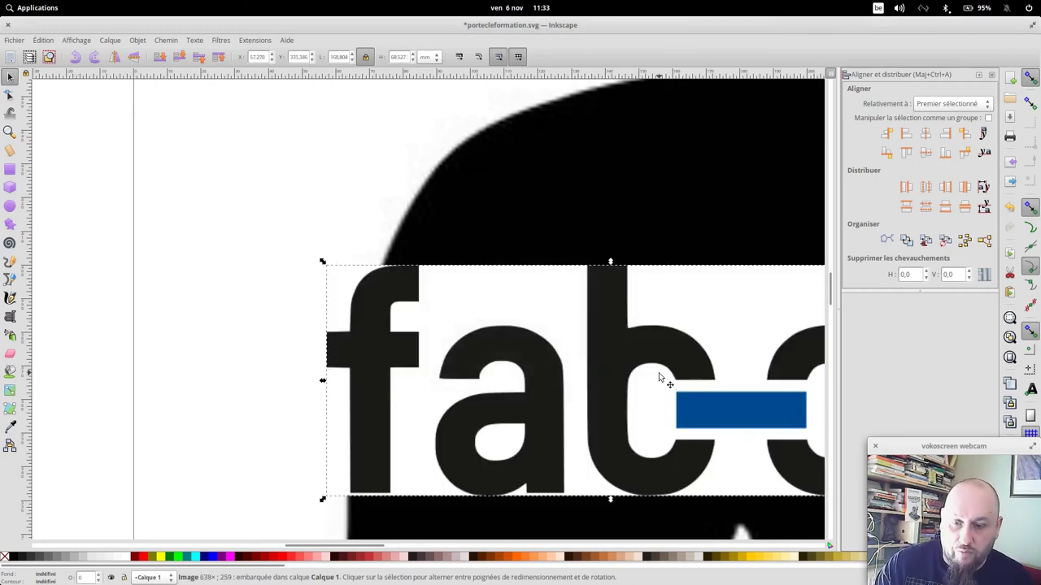
Arrange the fab-c logo above the cat image, left of the page.
key(minus)
key(minus)
key(minus)
key(minus)
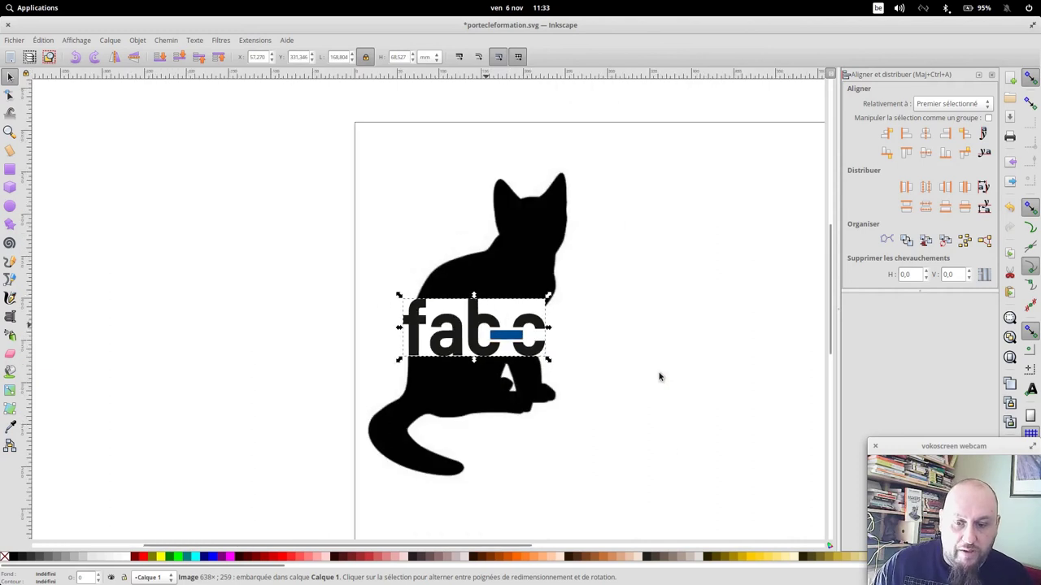
drag(504, 306, 297, 196)
mouse_move(454, 293)
mouse_down()
mouse_move(138, 344)
mouse_move(201, 396)
mouse_up()
drag(268, 216, 206, 163)
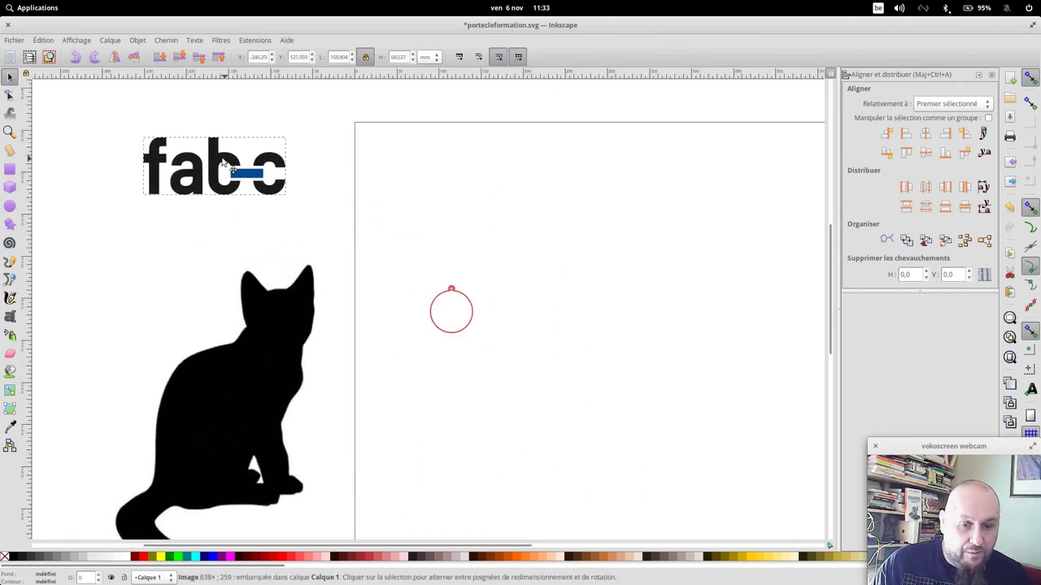
drag(274, 352, 250, 299)
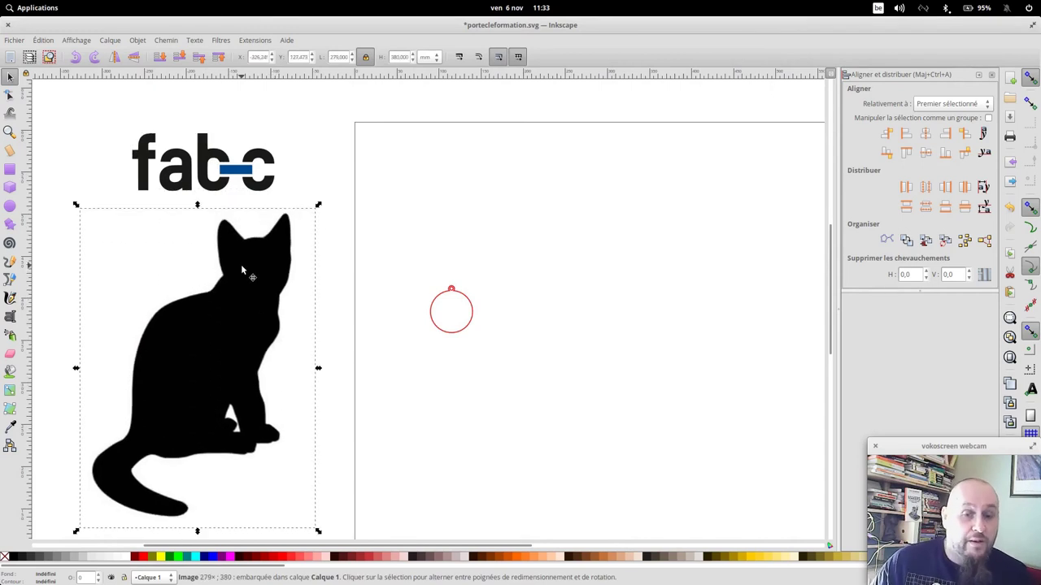
click(234, 173)
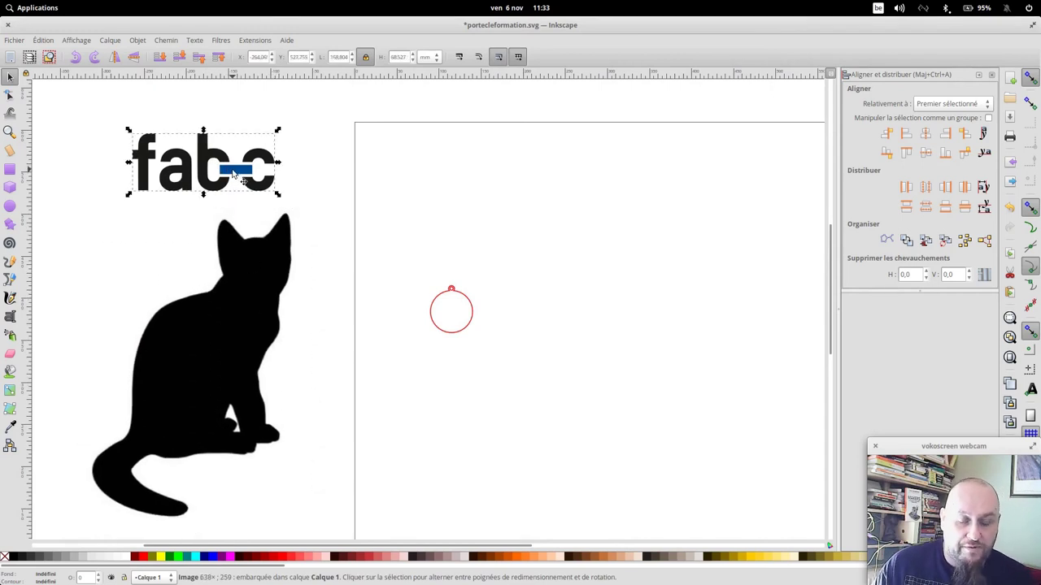
click(171, 42)
Trace the fab-c logo into a black vector path, unsmoothed and with the background removed.
click(196, 79)
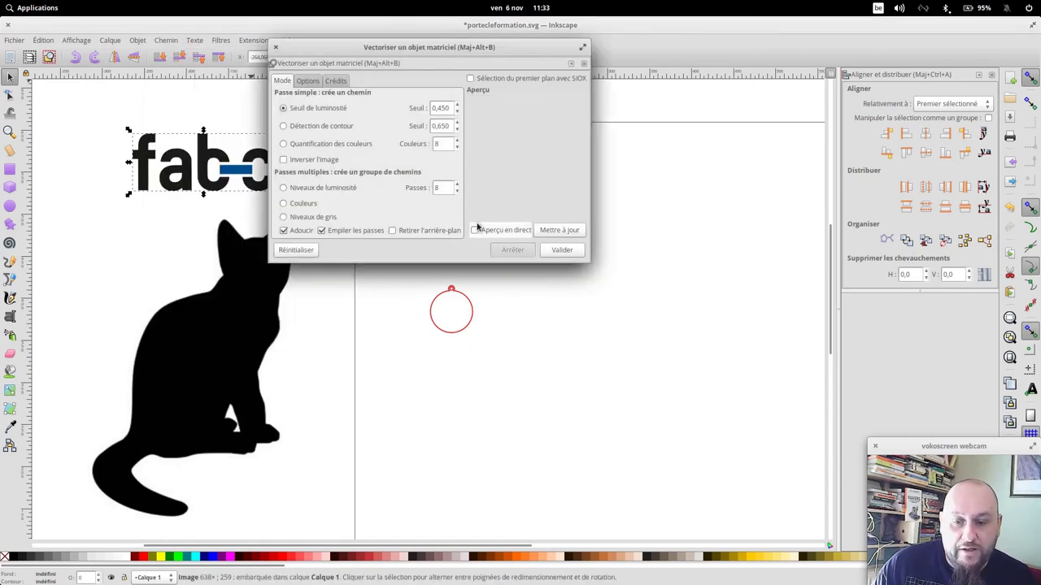
click(476, 232)
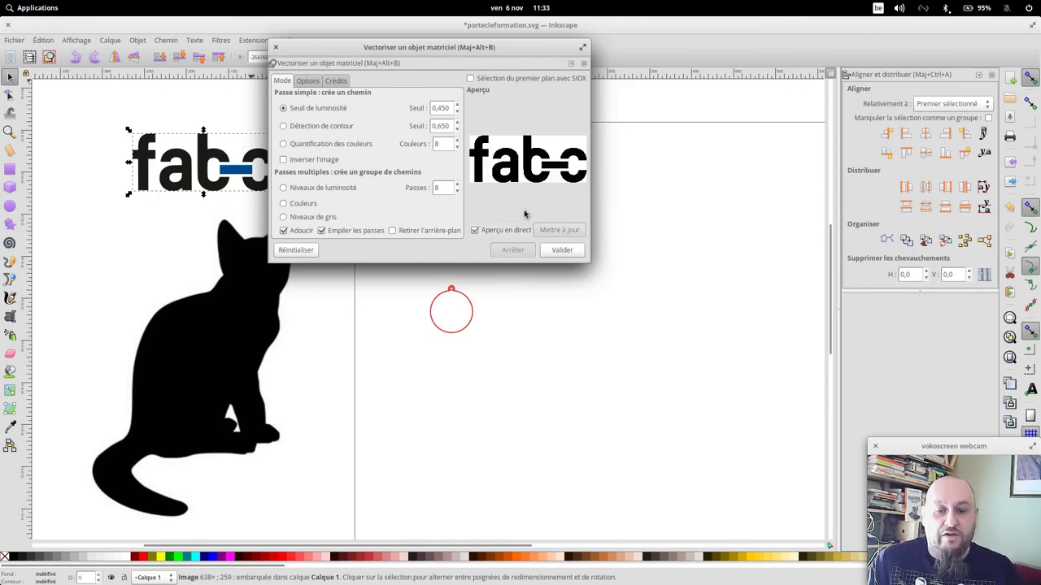
click(266, 341)
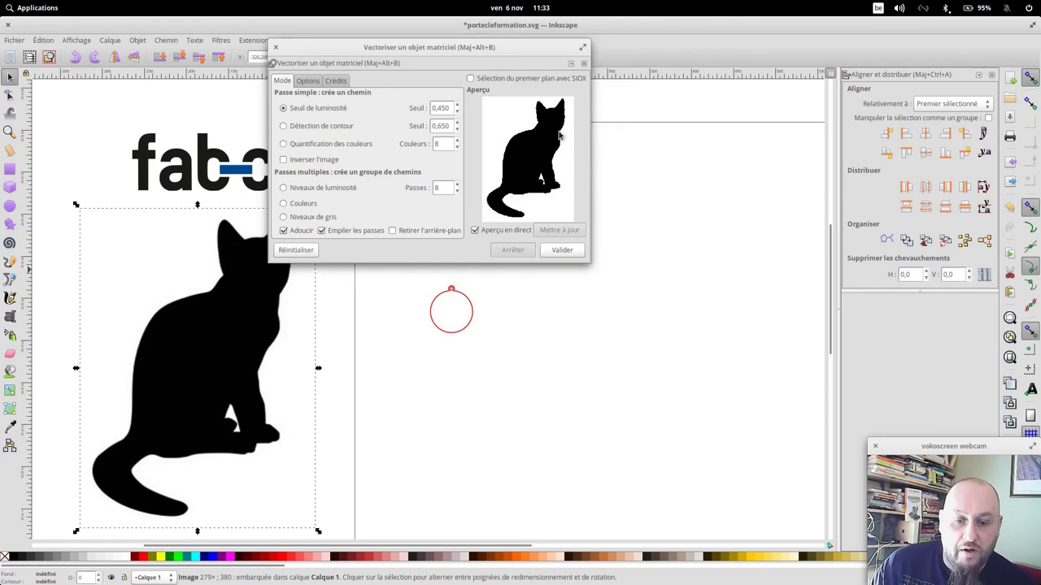
click(218, 173)
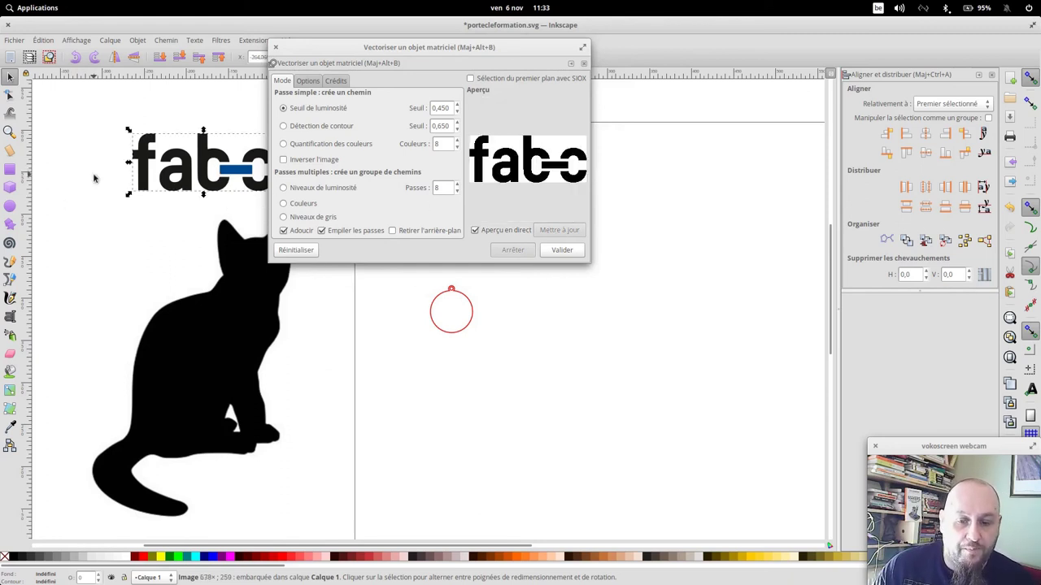
click(284, 231)
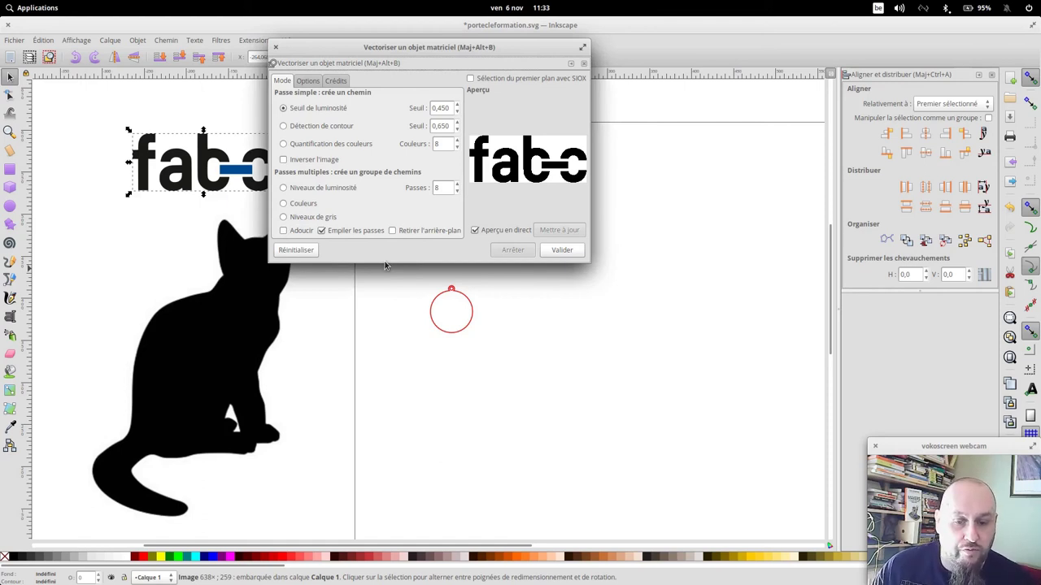
click(393, 232)
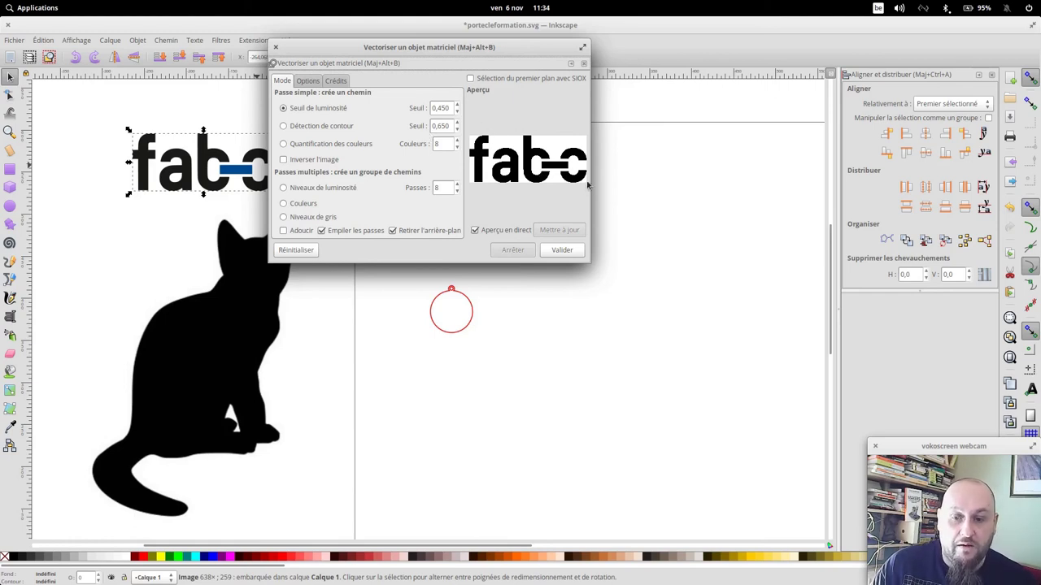
click(570, 251)
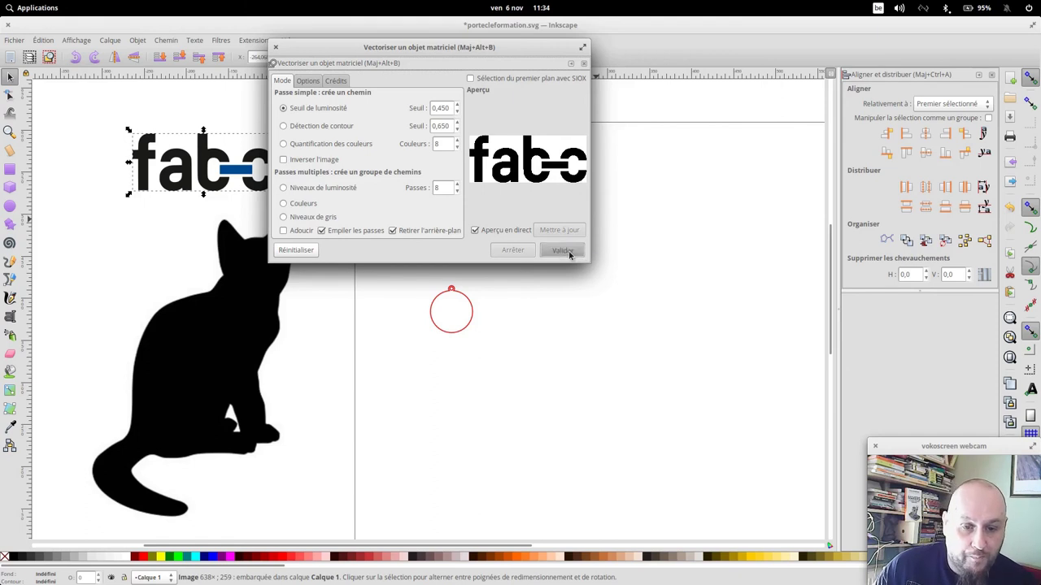
drag(317, 52, 687, 102)
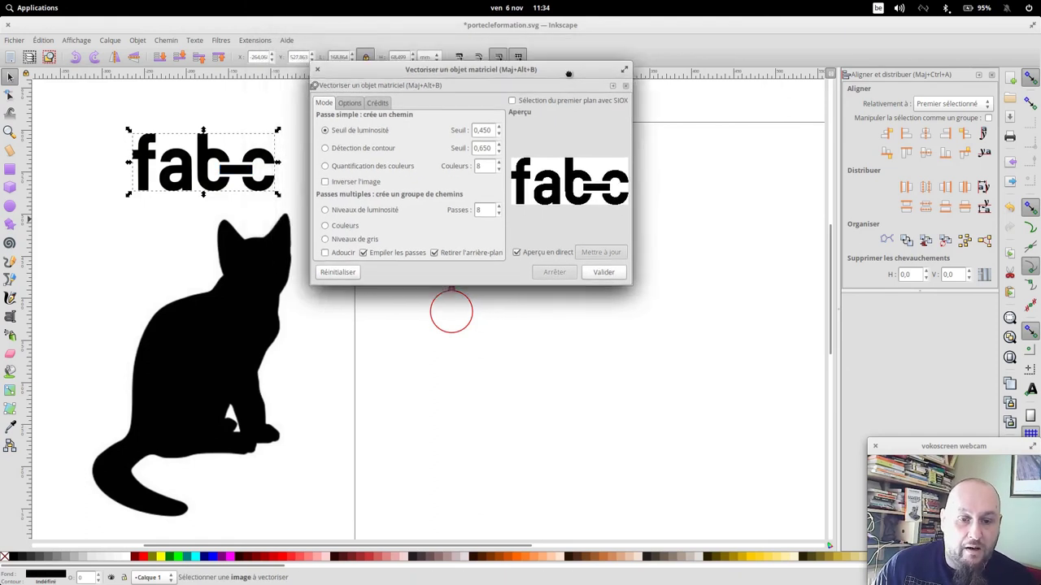
click(646, 95)
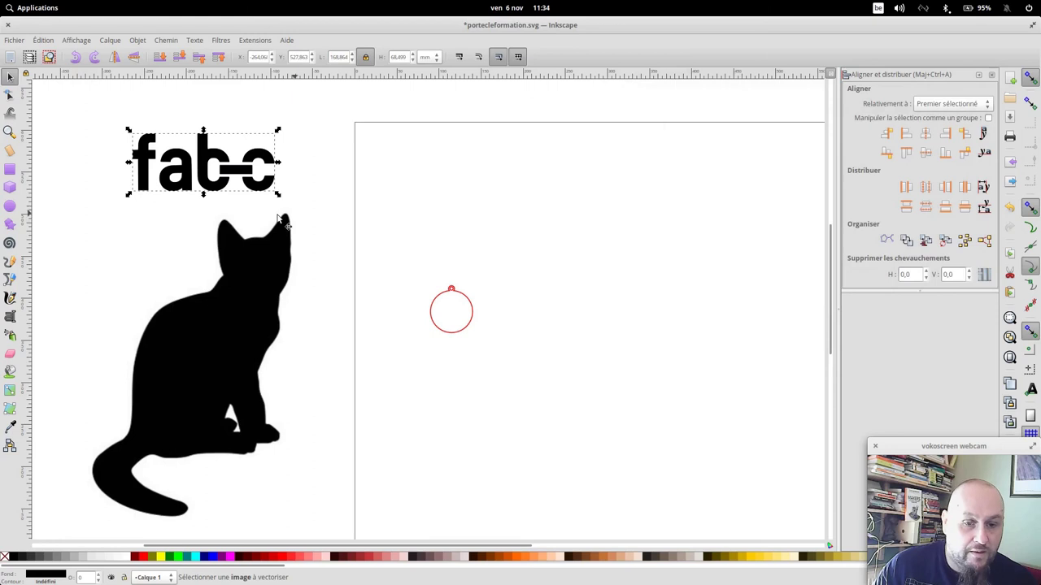
Move the traced fab-c path to the right of the original logo and inspect its nodes.
drag(237, 171, 400, 169)
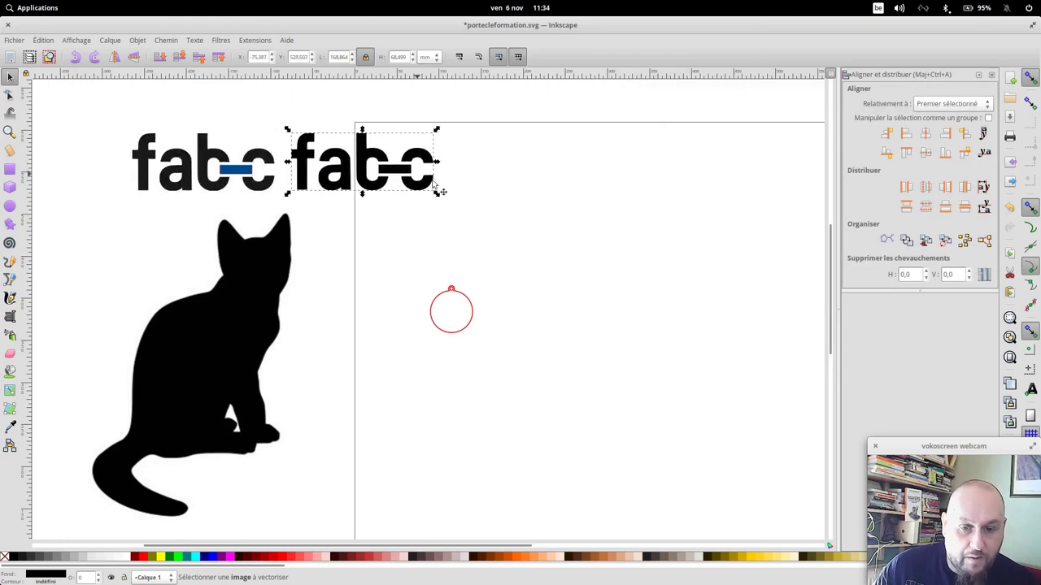
click(242, 173)
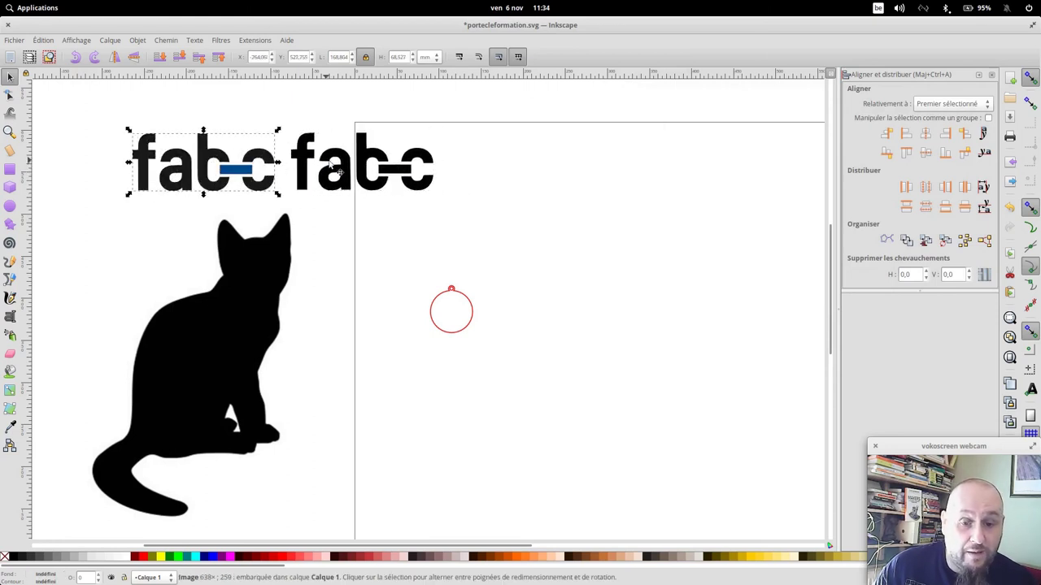
click(367, 165)
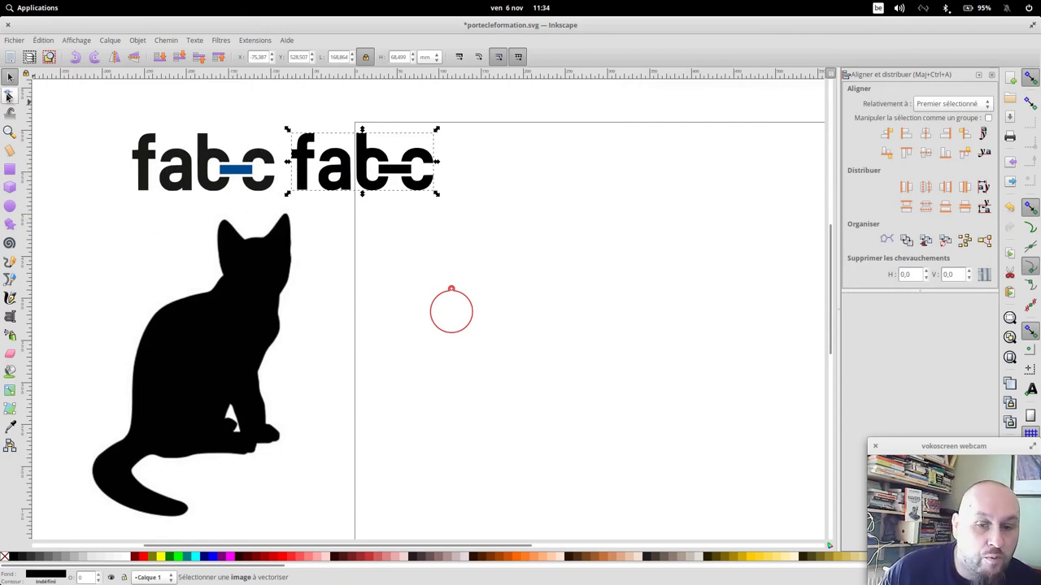
click(10, 95)
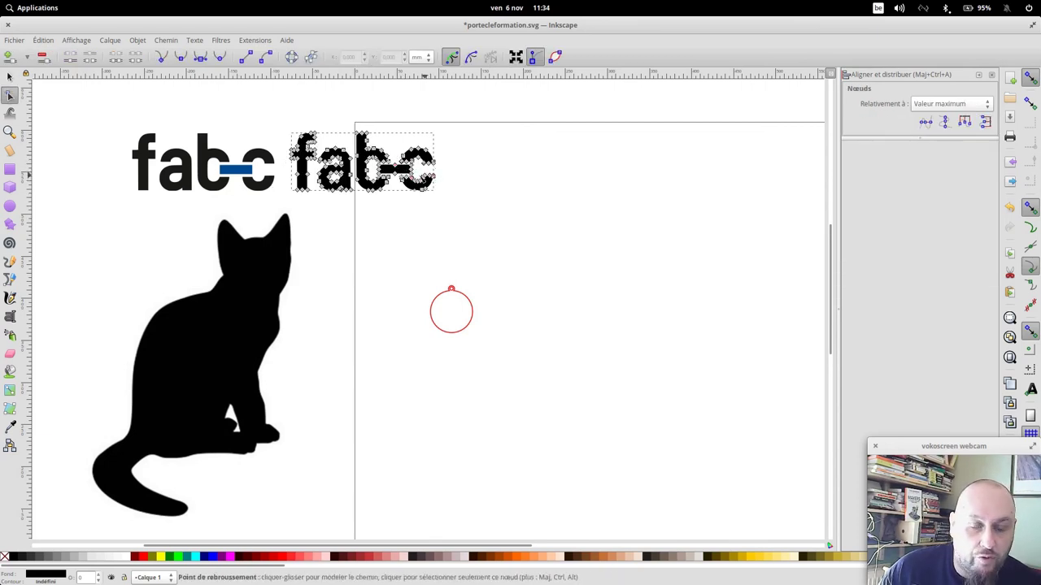
Move the original logo image further up-left and select the cat image.
click(217, 161)
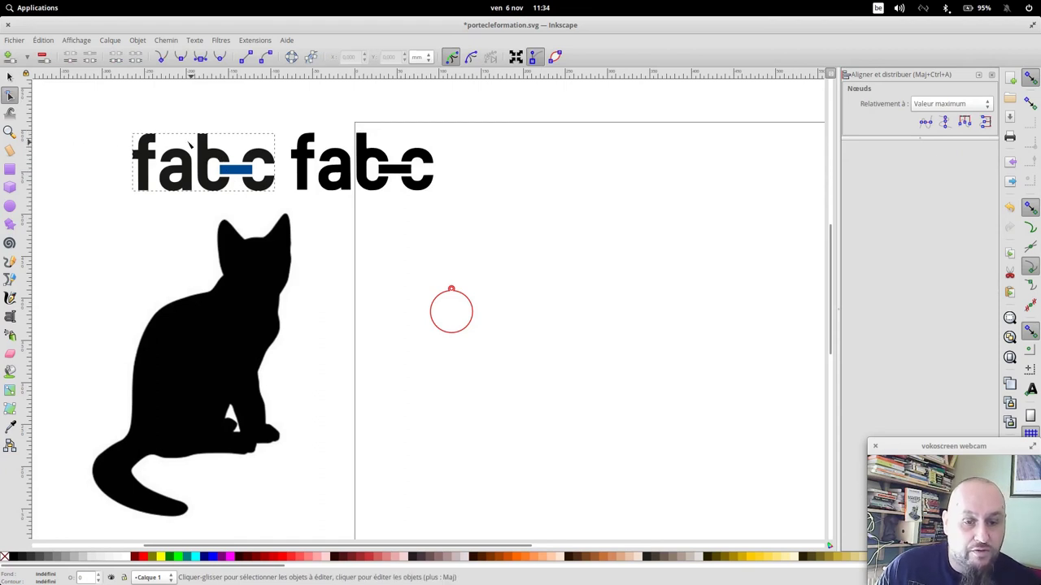
click(11, 78)
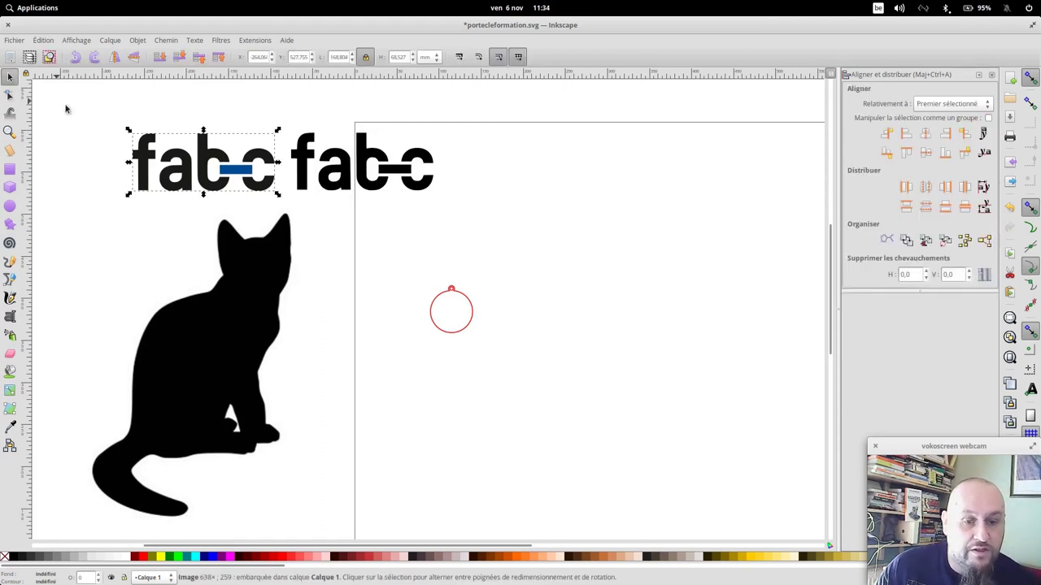
click(225, 170)
drag(224, 170, 145, 134)
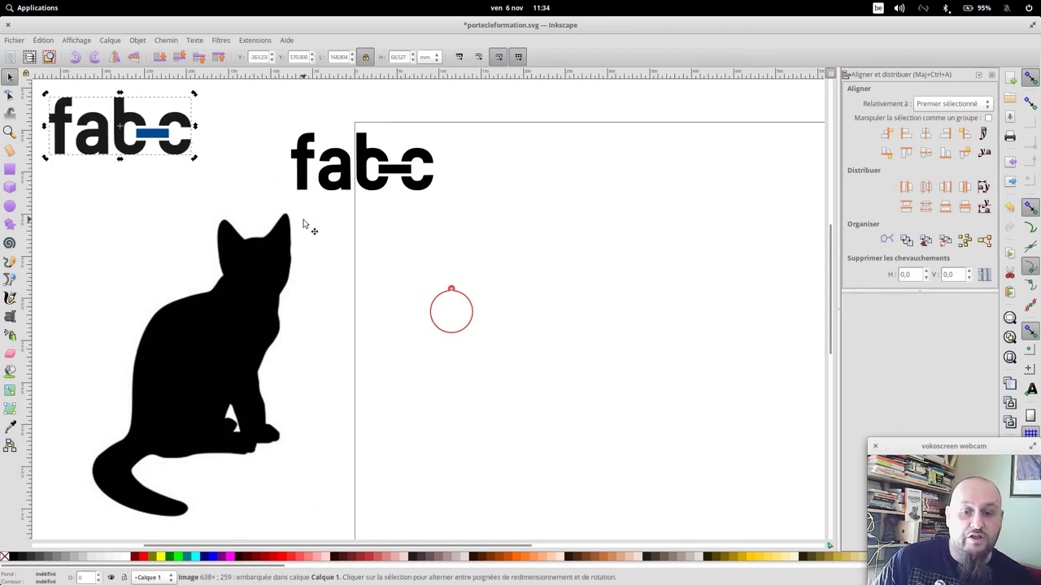
click(274, 266)
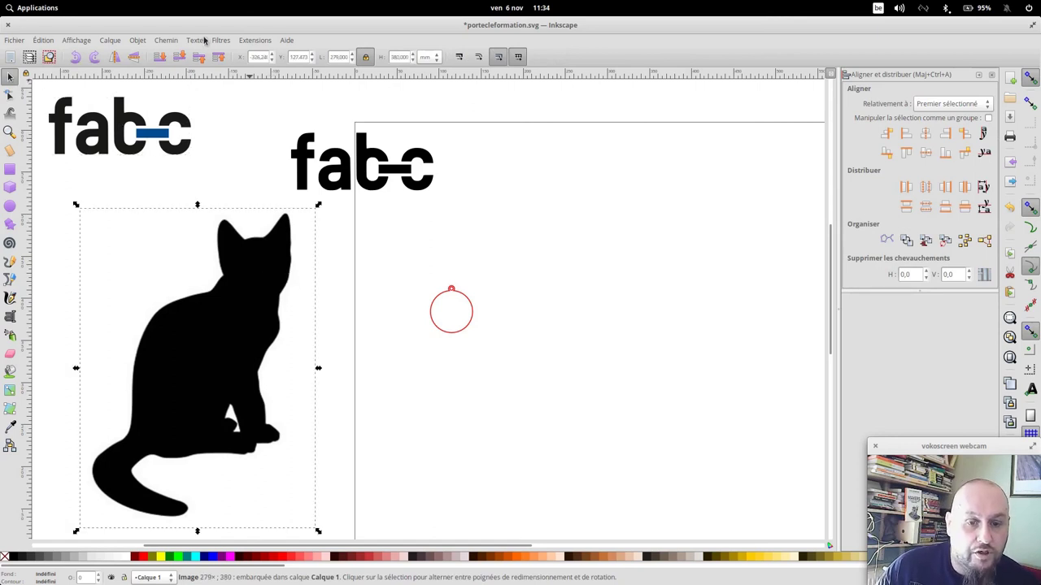
Trace the cat image with Seuil de luminosité and move the traced cat onto the page.
click(165, 40)
click(195, 77)
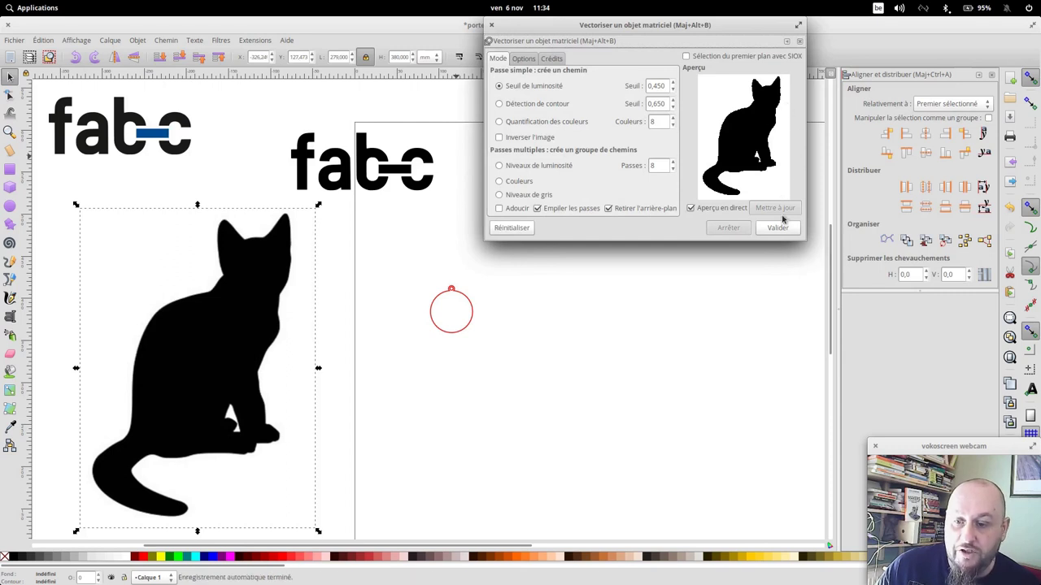
click(779, 228)
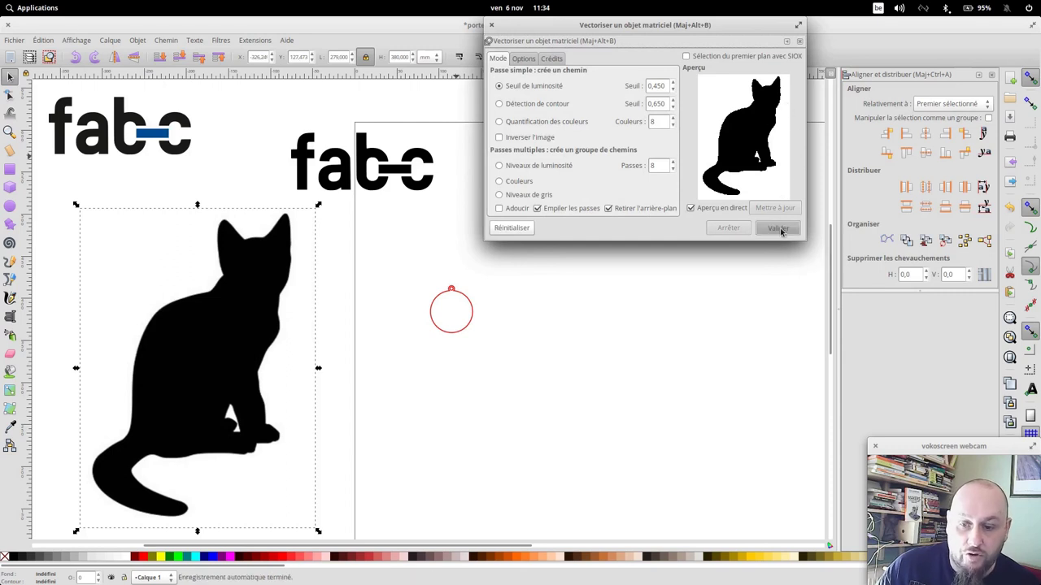
click(491, 25)
drag(225, 351, 595, 349)
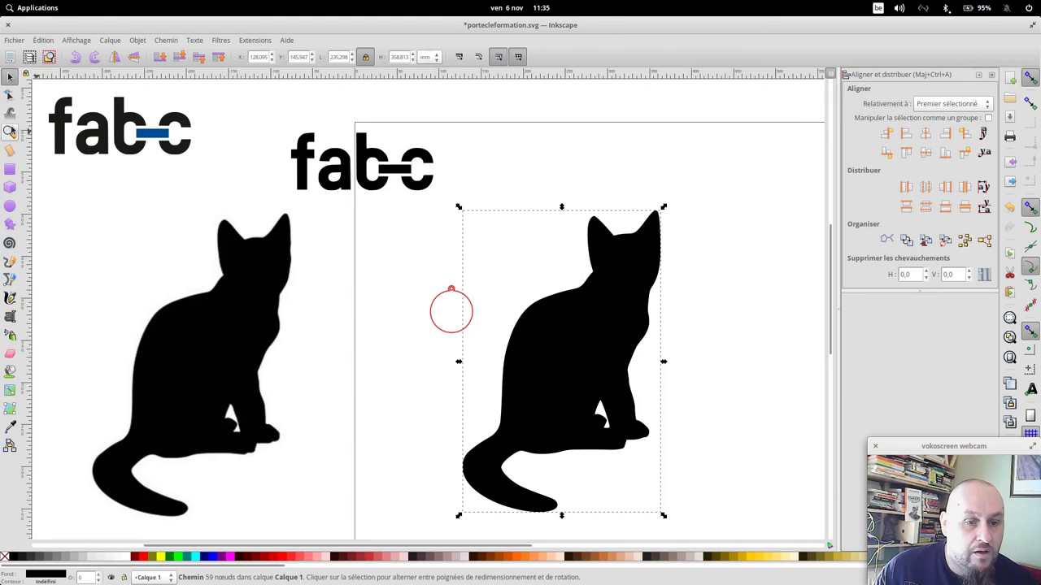
click(9, 97)
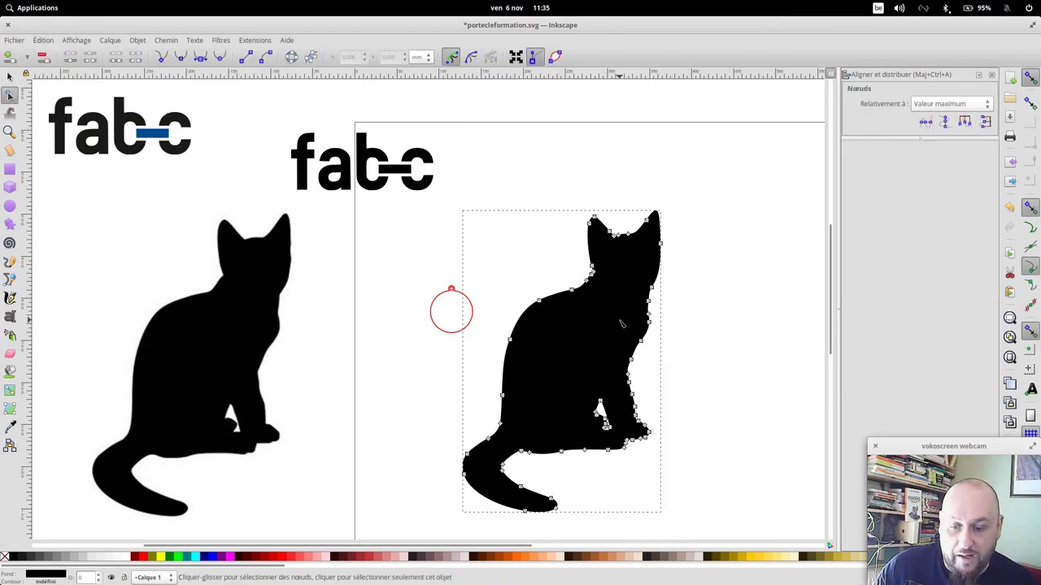
Move the original cat bitmap further left, away from the page.
click(241, 316)
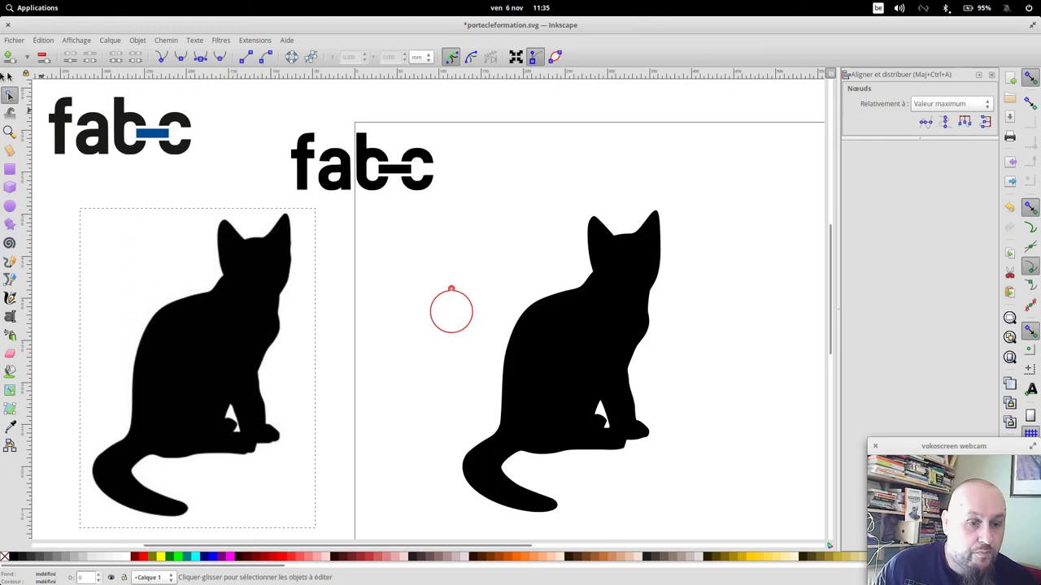
key(s)
drag(217, 297, 84, 268)
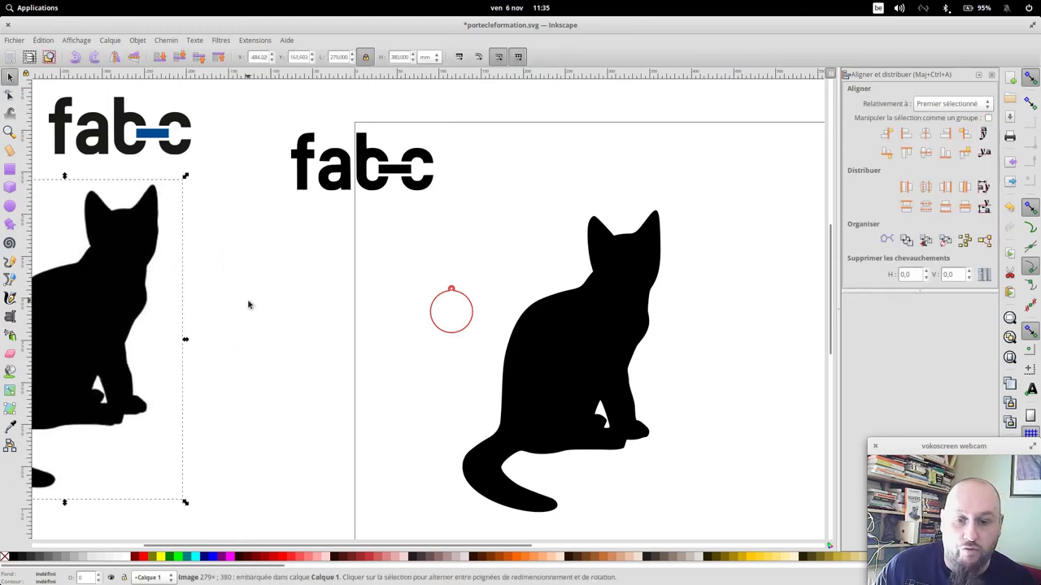
Try reshaping the traced cat's tail-tip node, then undo the change.
click(600, 314)
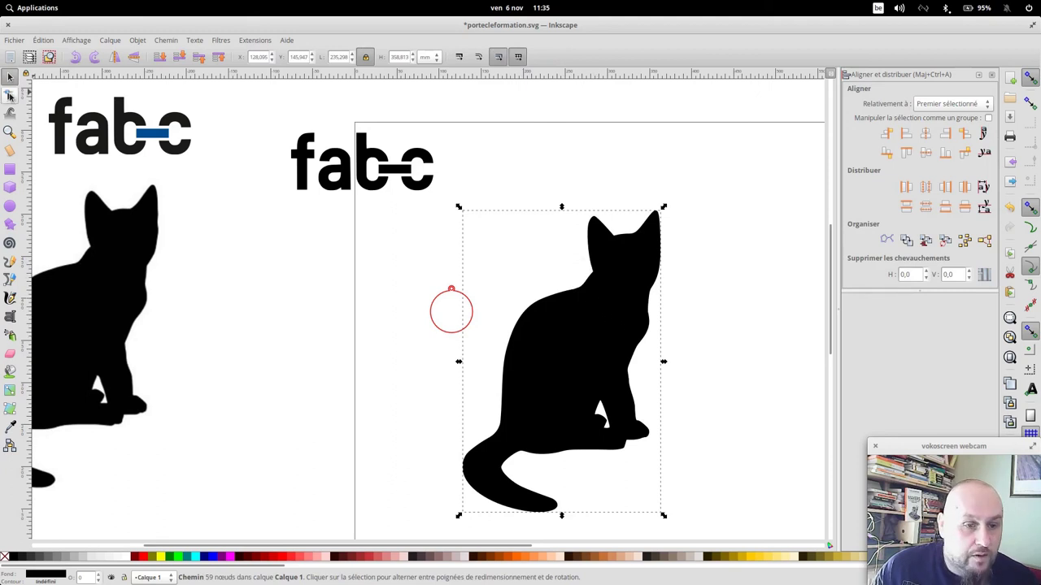
click(10, 95)
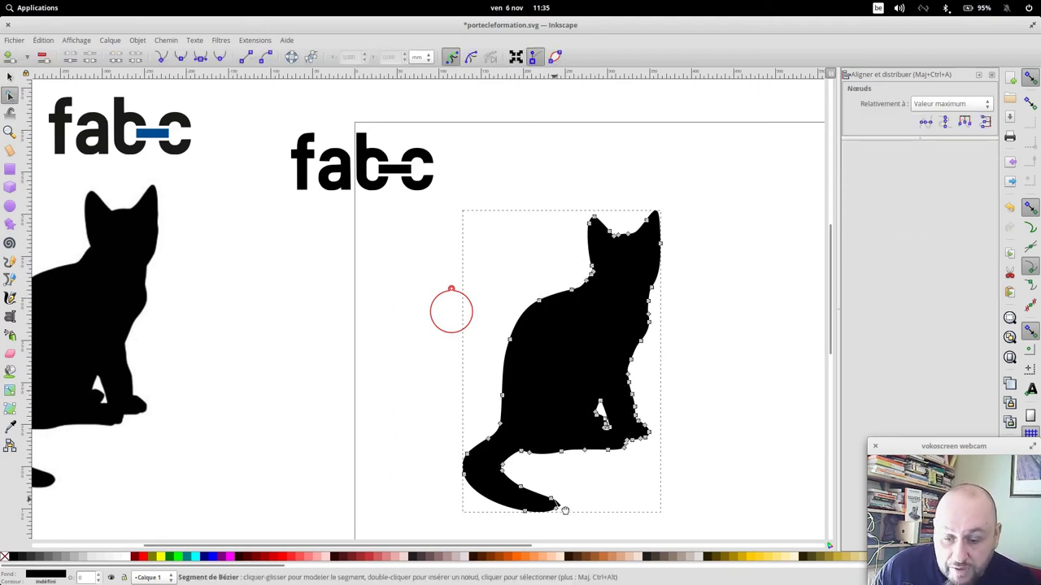
drag(557, 508, 566, 510)
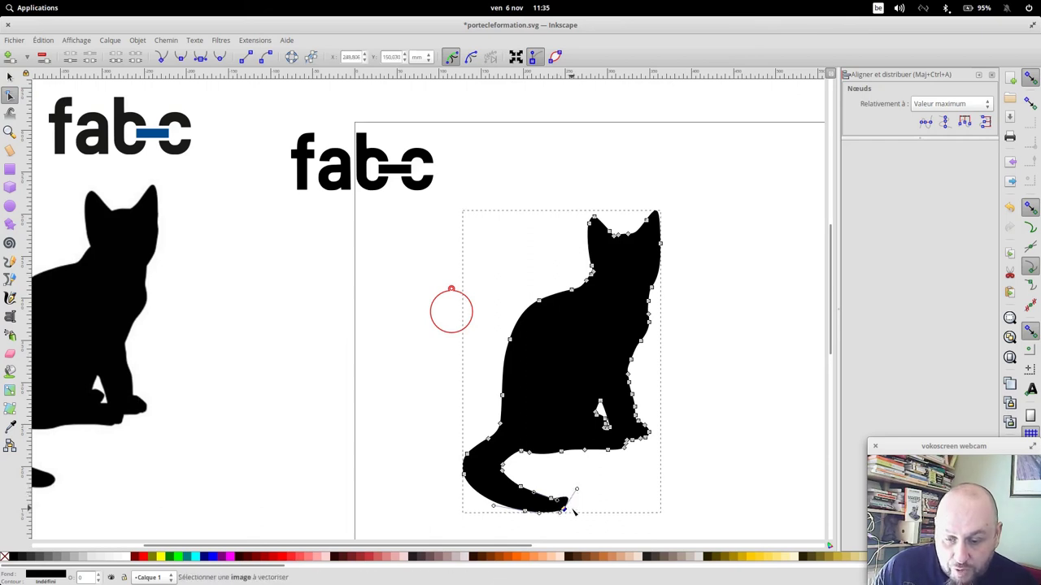
drag(562, 509, 562, 520)
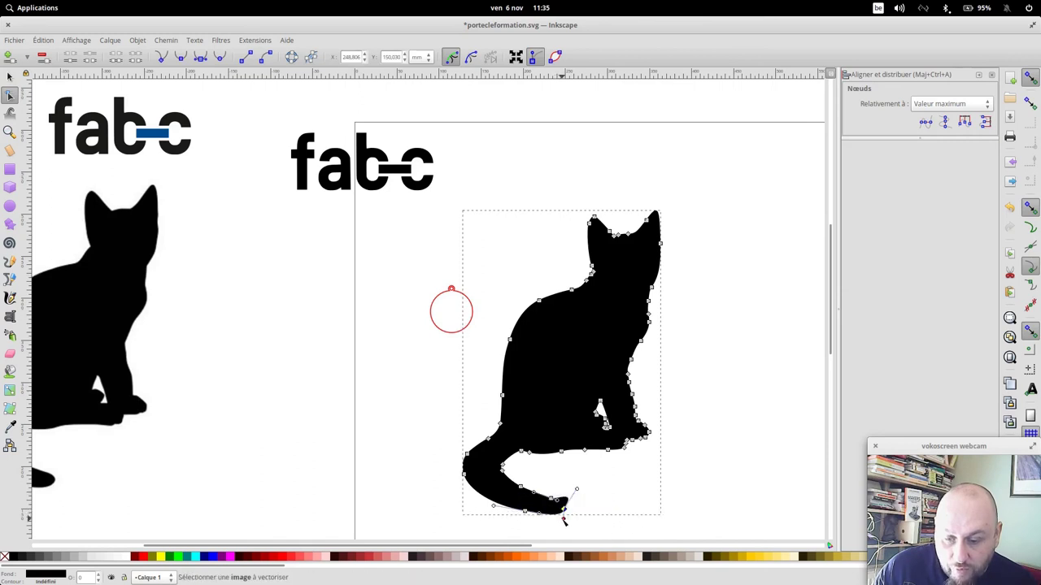
key(ctrl+z)
click(652, 472)
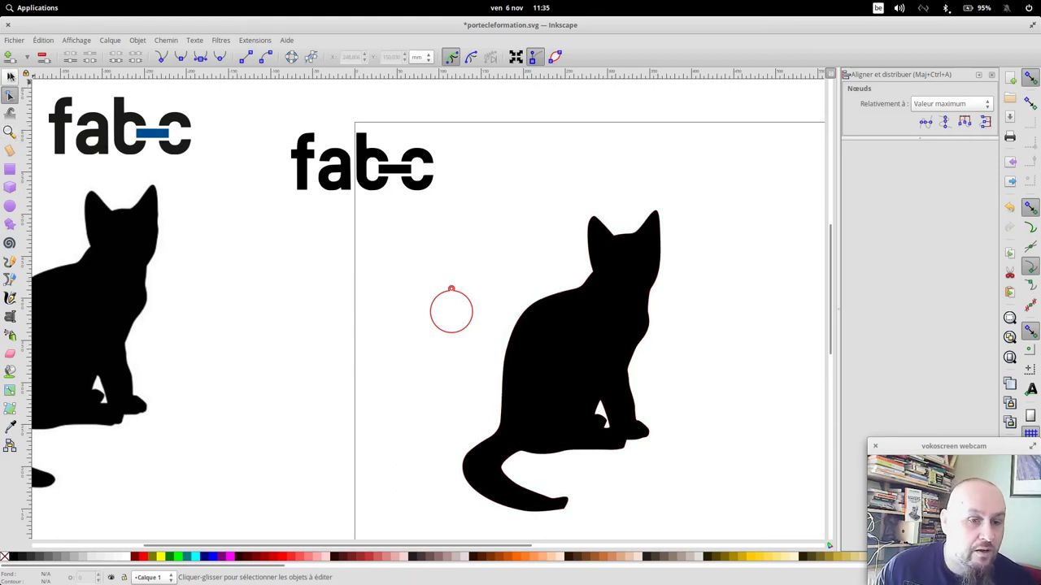
Scale down the fab-c logo and move it onto the page above the circle.
click(8, 77)
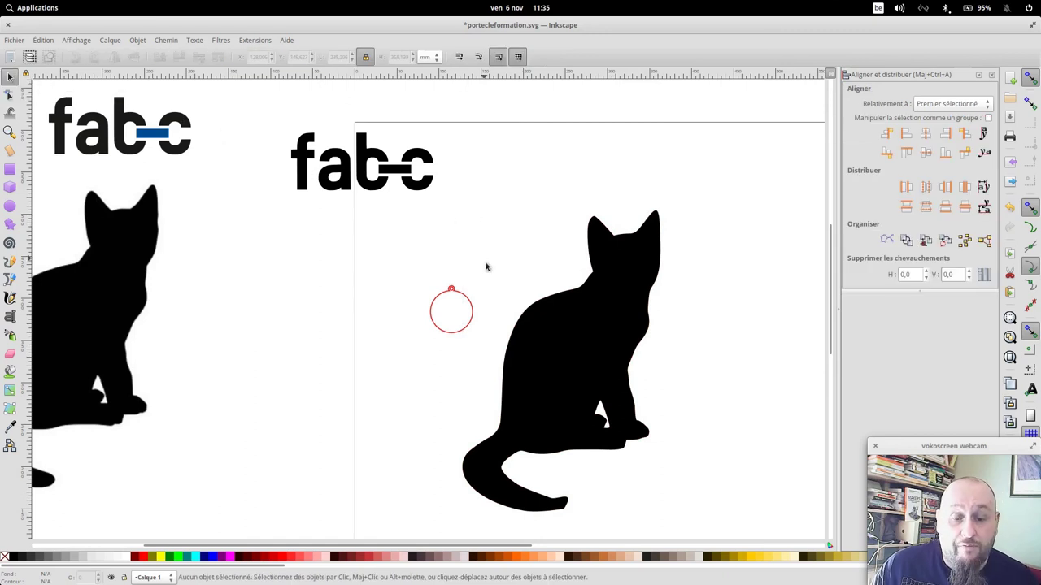
click(475, 313)
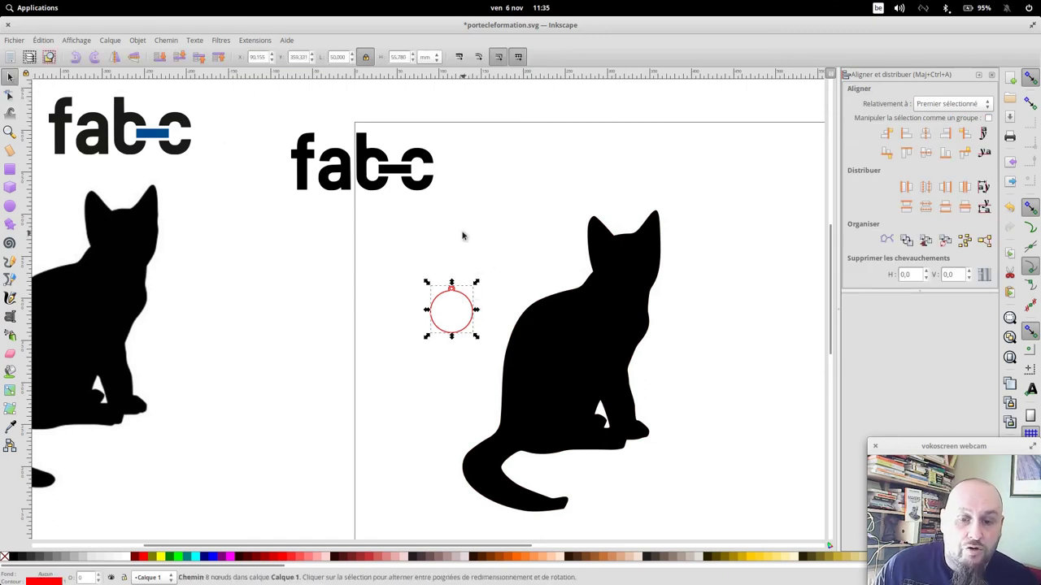
click(396, 171)
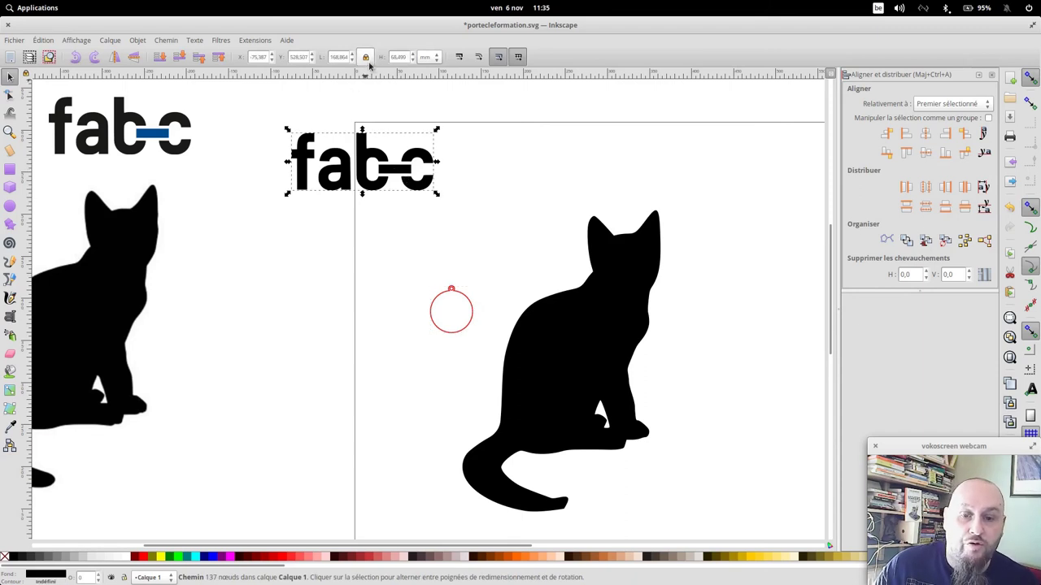
drag(437, 129, 348, 175)
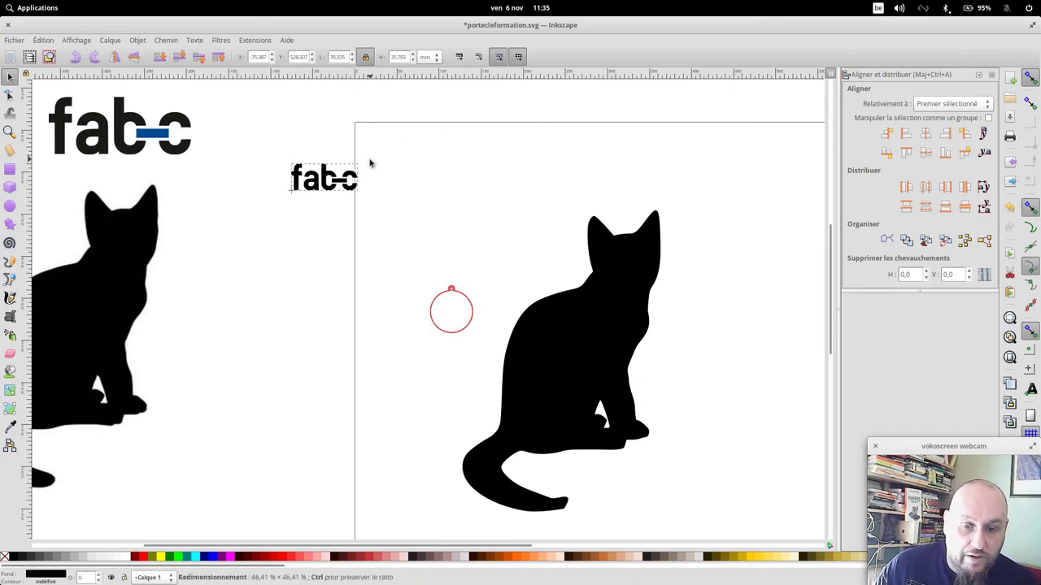
click(348, 174)
mouse_move(318, 185)
mouse_down()
mouse_move(447, 235)
mouse_move(500, 272)
mouse_up()
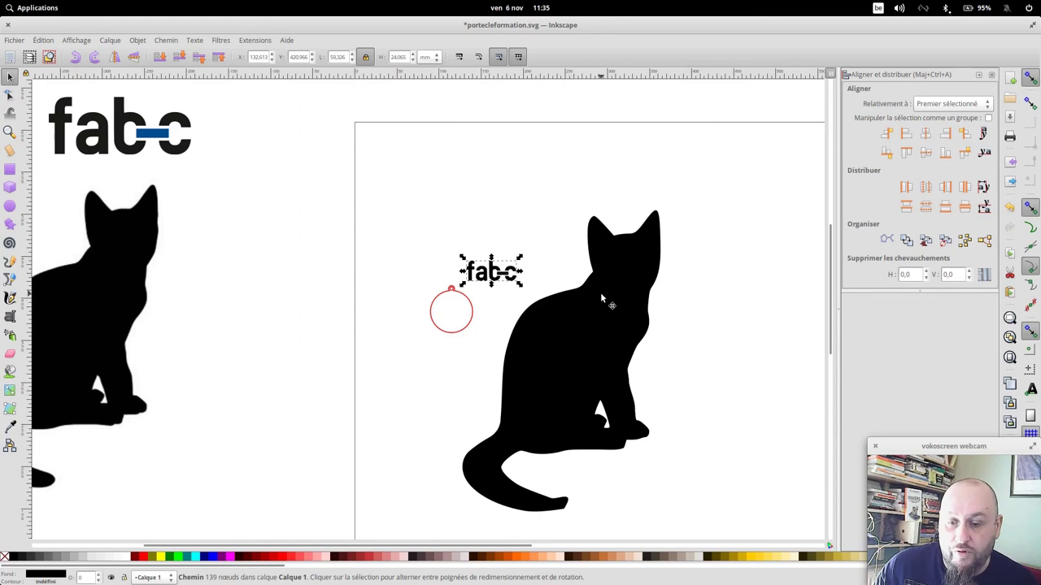
Shrink the traced cat to 41.465 × 63.112 mm beside the circle.
click(600, 297)
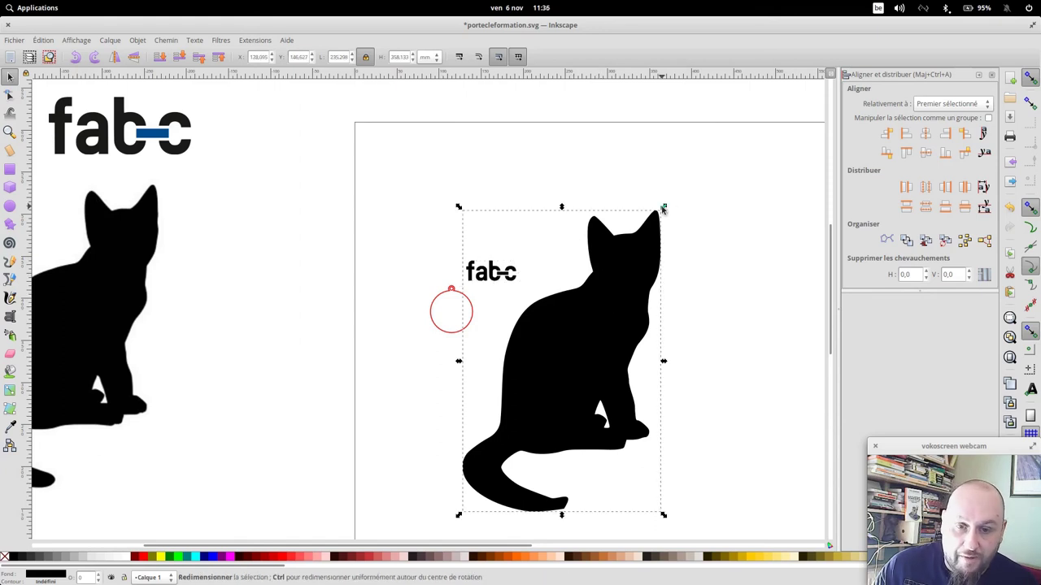
mouse_move(665, 209)
mouse_down()
mouse_move(505, 468)
mouse_move(544, 307)
mouse_up()
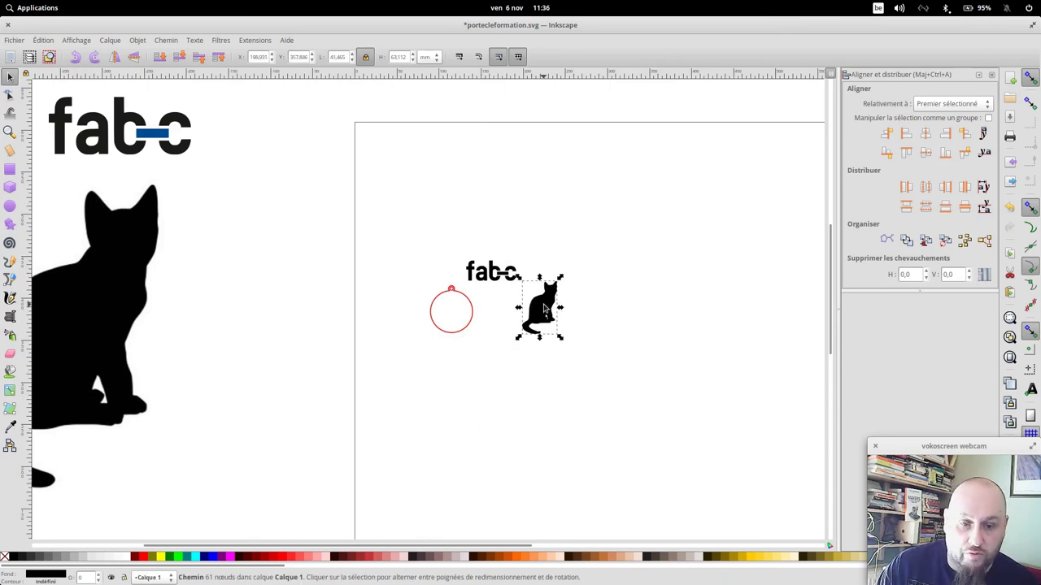
key(plus)
key(plus)
key(plus)
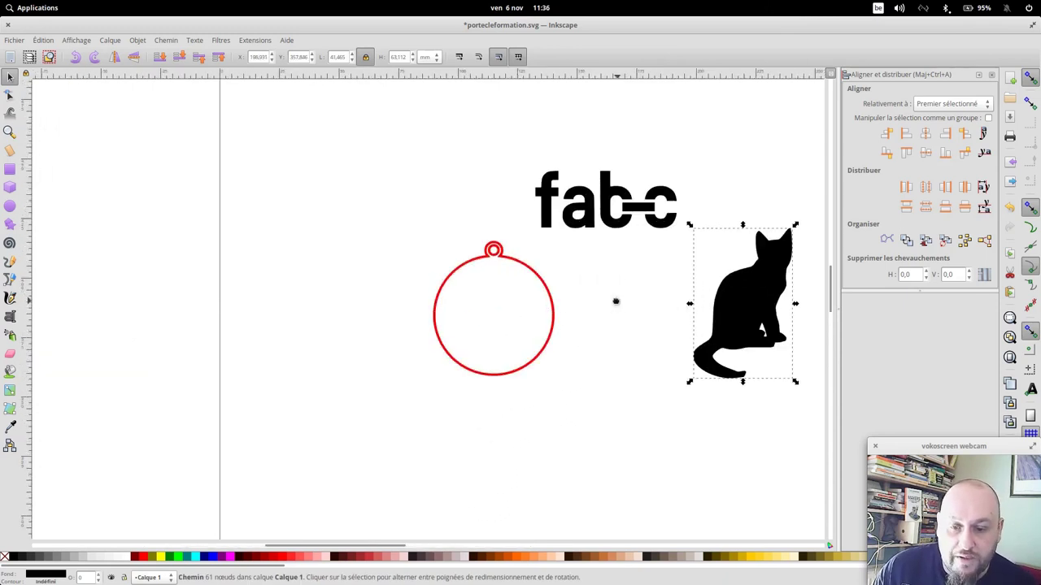
Group the red circle with its hanging ring (50 × 55.780 mm) and move the group left.
drag(616, 302, 378, 254)
drag(349, 370, 149, 200)
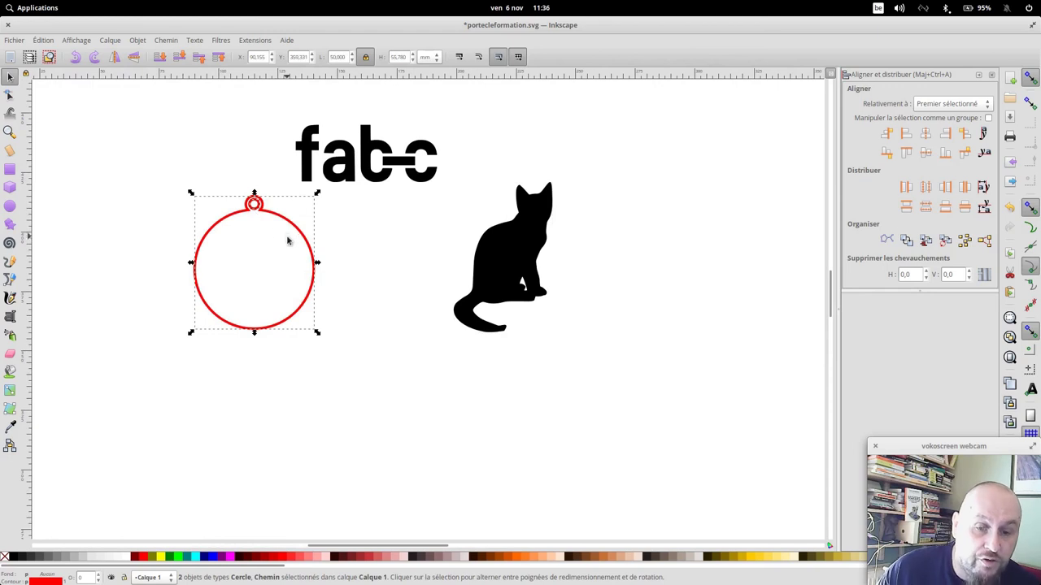
click(330, 255)
drag(307, 250, 343, 282)
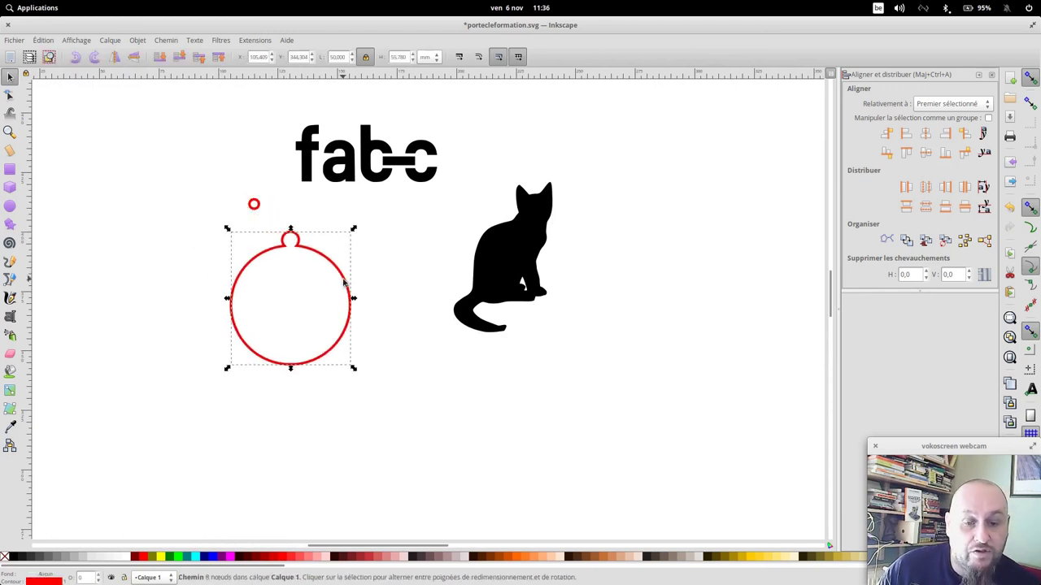
key(ctrl+z)
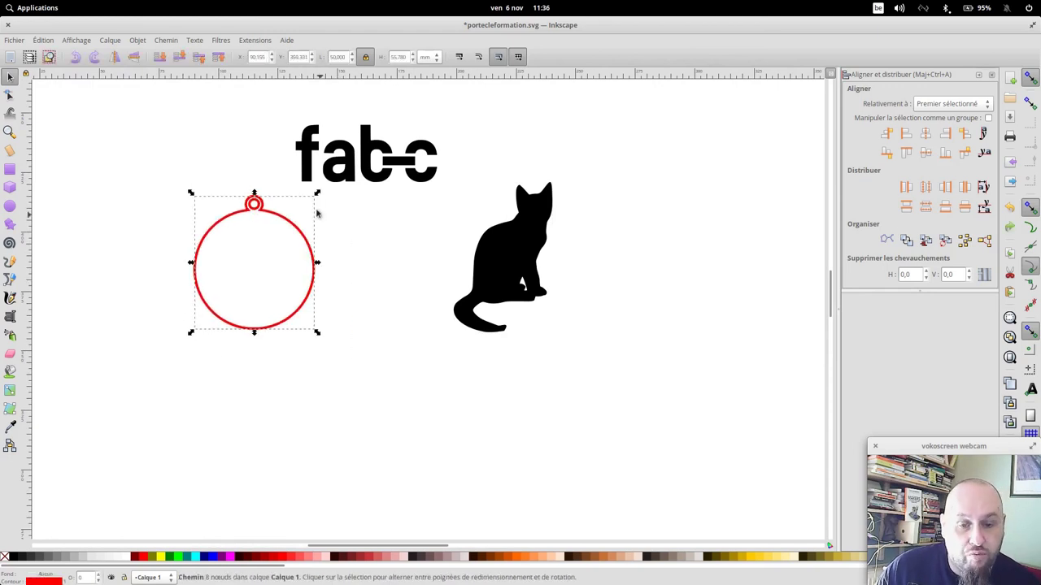
shift+click(254, 206)
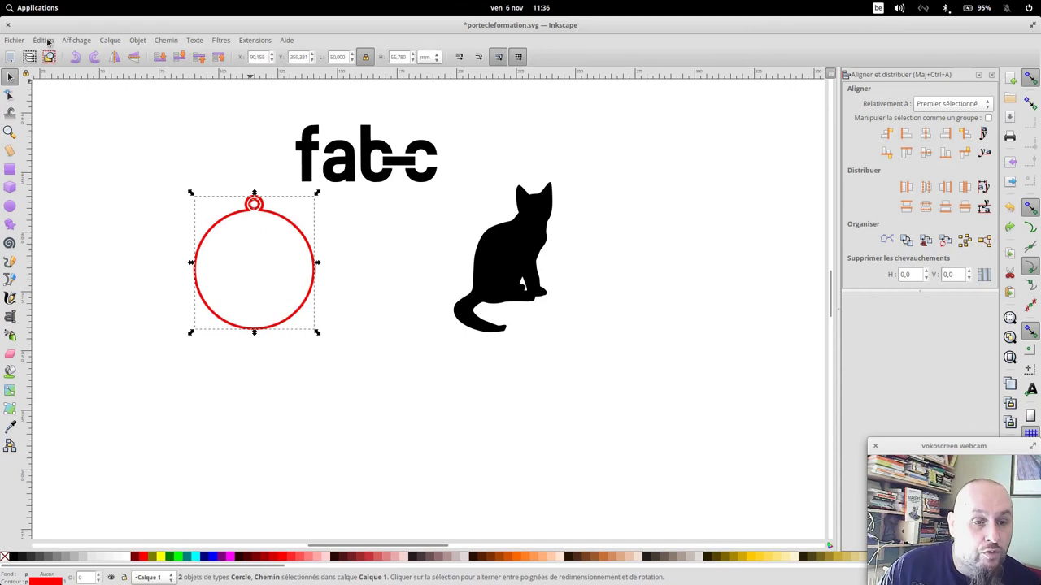
click(138, 40)
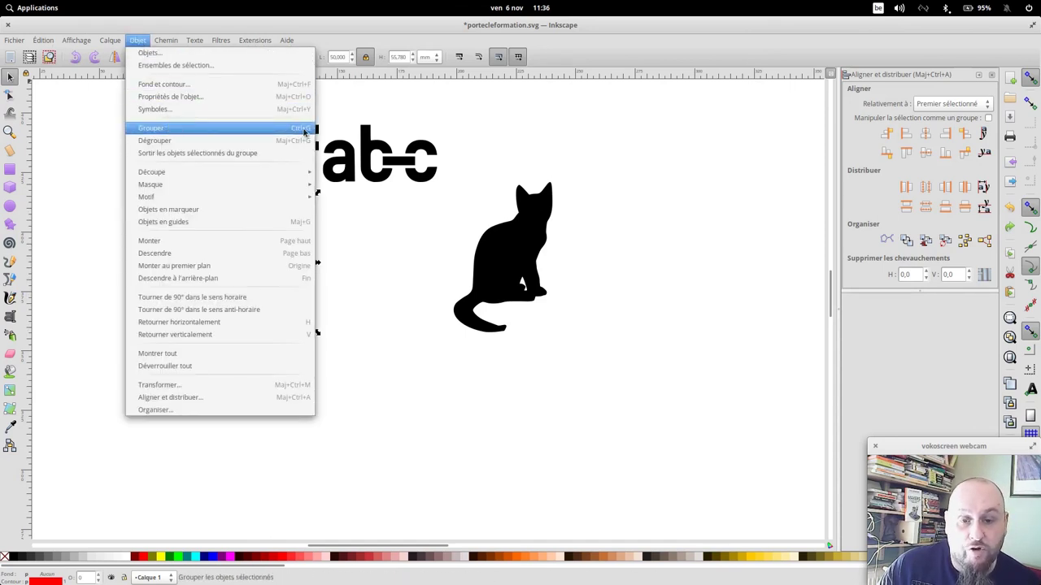
click(453, 274)
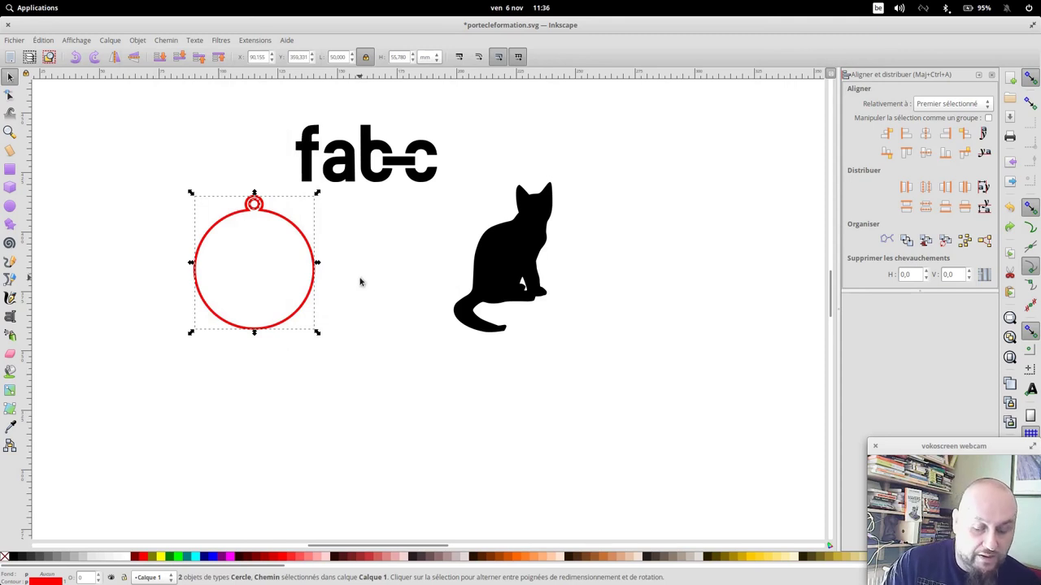
key(ctrl+g)
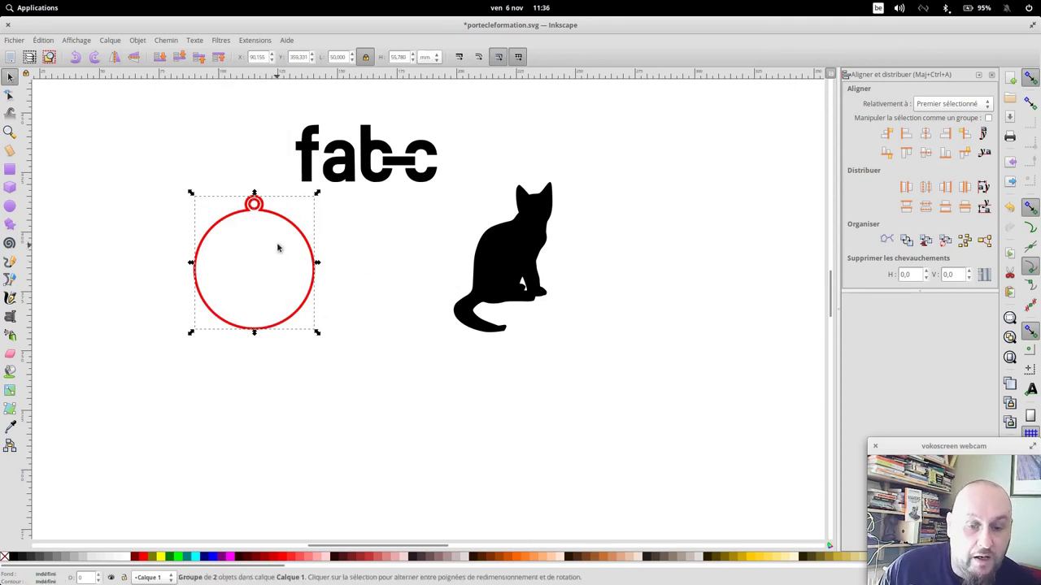
mouse_move(292, 231)
mouse_down()
mouse_move(253, 250)
mouse_move(225, 195)
mouse_up()
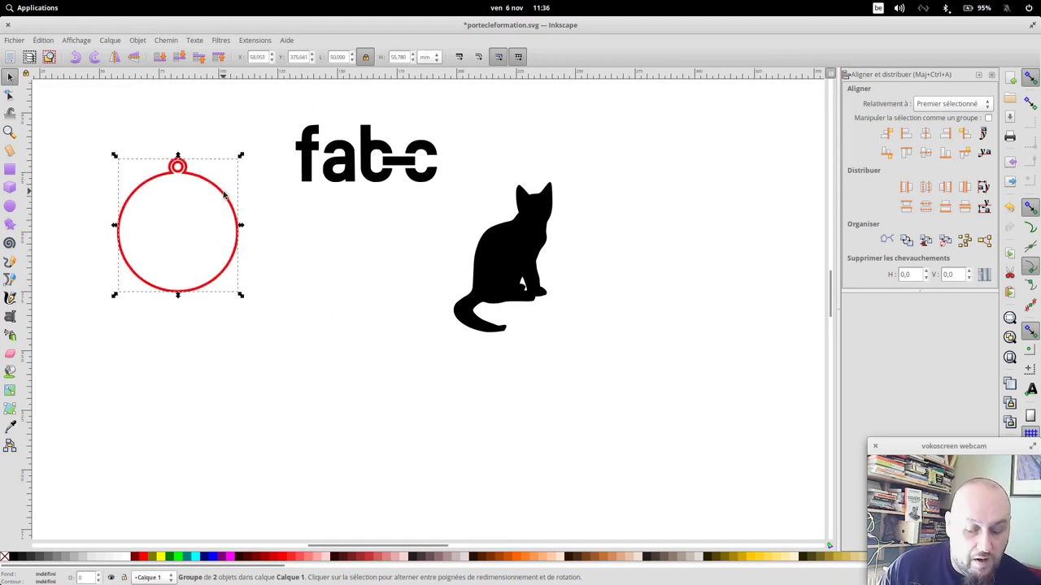
Paste a second red tag below the first and scale the fab-c logo into the top tag.
key(ctrl+v)
drag(300, 308, 189, 469)
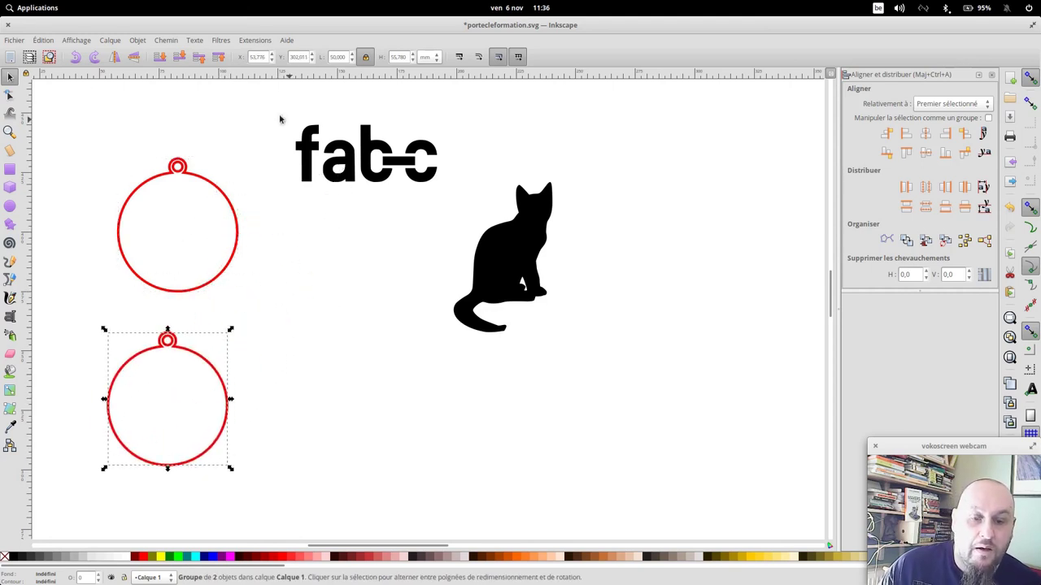
drag(235, 77, 480, 220)
drag(396, 164, 231, 238)
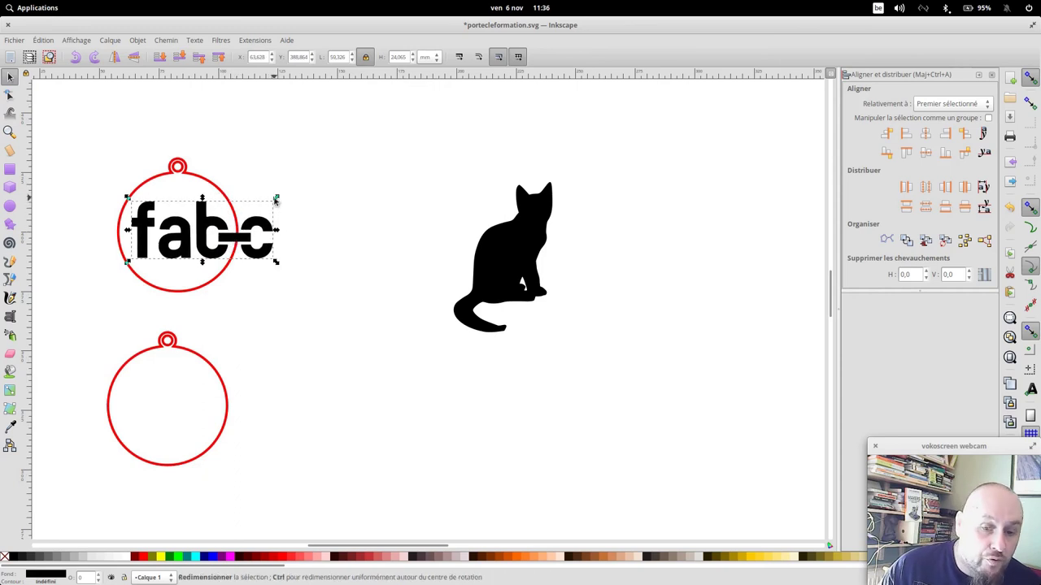
drag(275, 200, 225, 218)
Centre the fab-c logo horizontally and vertically on the top red circle.
click(207, 241)
shift+click(236, 242)
key(ctrl+g)
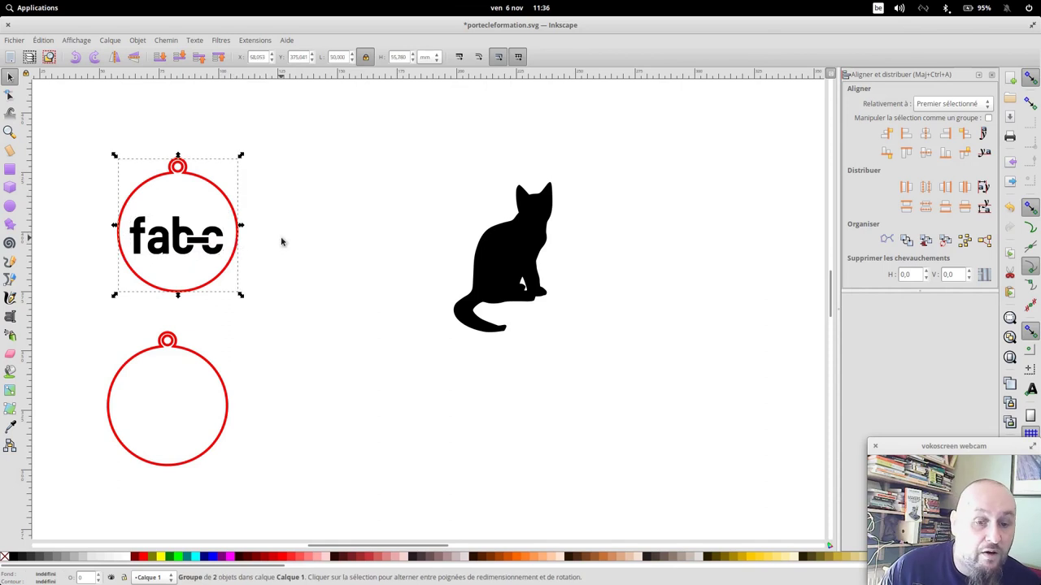
shift+click(198, 241)
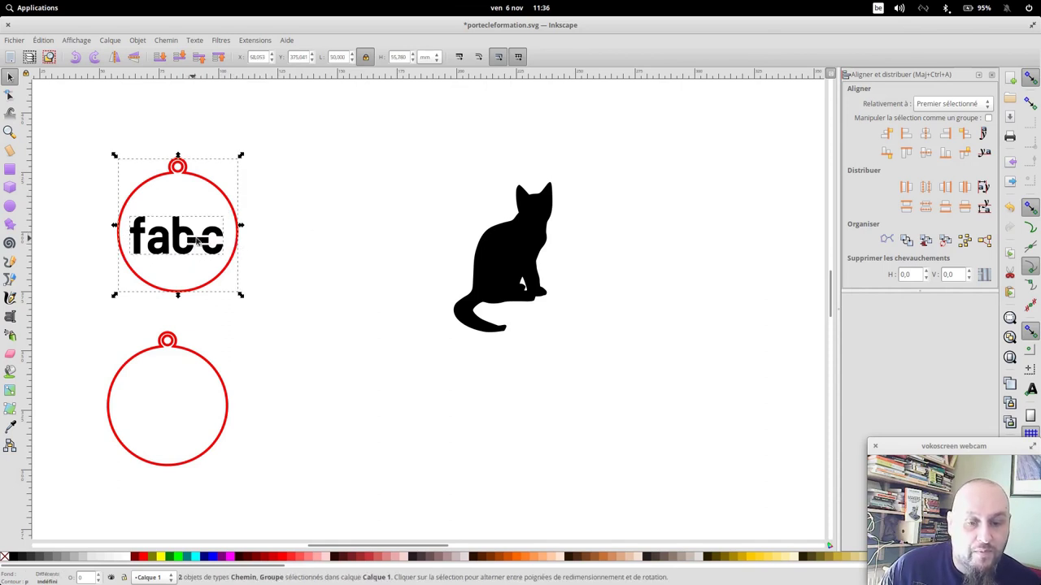
click(926, 133)
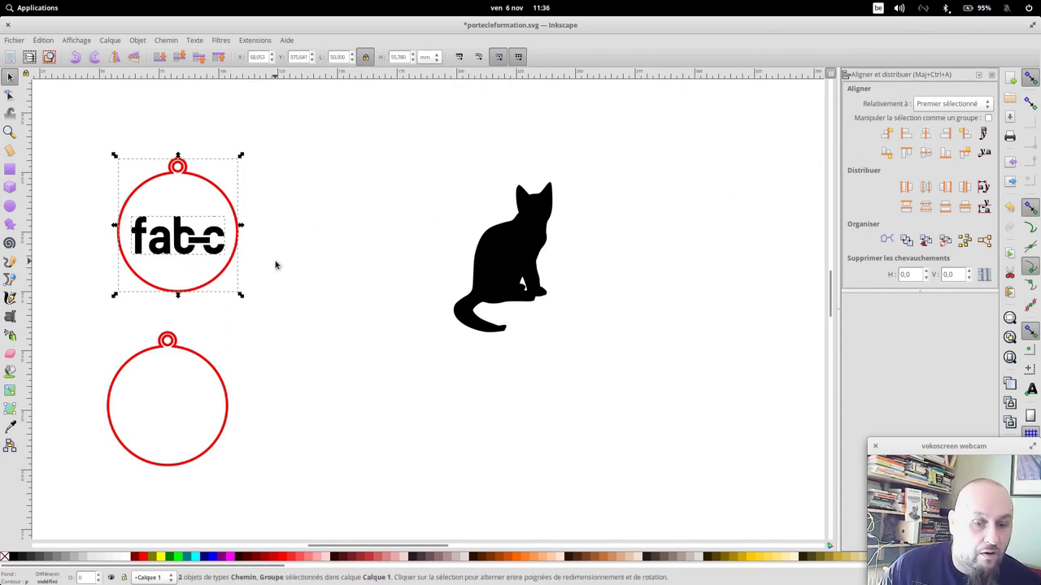
click(923, 156)
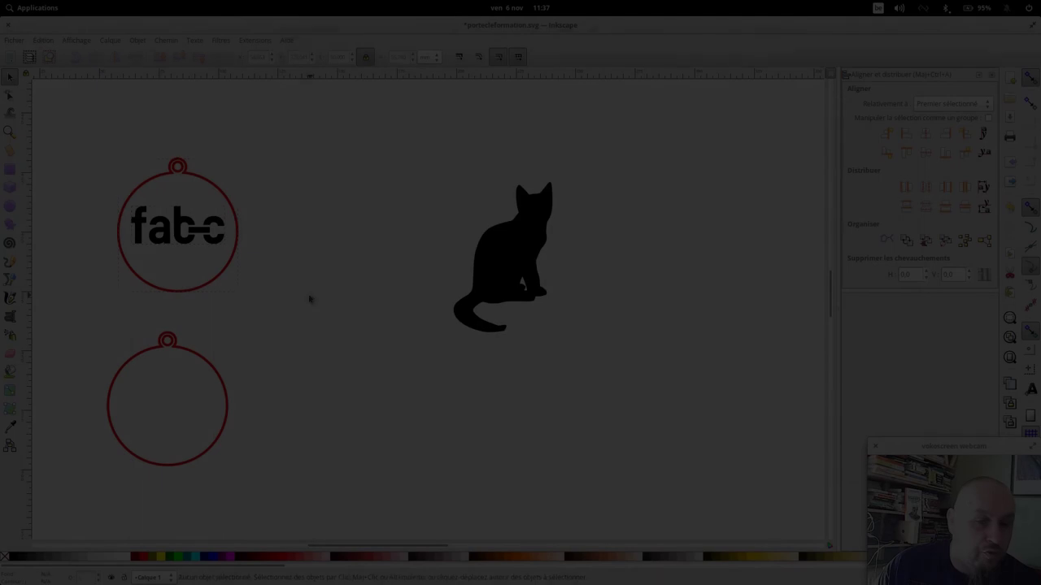
click(204, 244)
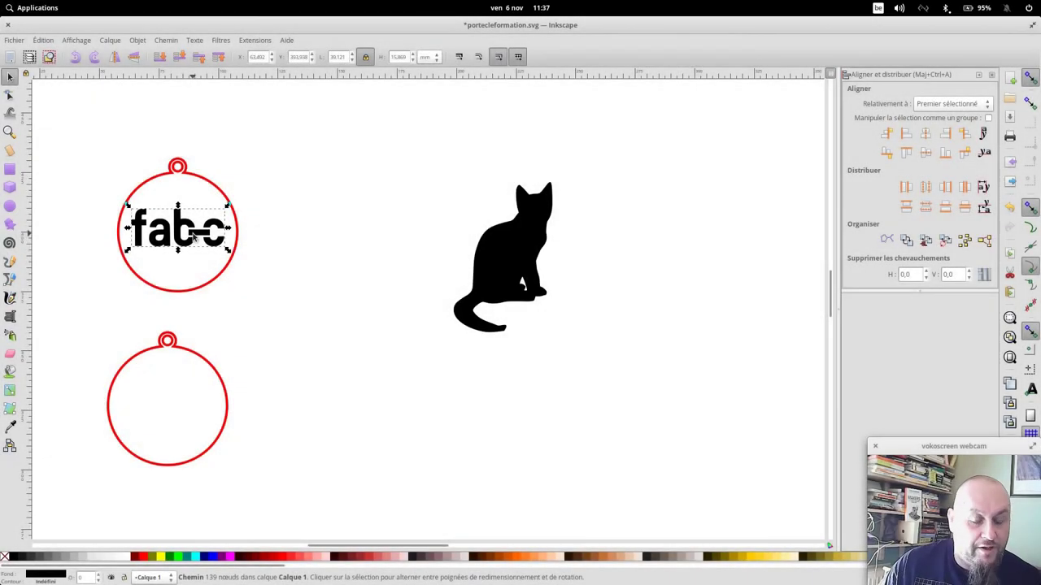
Move the black cat onto the lower tag and shrink it to 27.805 × 42.320 mm.
click(517, 239)
mouse_move(517, 239)
mouse_down()
mouse_move(184, 385)
mouse_move(190, 361)
mouse_up()
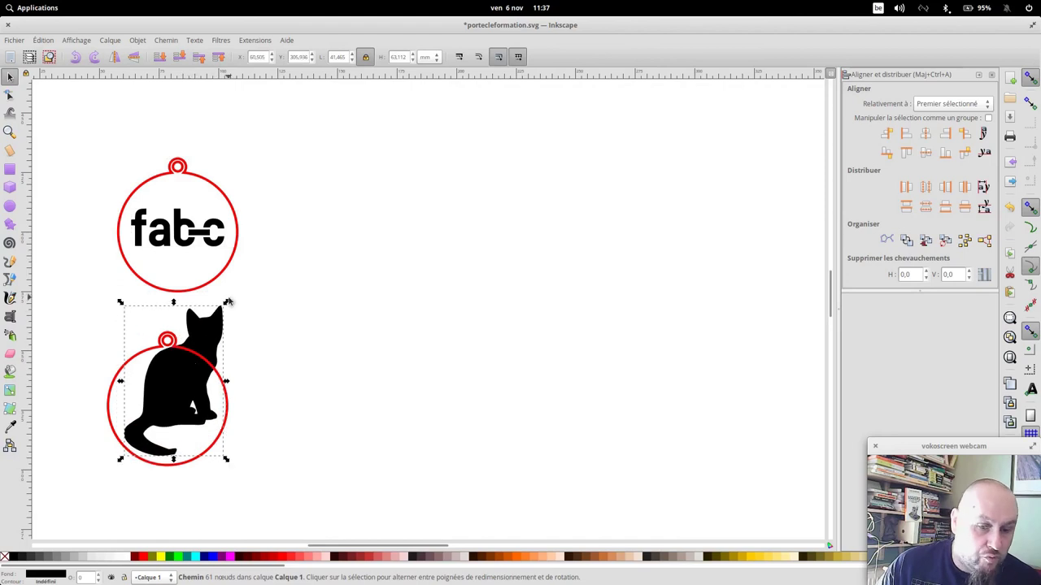
drag(226, 304, 198, 337)
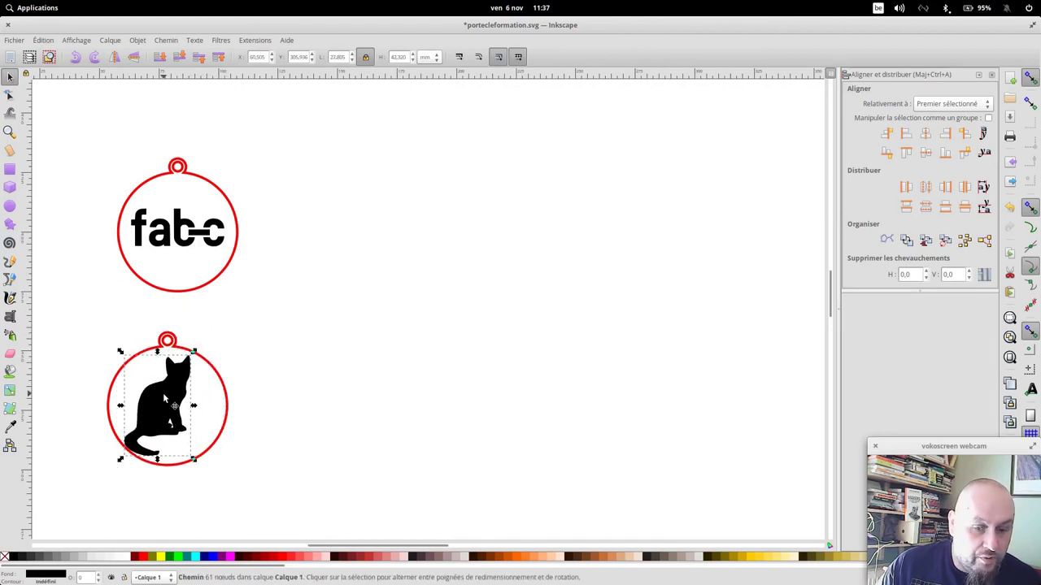
drag(166, 398, 173, 398)
Centre the cat horizontally and vertically on the lower red circle.
shift+click(227, 398)
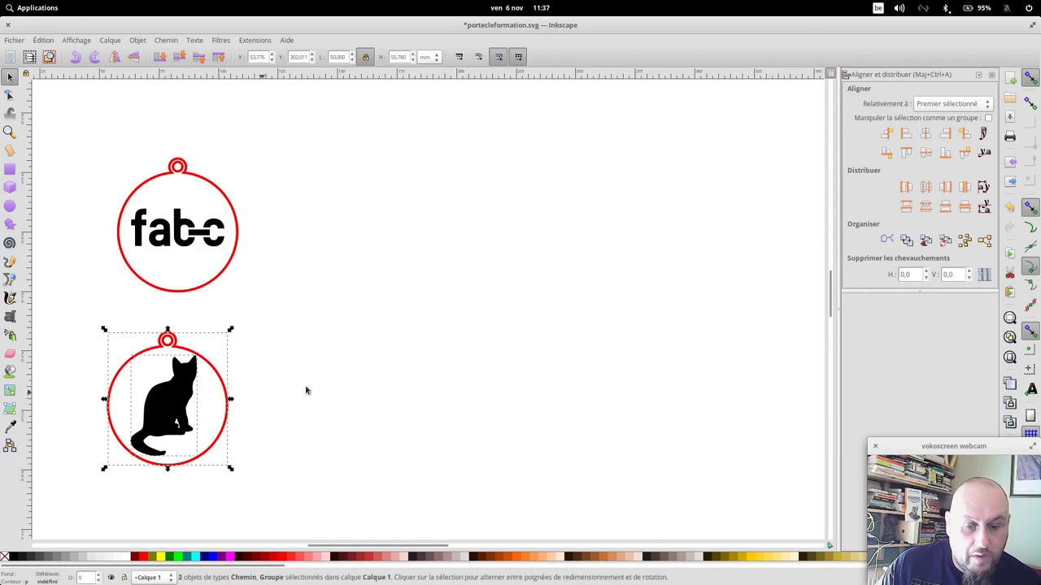
click(926, 133)
click(926, 153)
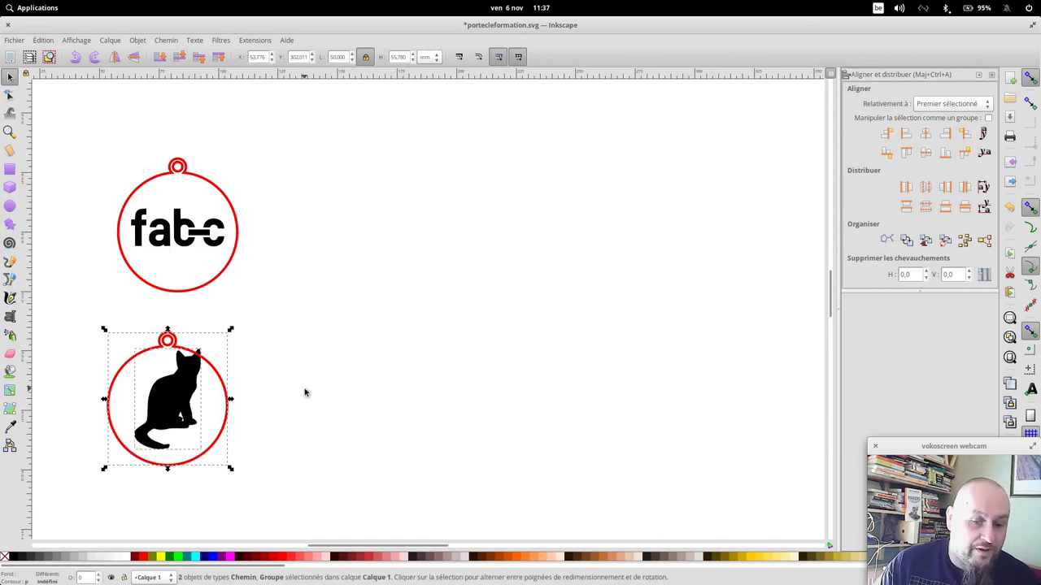
click(268, 414)
Nudge the cat slightly left and down, then select both tags with their motifs.
click(176, 404)
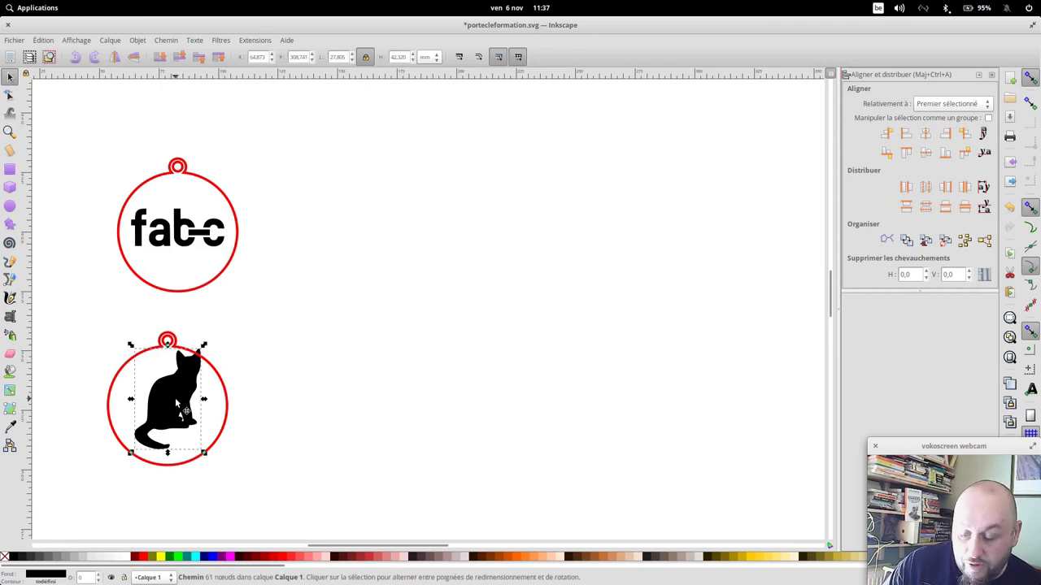
key(Left)
key(Left)
key(Left)
key(Left)
key(Down)
key(Down)
key(Down)
key(Down)
key(Down)
key(Left)
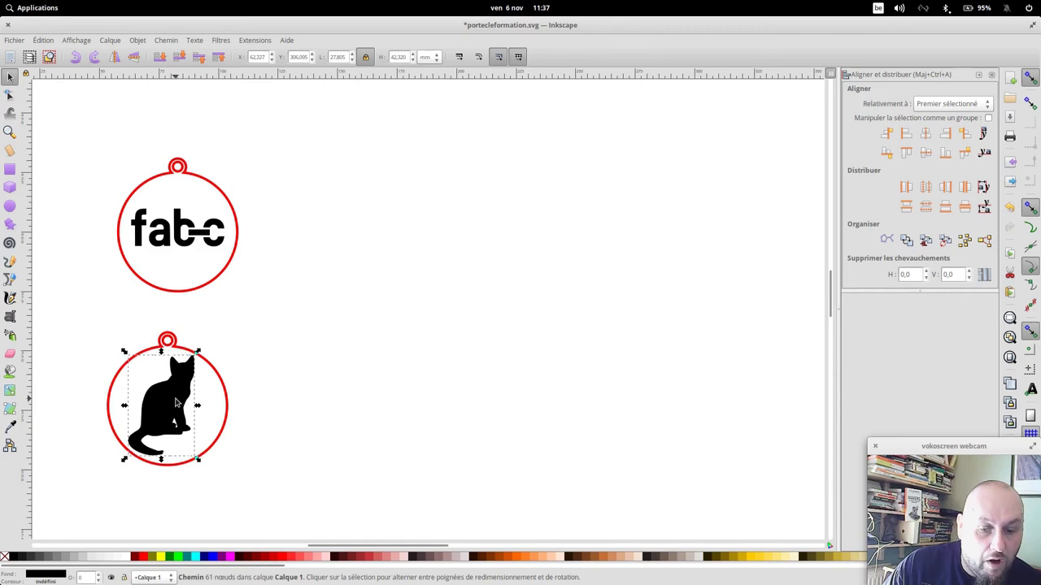
click(274, 490)
mouse_move(277, 487)
mouse_down()
mouse_move(109, 348)
mouse_move(72, 127)
mouse_up()
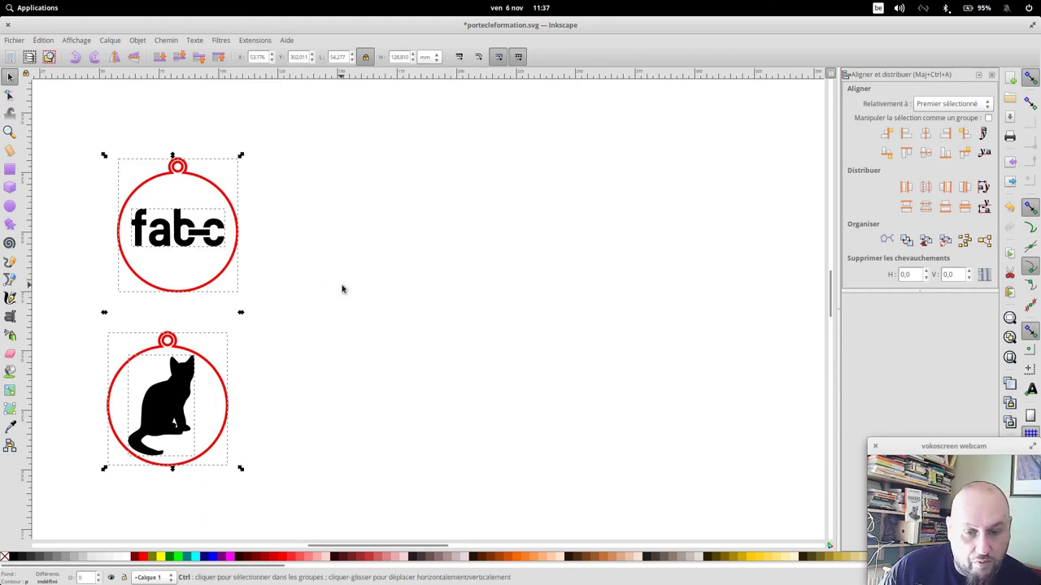
Paste a copy of both tags to the right and make its fab-c logo a red outline without fill.
key(ctrl+v)
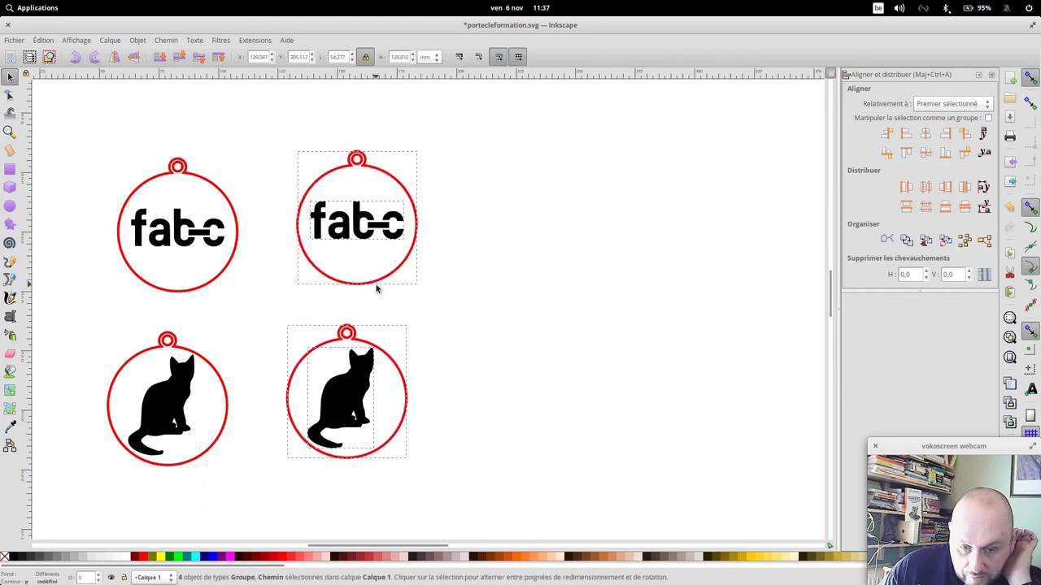
drag(375, 283, 374, 296)
click(465, 352)
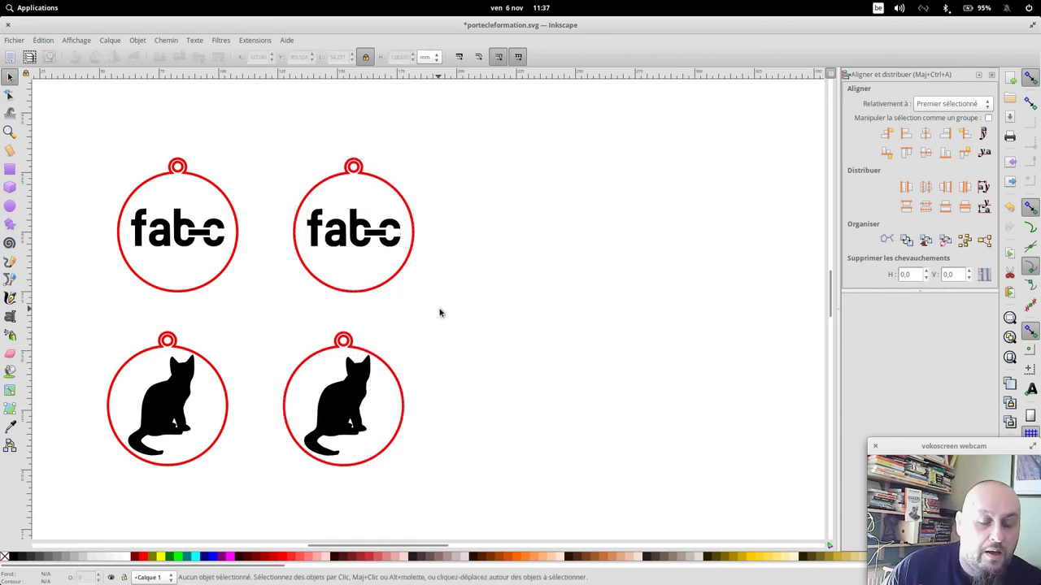
click(368, 250)
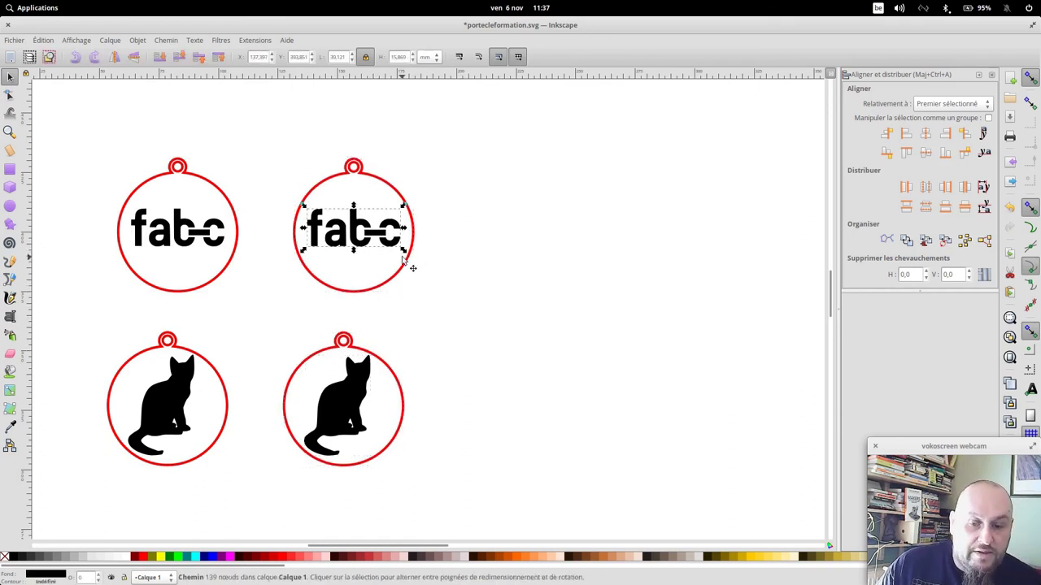
right_click(144, 559)
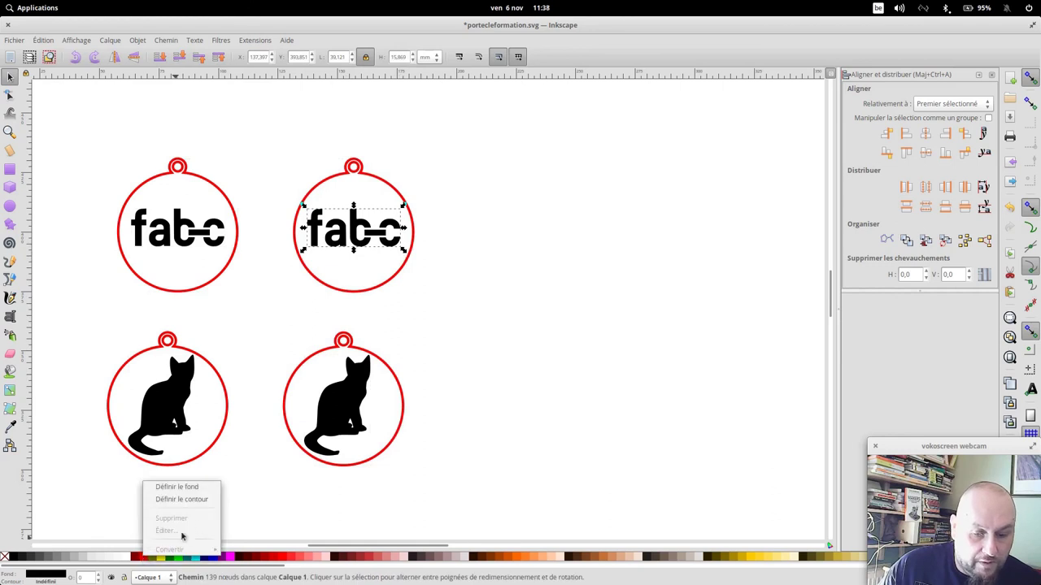
click(207, 500)
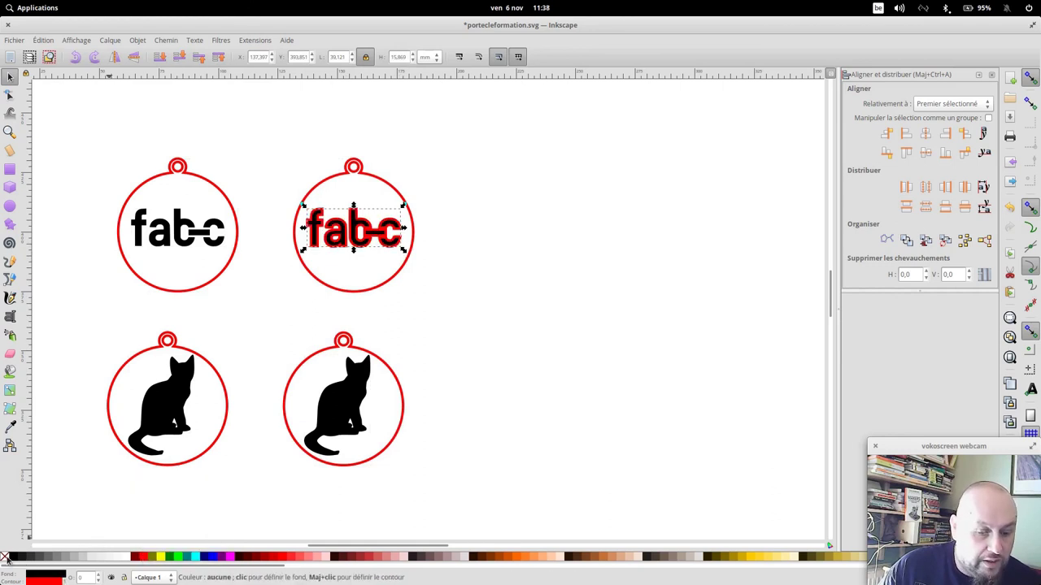
right_click(45, 575)
click(46, 497)
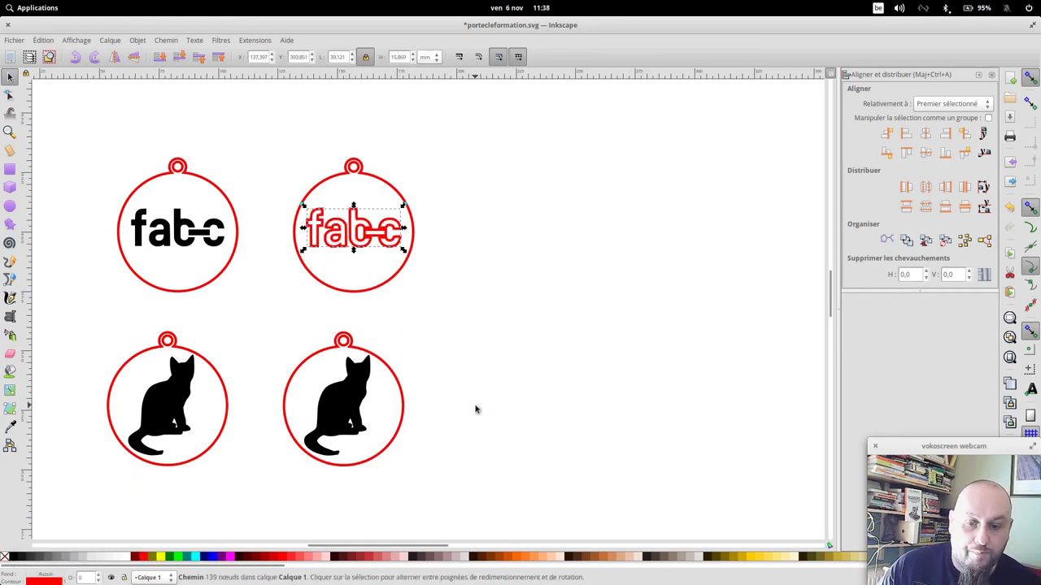
Give the copied cat a red outline and remove its black fill.
click(353, 397)
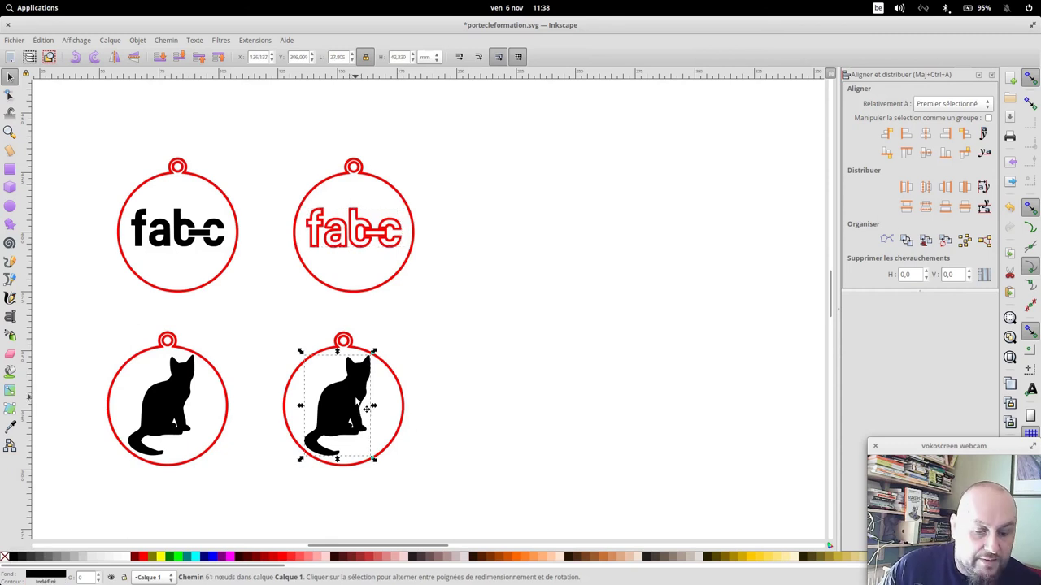
right_click(366, 409)
click(548, 450)
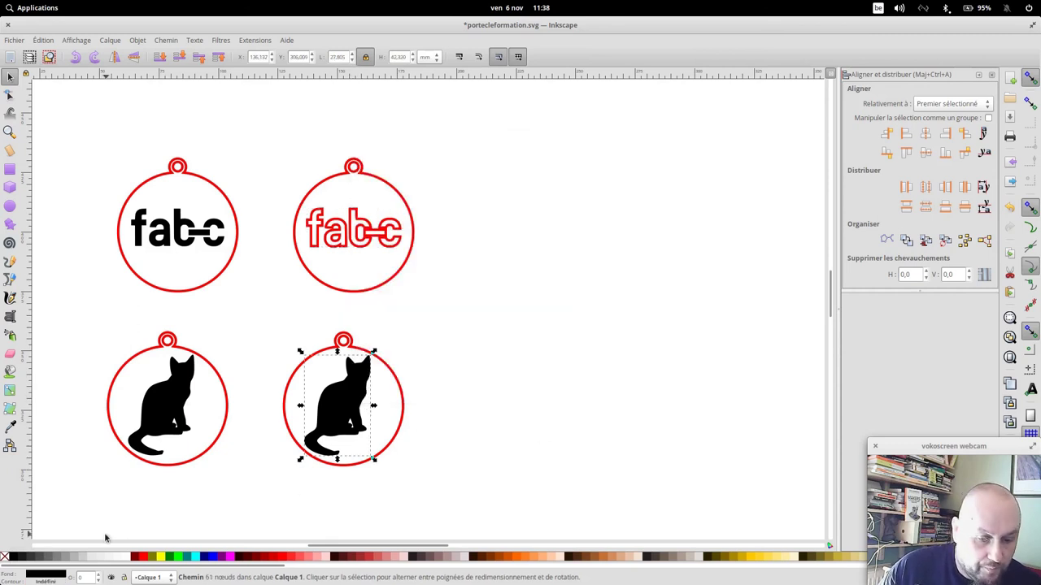
right_click(142, 558)
click(175, 505)
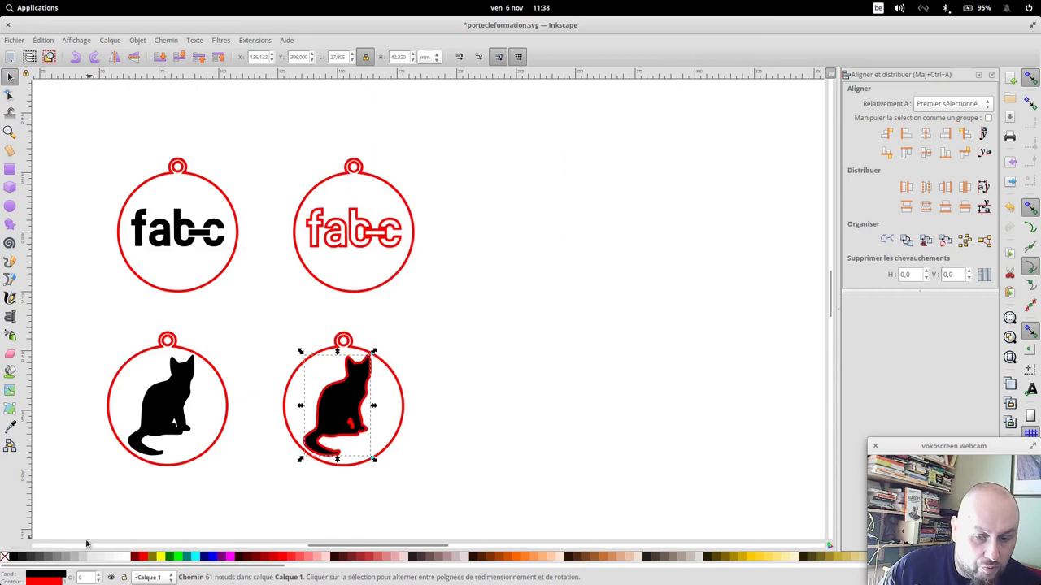
right_click(45, 574)
click(67, 490)
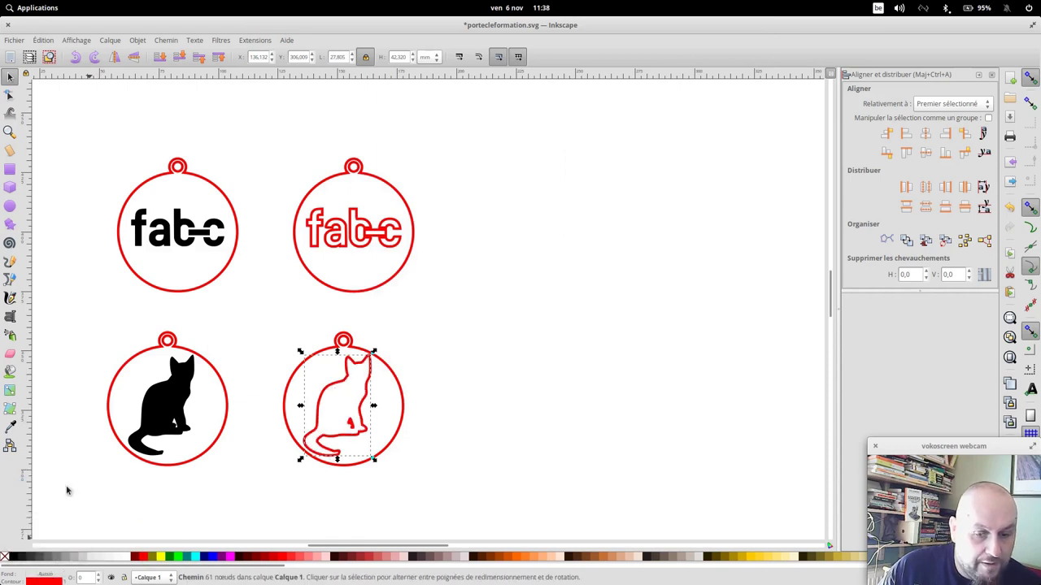
click(470, 399)
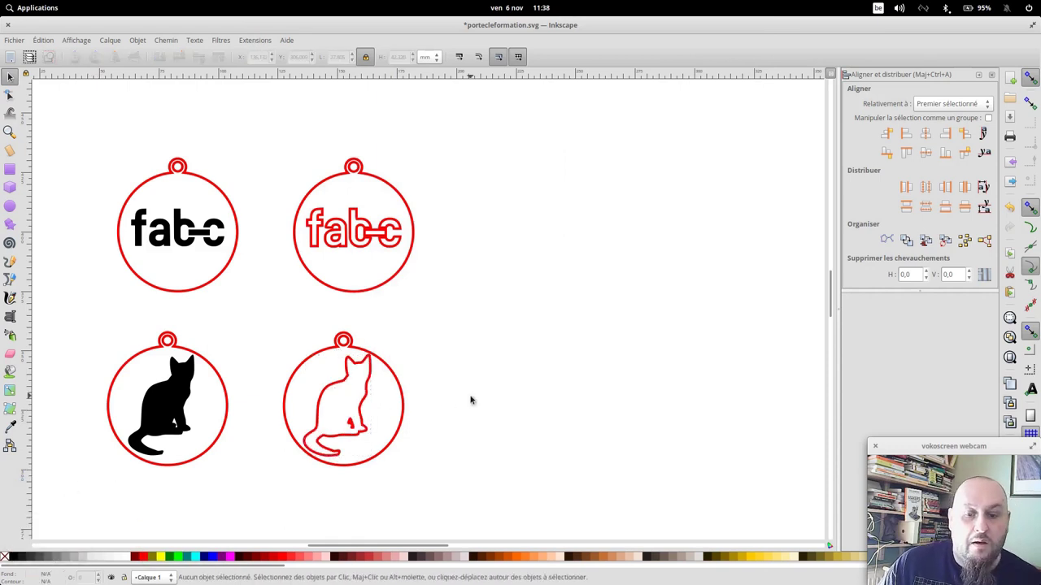
Scroll and zoom out to view the whole page with all four tags.
scroll(475, 378, down, 2)
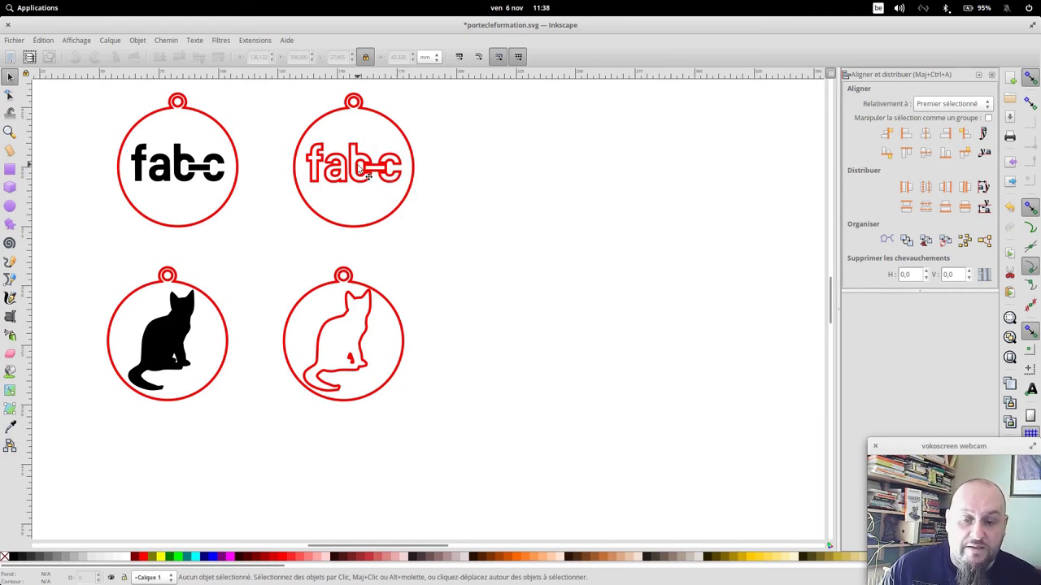
scroll(382, 183, up, 1)
scroll(414, 201, up, 1)
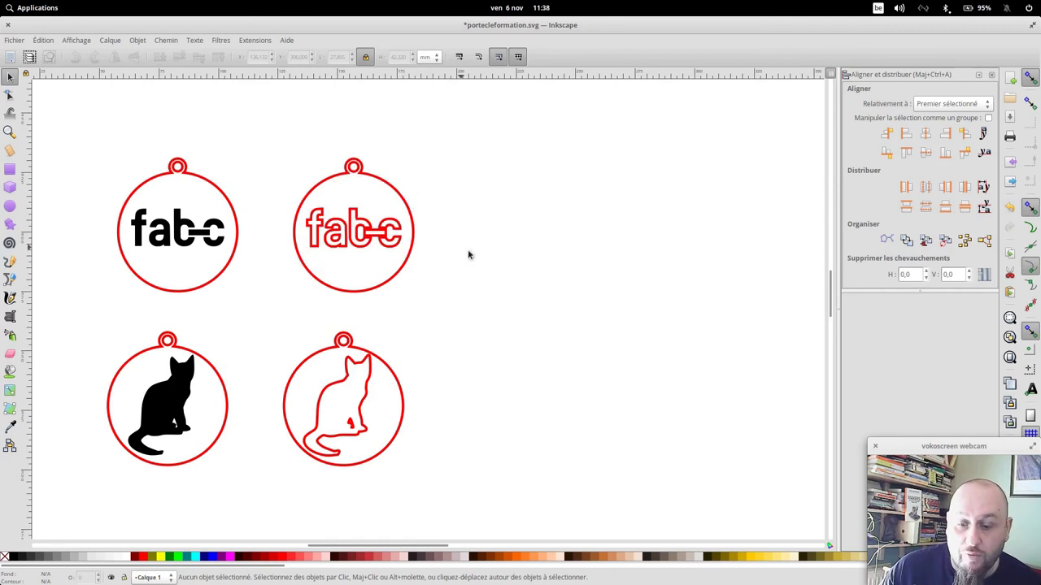
scroll(467, 307, down, 1)
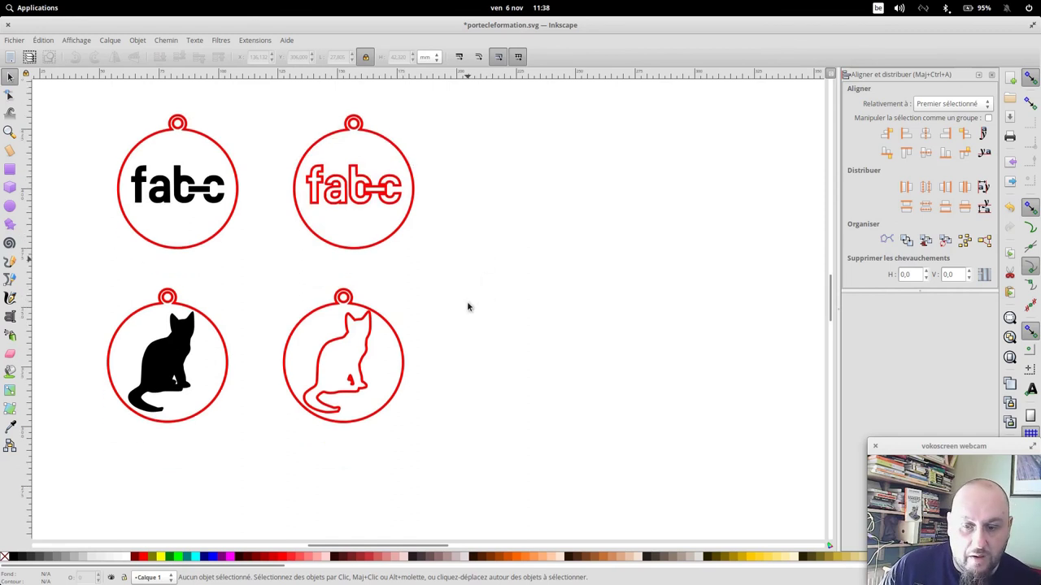
key(minus)
key(minus)
key(minus)
key(minus)
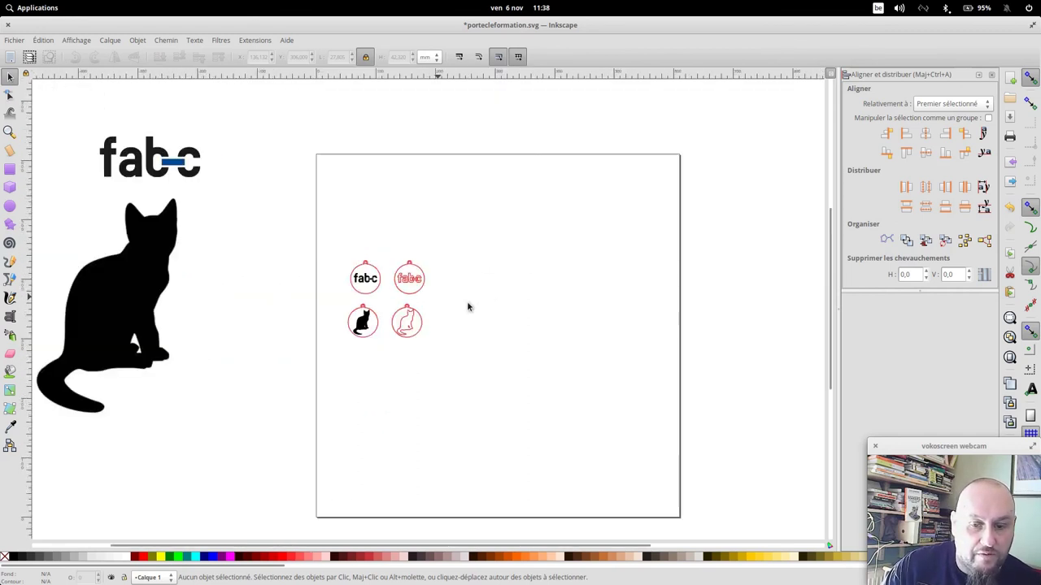
Move all four tags toward the page's top-left corner and zoom in on them.
drag(469, 371, 336, 243)
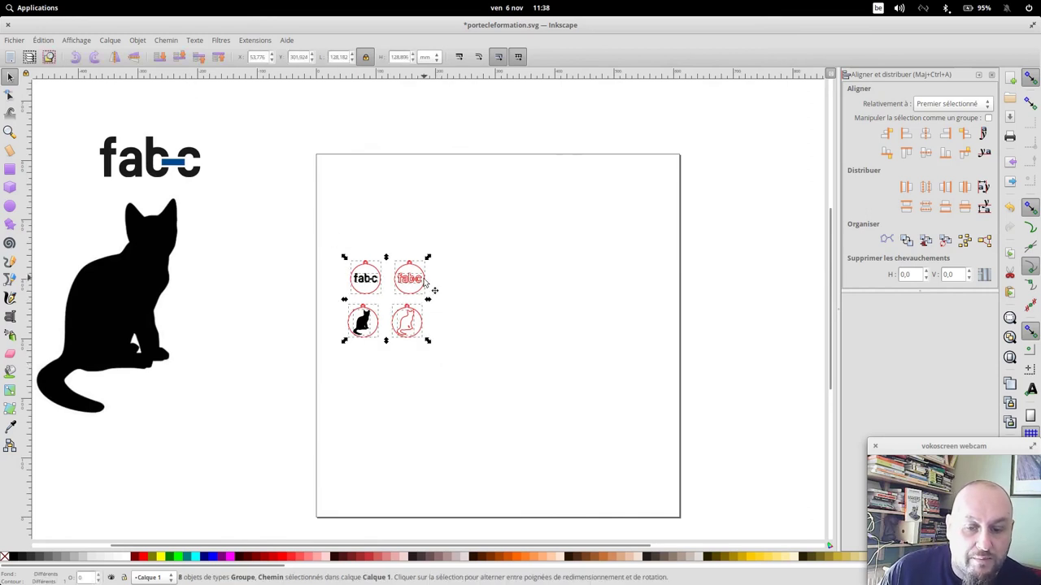
drag(418, 284, 410, 199)
click(410, 199)
click(465, 225)
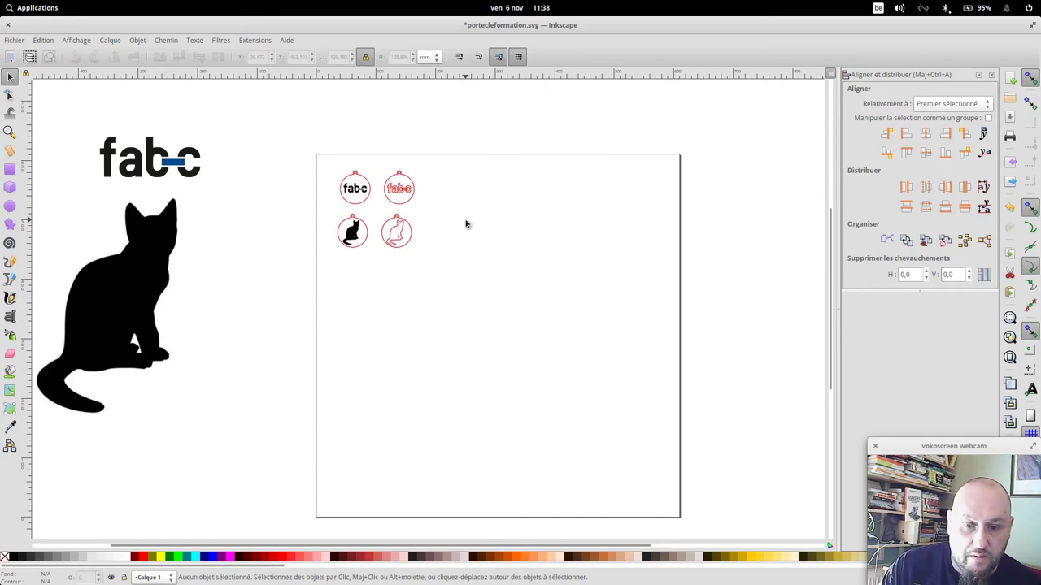
key(plus)
key(plus)
scroll(420, 235, up, 4)
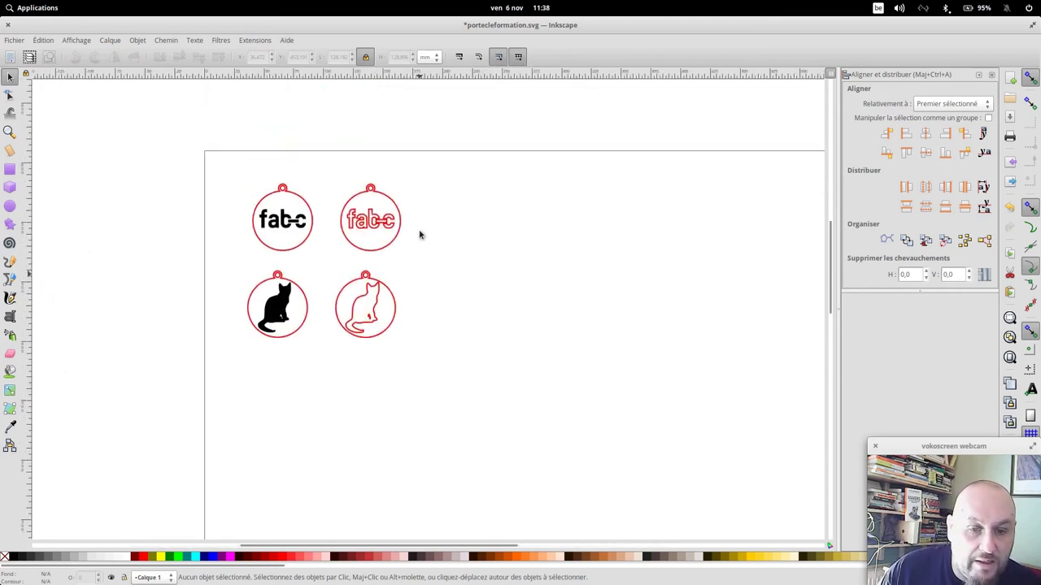
Arrange the four tags in one top row and align their centres horizontally.
drag(237, 165, 325, 263)
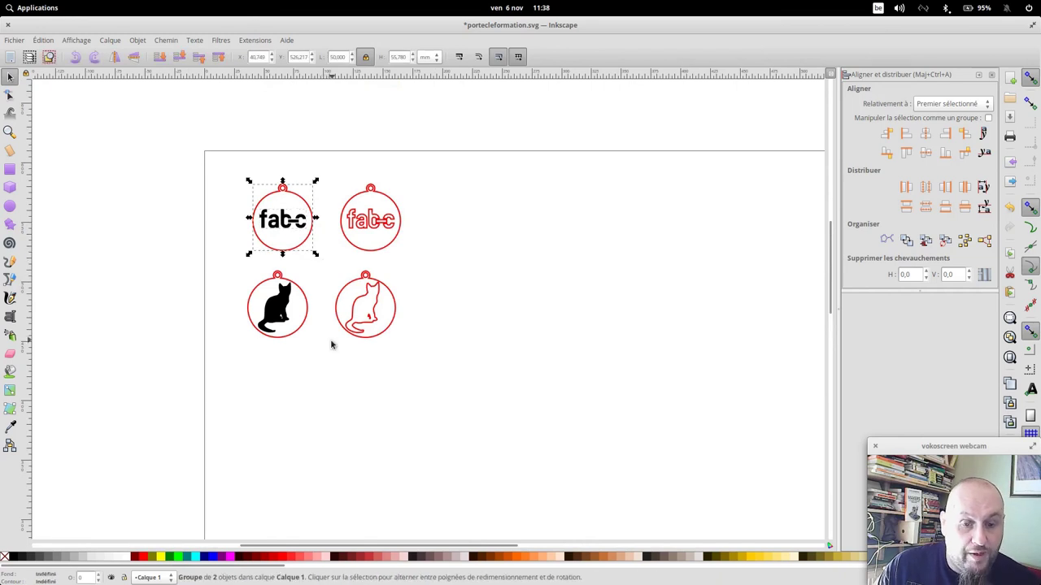
drag(320, 361, 225, 262)
mouse_move(423, 257)
mouse_down()
mouse_move(364, 241)
mouse_move(329, 168)
mouse_up()
mouse_move(414, 361)
mouse_down()
mouse_move(324, 262)
mouse_move(263, 216)
mouse_up()
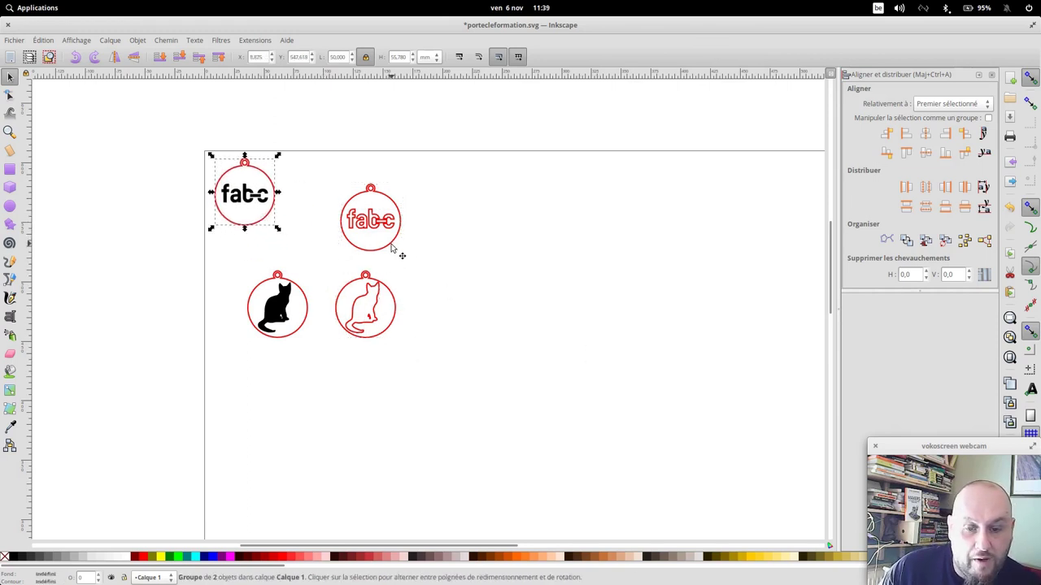
drag(390, 246, 470, 215)
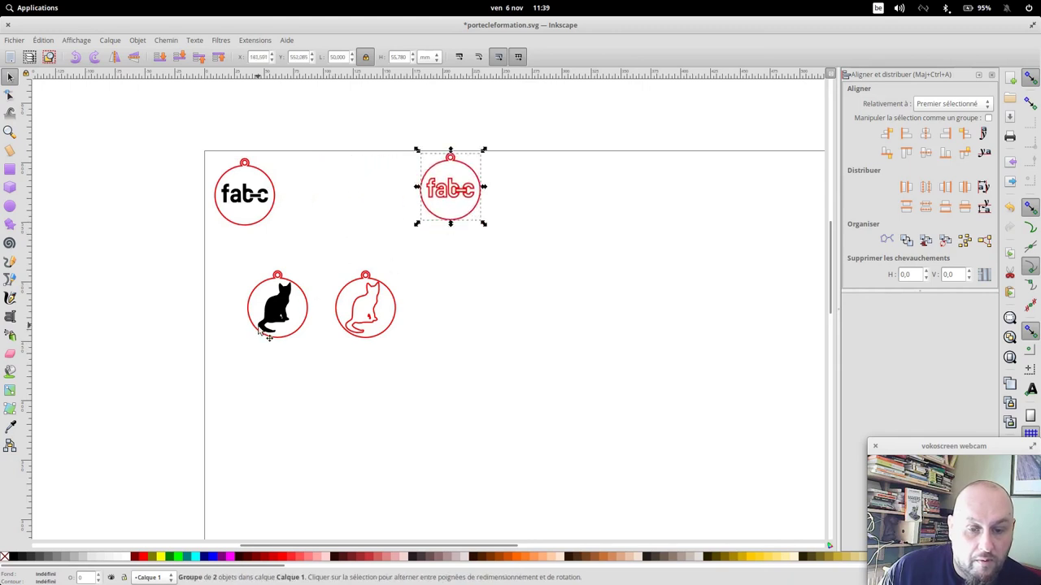
mouse_move(300, 333)
mouse_down()
mouse_move(403, 217)
mouse_move(316, 229)
mouse_up()
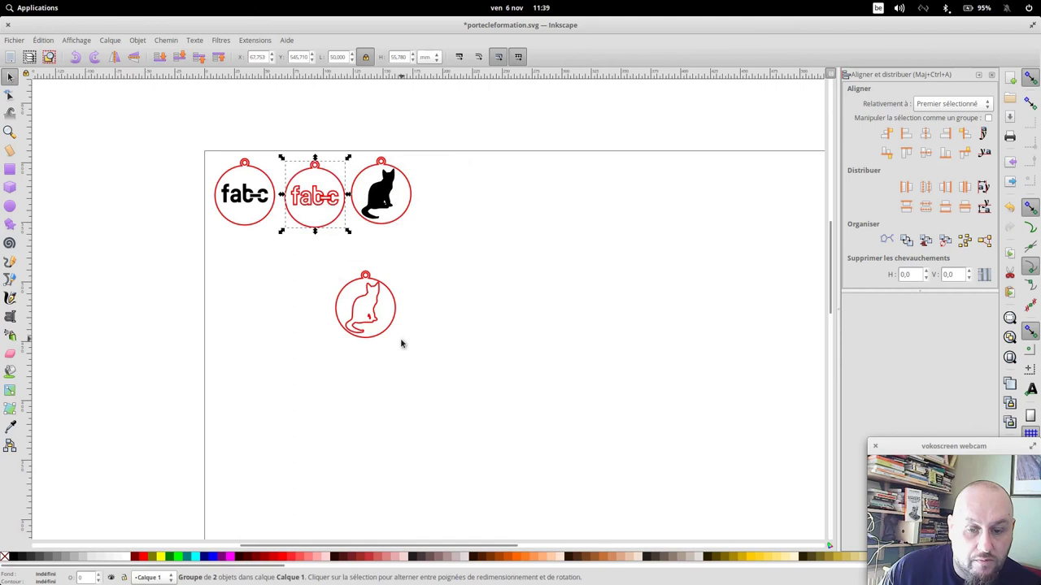
drag(387, 330, 469, 214)
drag(578, 316, 133, 117)
click(925, 153)
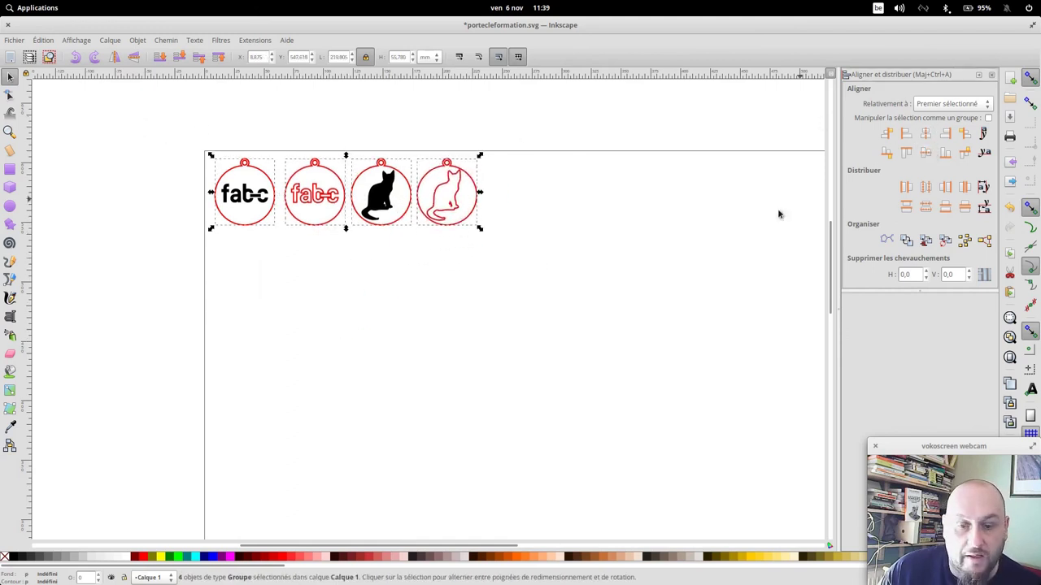
click(632, 314)
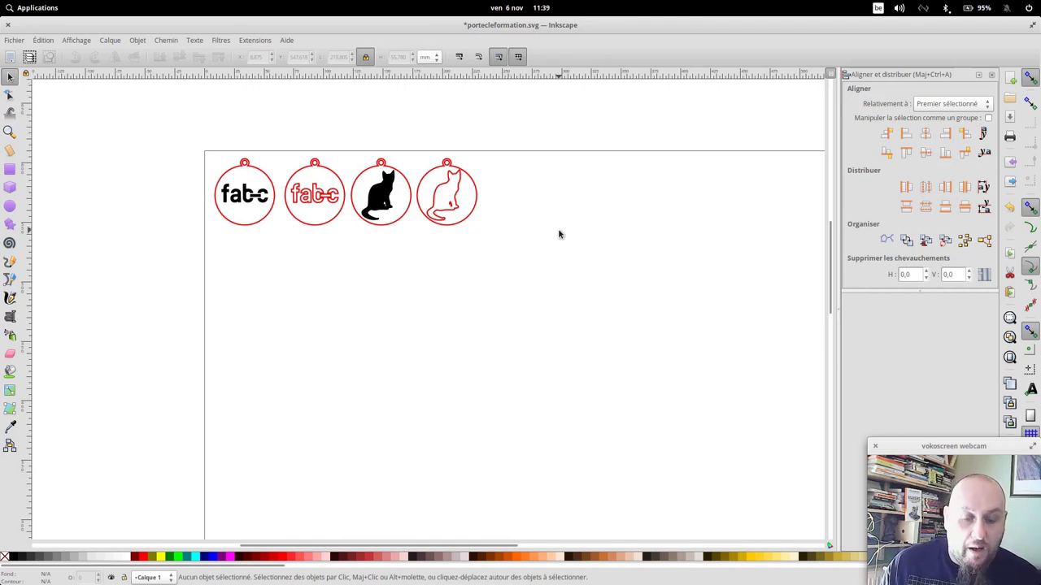
Save the drawing, zoom out to the whole page, and select all four tags.
key(ctrl)
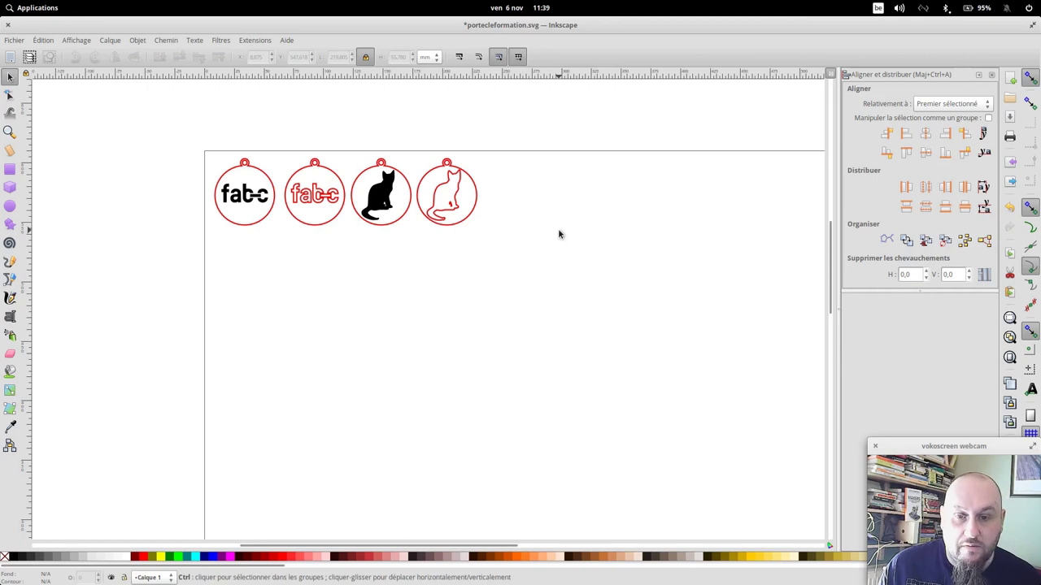
key(ctrl)
key(ctrl+s)
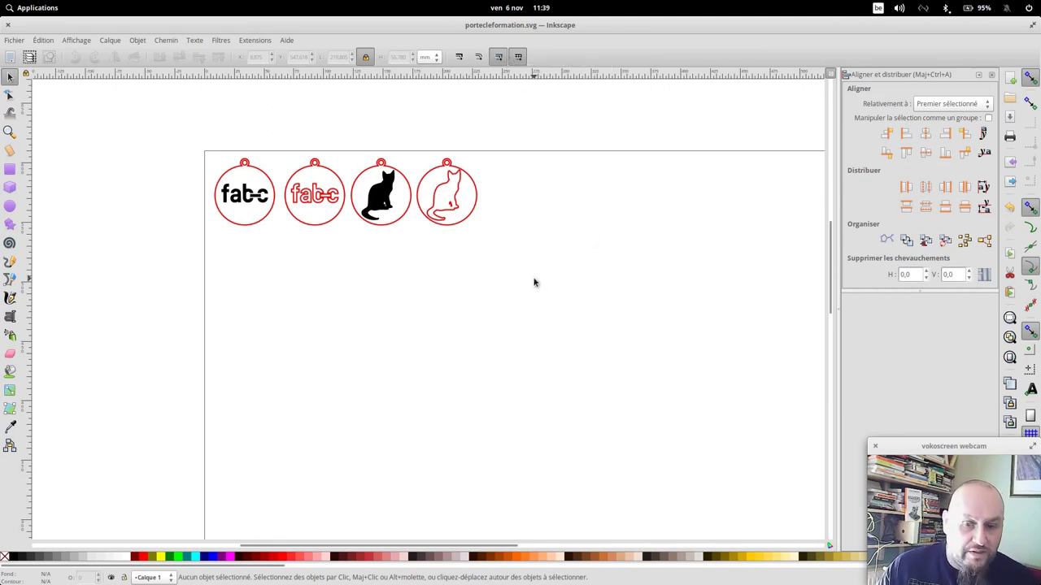
key(minus)
key(minus)
key(minus)
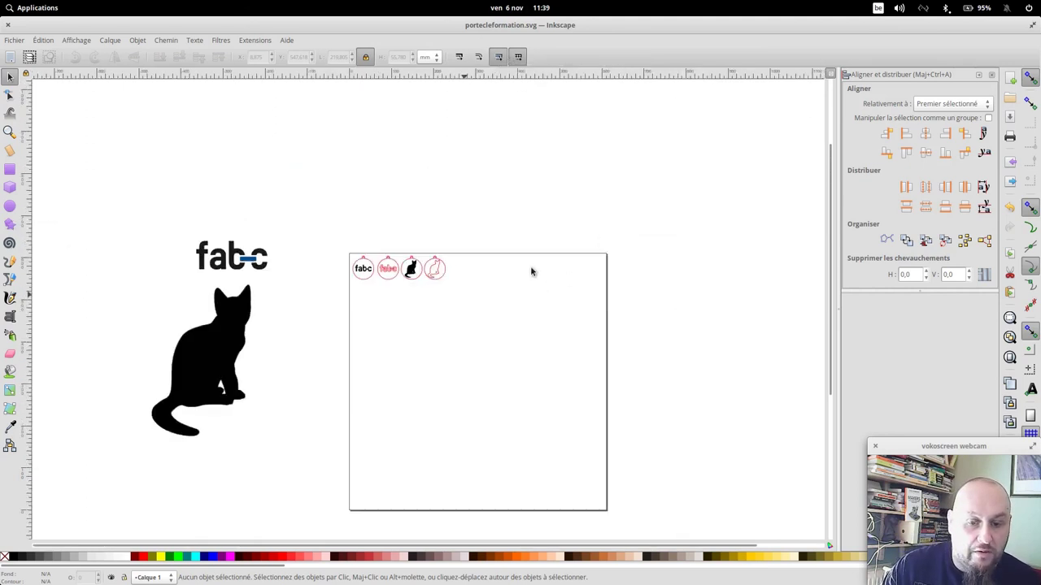
key(minus)
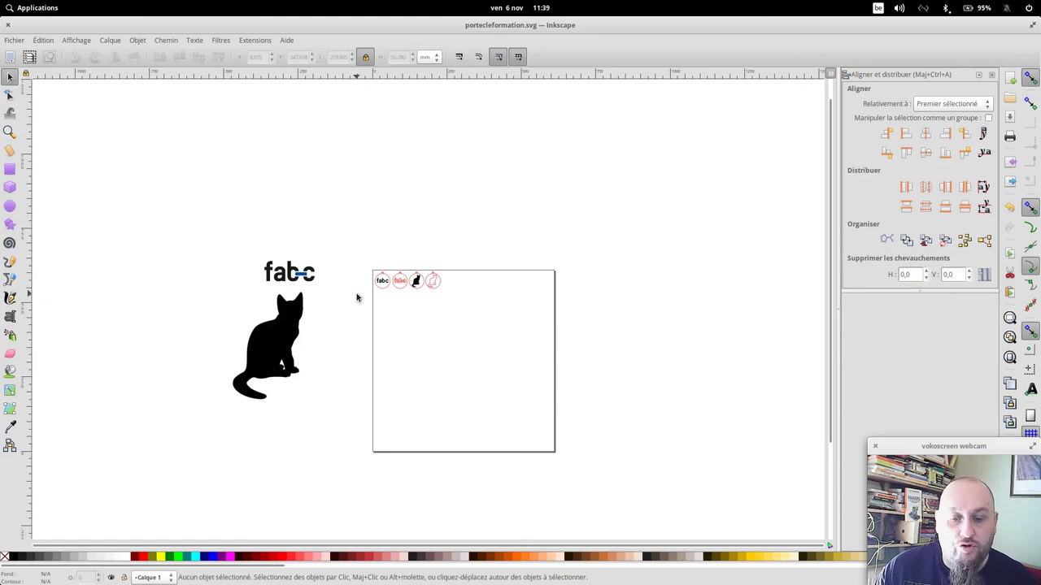
mouse_move(351, 242)
mouse_down()
mouse_move(483, 414)
mouse_move(580, 478)
mouse_up()
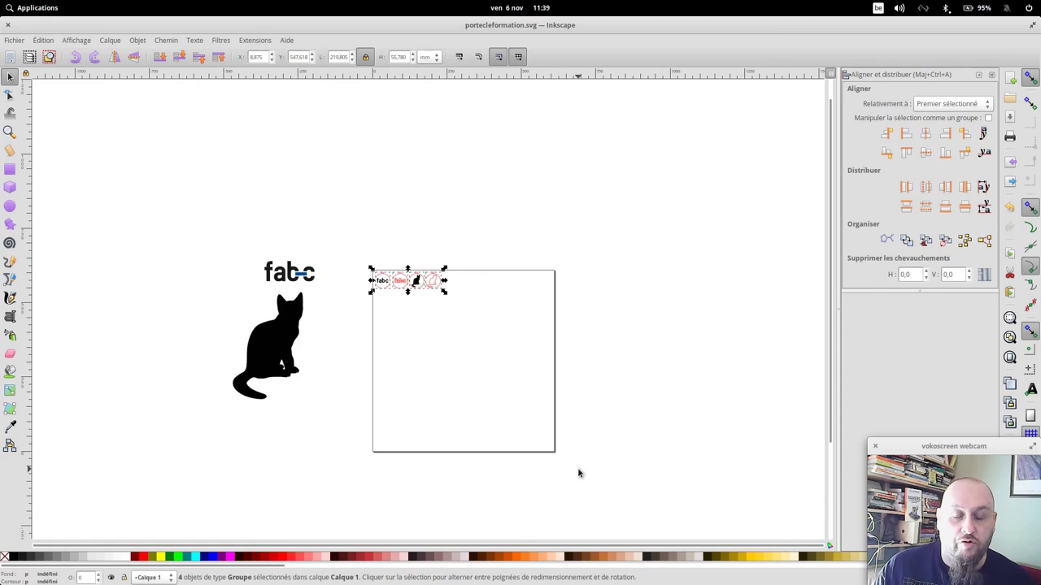
Convert the four tags to paths with Objet en chemin and save portecleformation.svg.
click(168, 41)
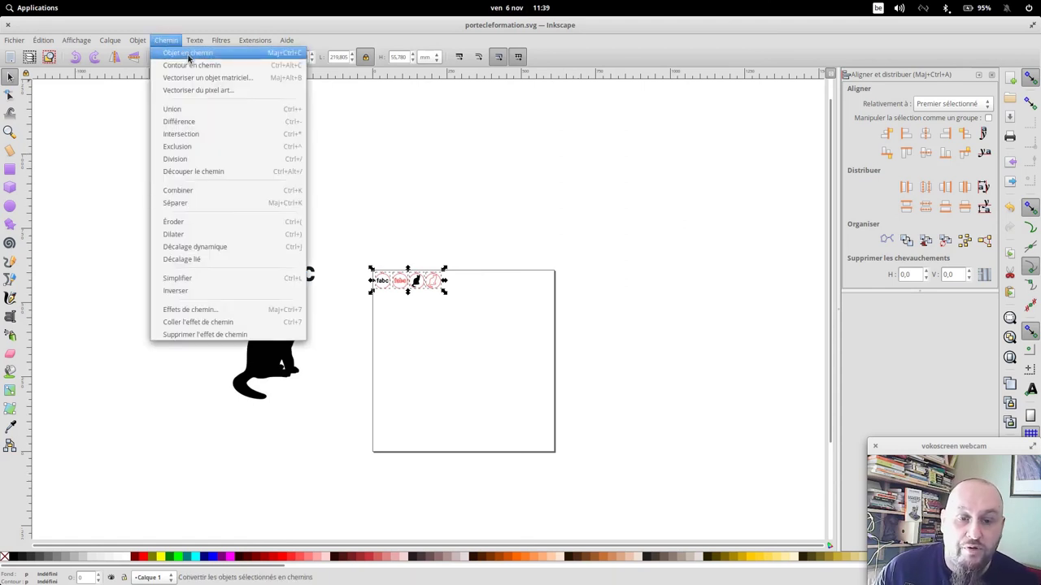
click(188, 52)
click(577, 309)
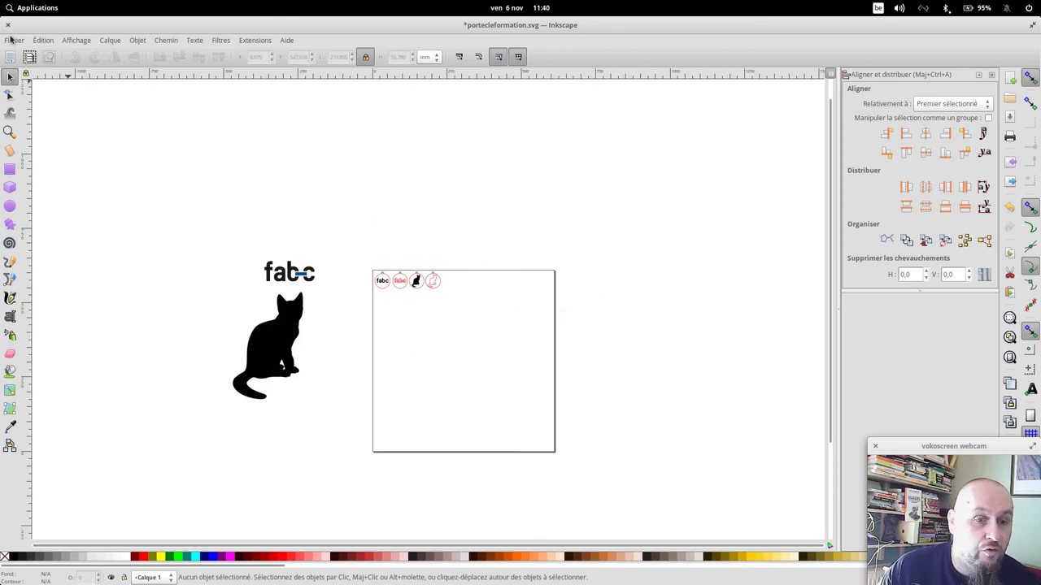
key(ctrl+s)
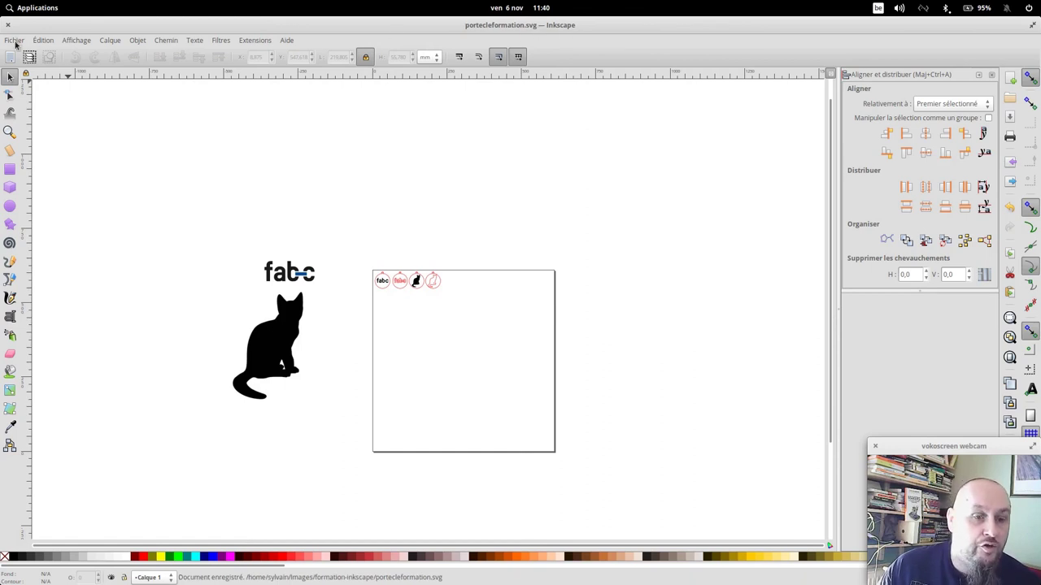
click(14, 40)
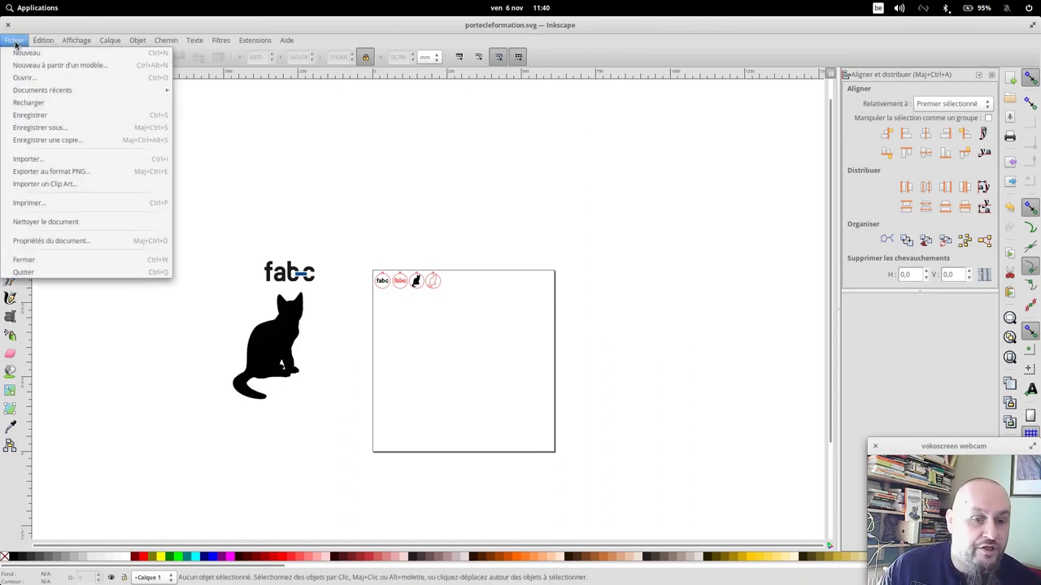
Save a copy as portecleformation.pdf, accepting the PDF 1.5 export options.
click(50, 127)
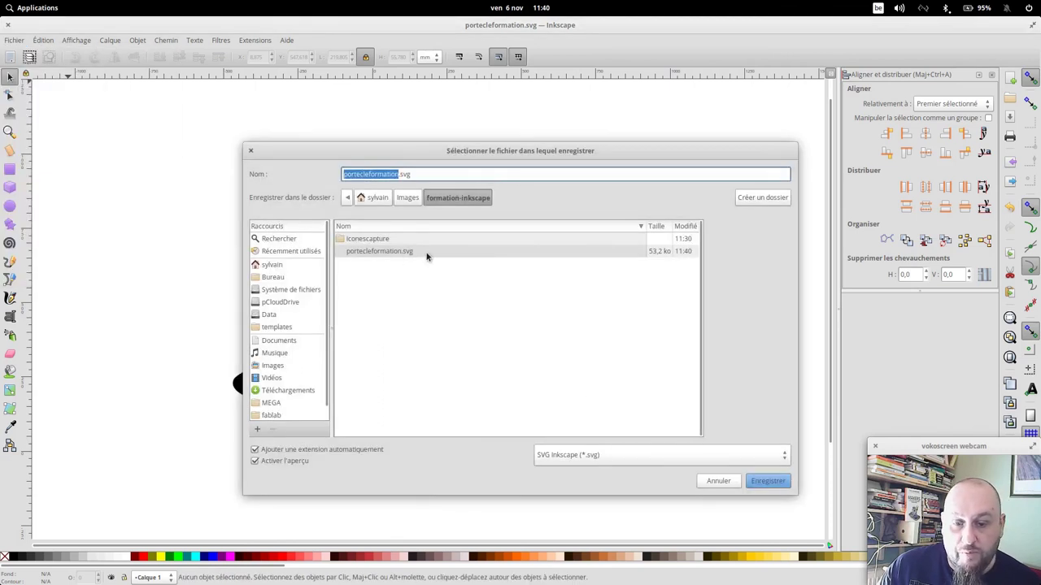
click(599, 457)
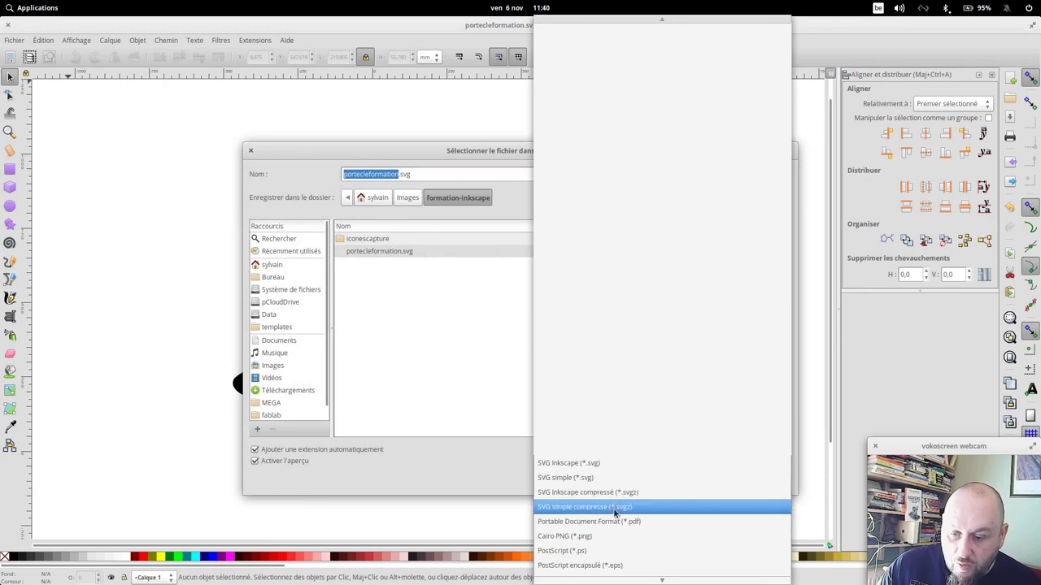
click(618, 522)
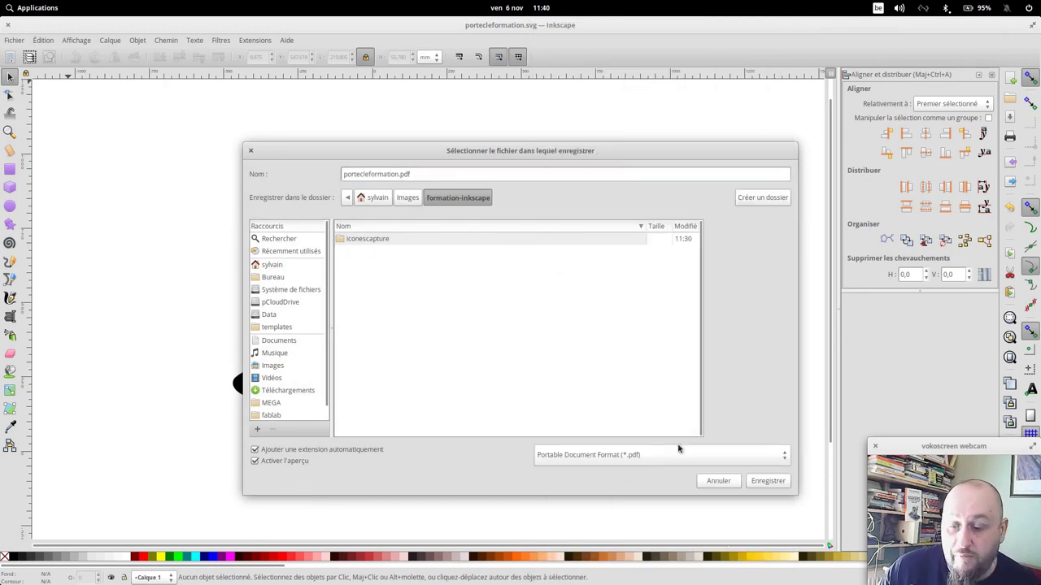
click(765, 486)
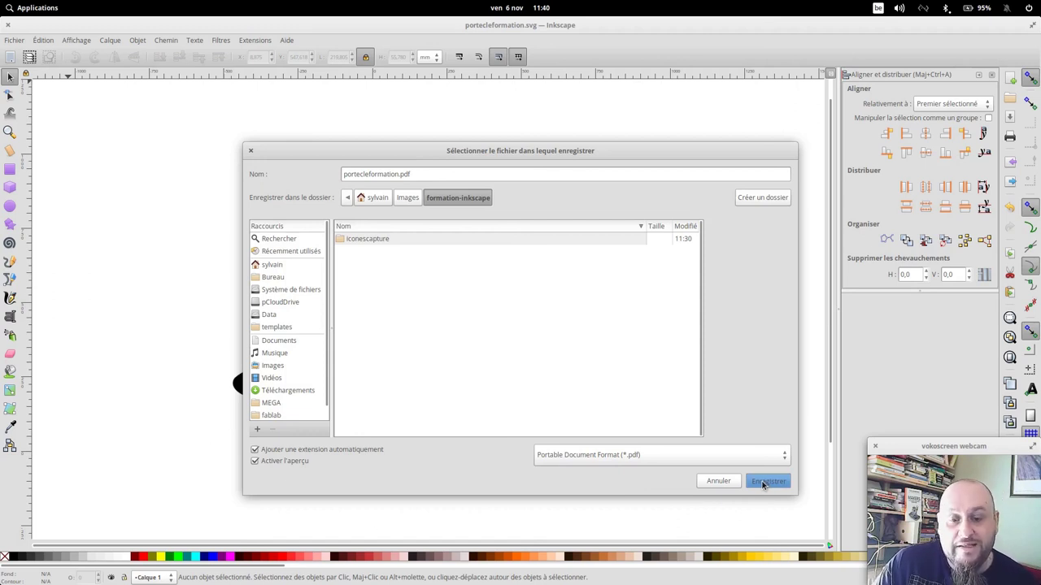
click(763, 482)
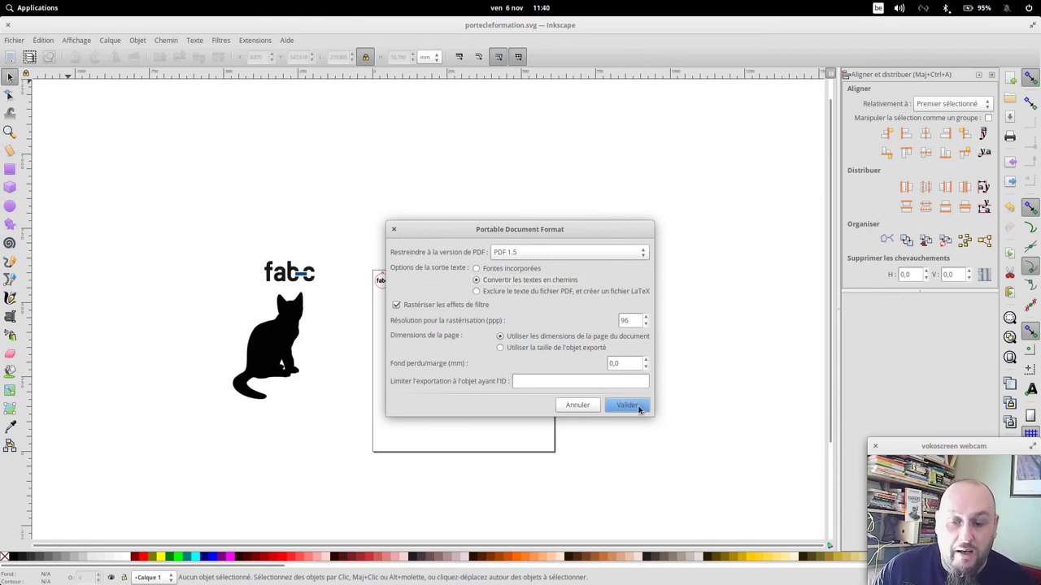
click(636, 403)
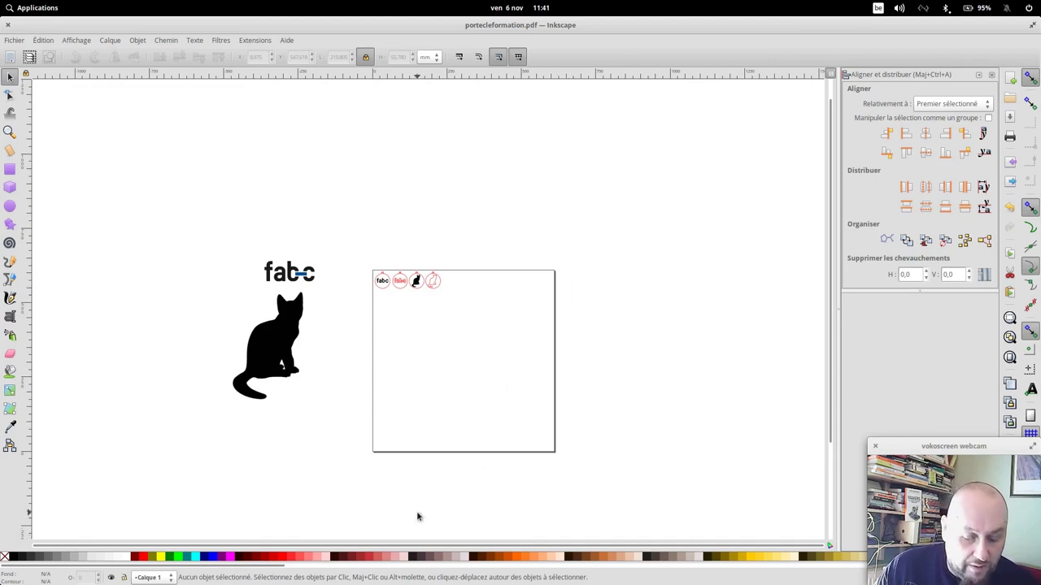
Open portecleformation.pdf from Images > formation-inkscape in the file manager.
click(353, 574)
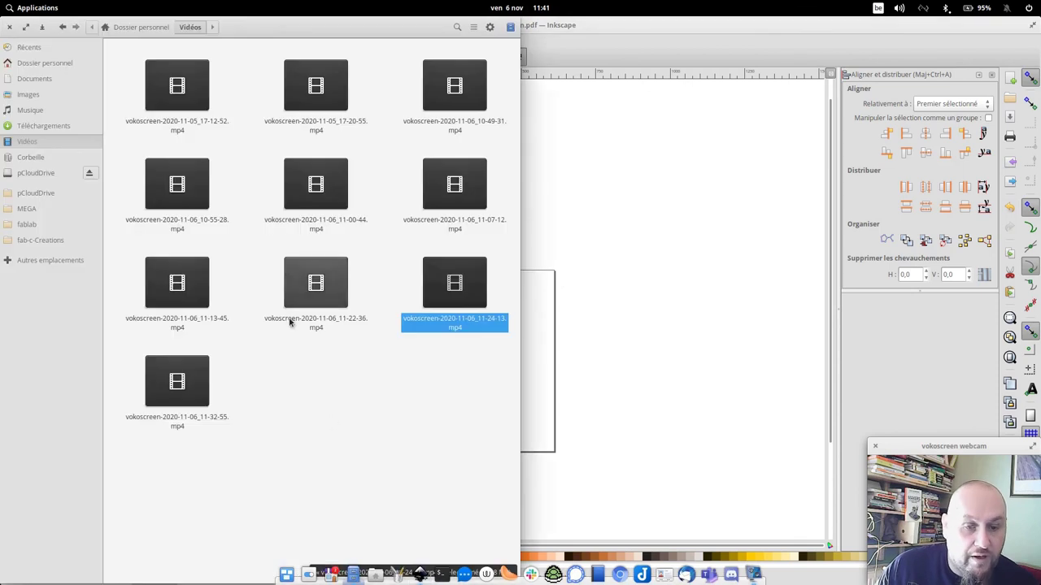
click(37, 96)
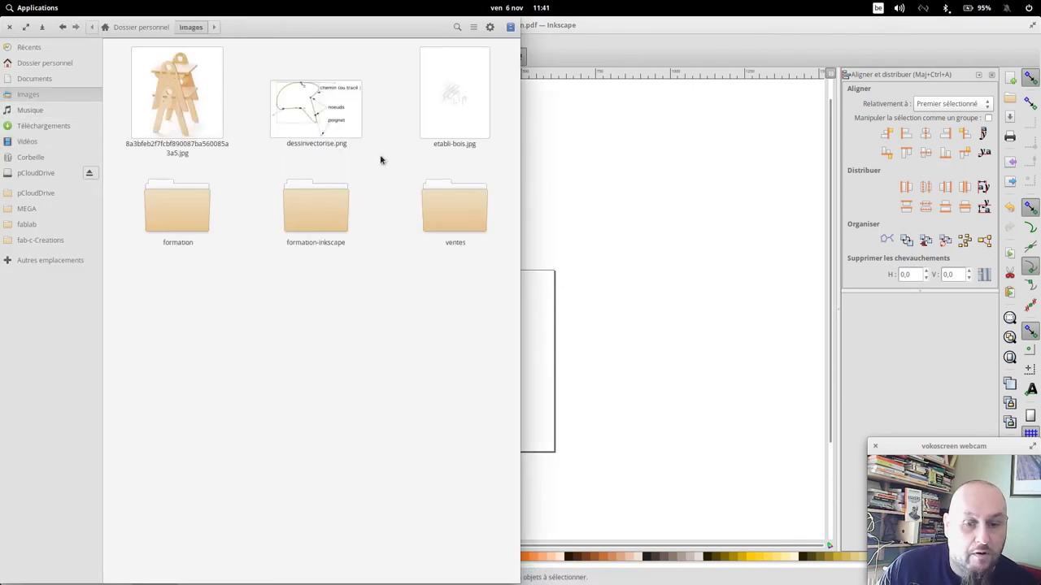
click(331, 226)
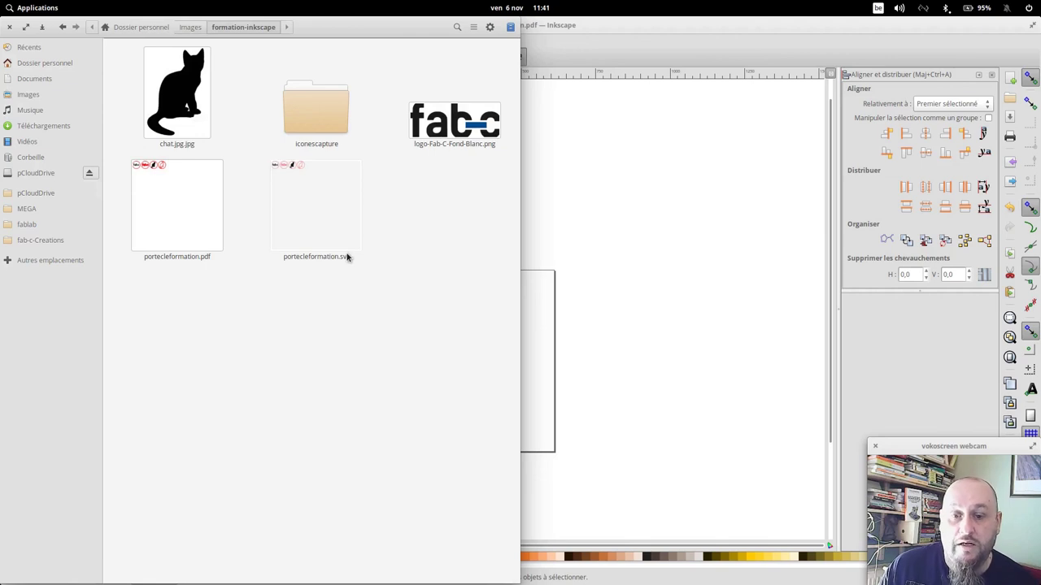
double_click(169, 210)
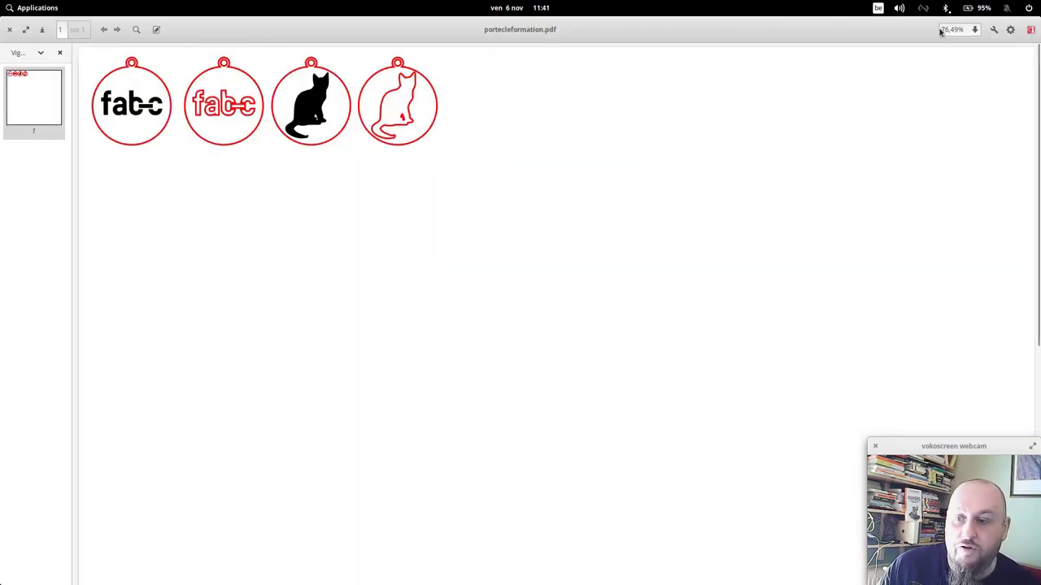
View the exported PDF at 50% zoom, then close the viewer and return to Inkscape.
click(974, 31)
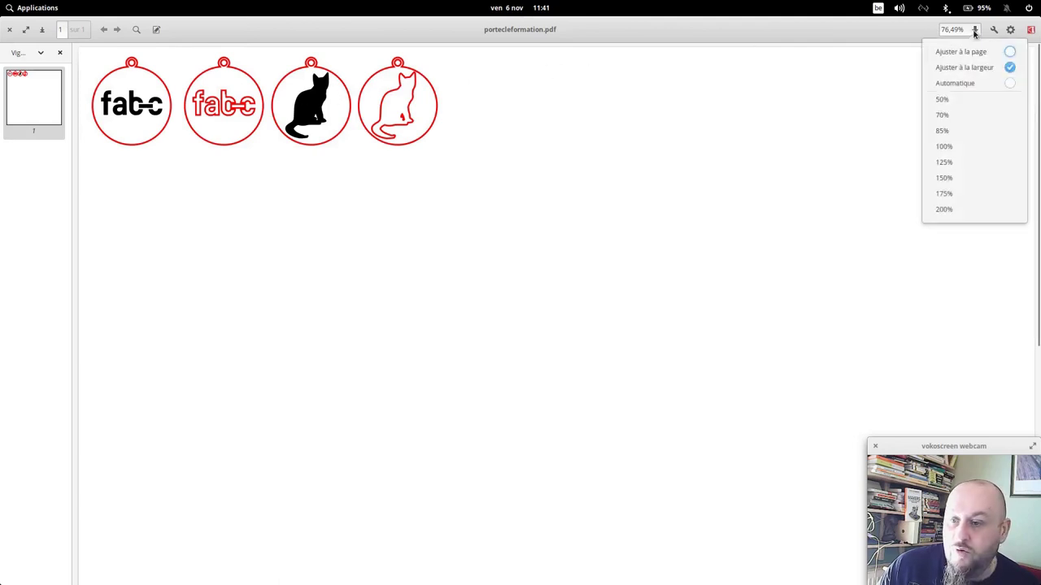
click(957, 100)
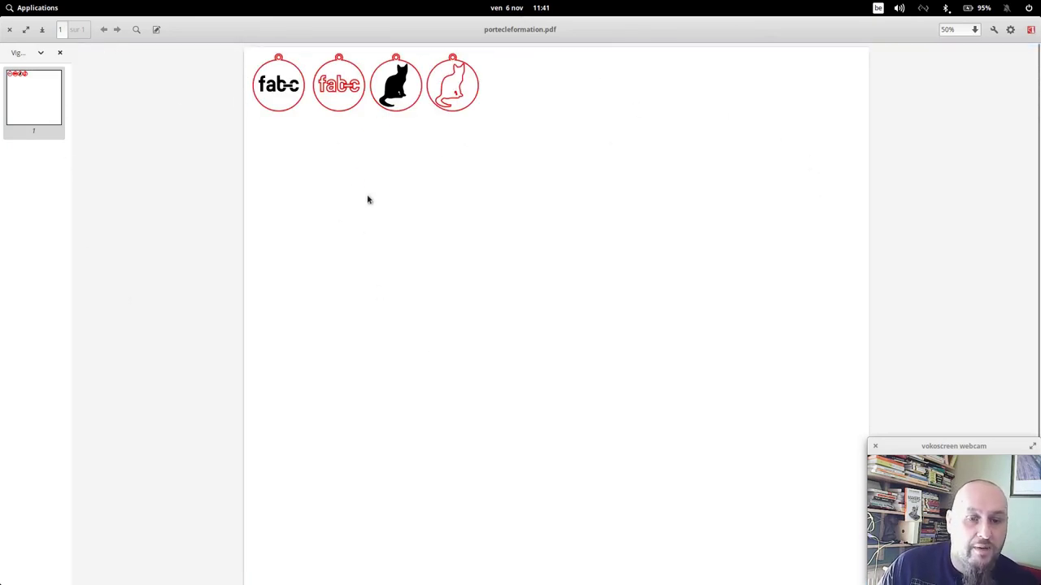
click(10, 30)
click(655, 253)
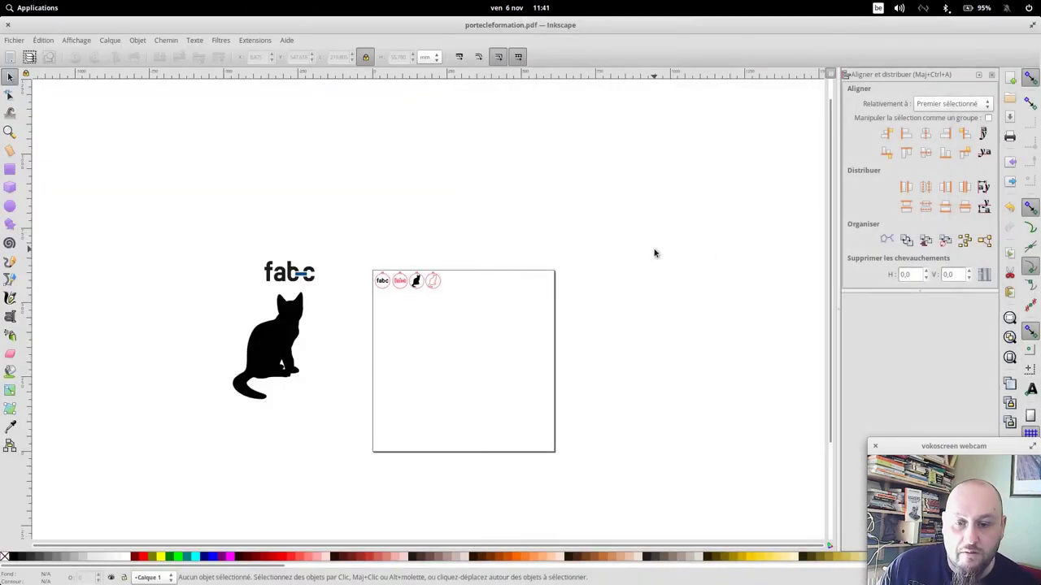